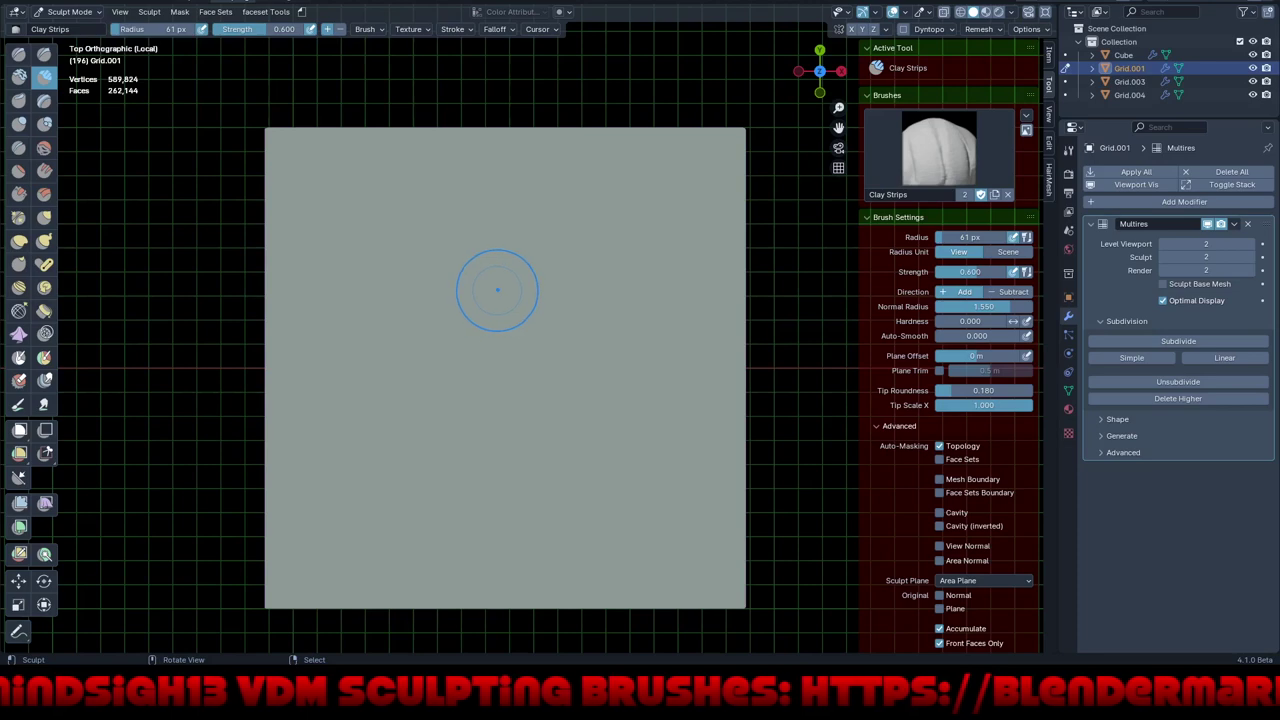
- Set the Mask brush to 98 px radius and 1.000 strength, and subdivide Multires to level 3
key(m)
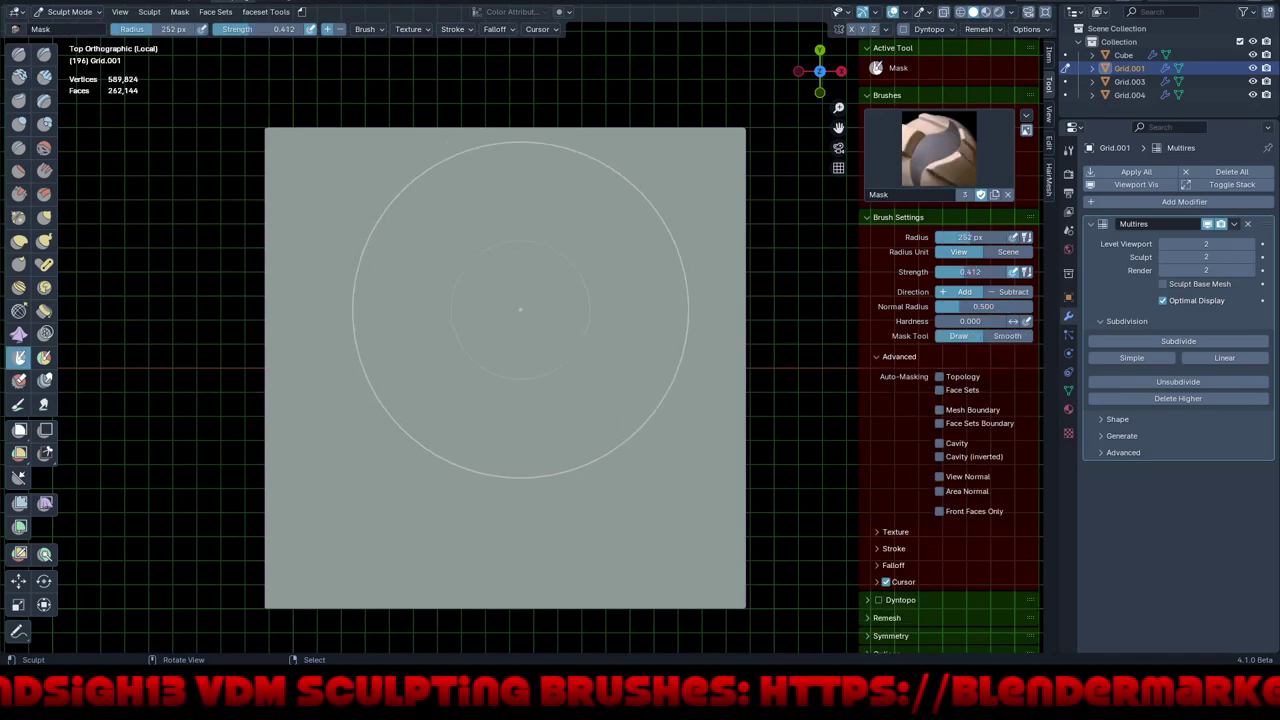
key(f)
click(690, 320)
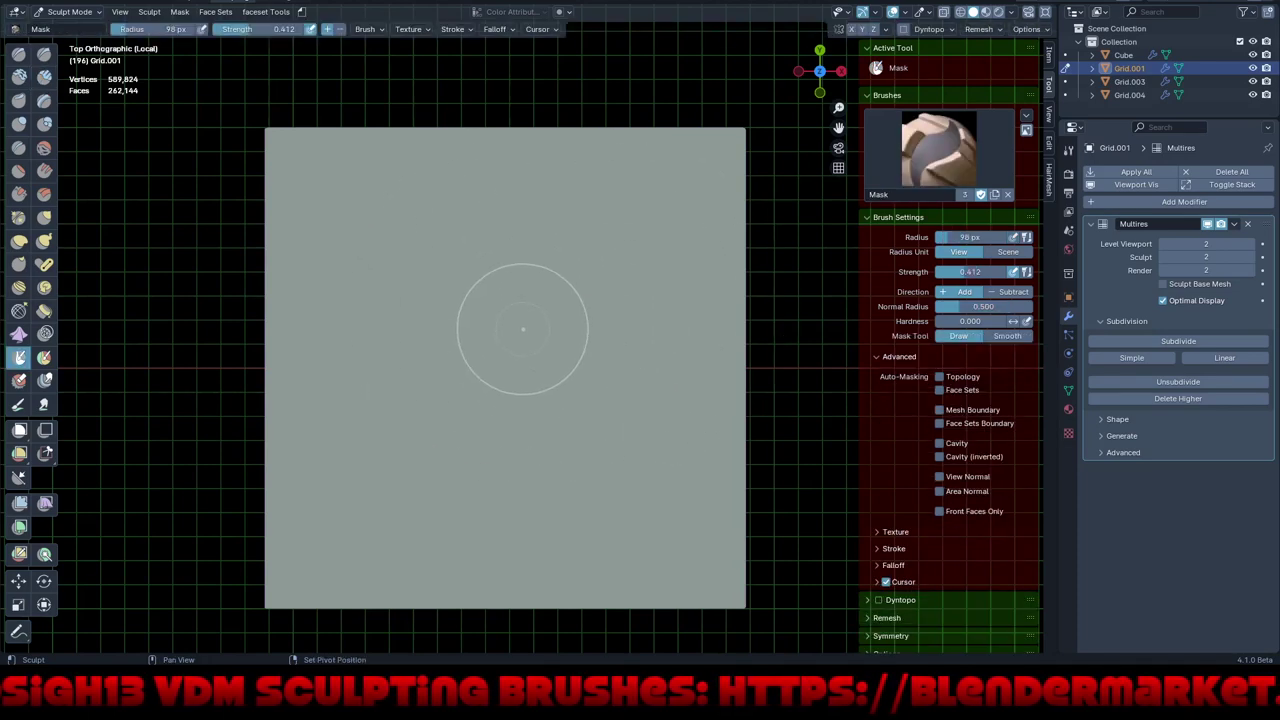
key(shift+f)
click(620, 333)
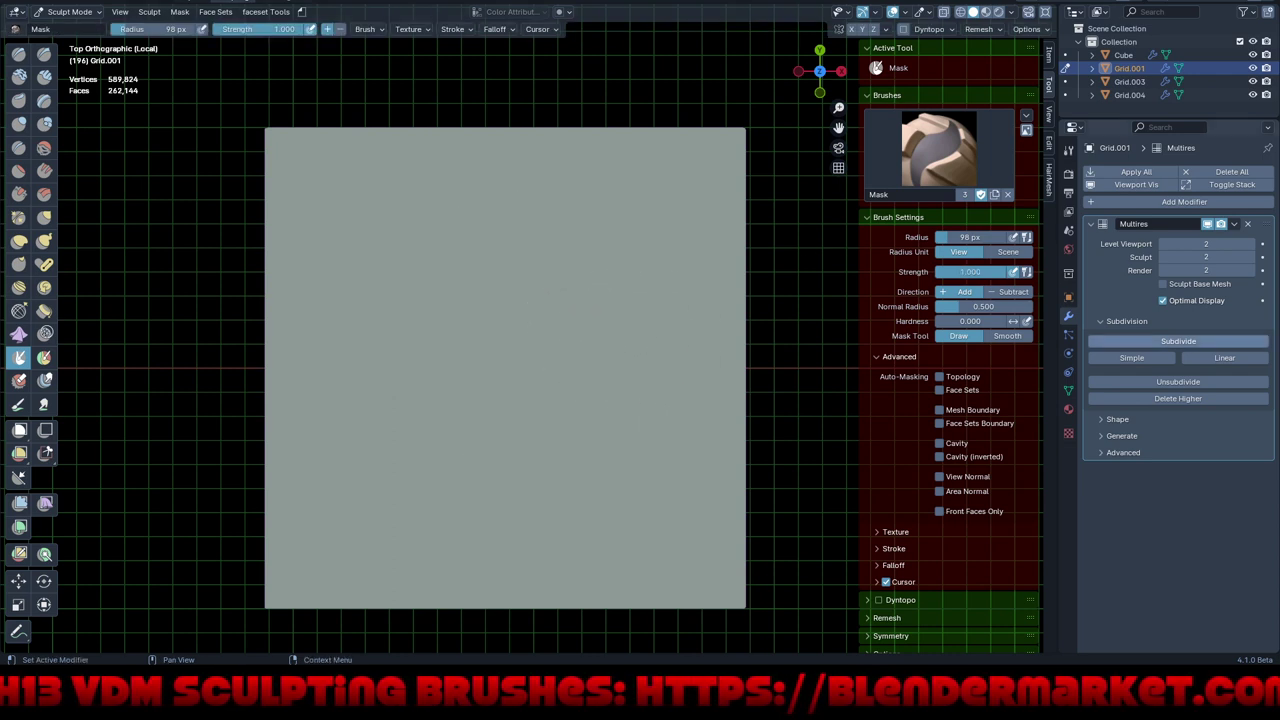
click(1178, 341)
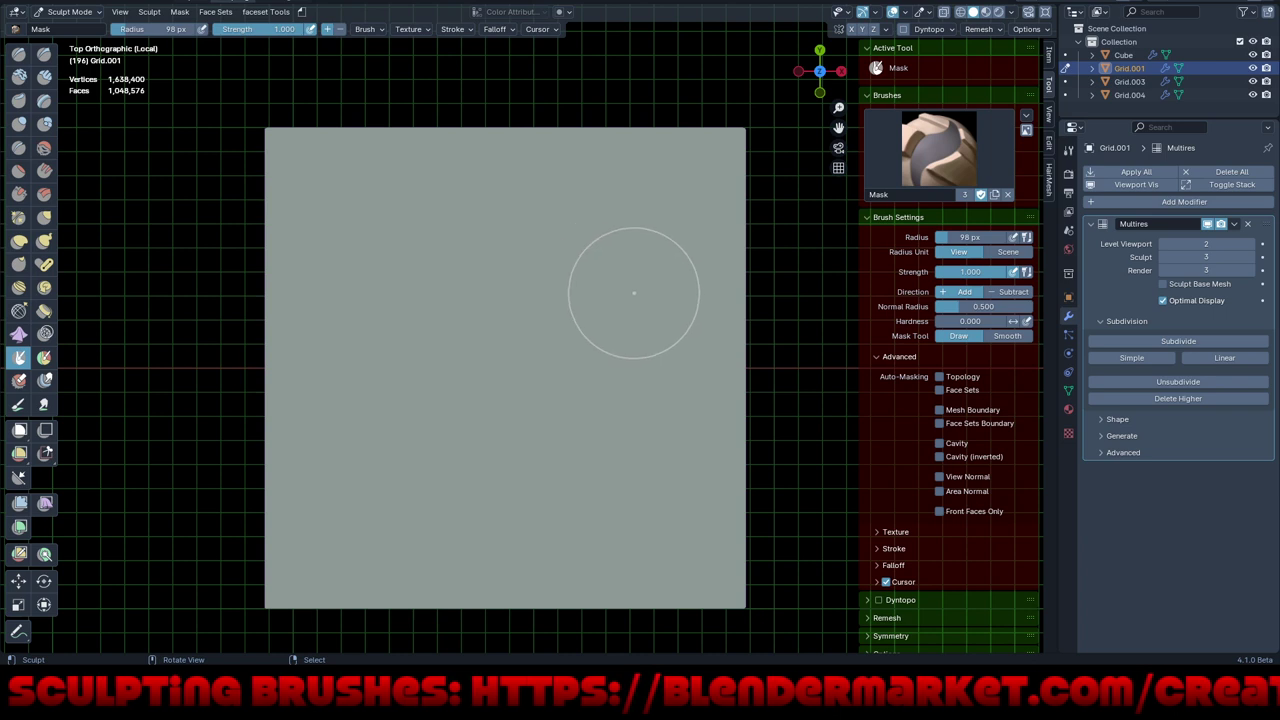
key(f)
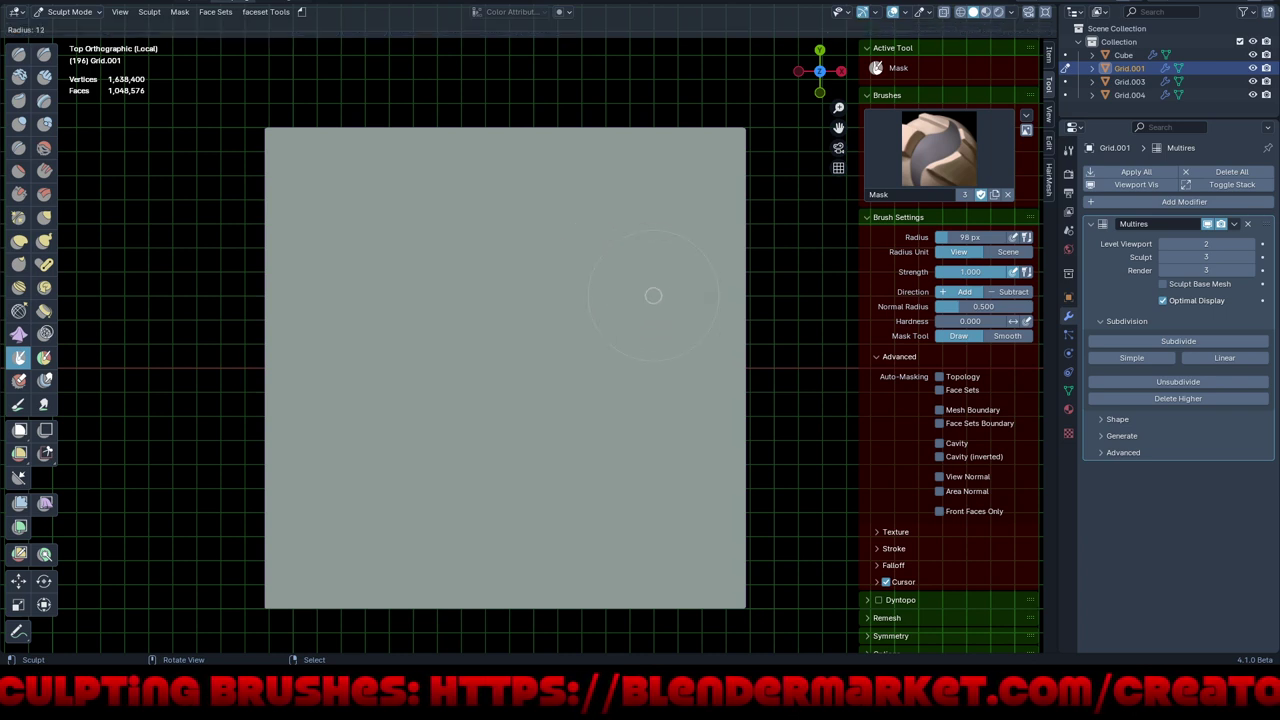
- Paint a short mask stroke near the grid's top at 11 px, then thicken it at 25 px
click(653, 295)
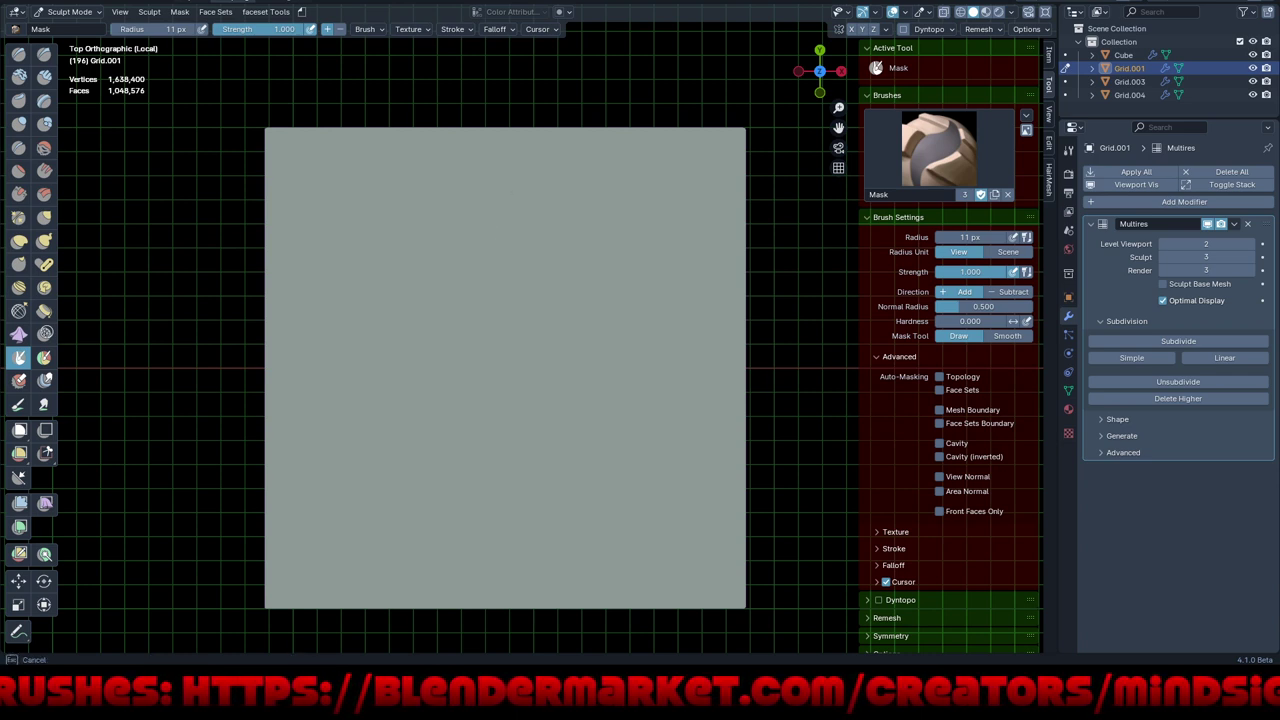
drag(479, 227, 482, 237)
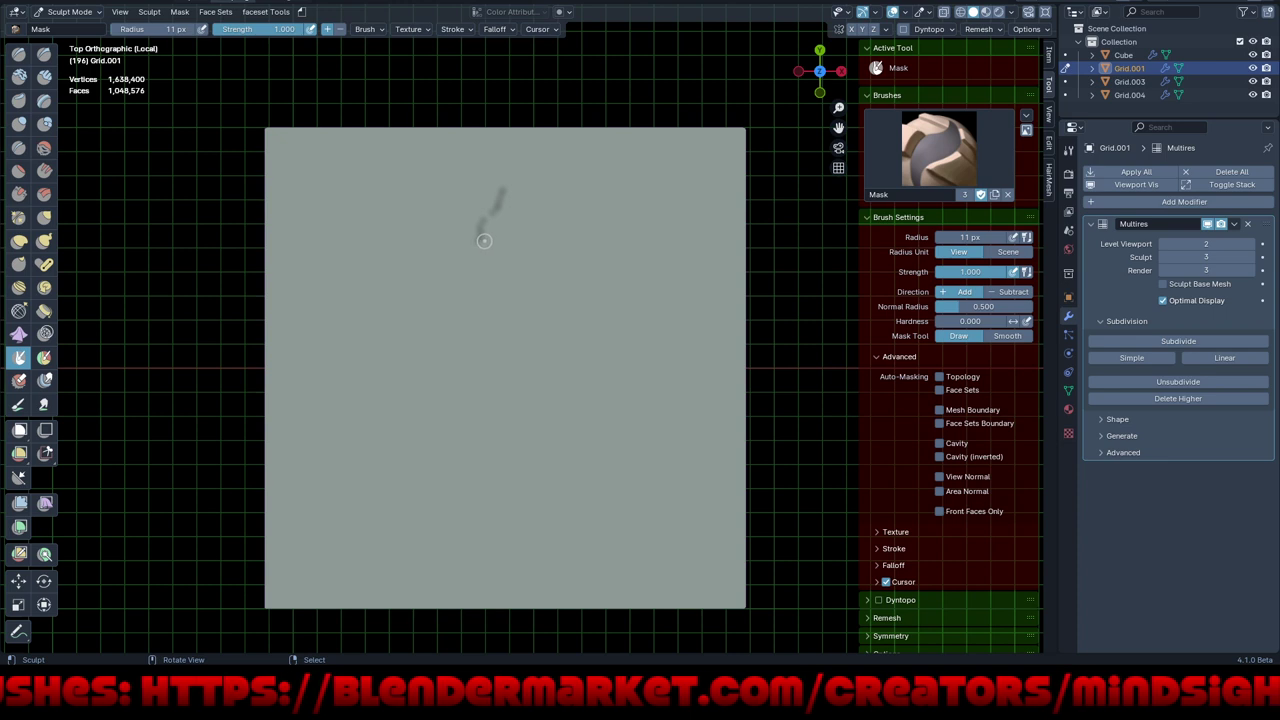
key(ctrl+f)
click(486, 235)
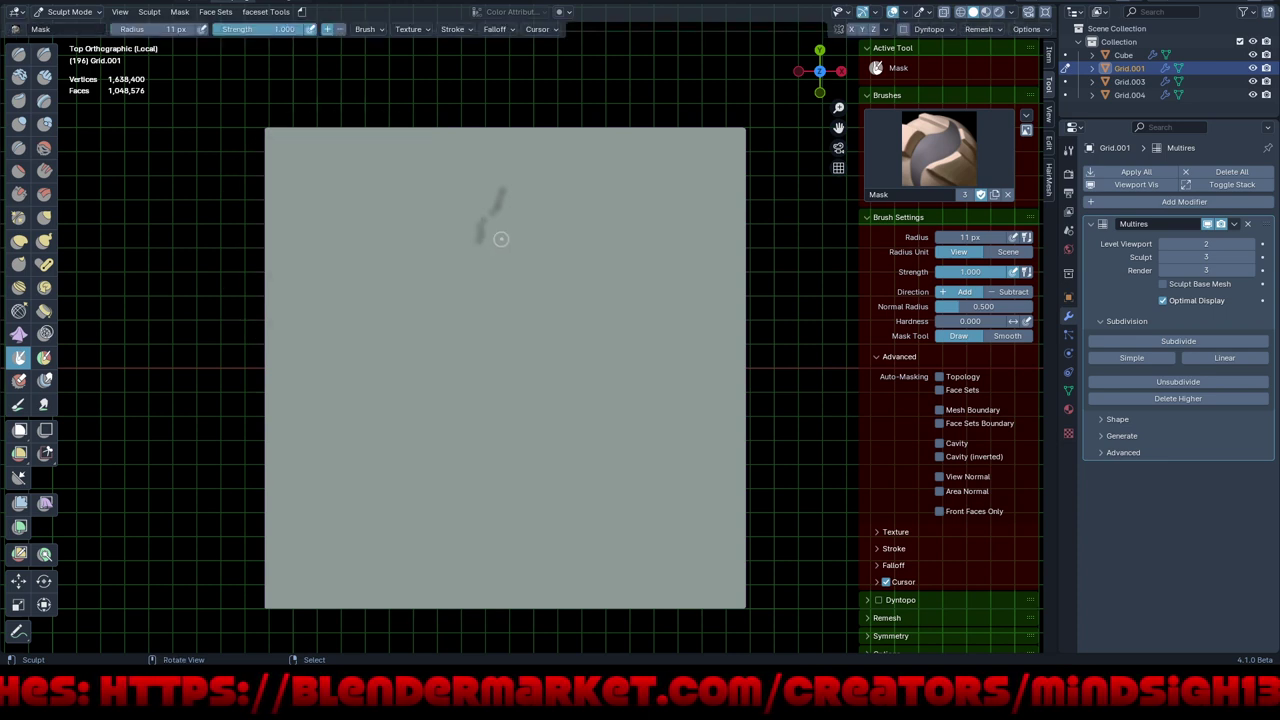
key(shift+f)
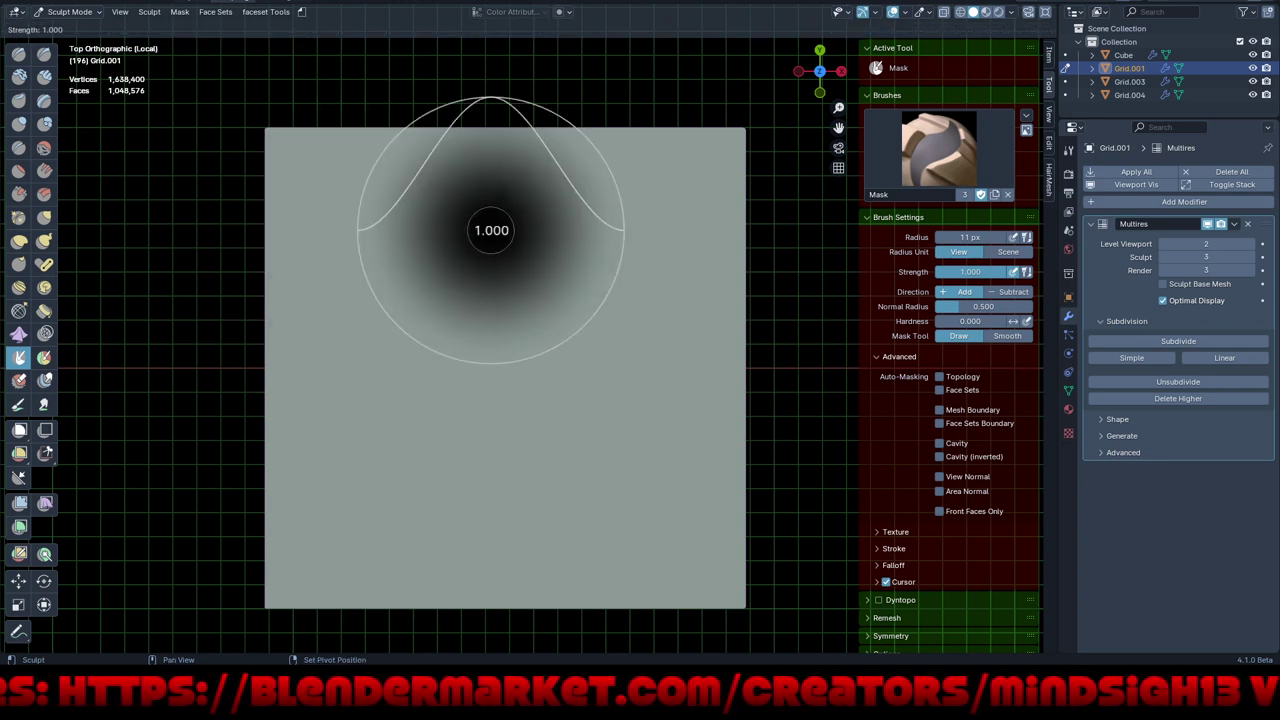
click(491, 229)
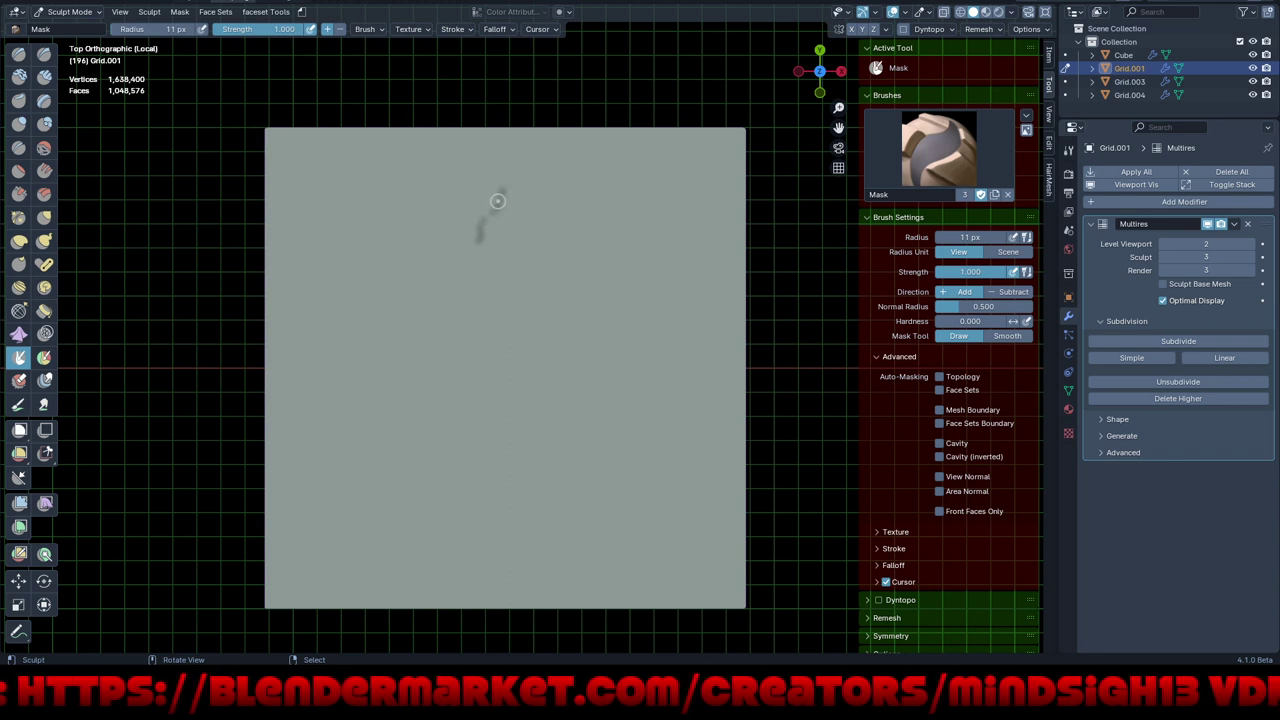
key(f)
click(501, 200)
mouse_move(501, 200)
mouse_down()
mouse_move(476, 240)
mouse_move(486, 208)
mouse_up()
- Set airbrush rate to 1.000, switch Stroke Method to Space, and extend the mask stroke
click(452, 28)
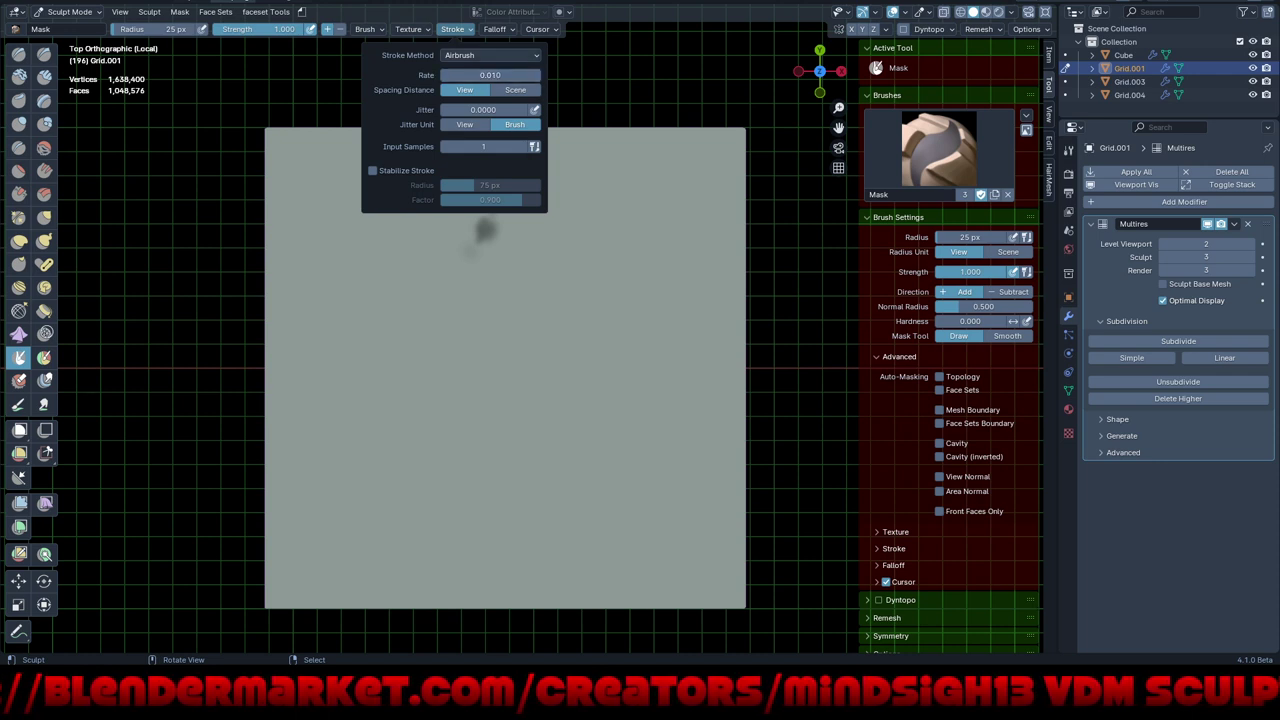
drag(470, 75, 545, 75)
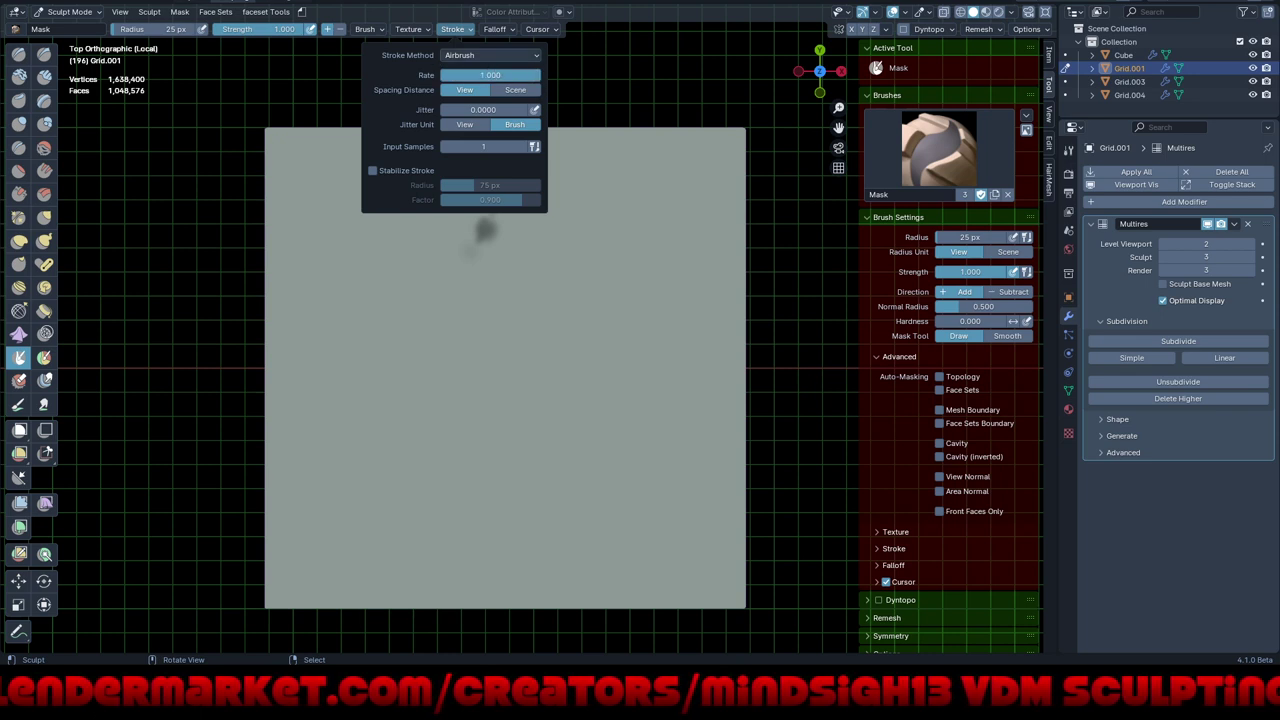
click(490, 55)
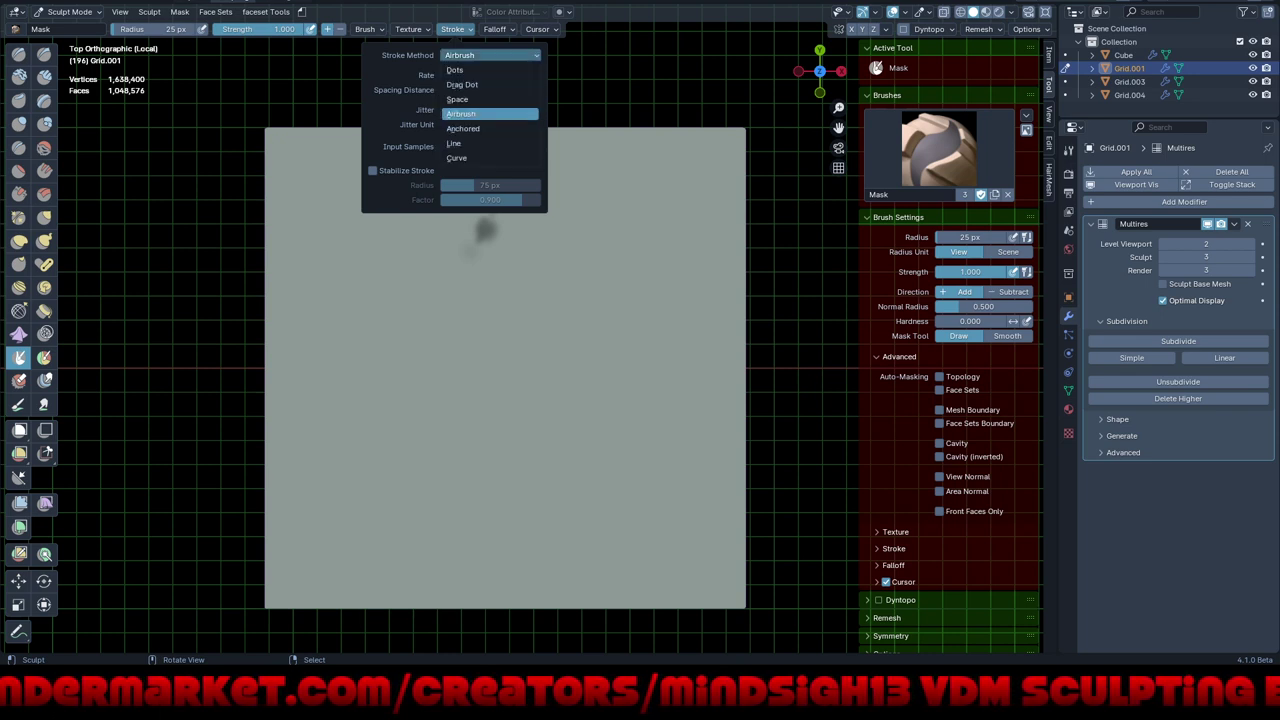
click(460, 99)
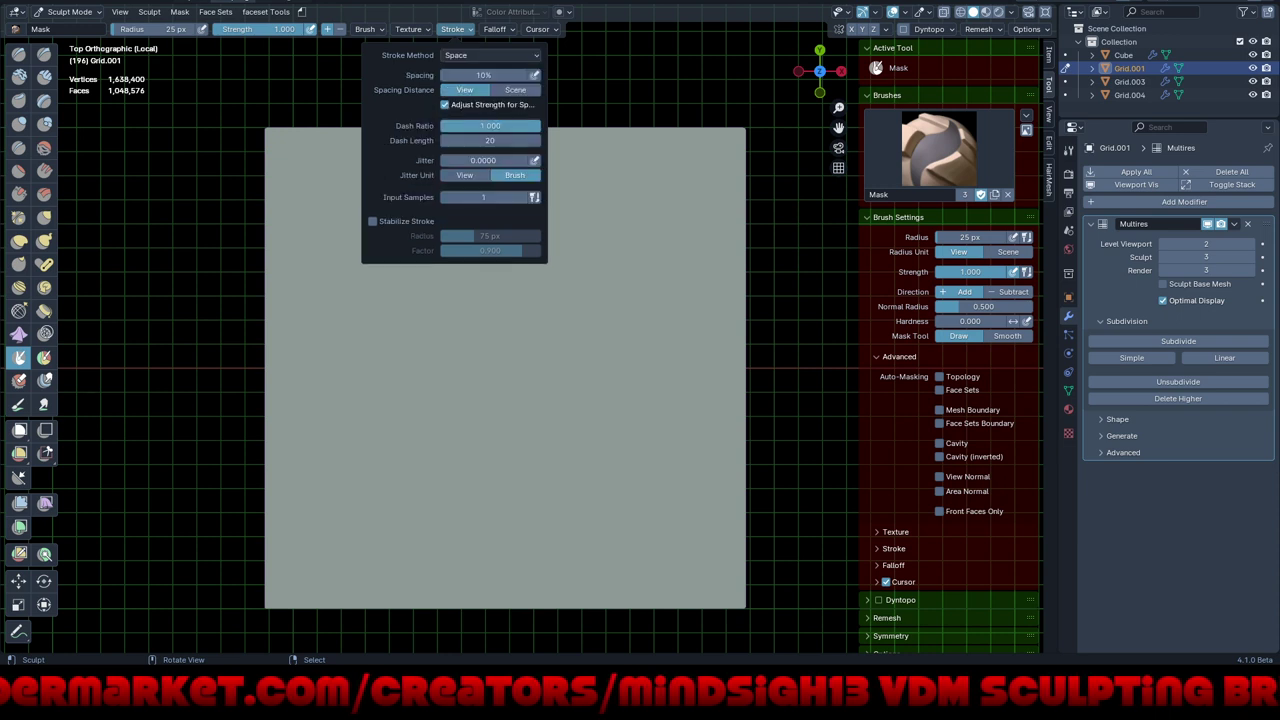
mouse_move(503, 194)
mouse_down()
mouse_move(437, 302)
mouse_move(428, 368)
mouse_move(430, 405)
mouse_move(520, 572)
mouse_move(612, 468)
mouse_move(605, 420)
mouse_move(621, 362)
mouse_move(565, 240)
mouse_move(500, 188)
mouse_move(528, 190)
mouse_up()
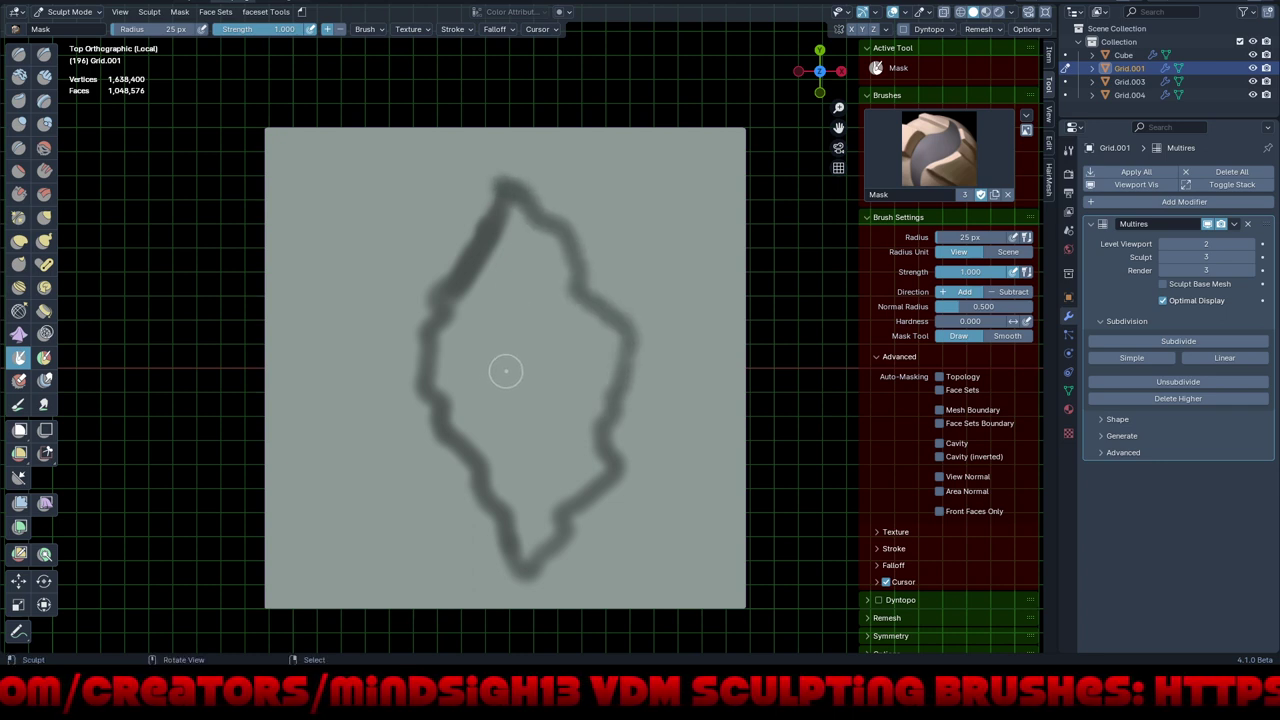
- Fill the centre of the mask outline using a 92 px brush
key(f)
click(543, 371)
mouse_move(543, 371)
mouse_down()
mouse_move(480, 350)
mouse_move(417, 385)
mouse_move(516, 264)
mouse_move(520, 230)
mouse_move(545, 300)
mouse_move(590, 340)
mouse_move(600, 400)
mouse_move(565, 465)
mouse_move(520, 470)
mouse_move(480, 445)
mouse_move(440, 445)
mouse_up()
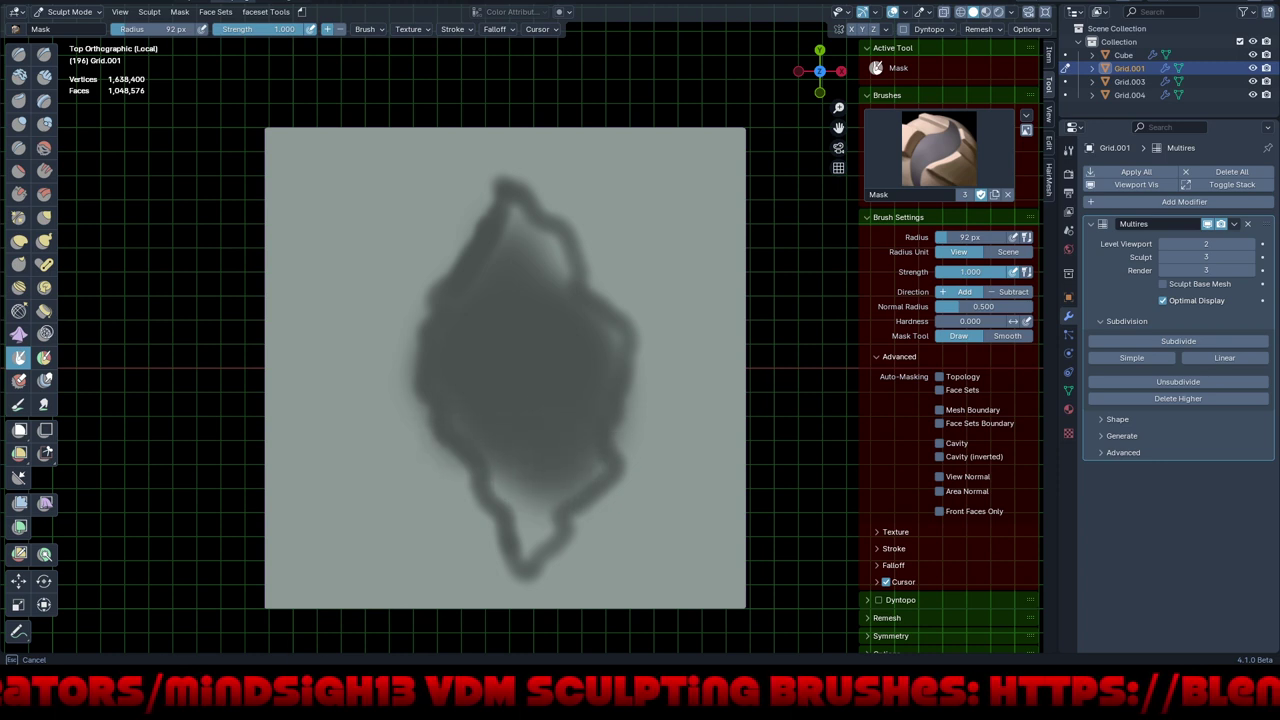
- At 36 px radius, mask along the patch's lower-right, right and left edges and fill gaps
key(f)
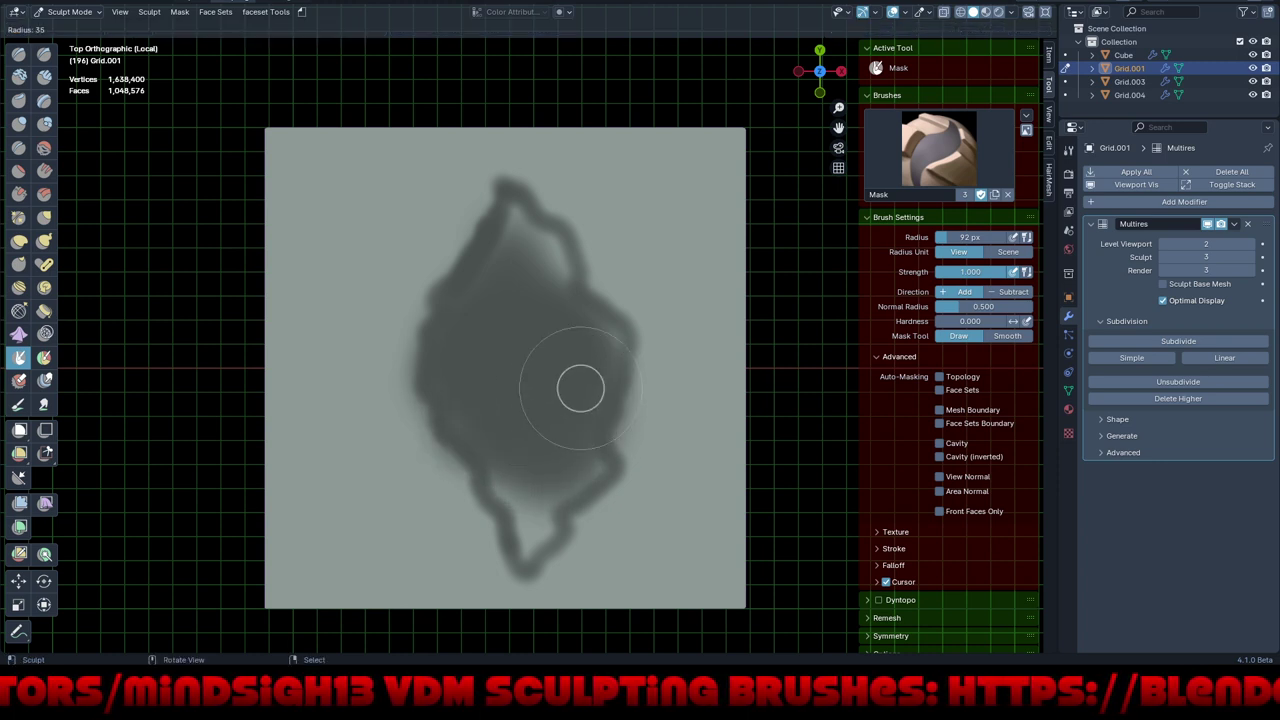
click(545, 410)
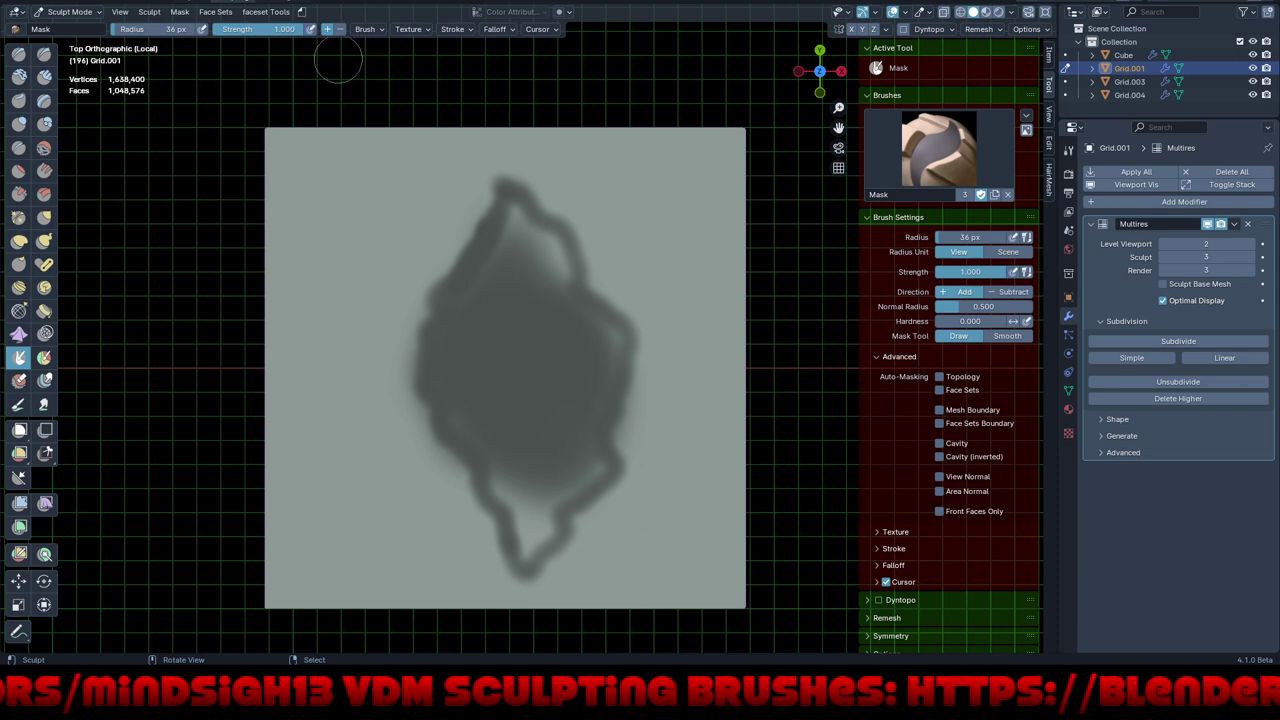
mouse_move(548, 446)
mouse_down()
mouse_move(577, 477)
mouse_move(550, 550)
mouse_move(522, 570)
mouse_move(505, 515)
mouse_move(541, 500)
mouse_up()
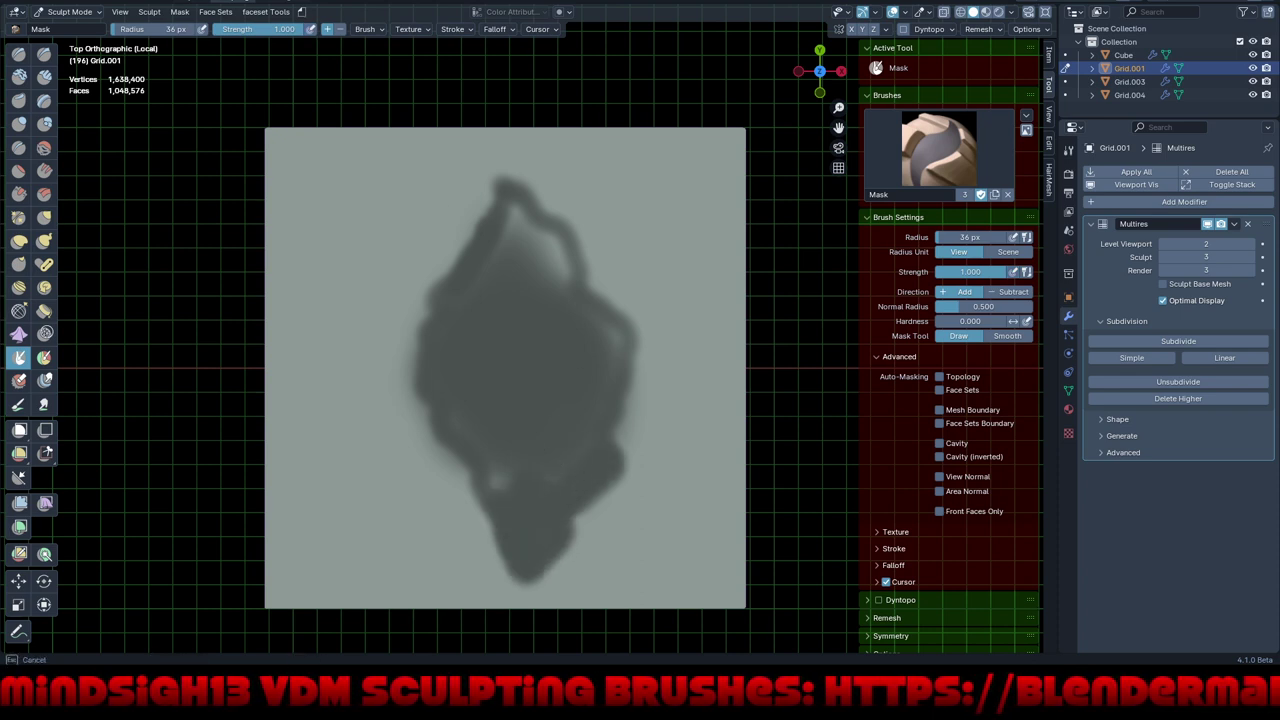
mouse_move(613, 368)
mouse_down()
mouse_move(620, 330)
mouse_move(520, 212)
mouse_move(531, 257)
mouse_up()
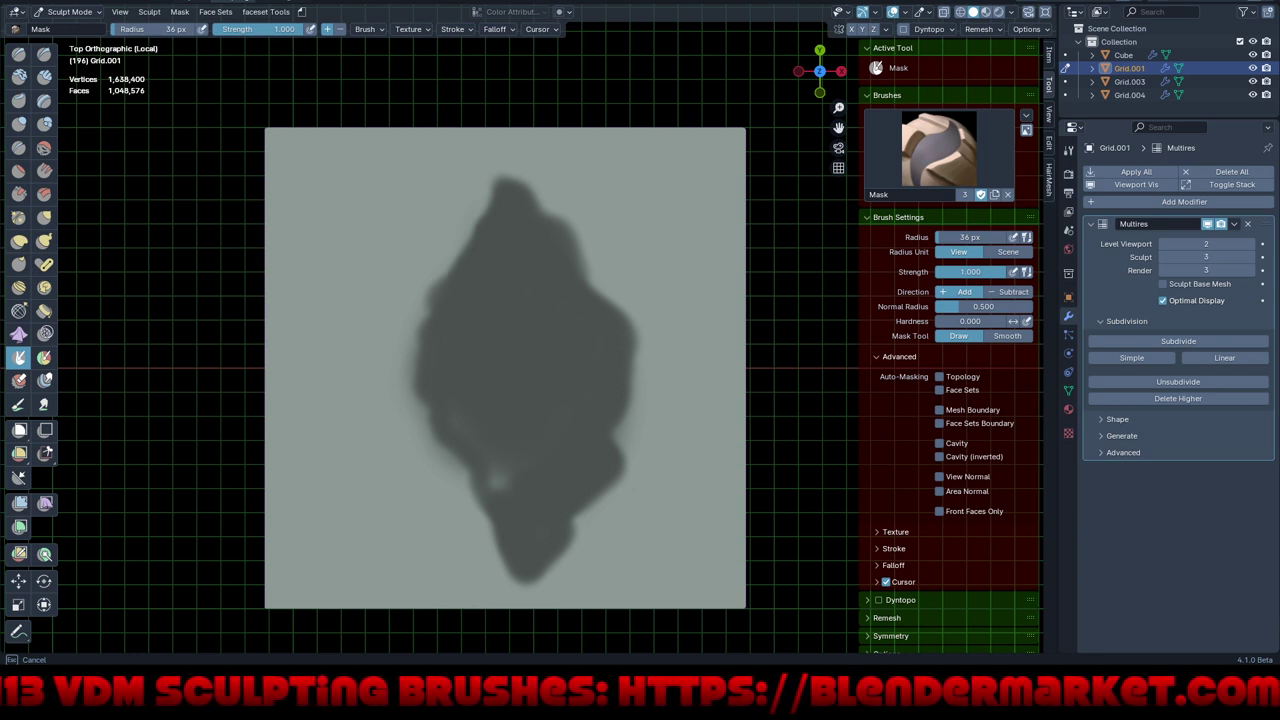
click(497, 481)
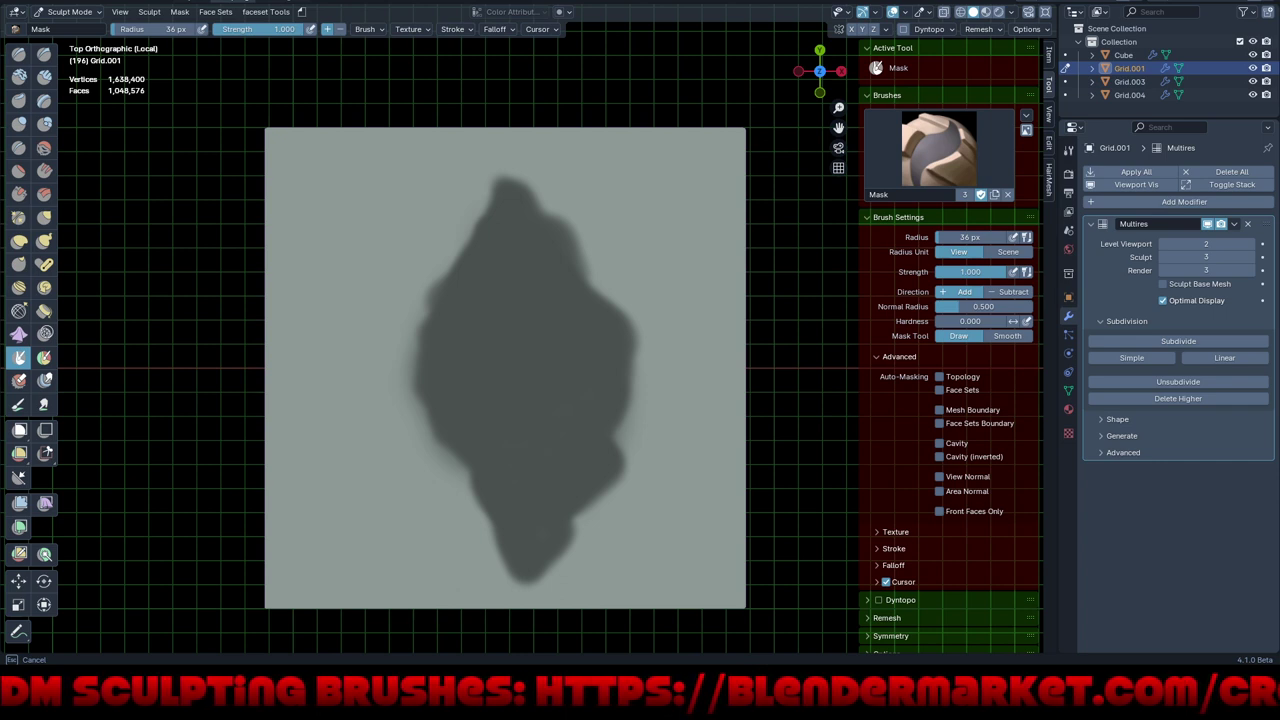
drag(438, 278, 432, 298)
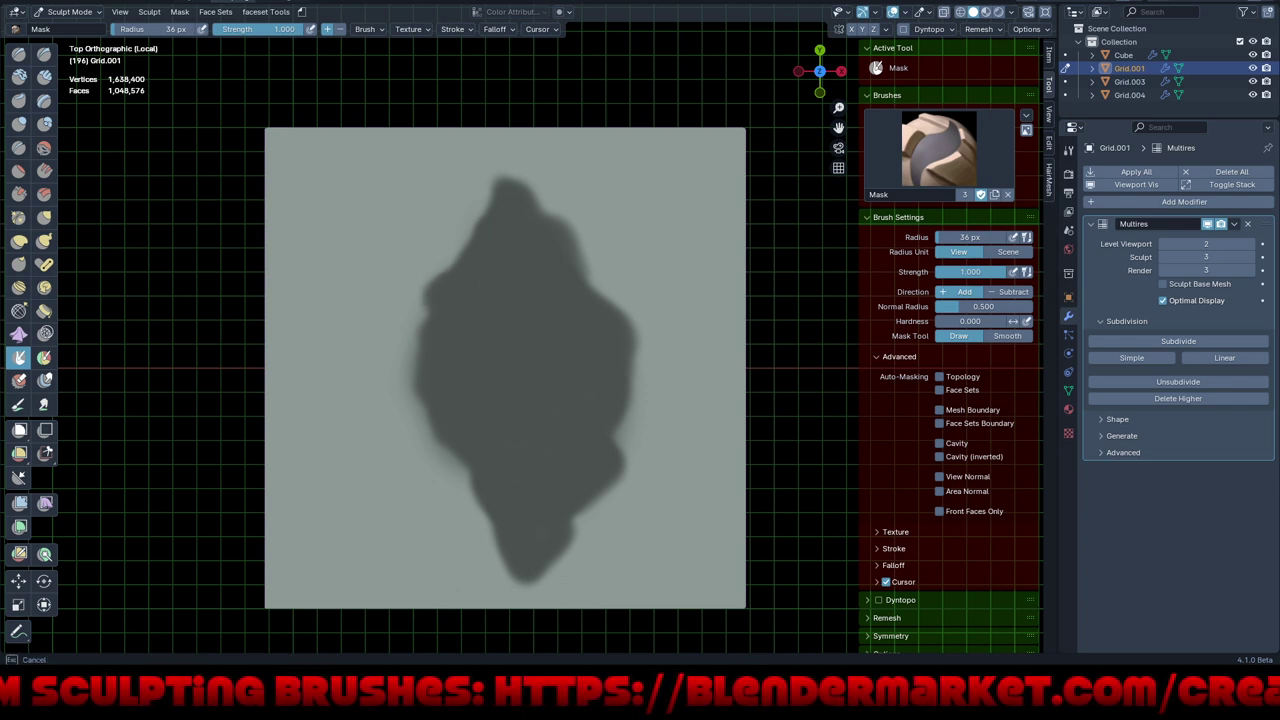
drag(414, 360, 412, 345)
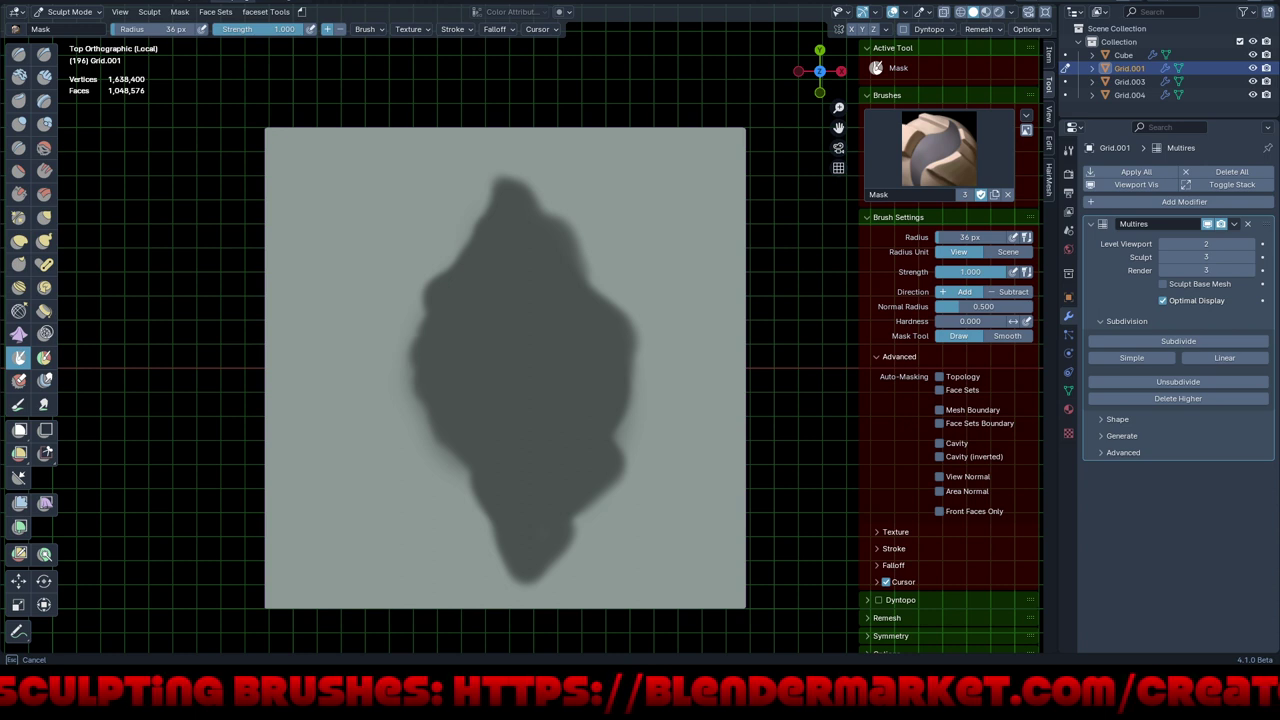
- At 11 px radius, touch up the mask along the patch's left and lower-left edges
click(478, 360)
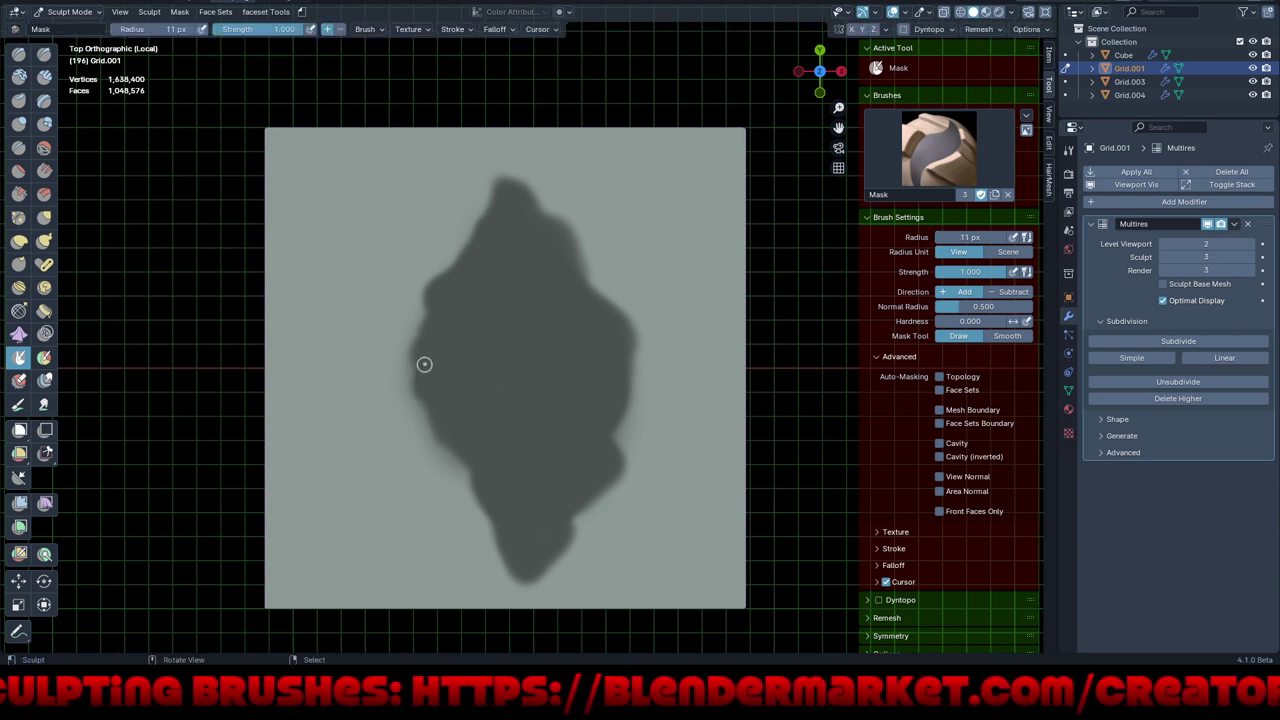
drag(424, 364, 410, 352)
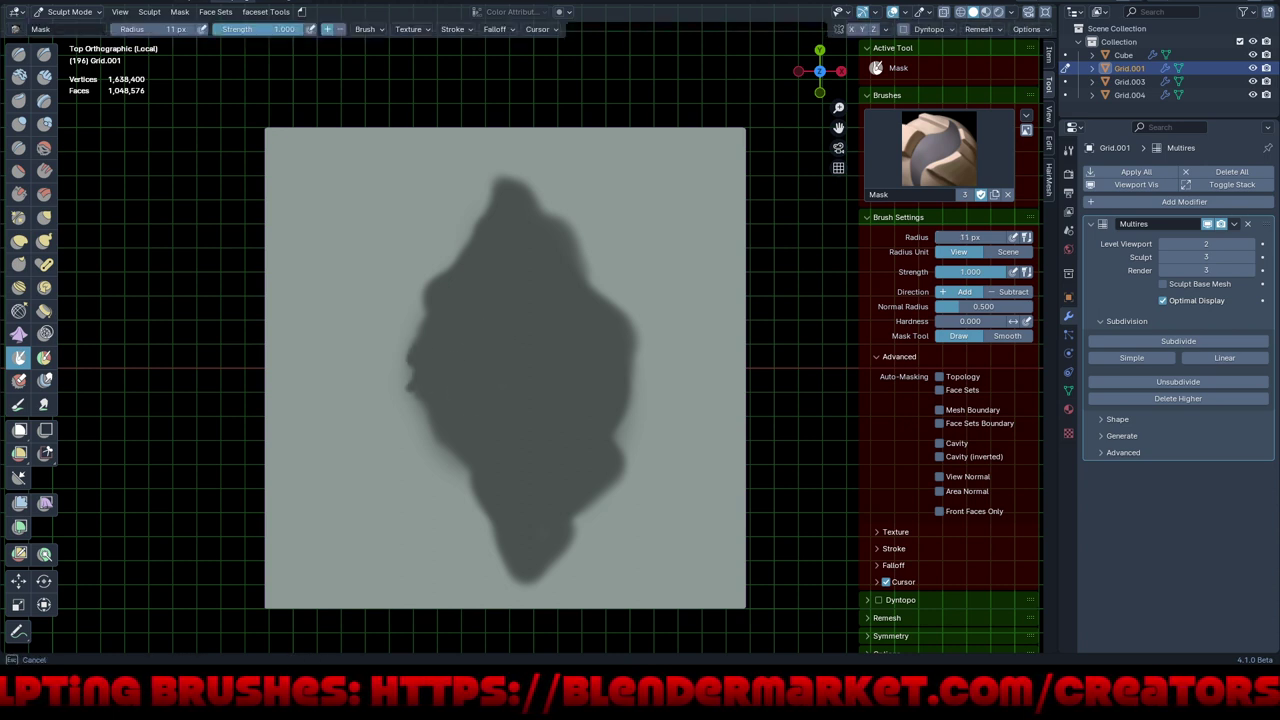
click(410, 423)
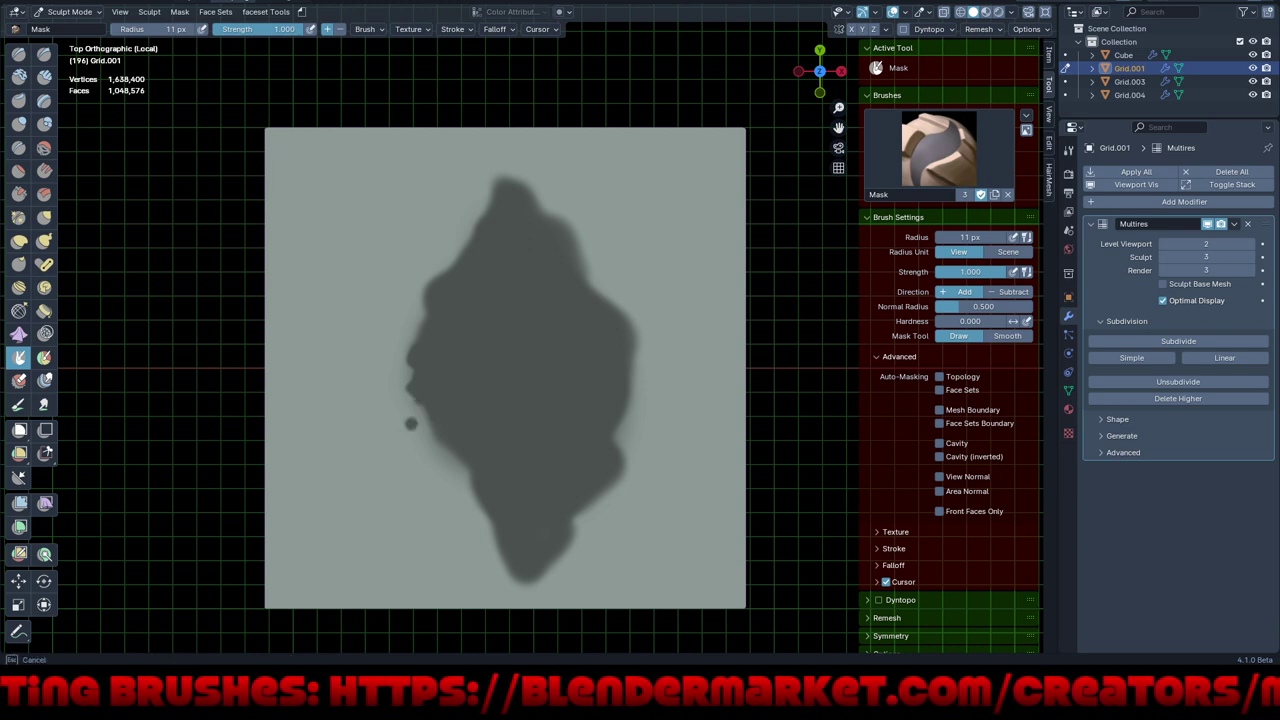
click(456, 461)
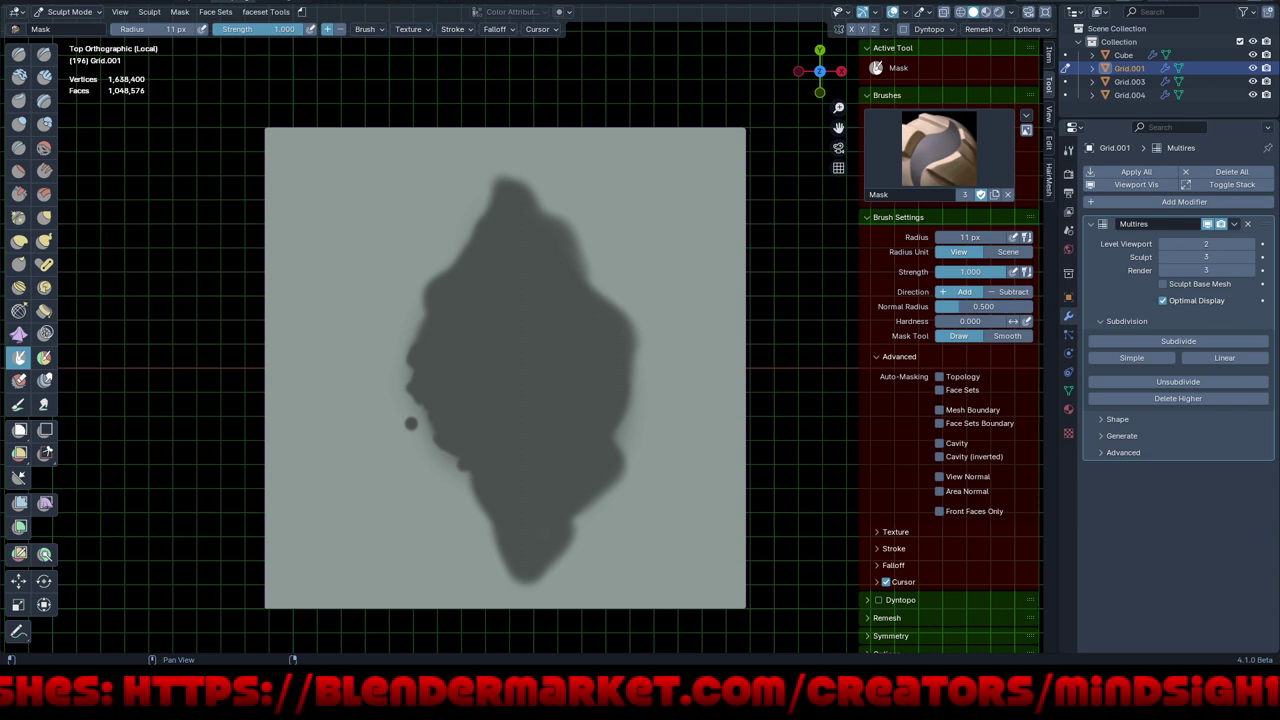
- Extend the mask along the blob's right and upper-right edges
click(895, 531)
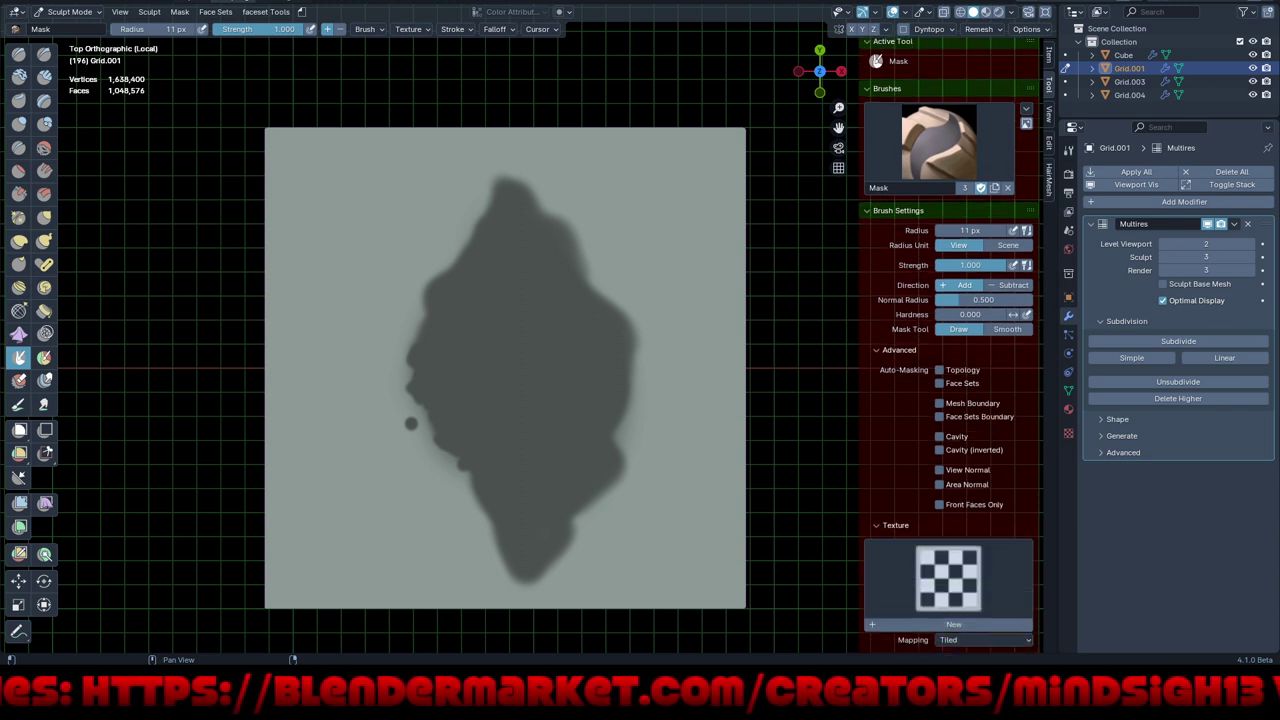
scroll(950, 400, down, 4)
scroll(950, 400, down, 2)
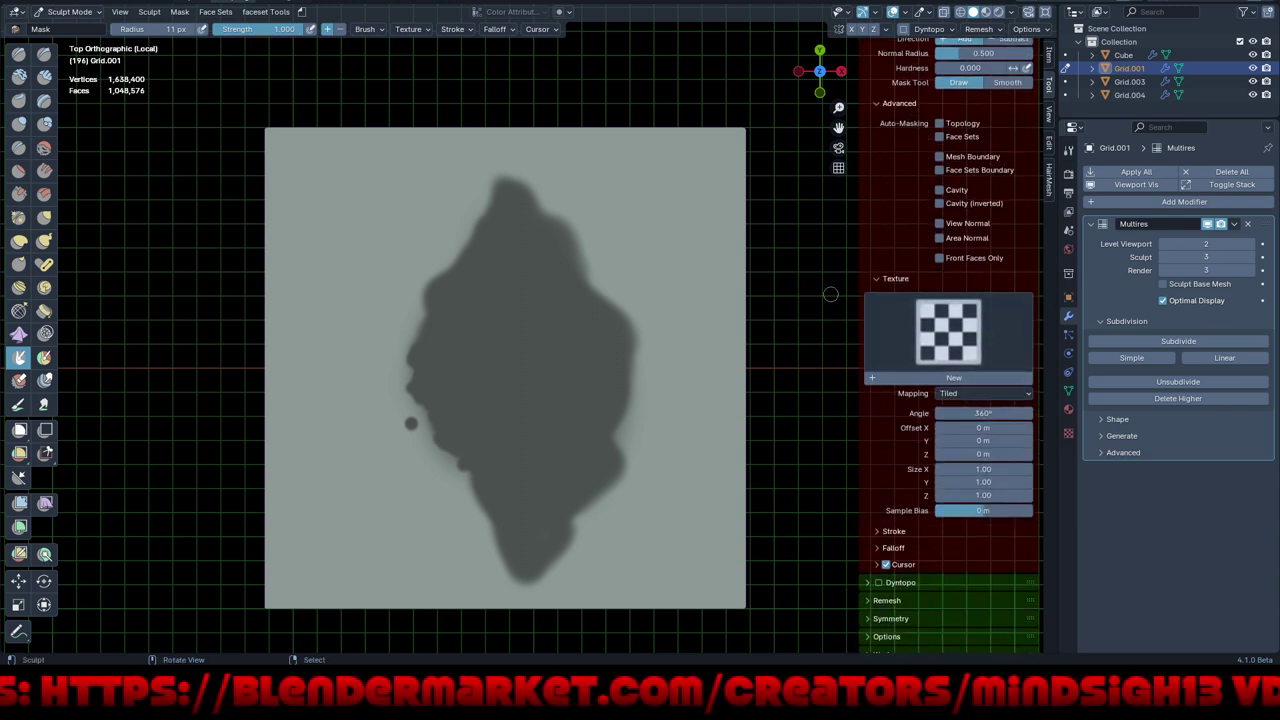
drag(610, 435, 622, 426)
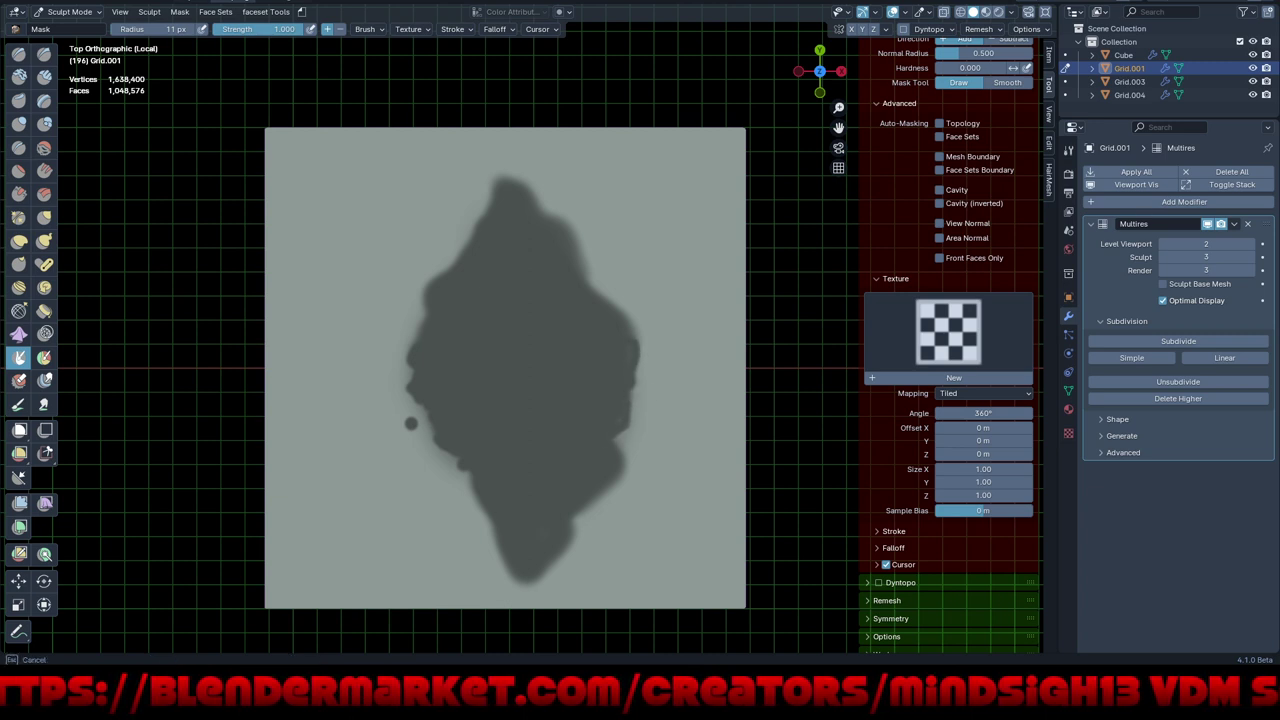
drag(624, 328, 642, 330)
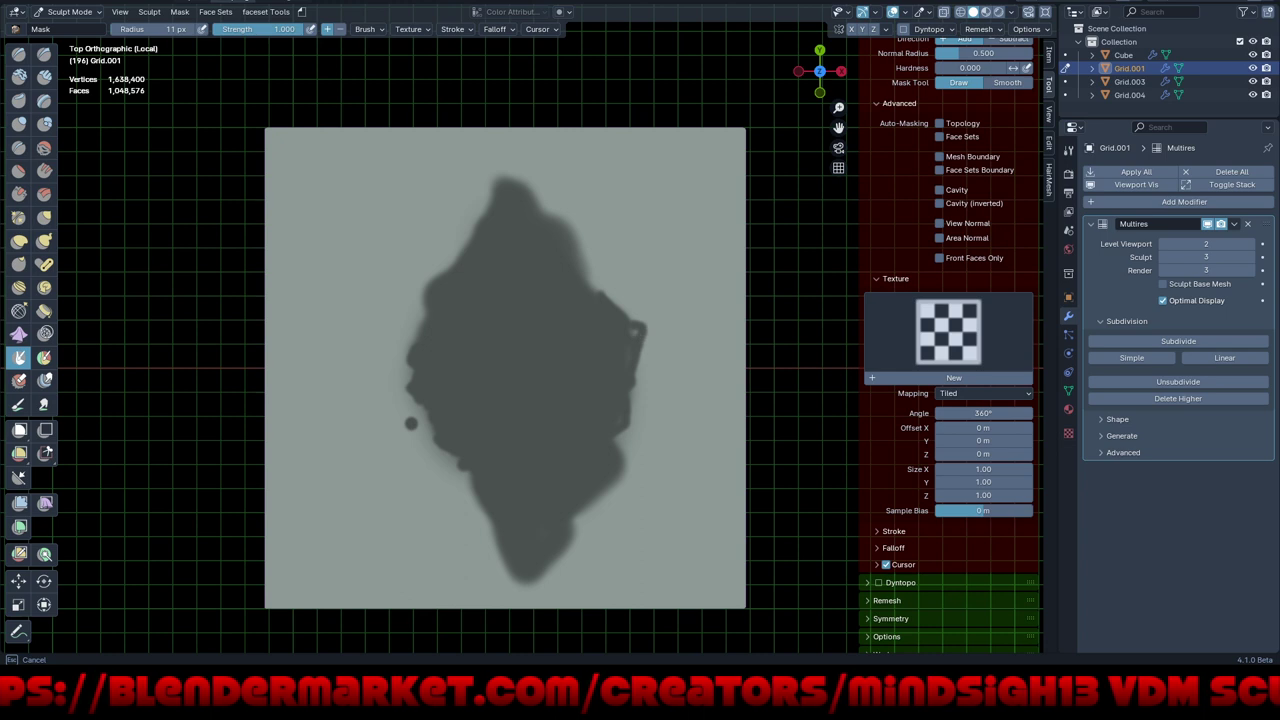
mouse_move(597, 287)
mouse_down()
mouse_move(585, 236)
mouse_move(555, 213)
mouse_up()
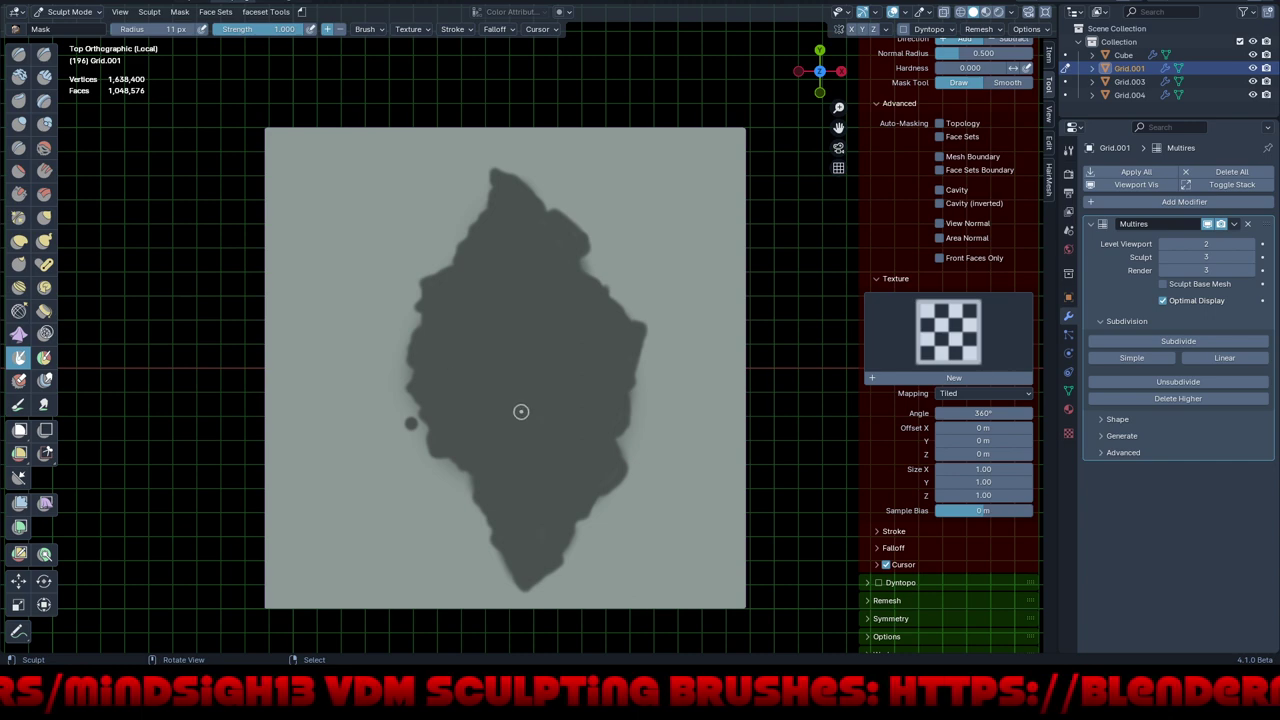
- Invert the mask and push the unmasked blob down into a pit with the Move tool
key(ctrl+i)
middle_drag(509, 430, 526, 296)
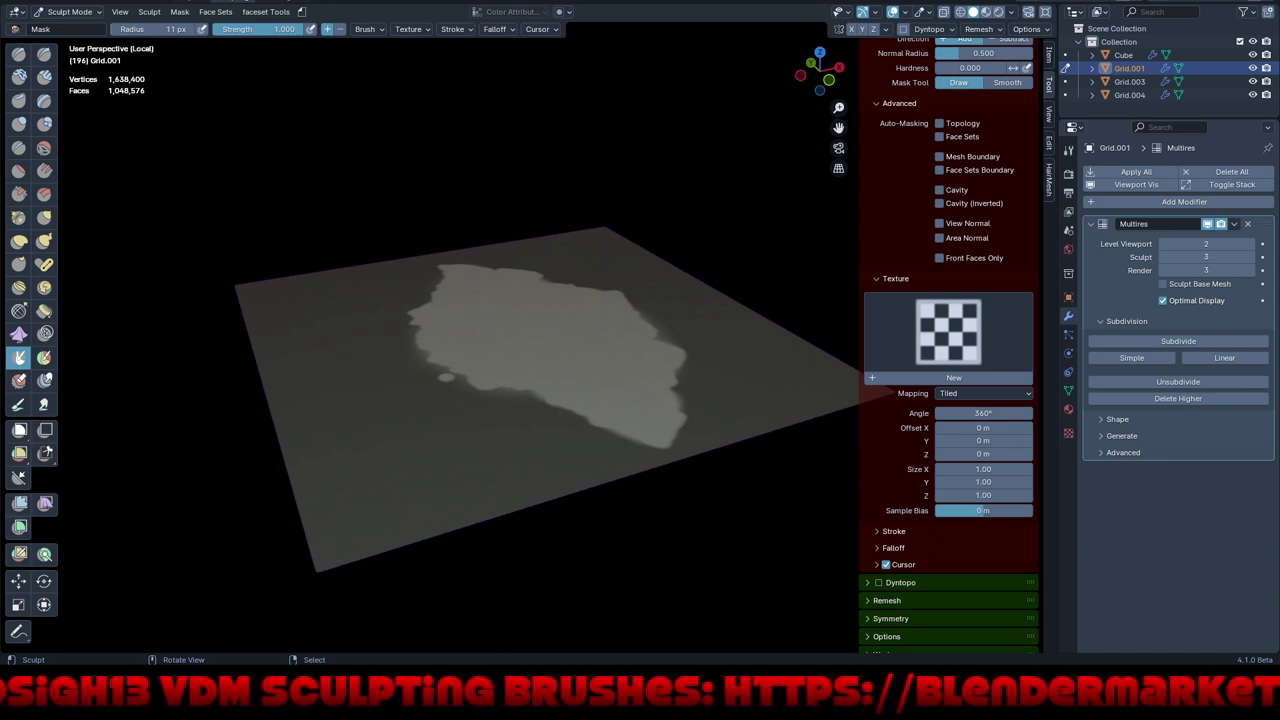
click(18, 581)
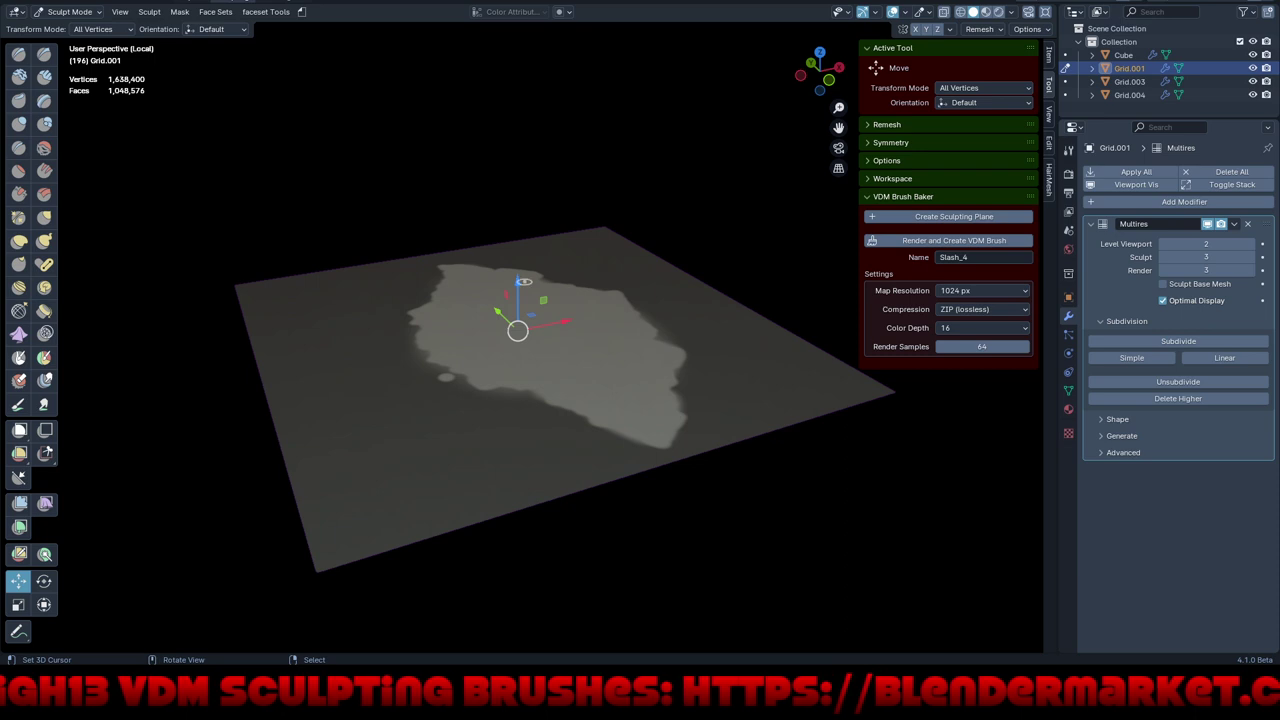
drag(521, 282, 521, 293)
mouse_move(517, 337)
middle_down()
mouse_move(474, 383)
mouse_move(561, 400)
middle_up()
mouse_move(486, 470)
middle_down()
mouse_move(589, 376)
mouse_move(637, 400)
mouse_move(649, 364)
middle_up()
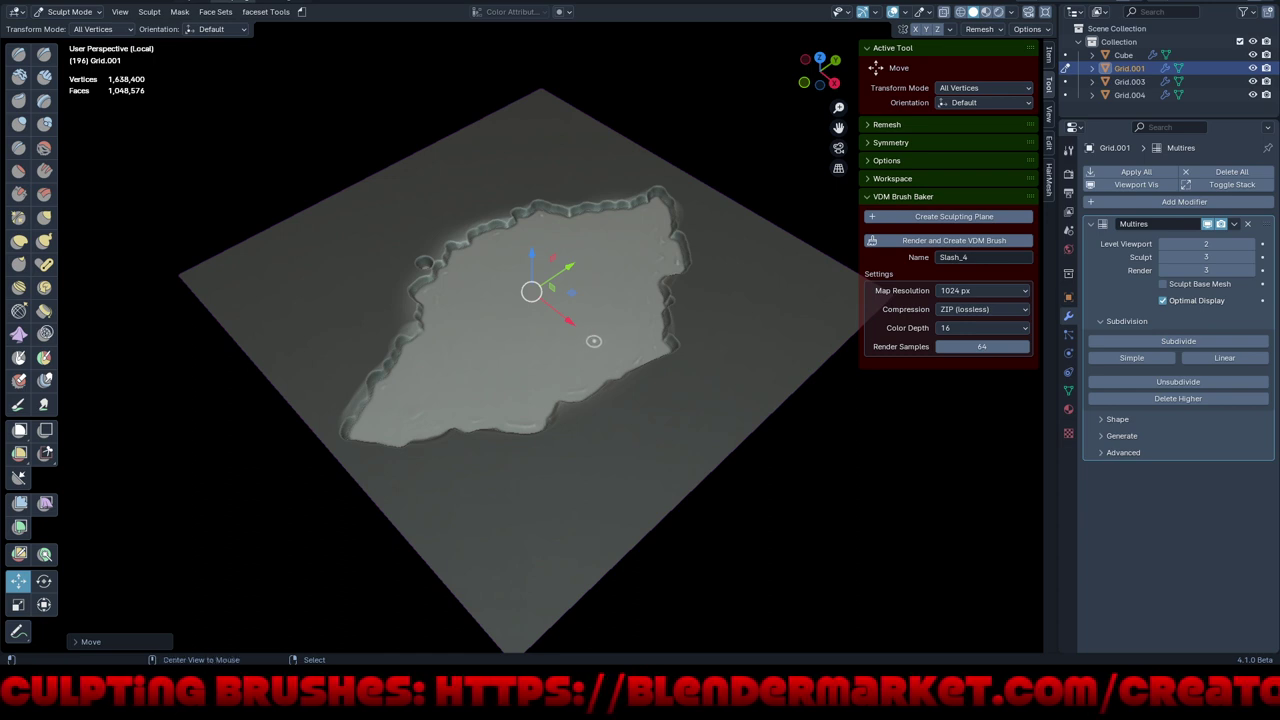
- Clear the mask and save the file as Set4vdm001.blend
key(alt+m)
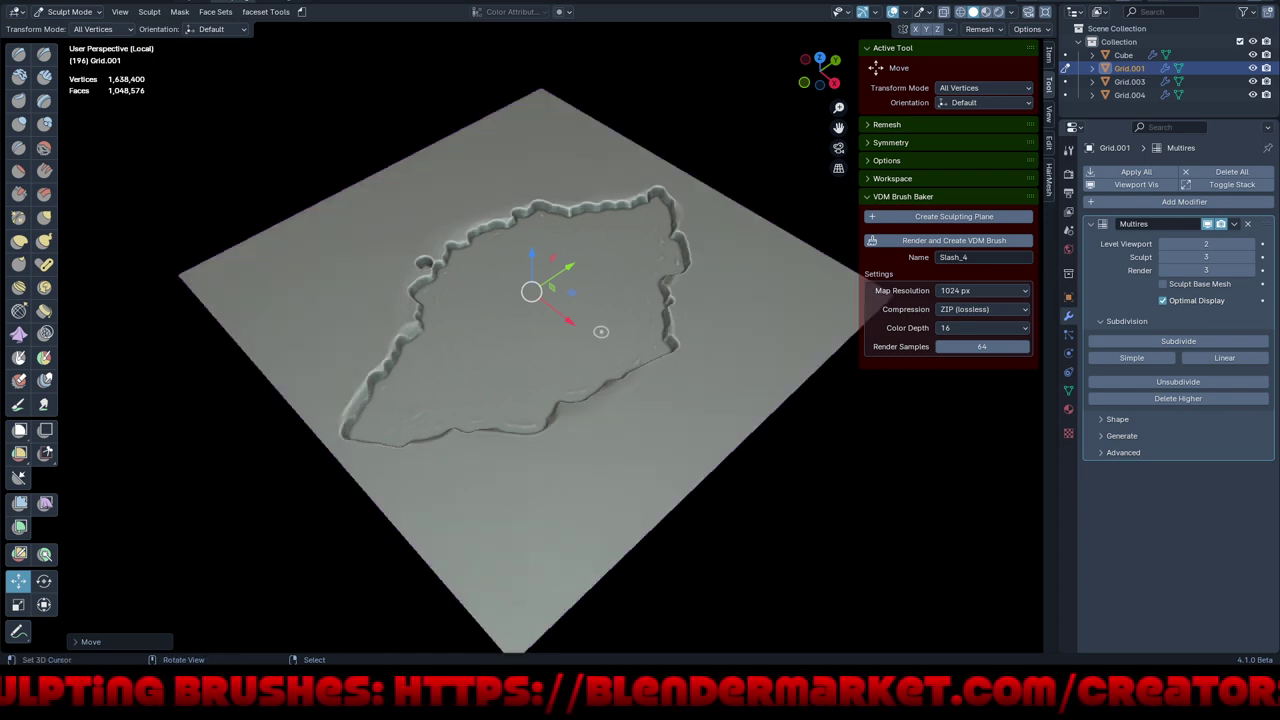
middle_drag(600, 331, 583, 343)
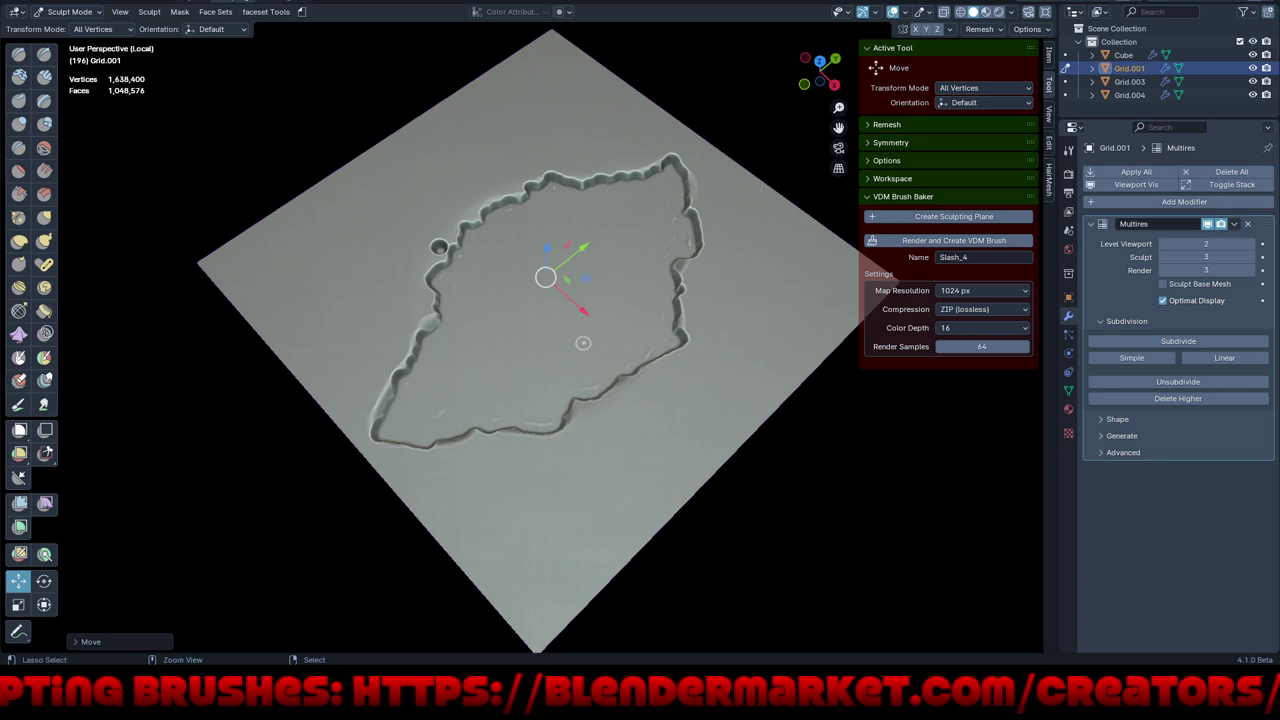
key(ctrl+s)
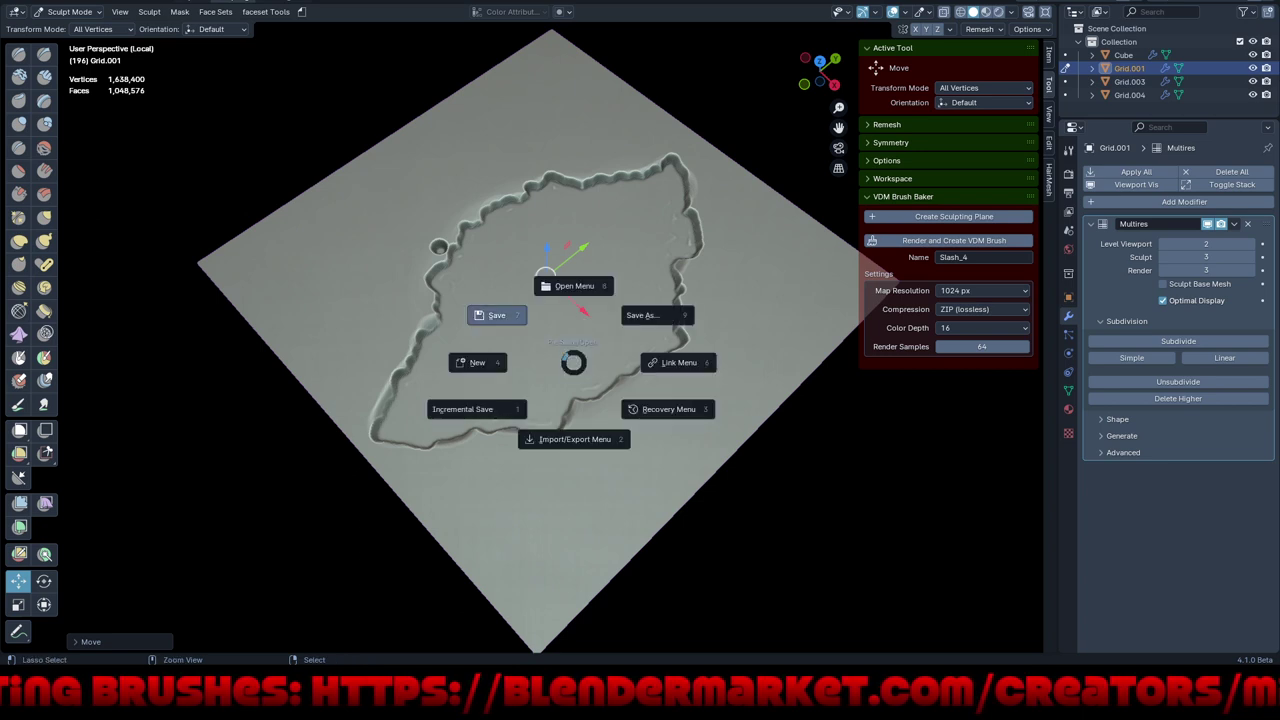
click(530, 320)
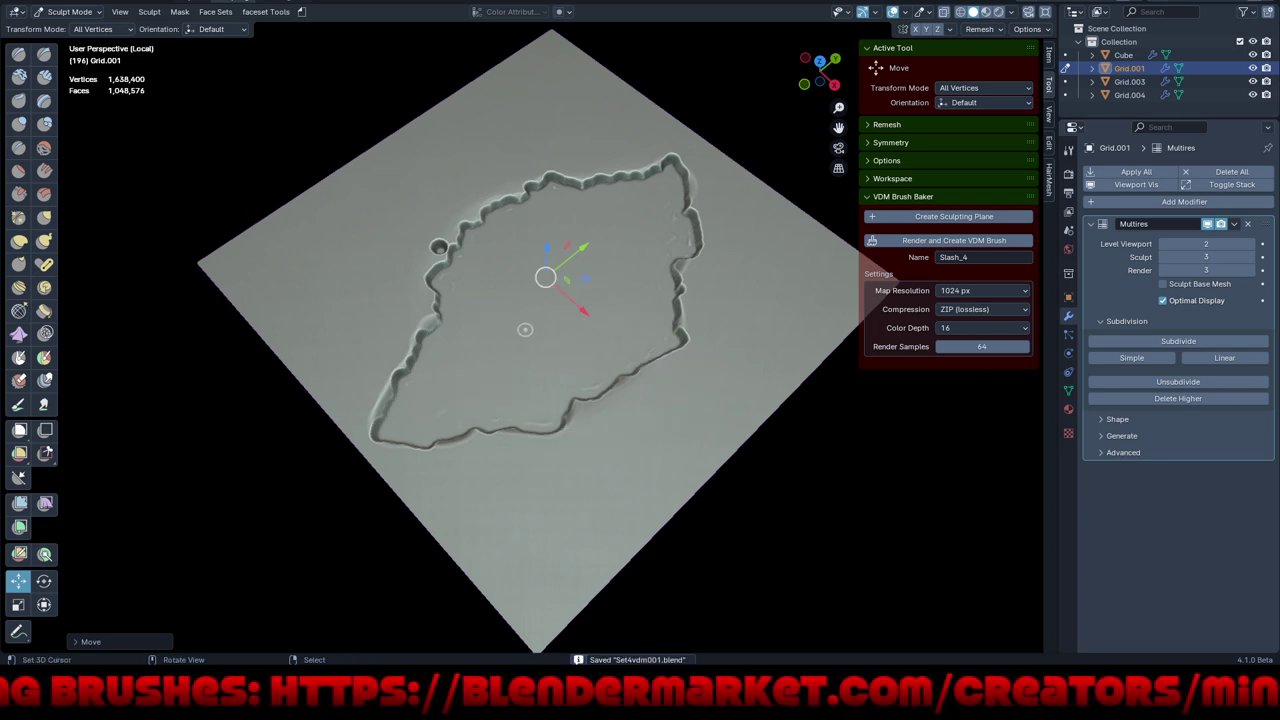
- Switch to the Draw tool with the Chicken_Skin brush and add crackle beside the crater rim
key(q)
click(535, 294)
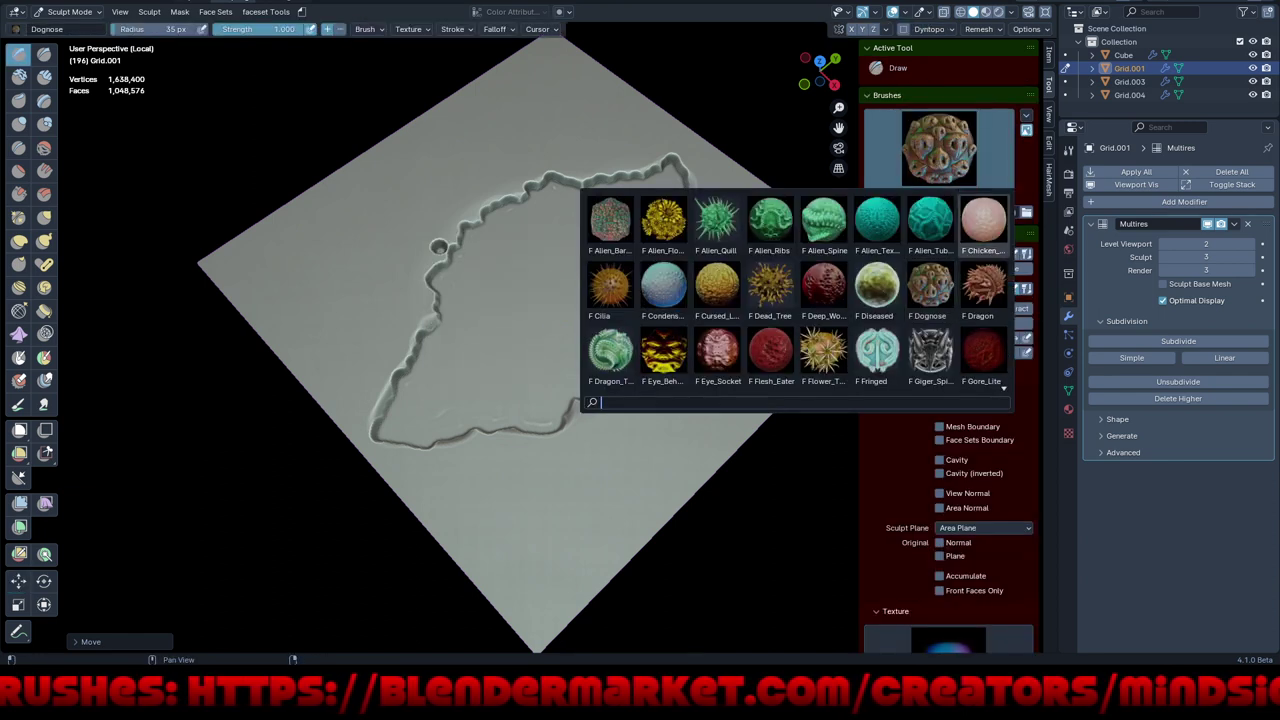
click(983, 222)
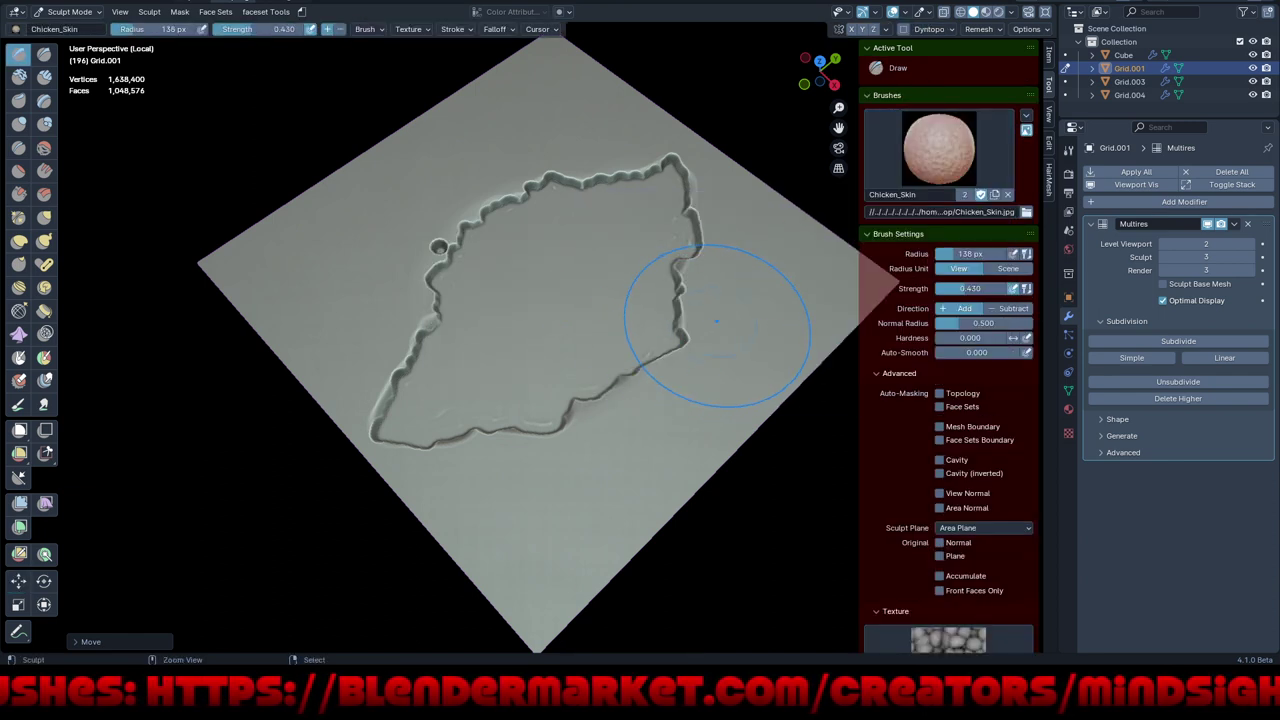
scroll(700, 318, up, 5)
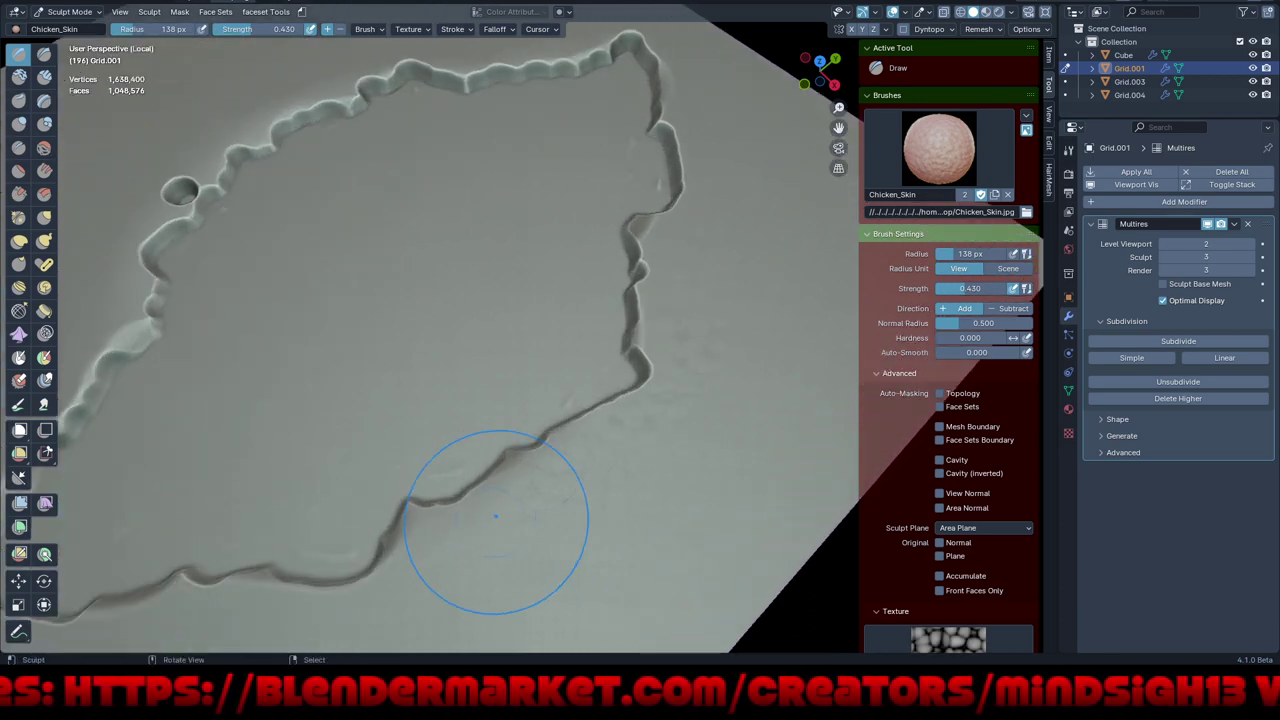
mouse_move(491, 491)
mouse_down()
mouse_move(620, 440)
mouse_move(743, 157)
mouse_up()
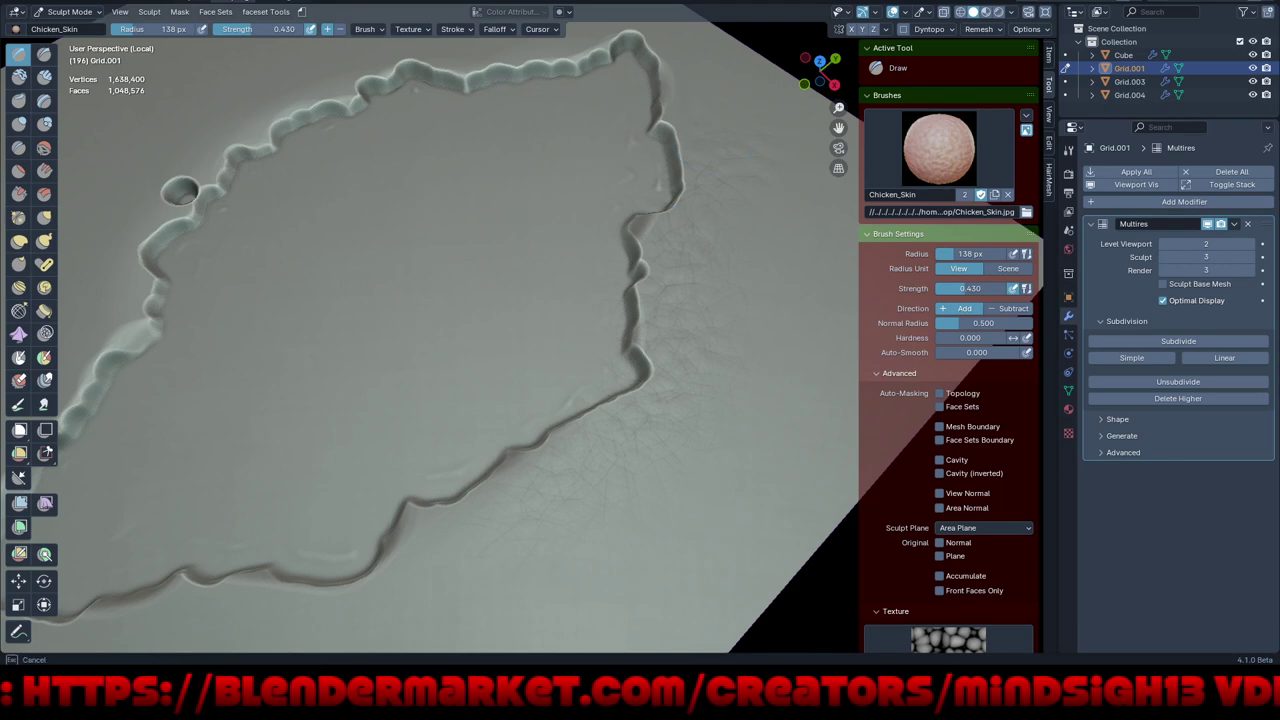
- Maximise the viewport and add Chicken_Skin crackle right of the ridge, near the hole, and along the left ridge
middle_drag(700, 200, 660, 268)
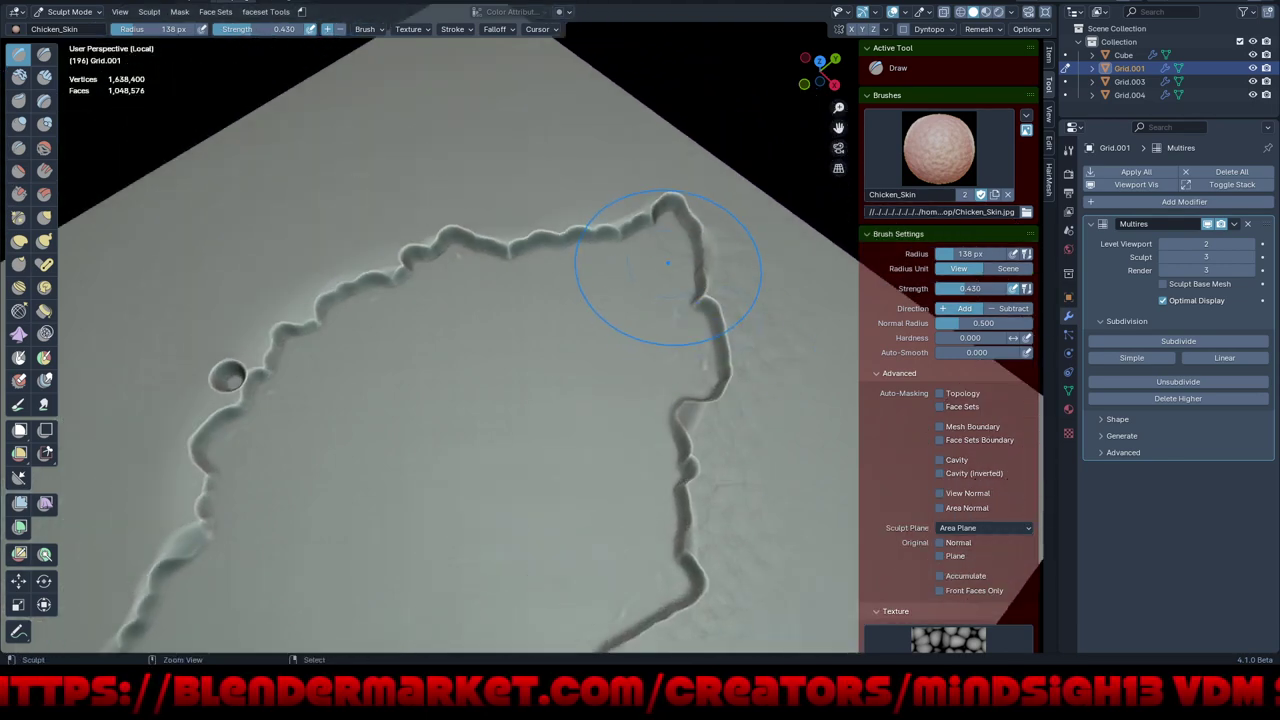
key(ctrl+space)
middle_drag(737, 243, 777, 251)
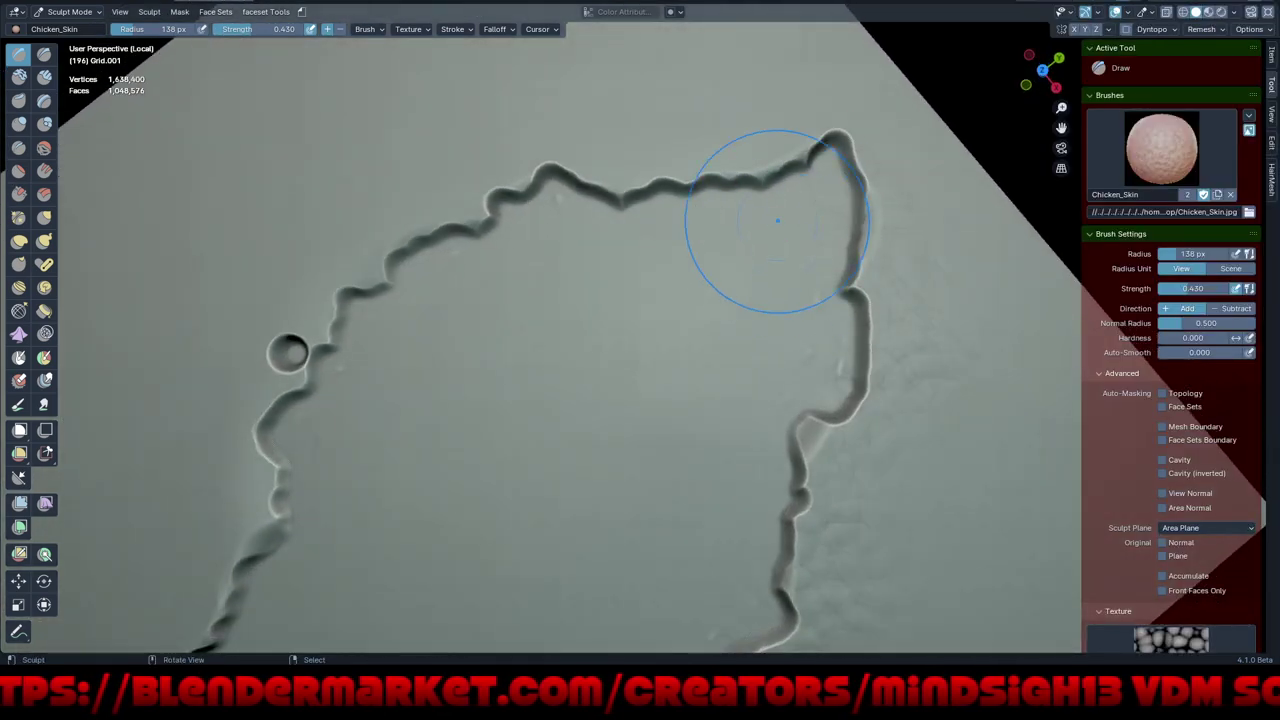
drag(846, 167, 900, 200)
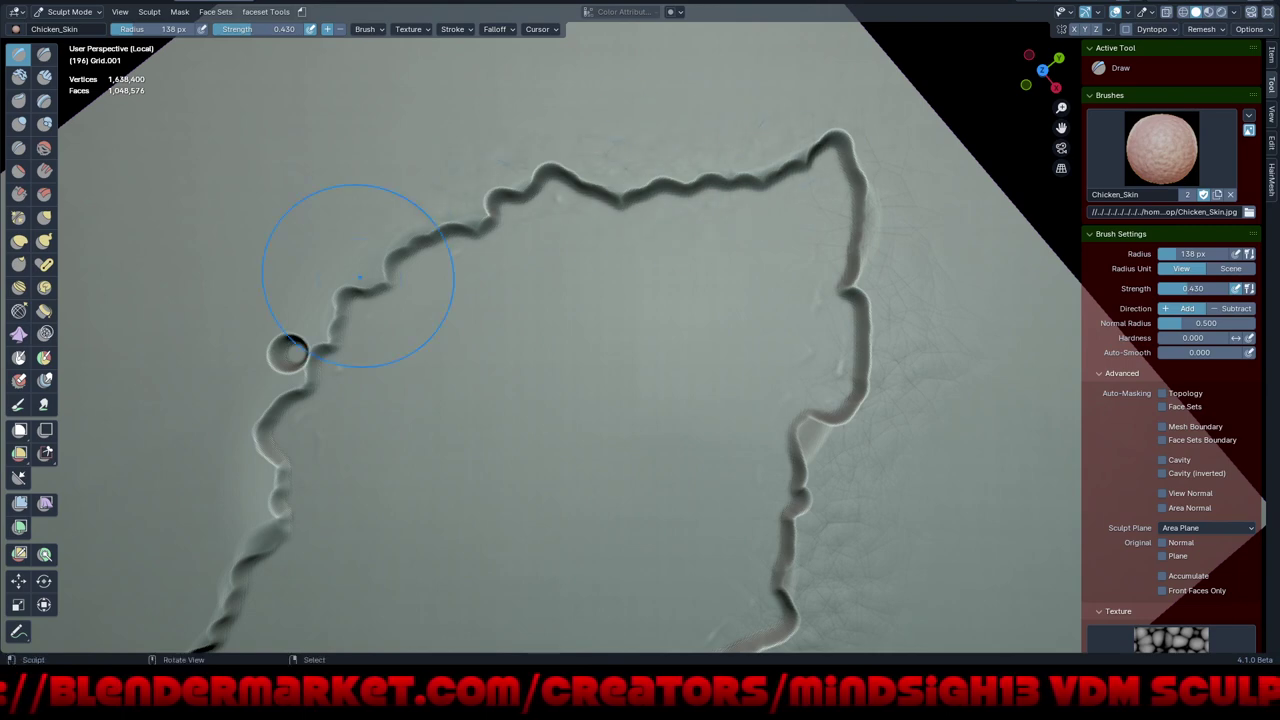
drag(300, 345, 370, 365)
middle_drag(370, 365, 514, 157)
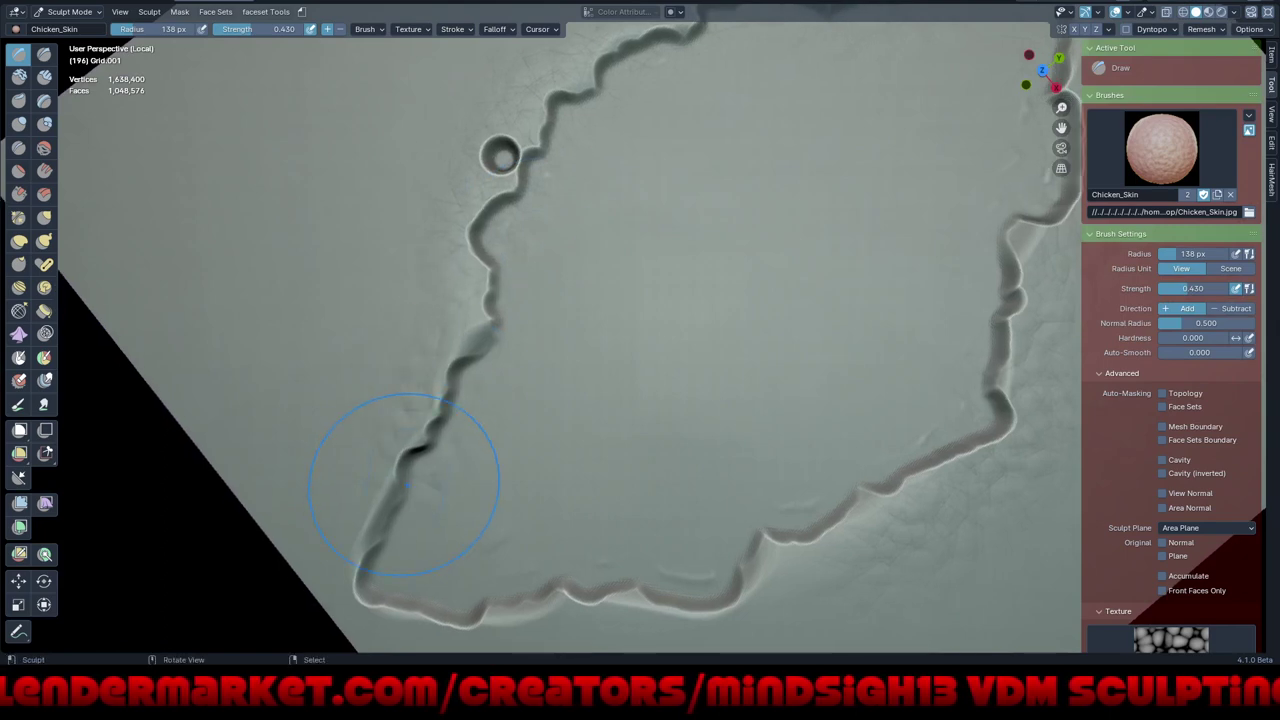
drag(406, 537, 420, 470)
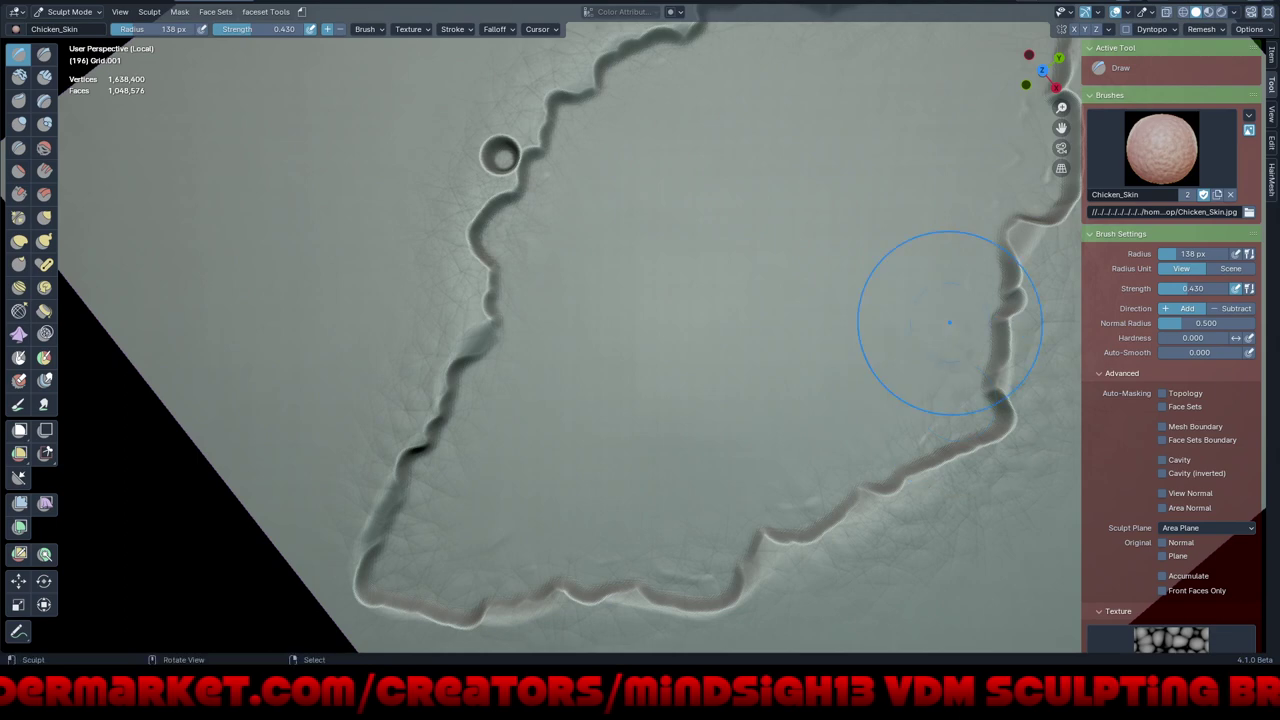
- Add Chicken_Skin texture along the lower-left and right ridges
middle_drag(934, 329, 675, 305)
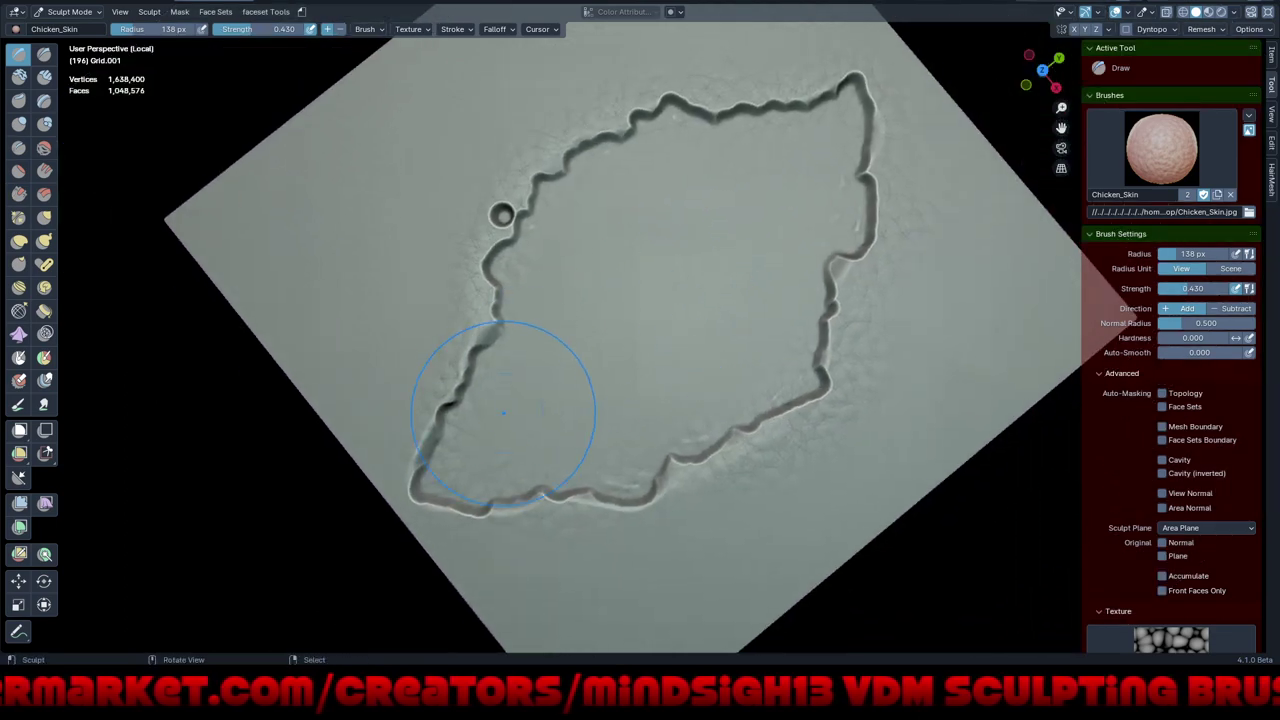
scroll(492, 420, up, 2)
mouse_move(435, 333)
mouse_down()
mouse_move(470, 330)
mouse_move(429, 543)
mouse_move(913, 370)
mouse_up()
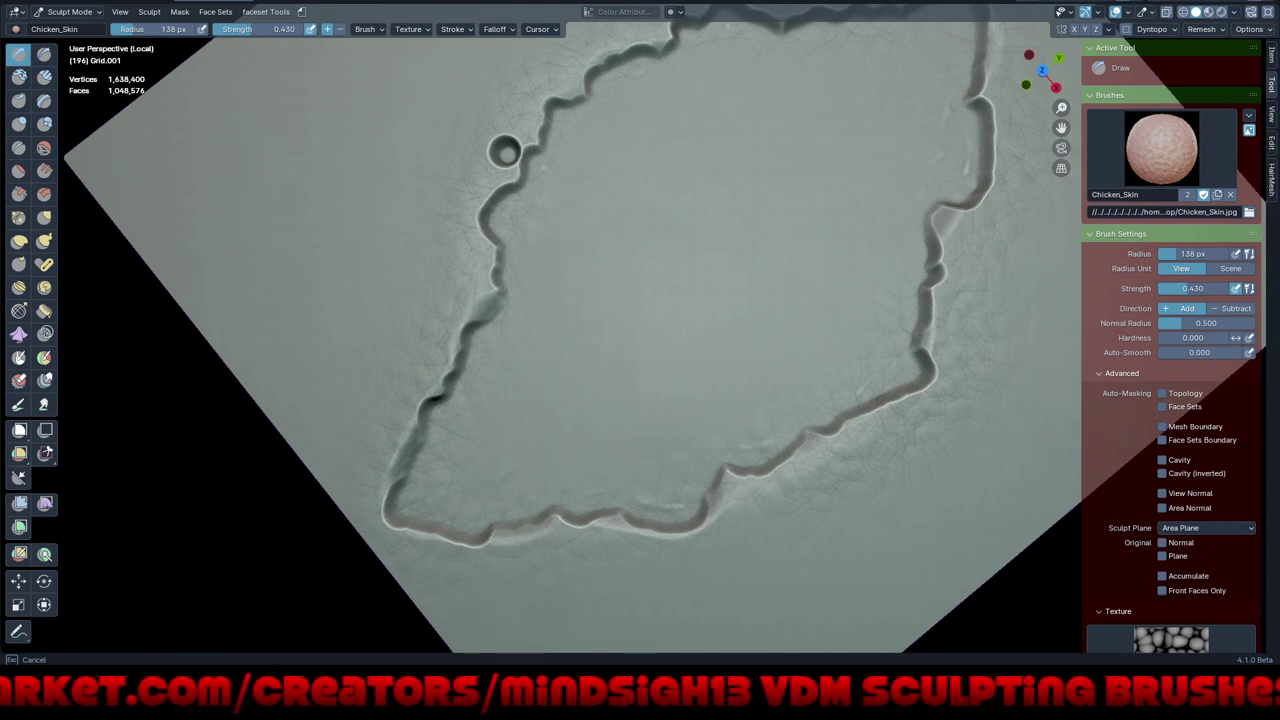
middle_drag(913, 370, 700, 330)
drag(700, 330, 690, 350)
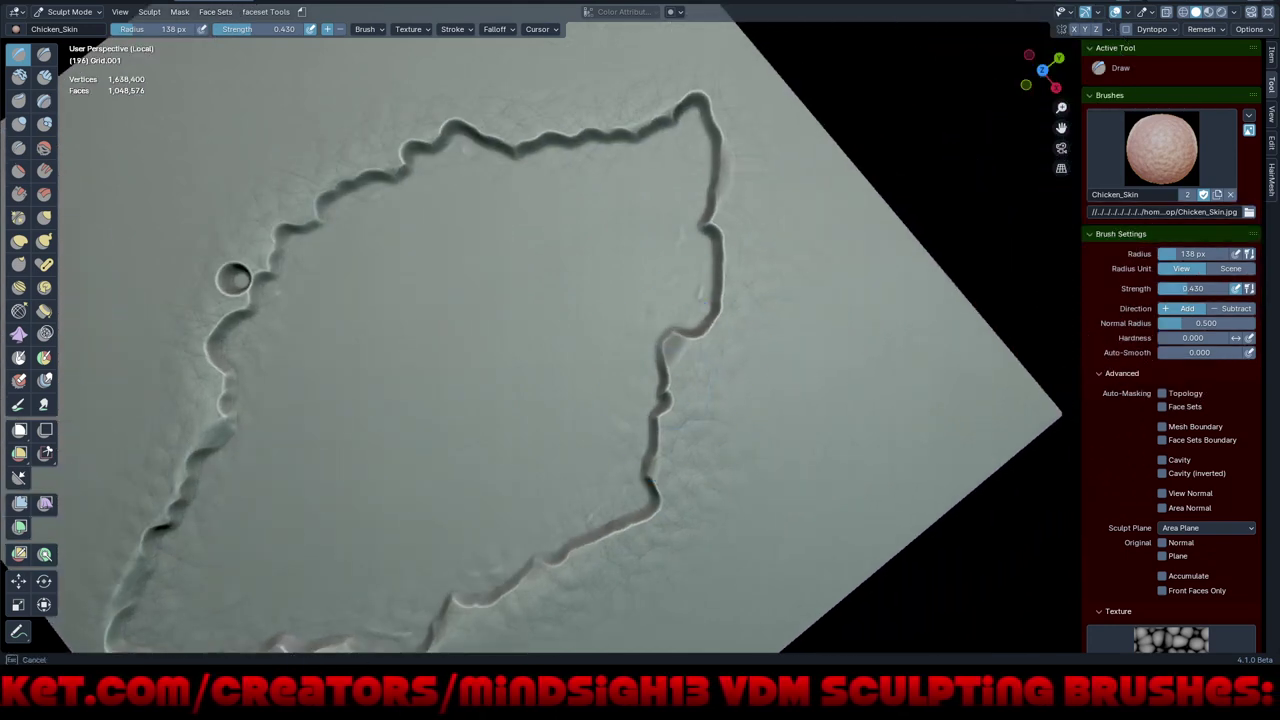
scroll(537, 143, down, 4)
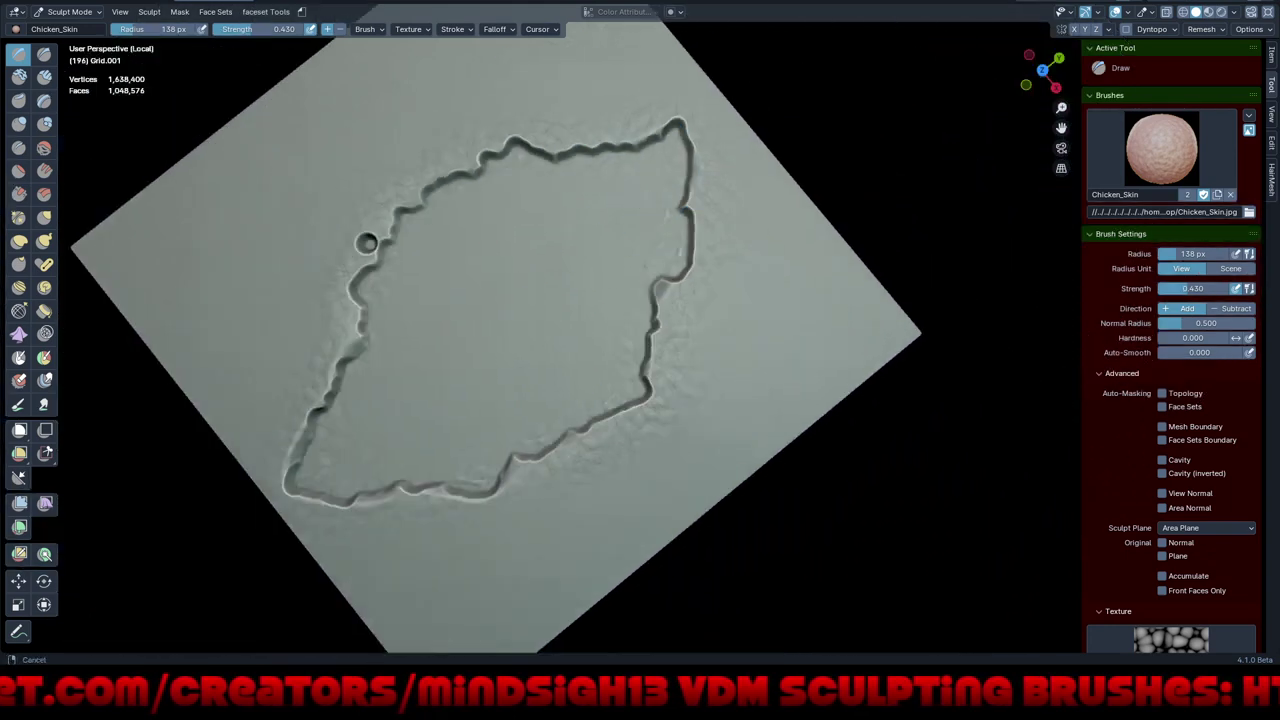
middle_drag(537, 143, 600, 200)
middle_drag(672, 371, 614, 271)
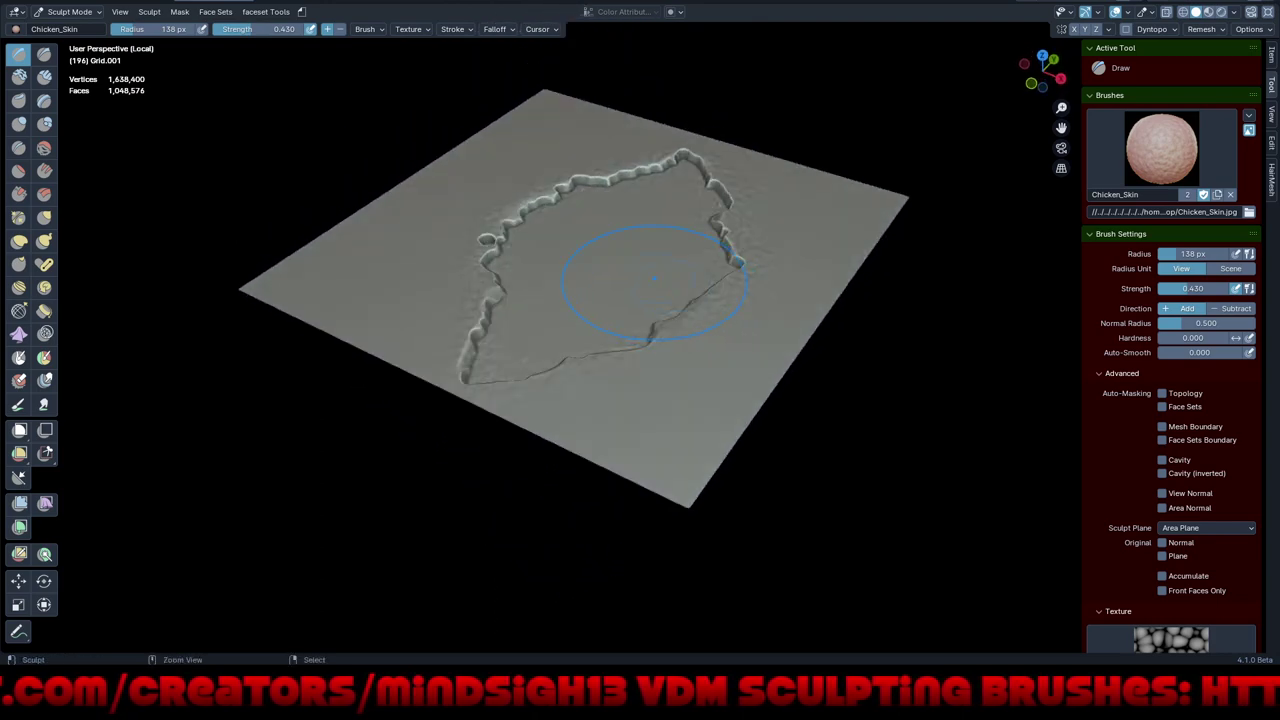
scroll(766, 185, up, 2)
click(1161, 148)
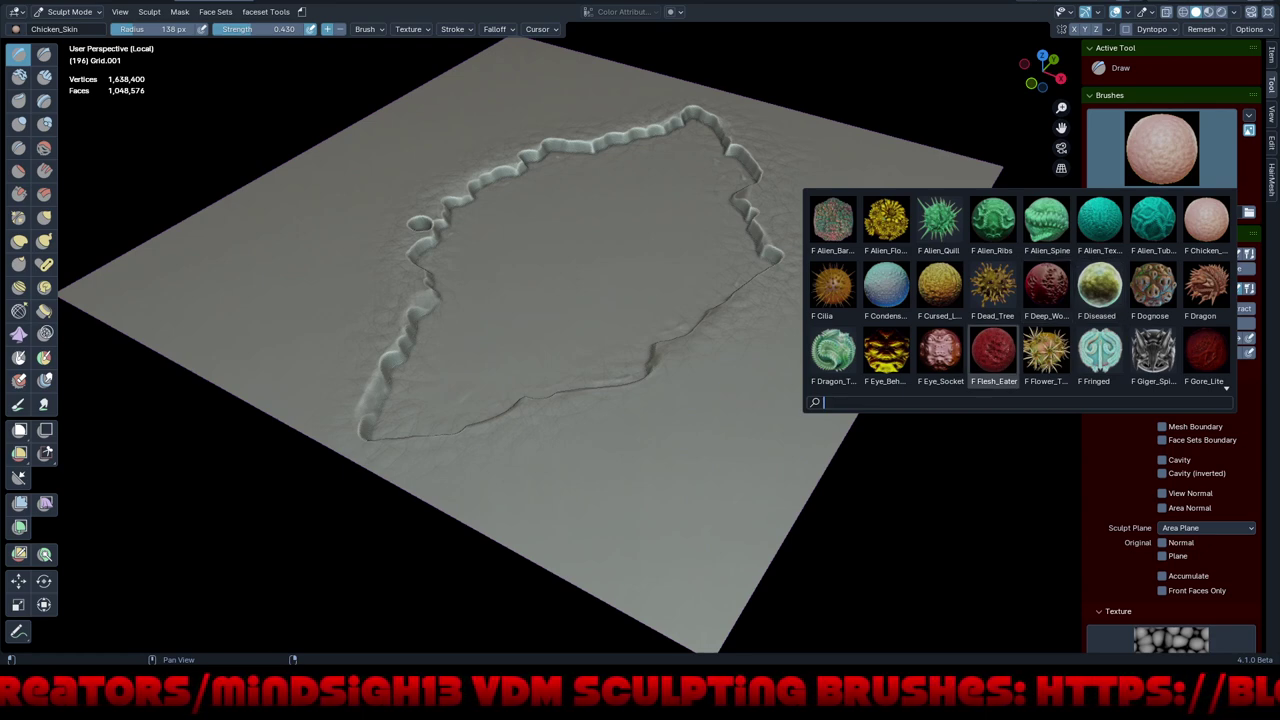
- Choose the Flesh_Eater brush and stamp flesh texture across the crater and its upper rim
click(993, 352)
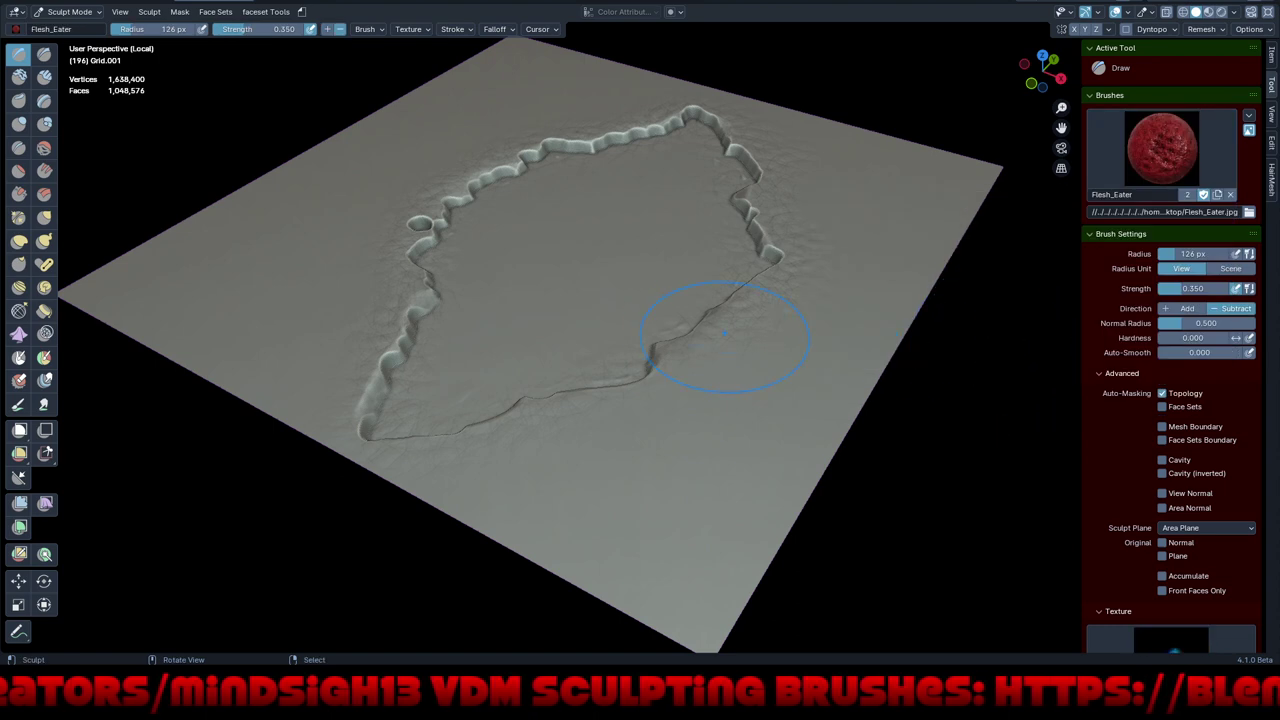
drag(725, 335, 725, 335)
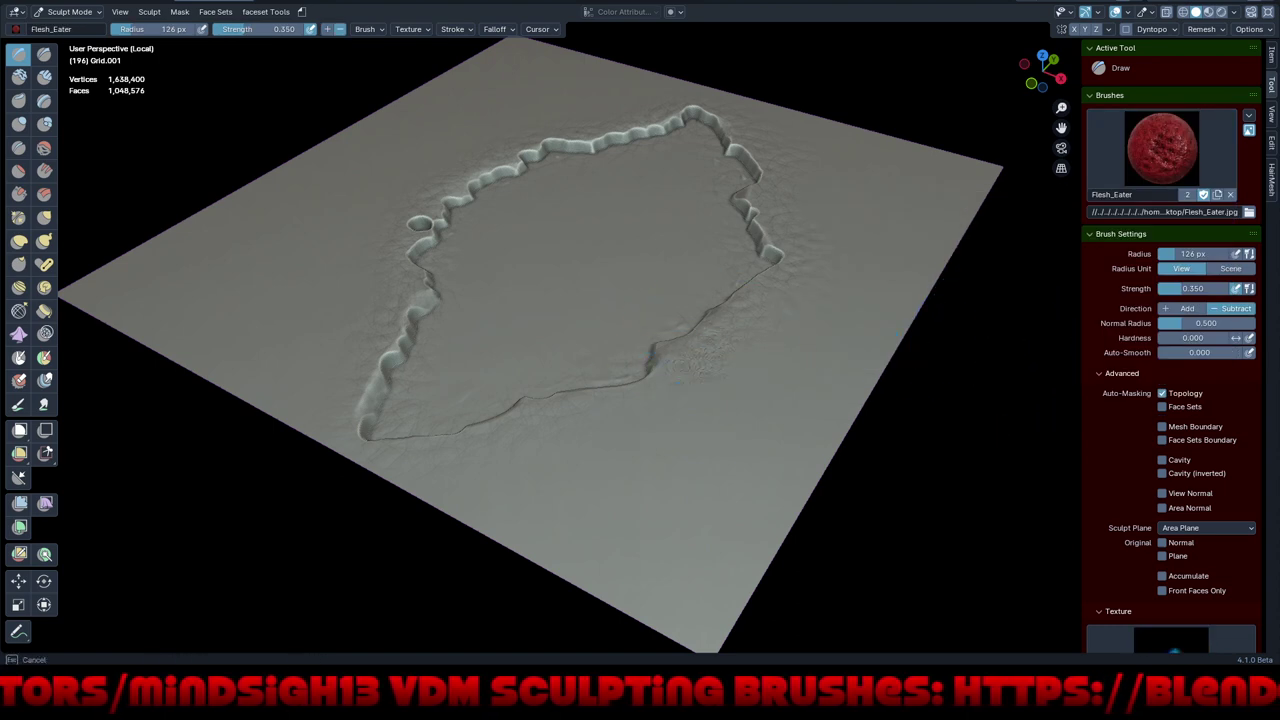
middle_drag(614, 369, 684, 354)
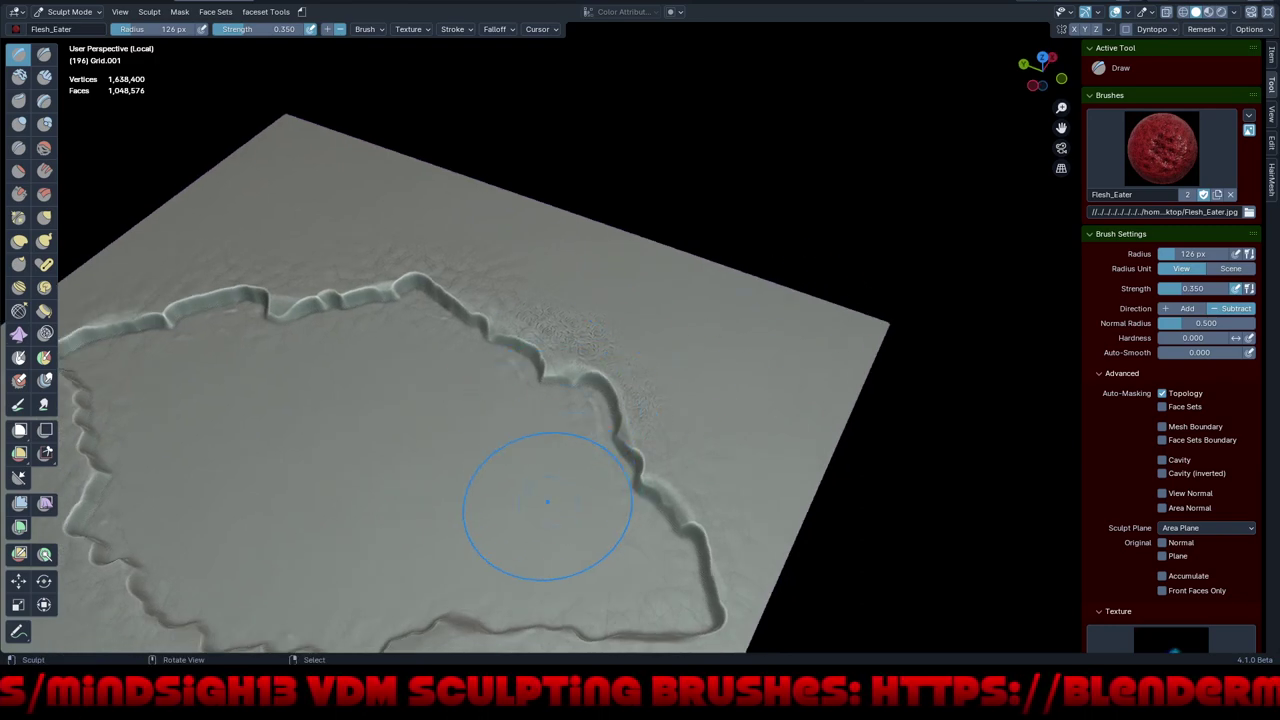
middle_drag(543, 500, 663, 285)
drag(663, 285, 623, 277)
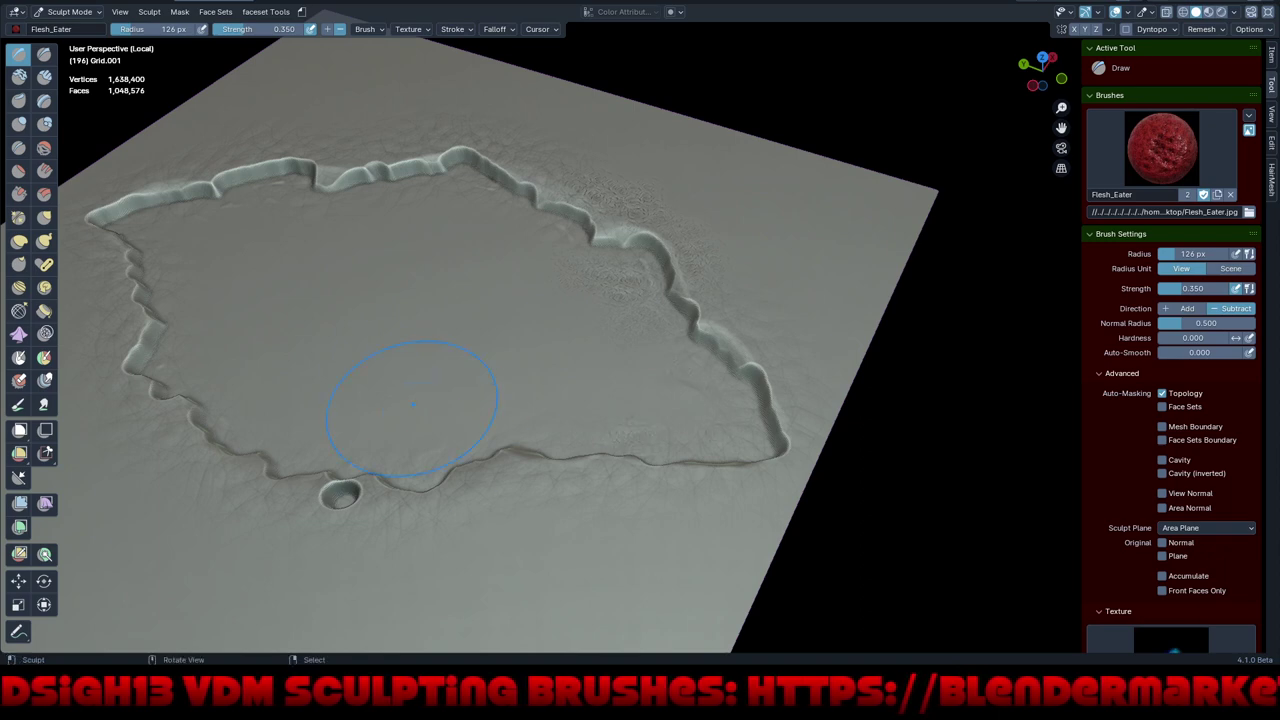
drag(386, 466, 386, 466)
drag(306, 214, 306, 214)
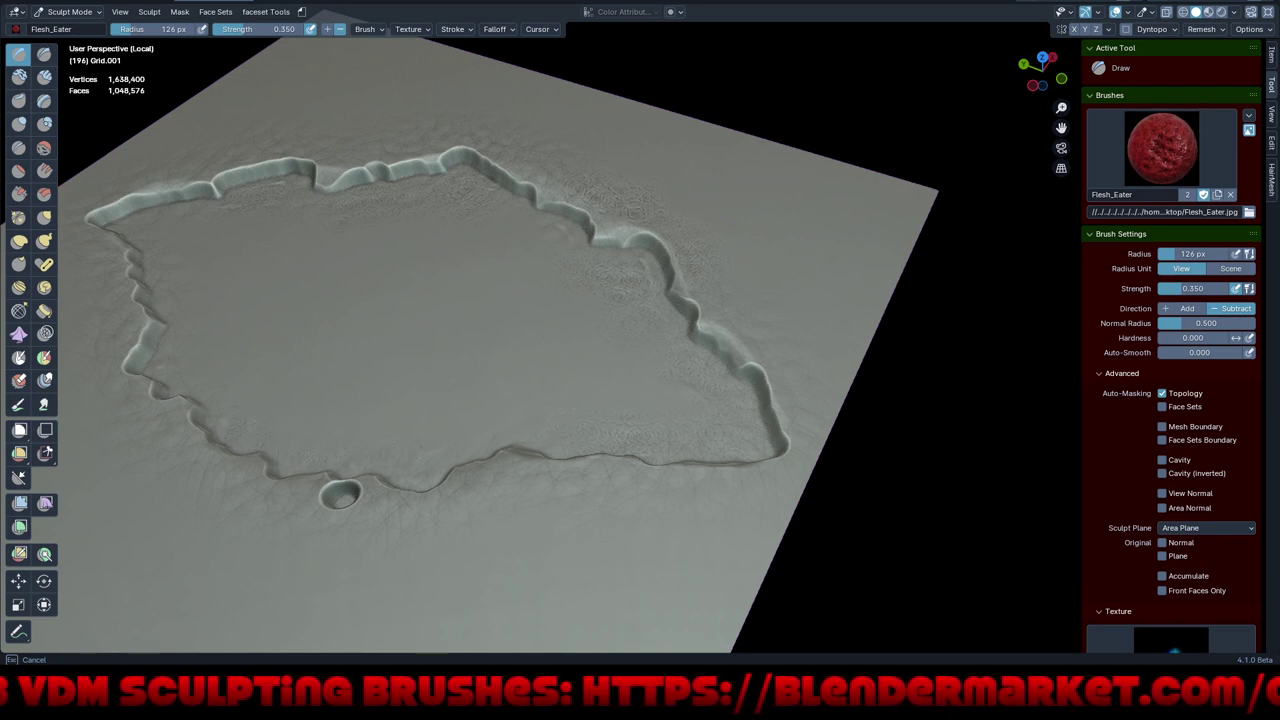
- Orbit around the crater to inspect the stamped patch from top-down and low angles
middle_drag(557, 400, 614, 329)
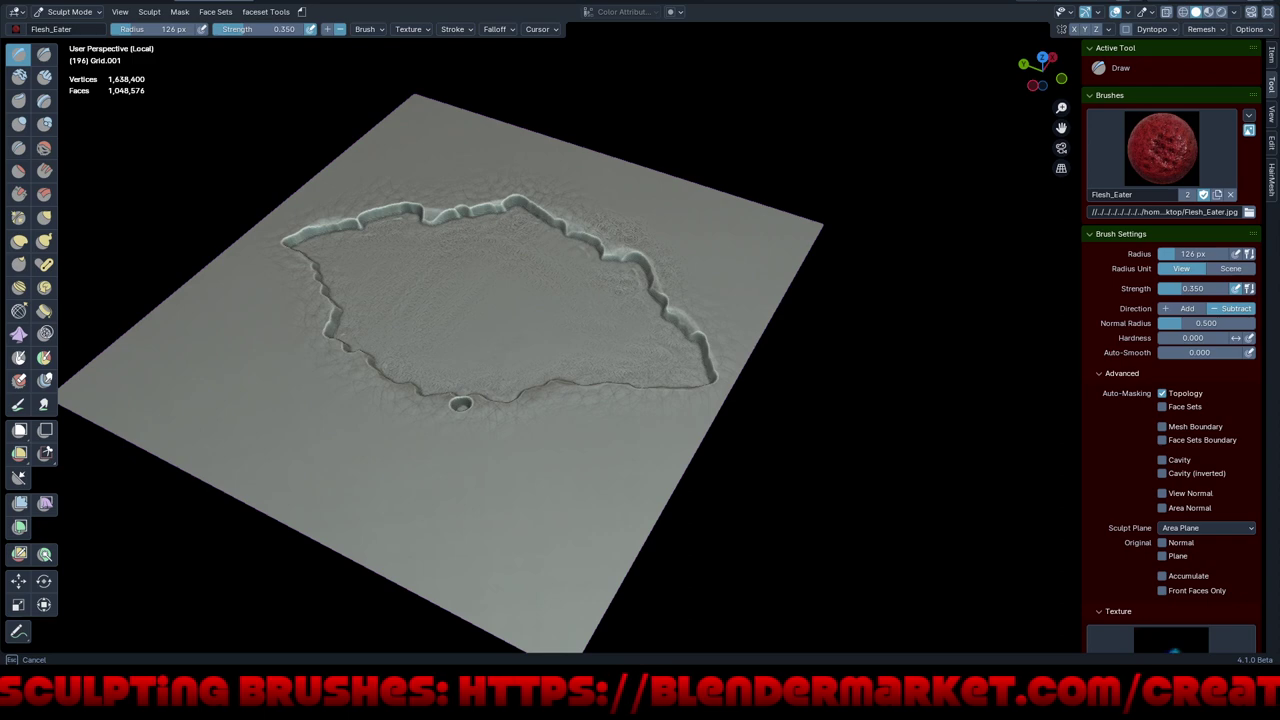
middle_drag(609, 389, 537, 249)
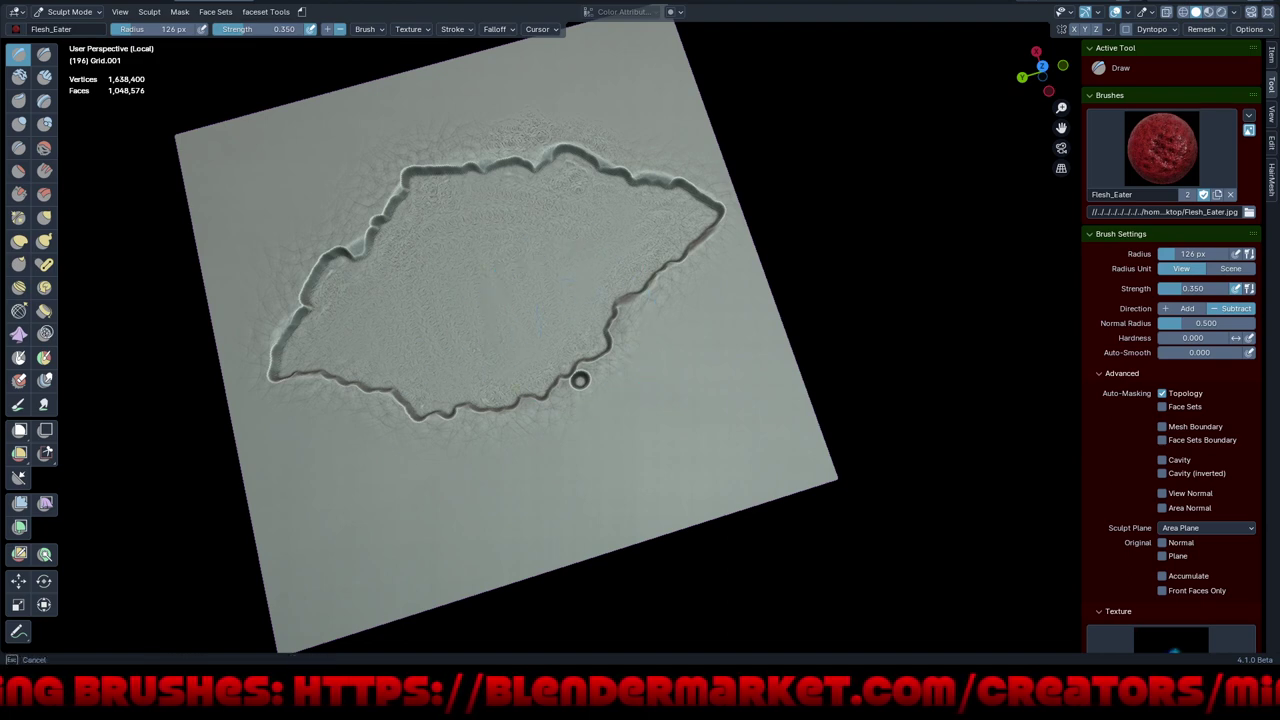
middle_drag(460, 320, 485, 310)
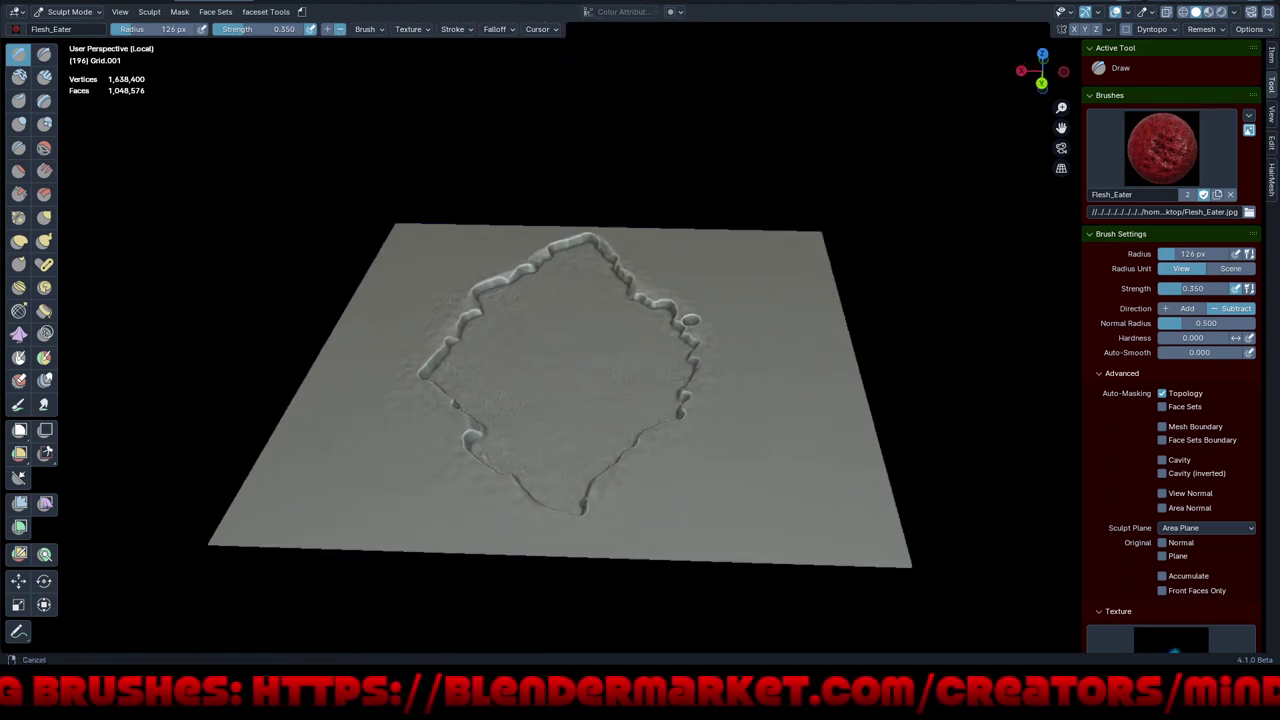
middle_drag(584, 357, 702, 312)
middle_drag(617, 330, 563, 375)
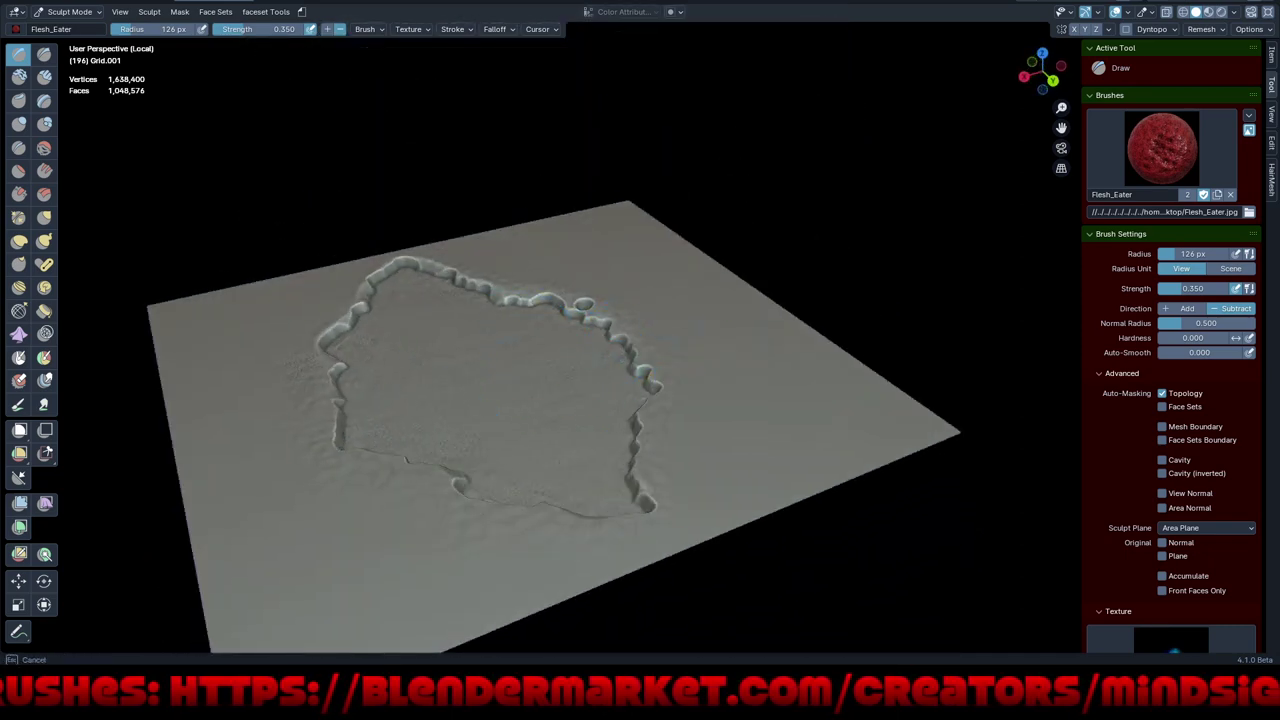
middle_drag(585, 400, 657, 375)
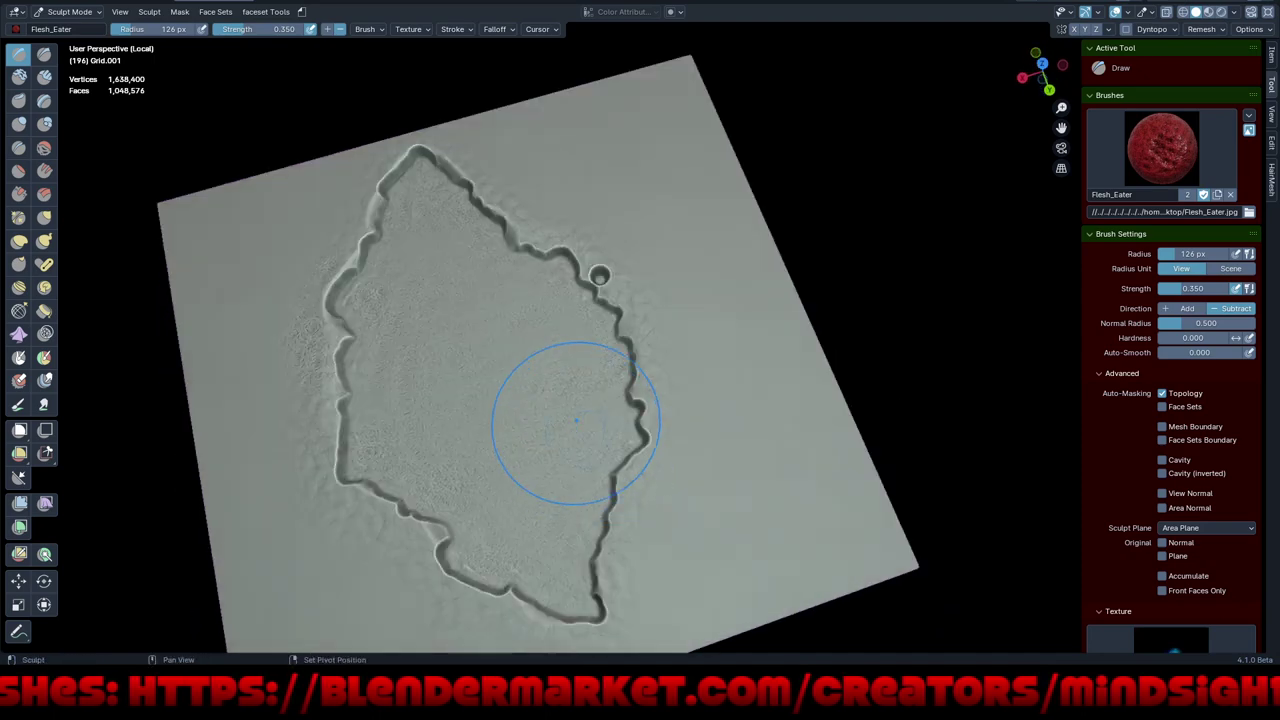
click(1160, 150)
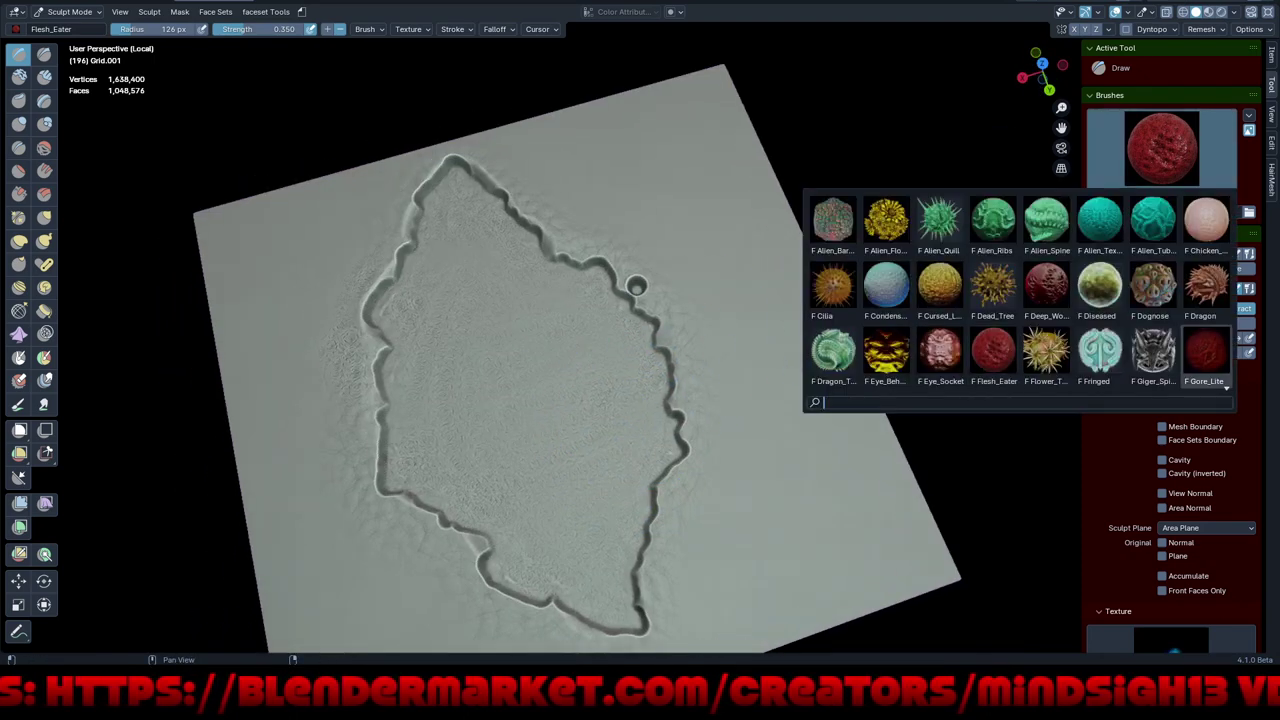
- Switch to the Gore_Lite brush and lower its strength to 0.309
click(1206, 350)
shift+middle_drag(597, 494, 578, 413)
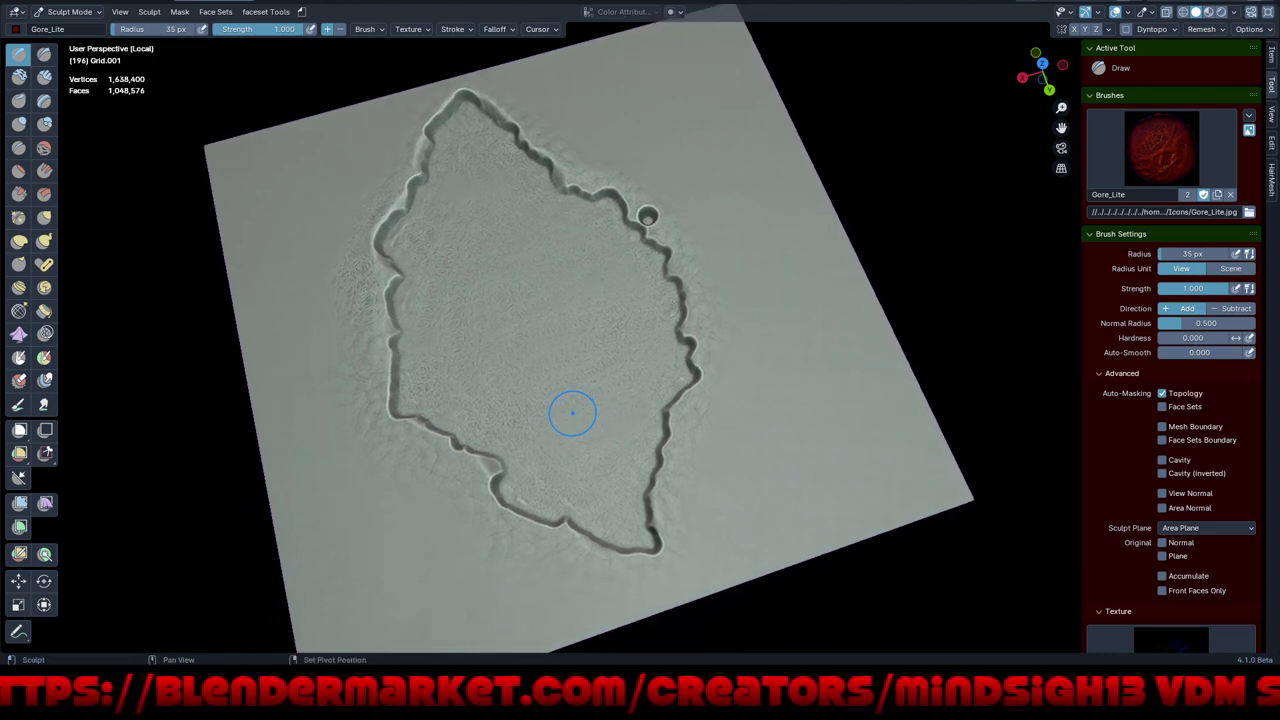
key(shift+f)
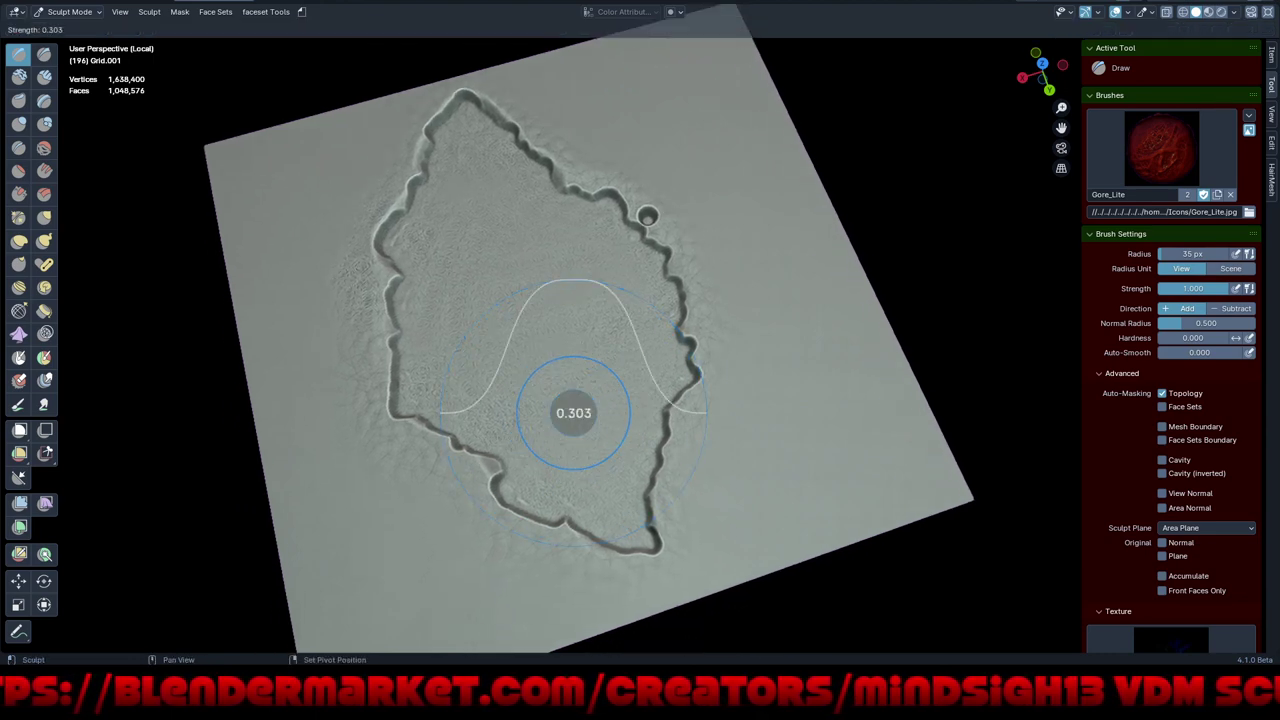
click(562, 396)
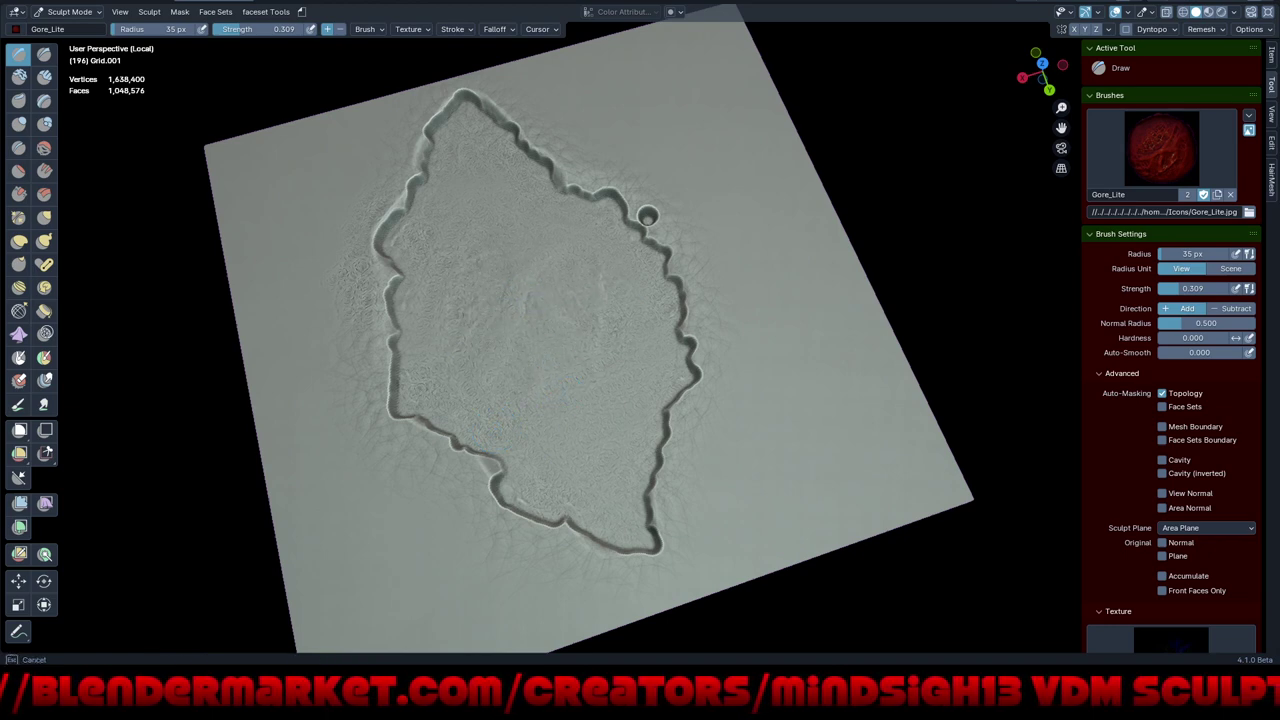
middle_drag(643, 508, 570, 405)
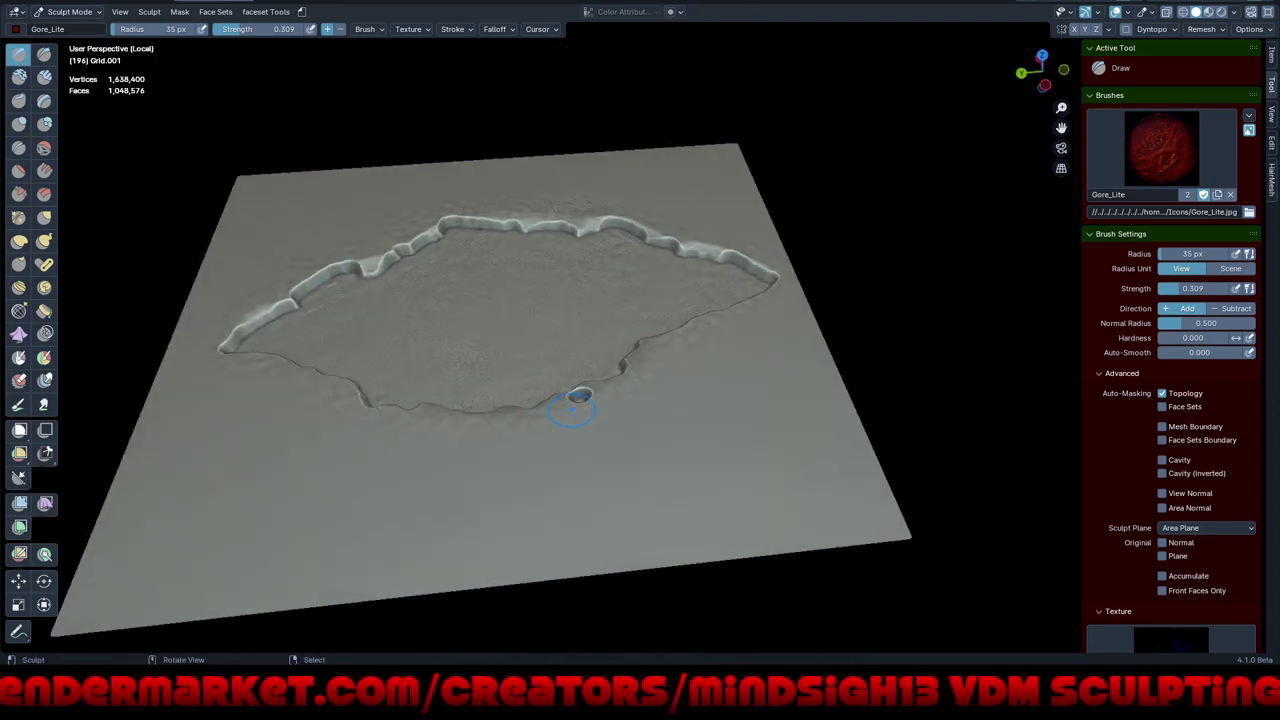
key(shift+space)
- With Draw Sharp, crease the rim groove and the ridges left of, below and right of the small pit
click(600, 400)
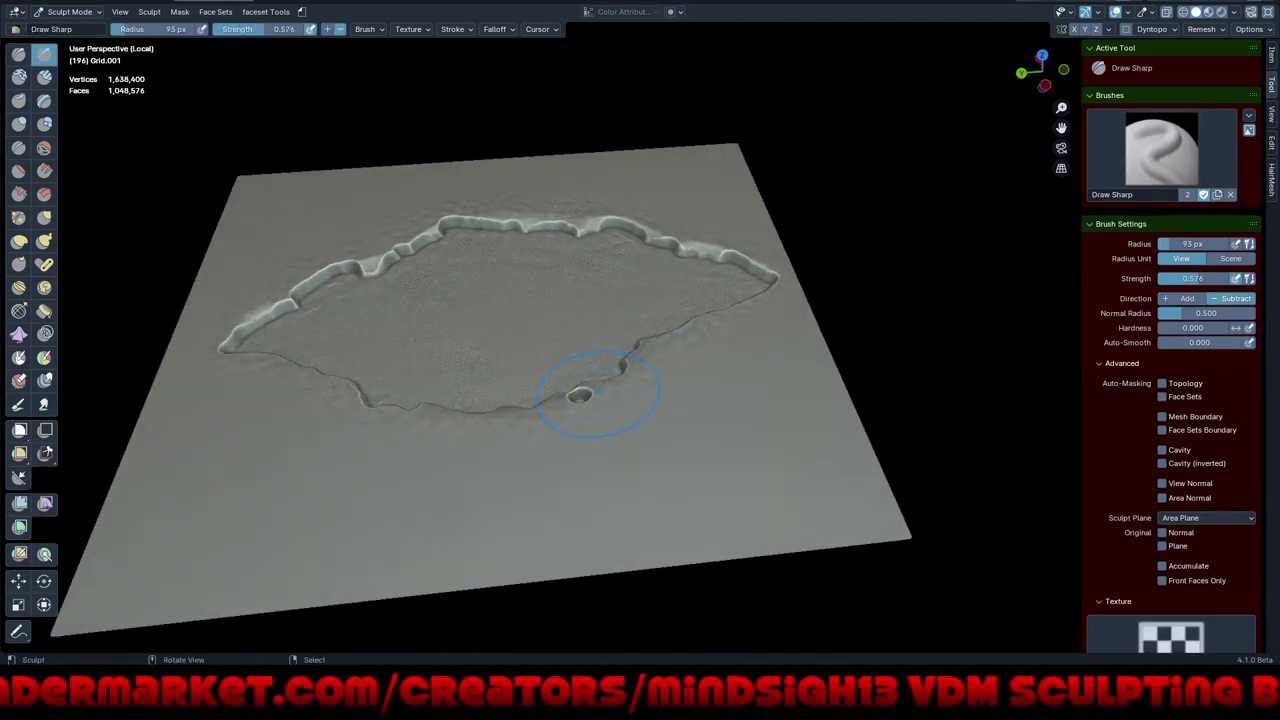
middle_drag(717, 340, 734, 414)
ctrl+middle_drag(714, 337, 740, 234)
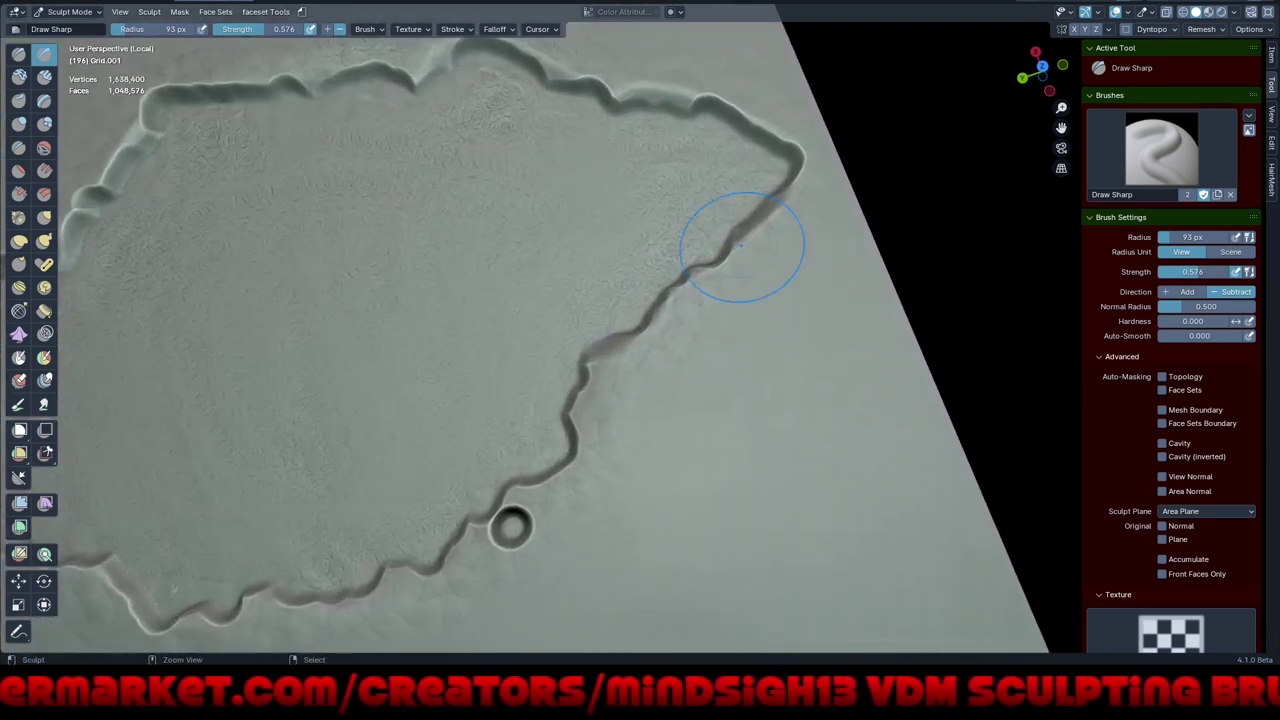
drag(655, 303, 645, 315)
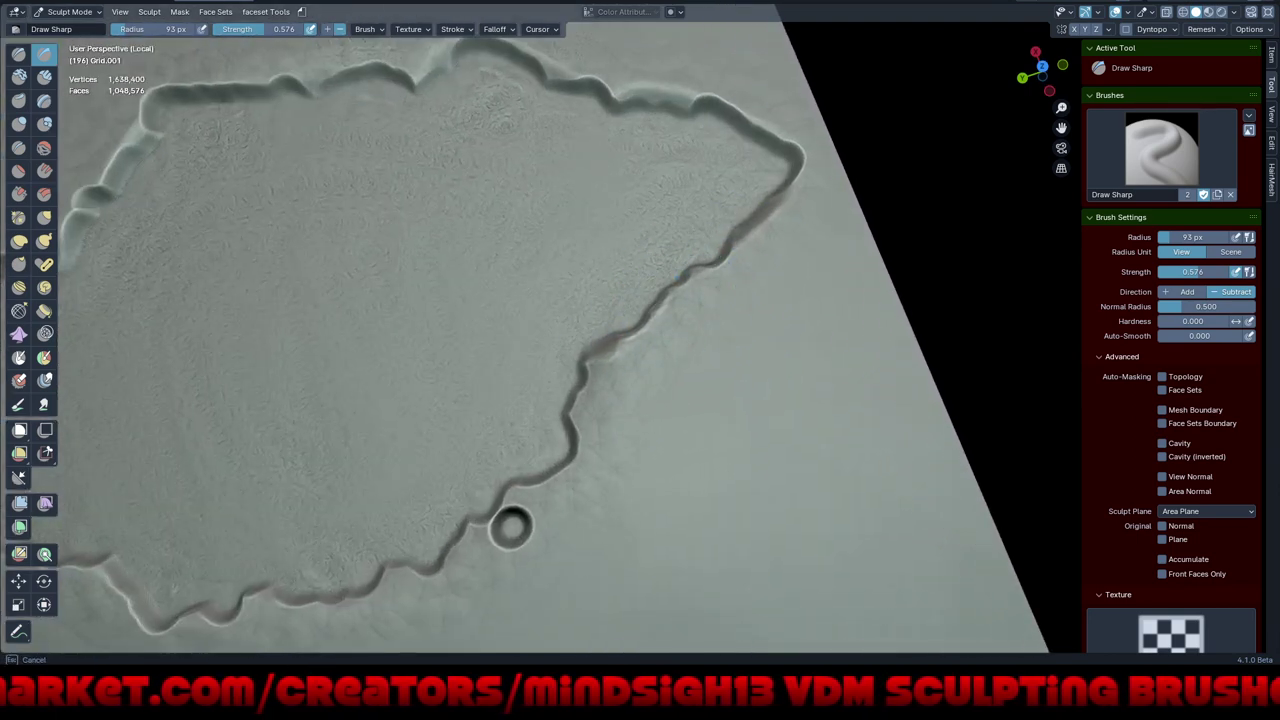
middle_drag(594, 357, 829, 337)
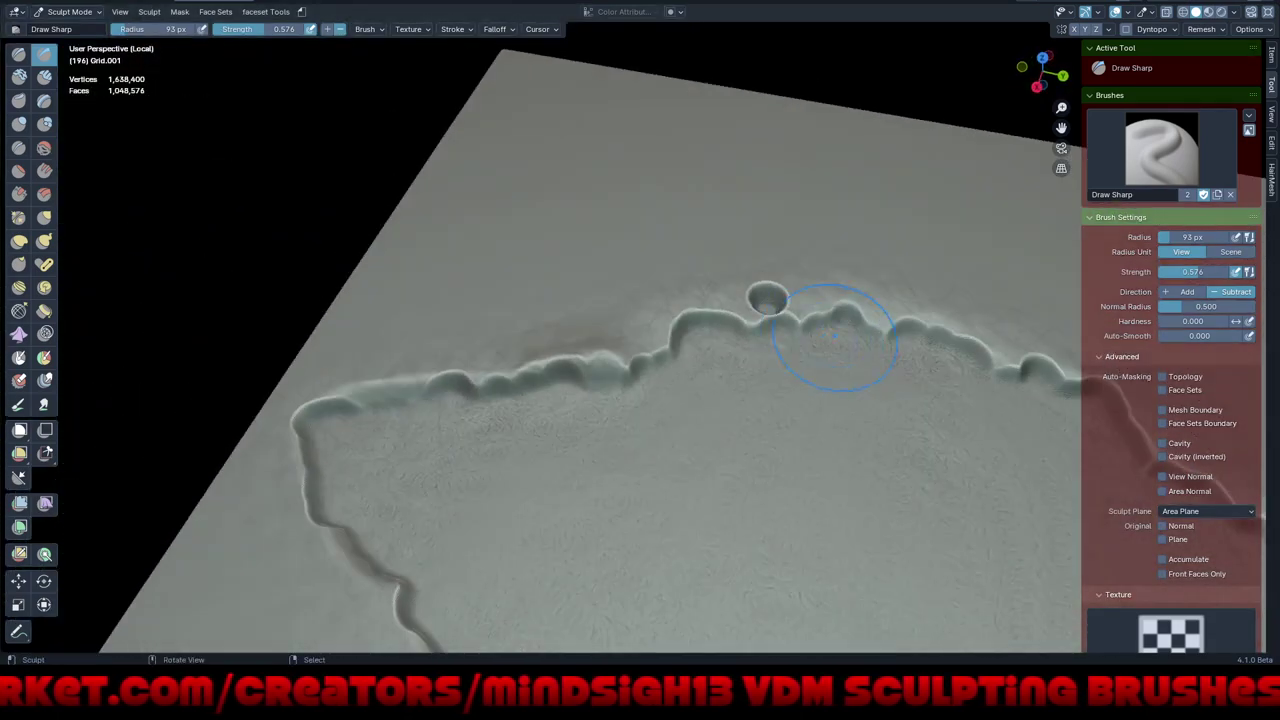
scroll(608, 380, up, 2)
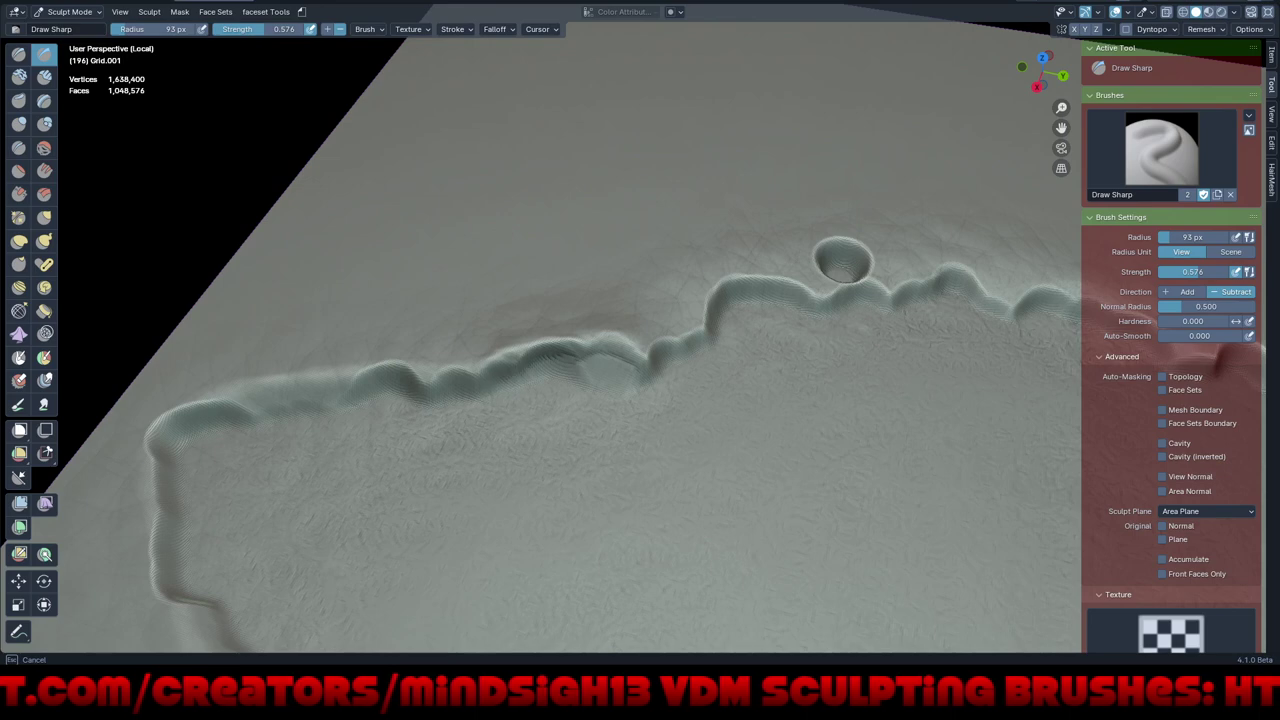
drag(480, 390, 445, 383)
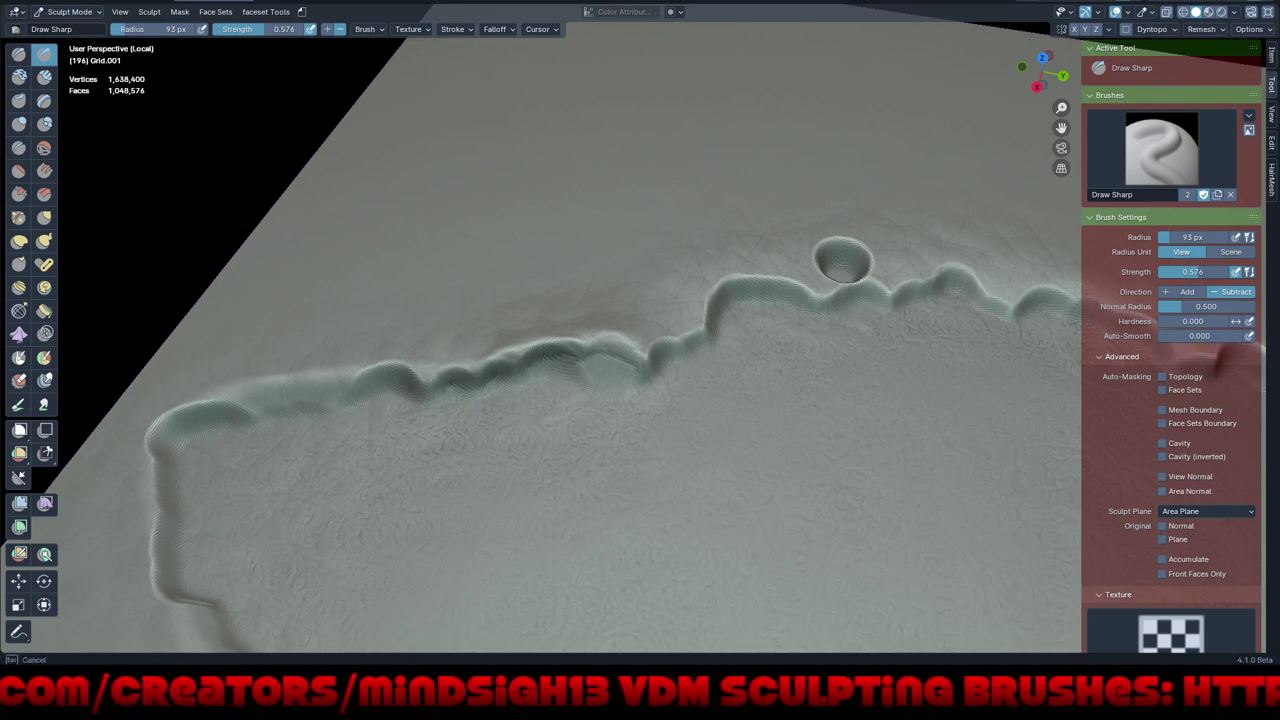
mouse_move(571, 386)
mouse_down()
mouse_move(615, 358)
mouse_move(690, 353)
mouse_up()
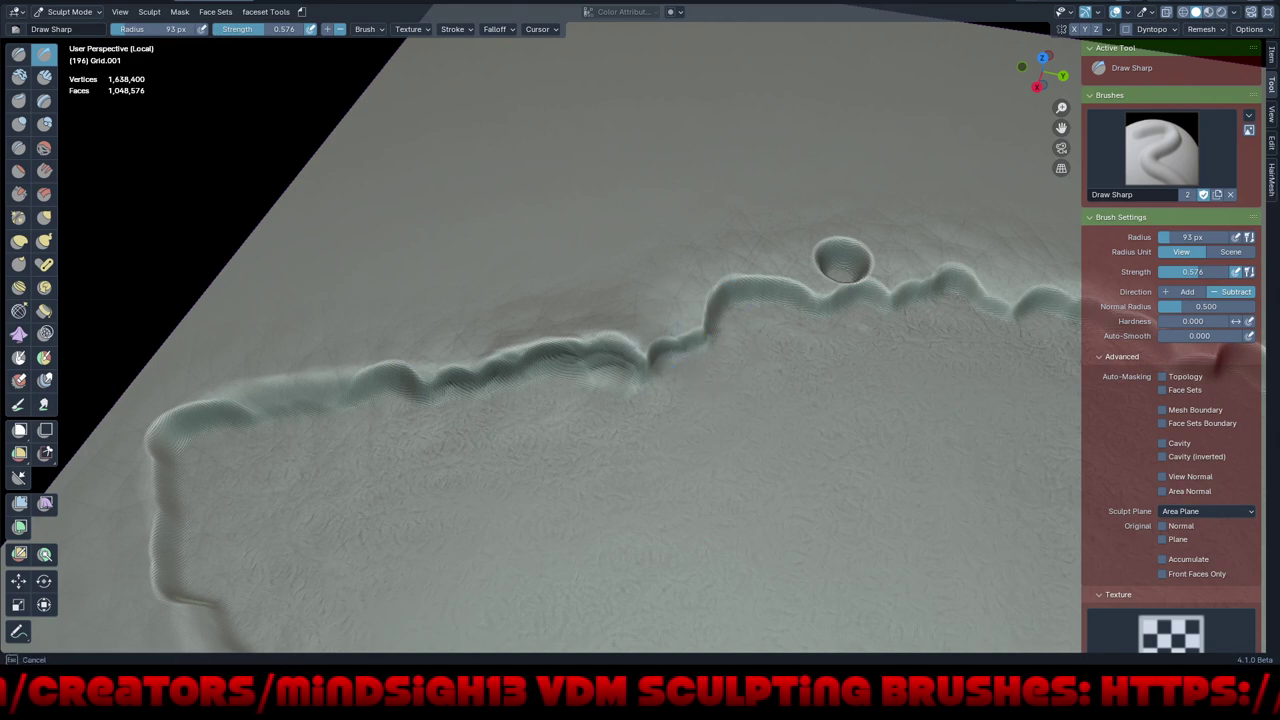
mouse_move(770, 290)
mouse_down()
mouse_move(850, 272)
mouse_move(848, 248)
mouse_move(829, 257)
mouse_move(840, 262)
mouse_up()
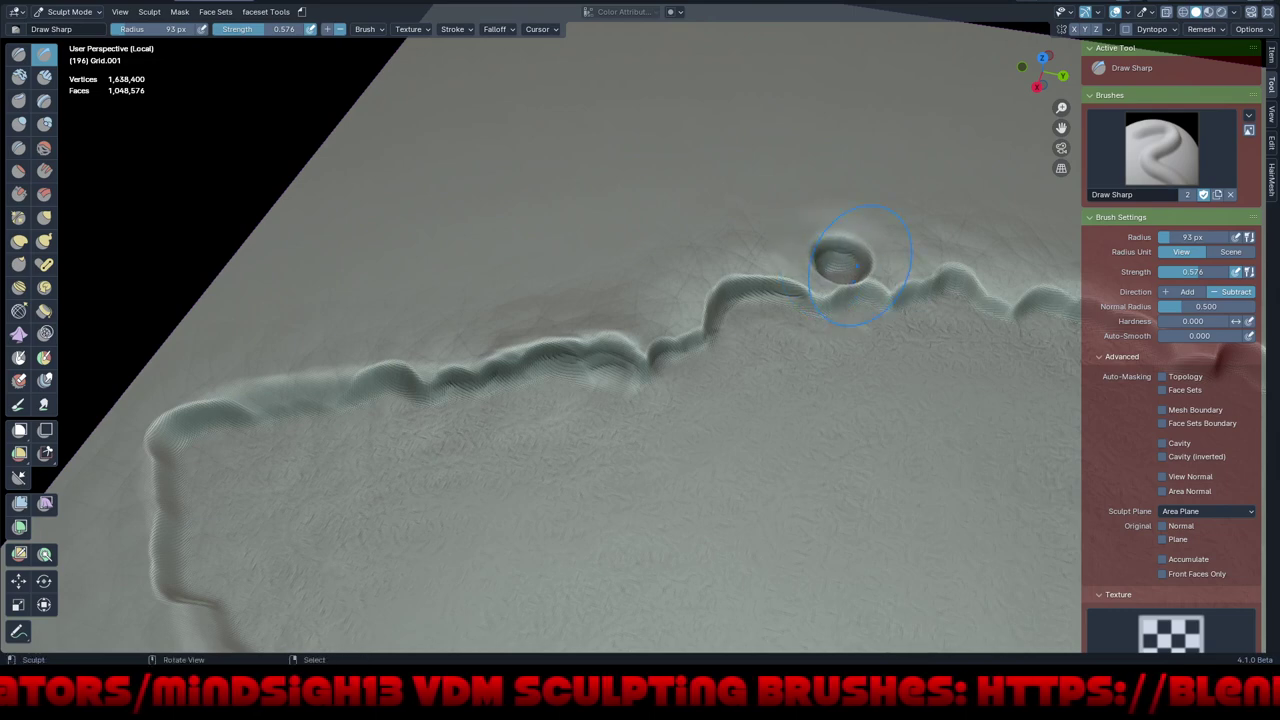
- Switch to the Flesh_Eater brush and stamp flesh texture around the small pit
key(q)
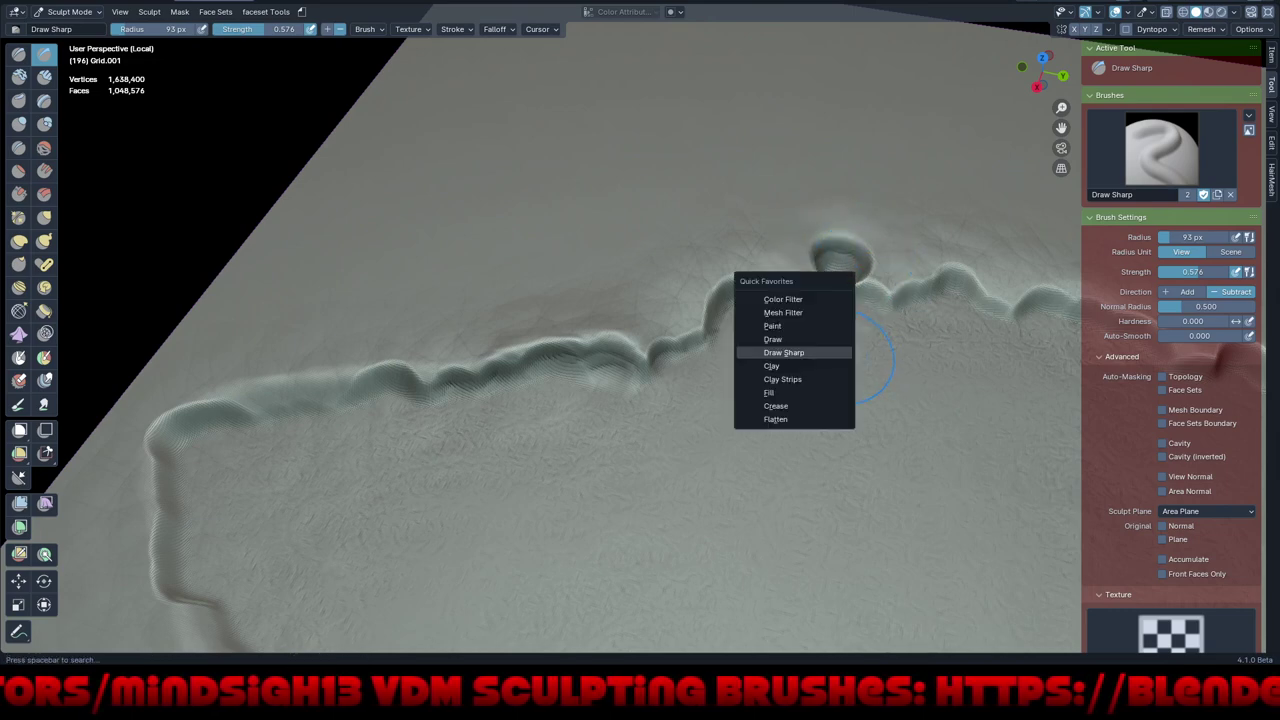
click(800, 339)
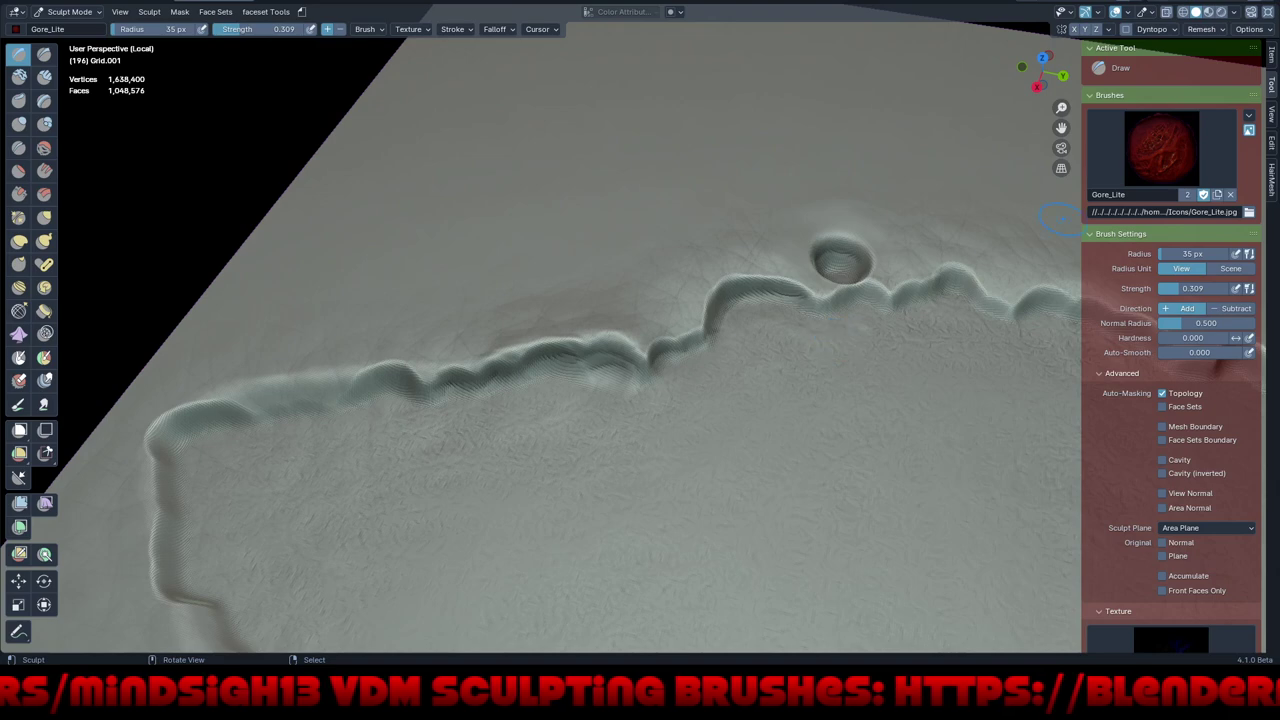
click(1160, 150)
click(993, 355)
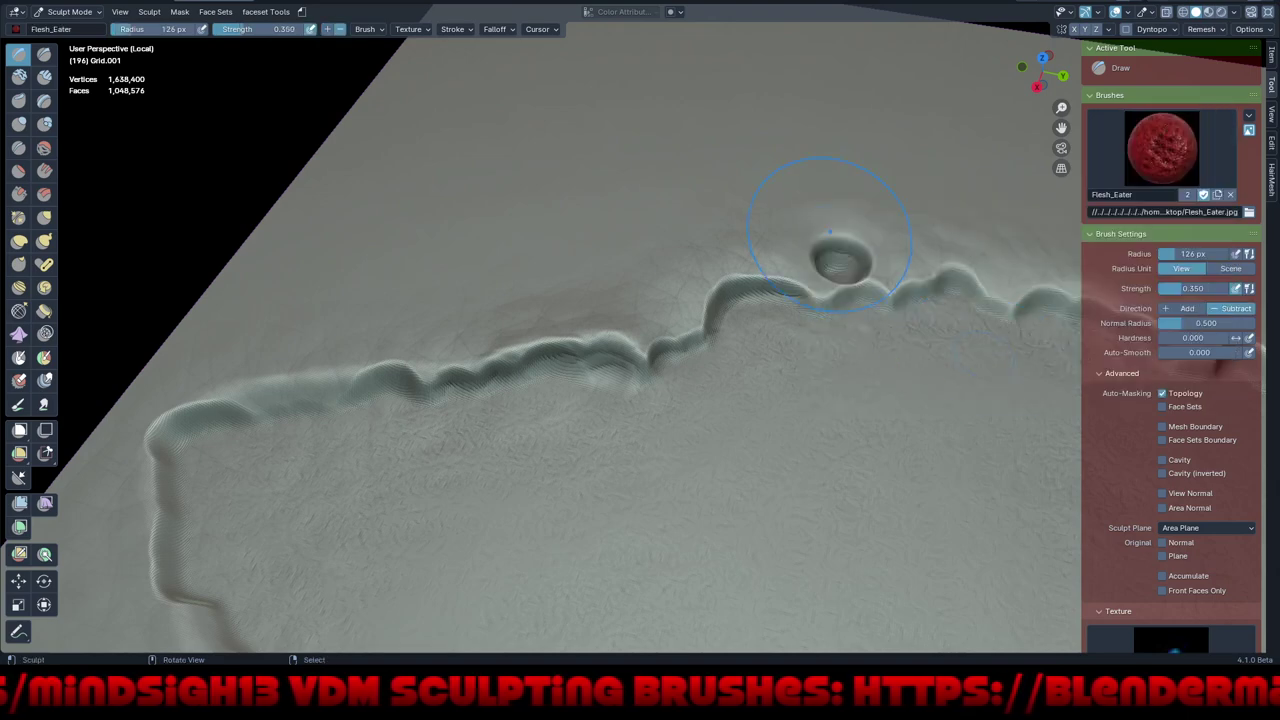
drag(828, 233, 767, 343)
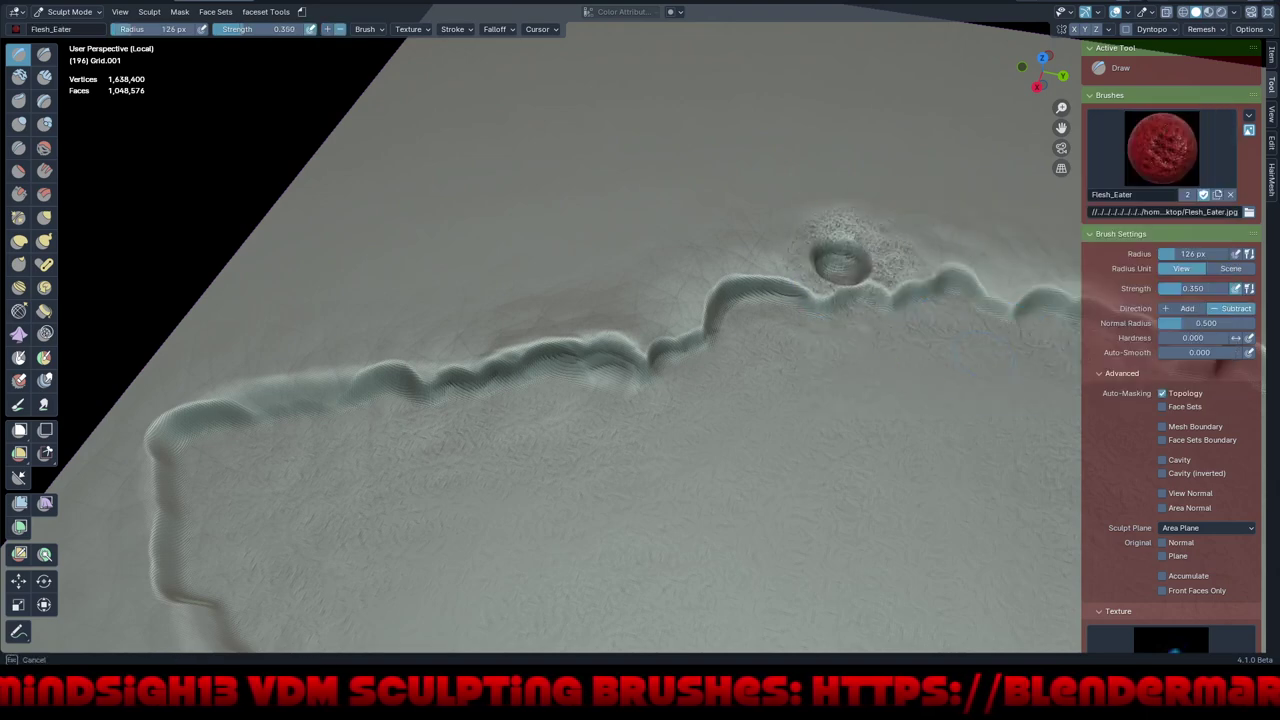
- Orbit around the ridge and switch back to the Draw Sharp brush
middle_drag(767, 343, 1061, 127)
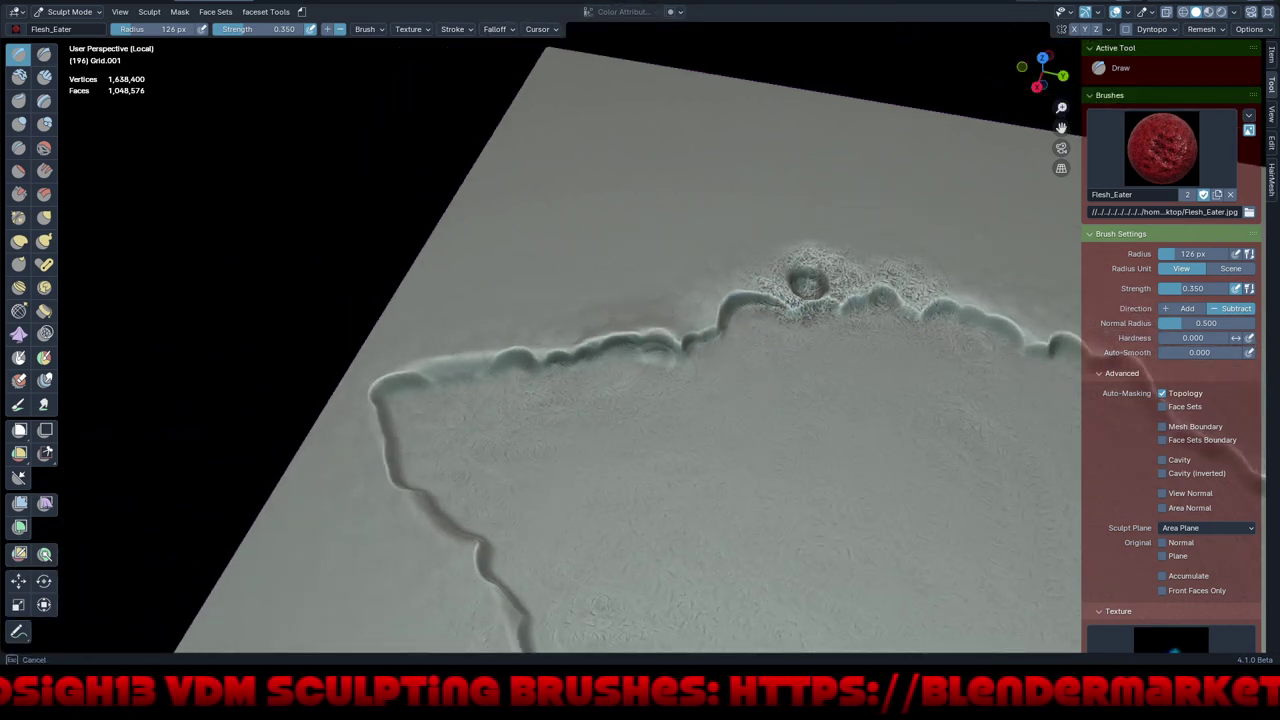
middle_drag(1061, 127, 690, 402)
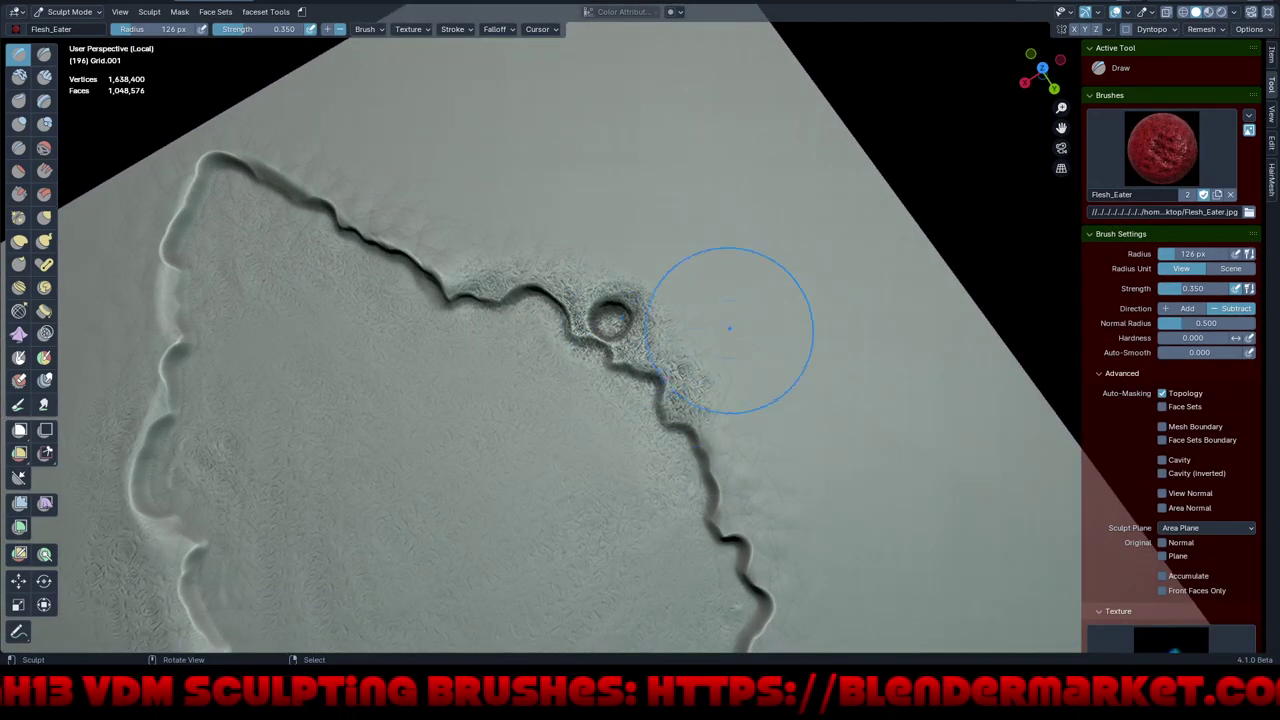
middle_drag(729, 486, 770, 385)
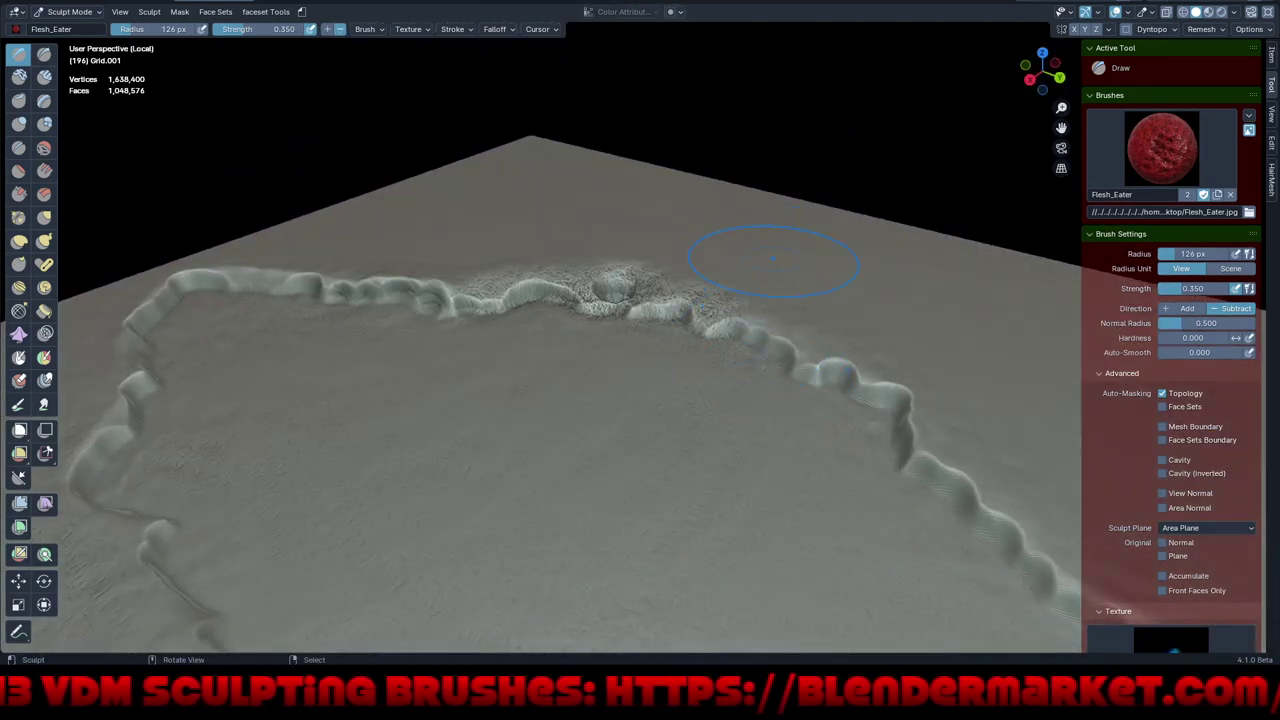
click(1160, 150)
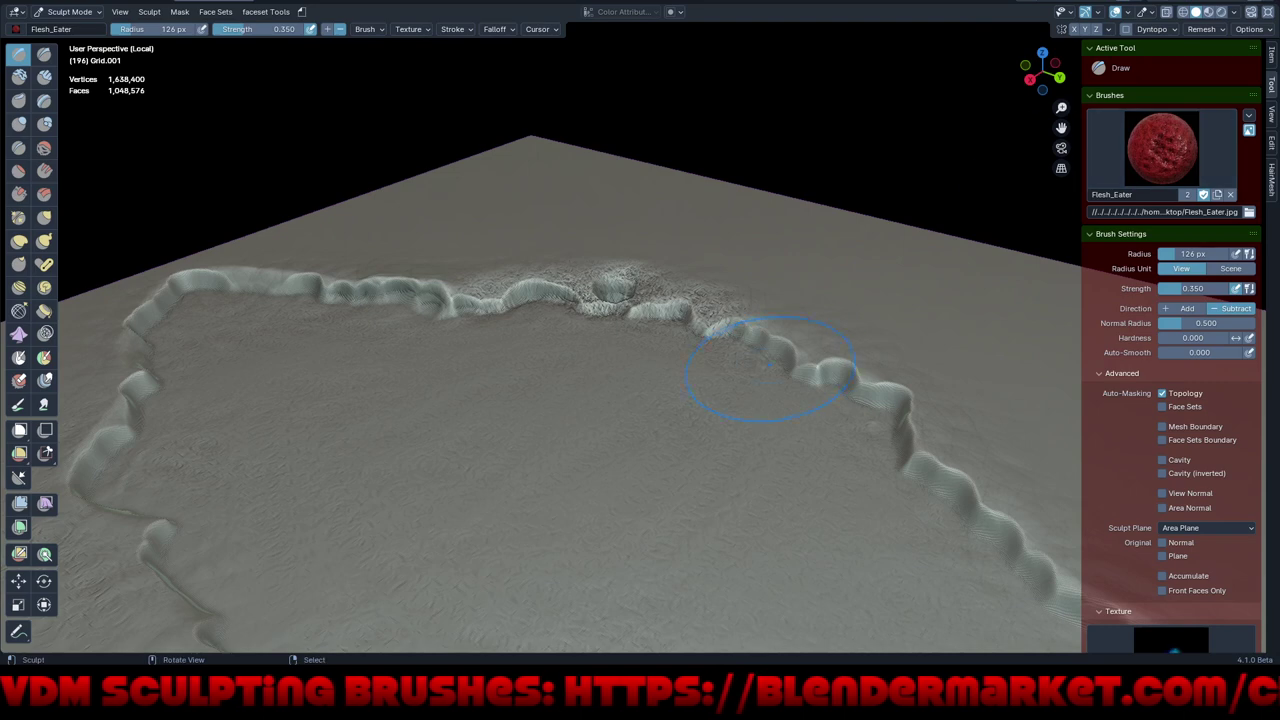
key(q)
click(760, 354)
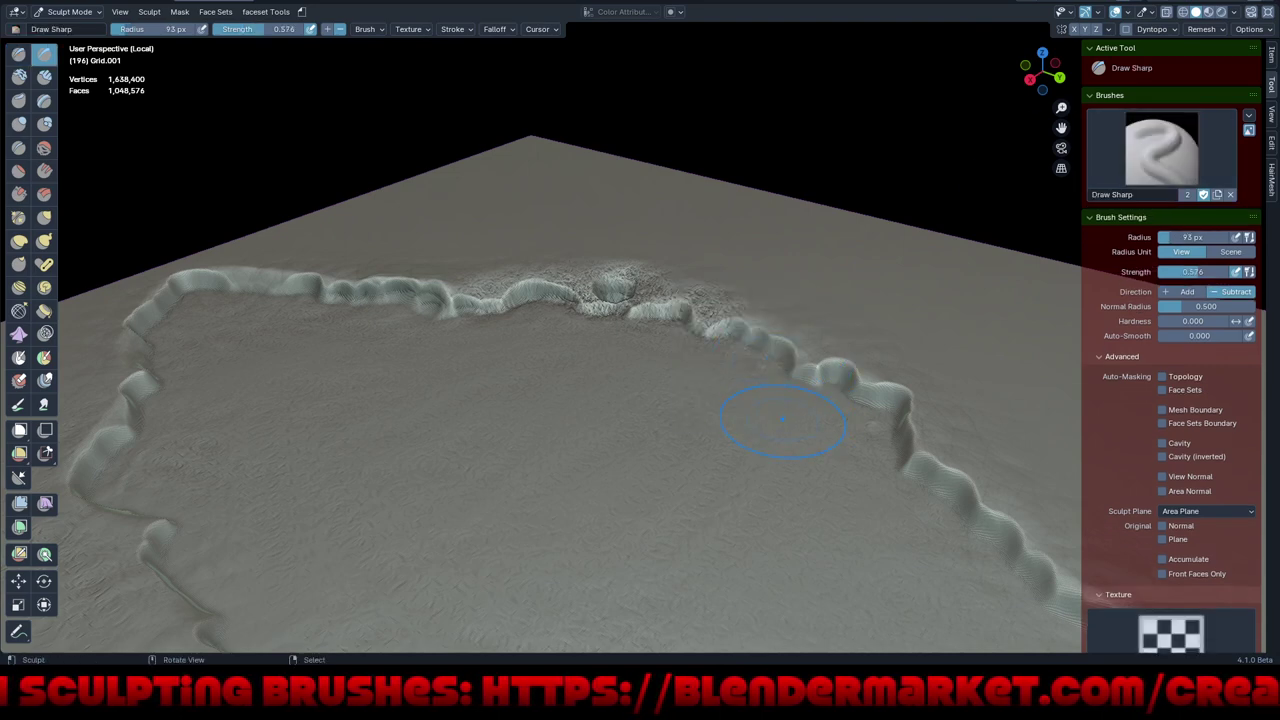
- In a maximized viewport, add a Draw Sharp touch-up beside the ridge and review the plane top-down
key(n)
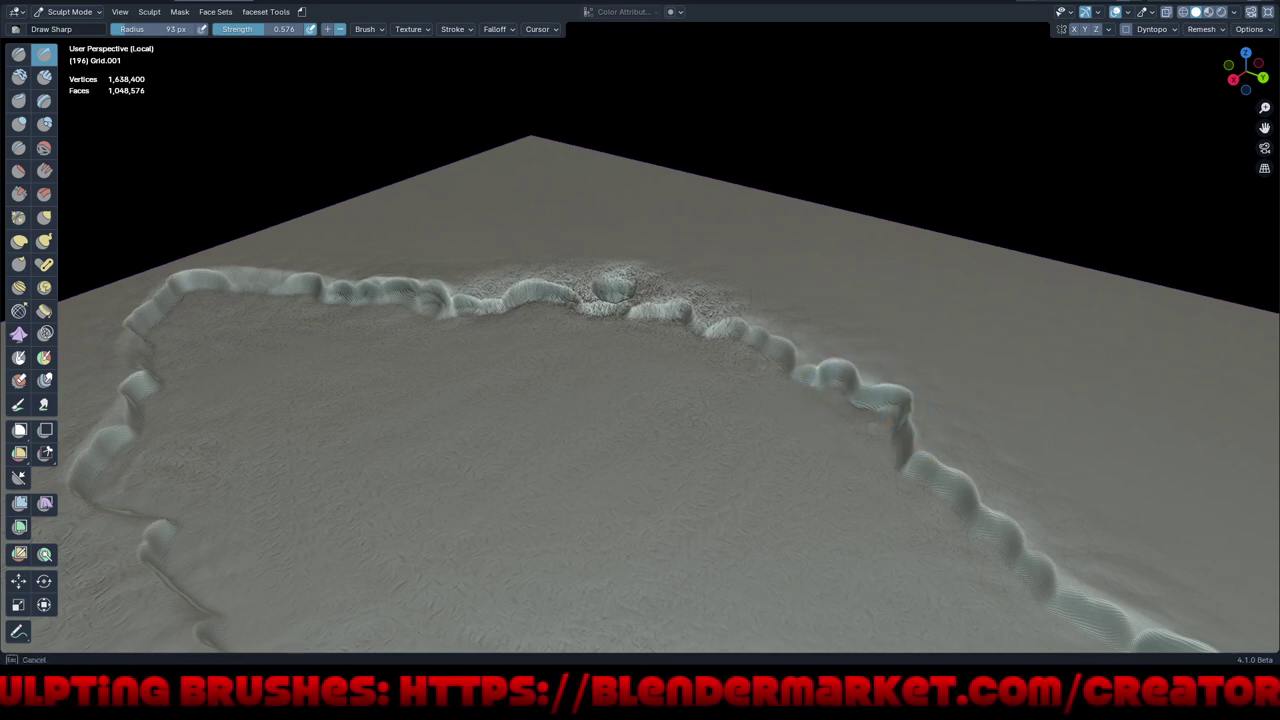
mouse_move(843, 393)
mouse_down()
mouse_move(835, 366)
mouse_move(905, 396)
mouse_up()
drag(937, 460, 1010, 525)
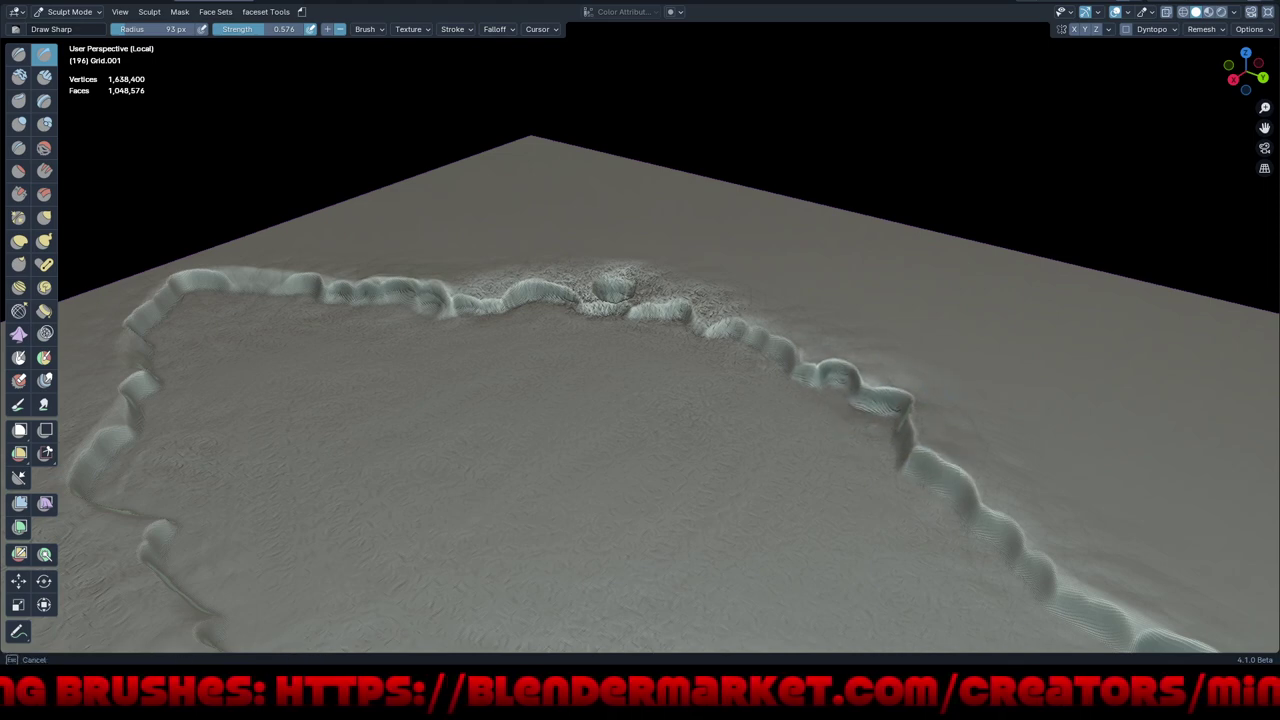
scroll(788, 455, down, 5)
mouse_move(788, 455)
middle_down()
mouse_move(846, 414)
mouse_move(786, 366)
mouse_move(835, 362)
middle_up()
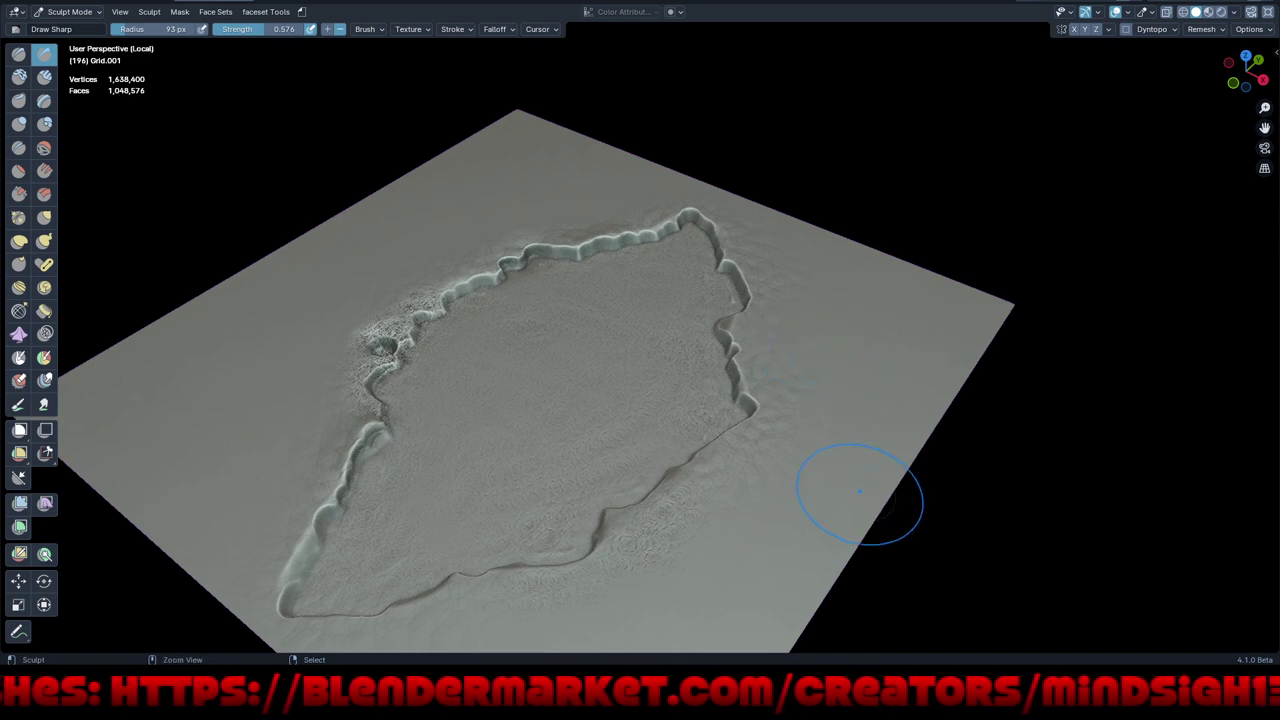
key(ctrl+space)
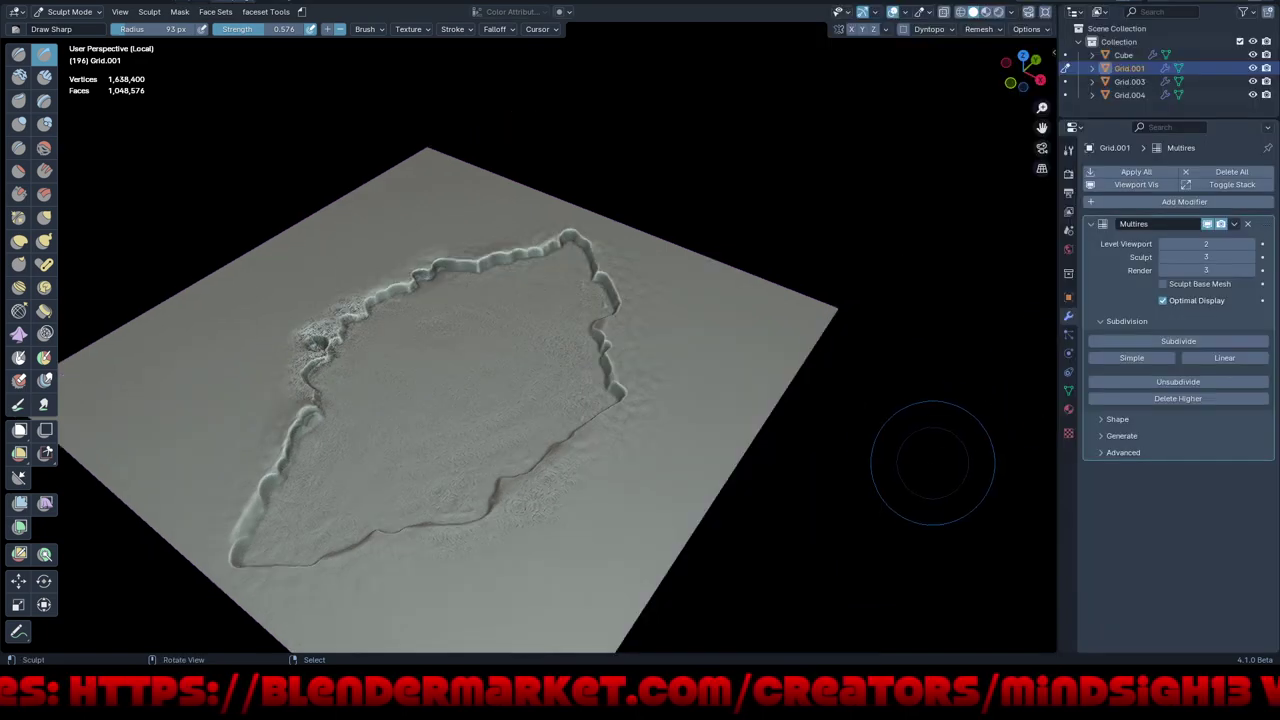
- Bake the sculpted crater into a new VDM draw brush named 'Exposed' at 1024 px resolution
key(n)
scroll(950, 470, down, 4)
scroll(950, 470, down, 3)
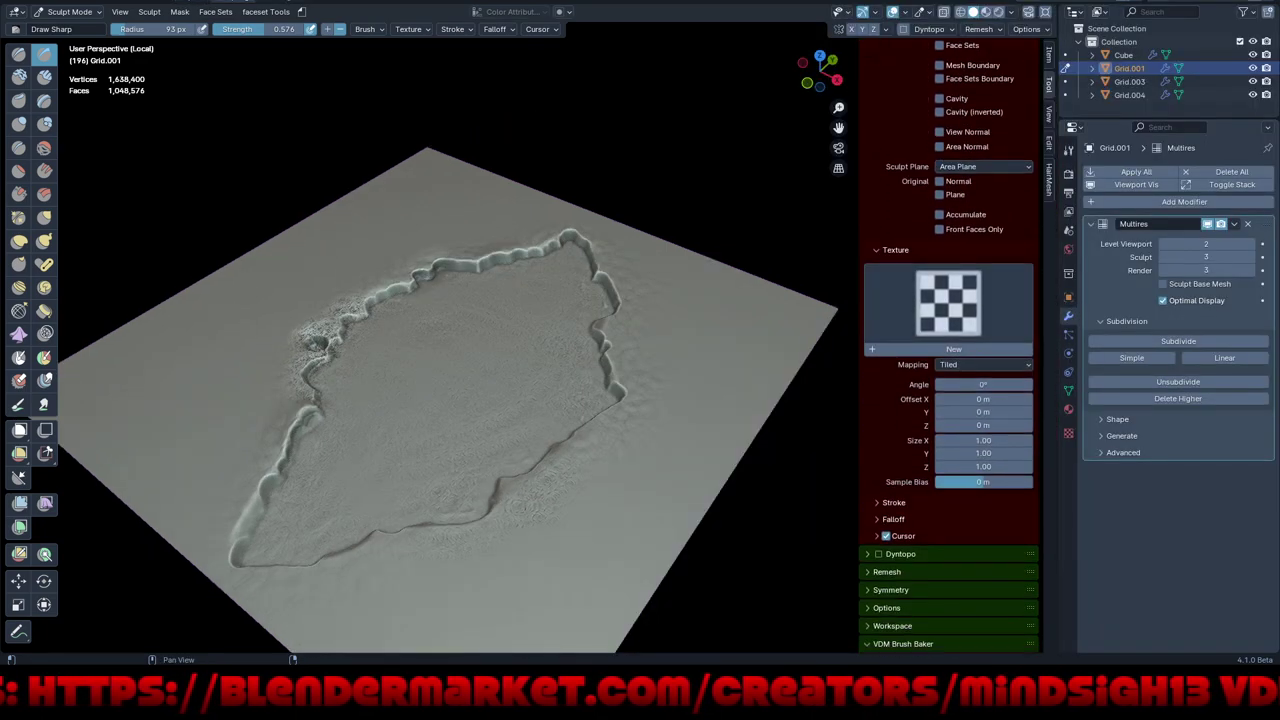
scroll(950, 470, down, 2)
scroll(950, 470, down, 4)
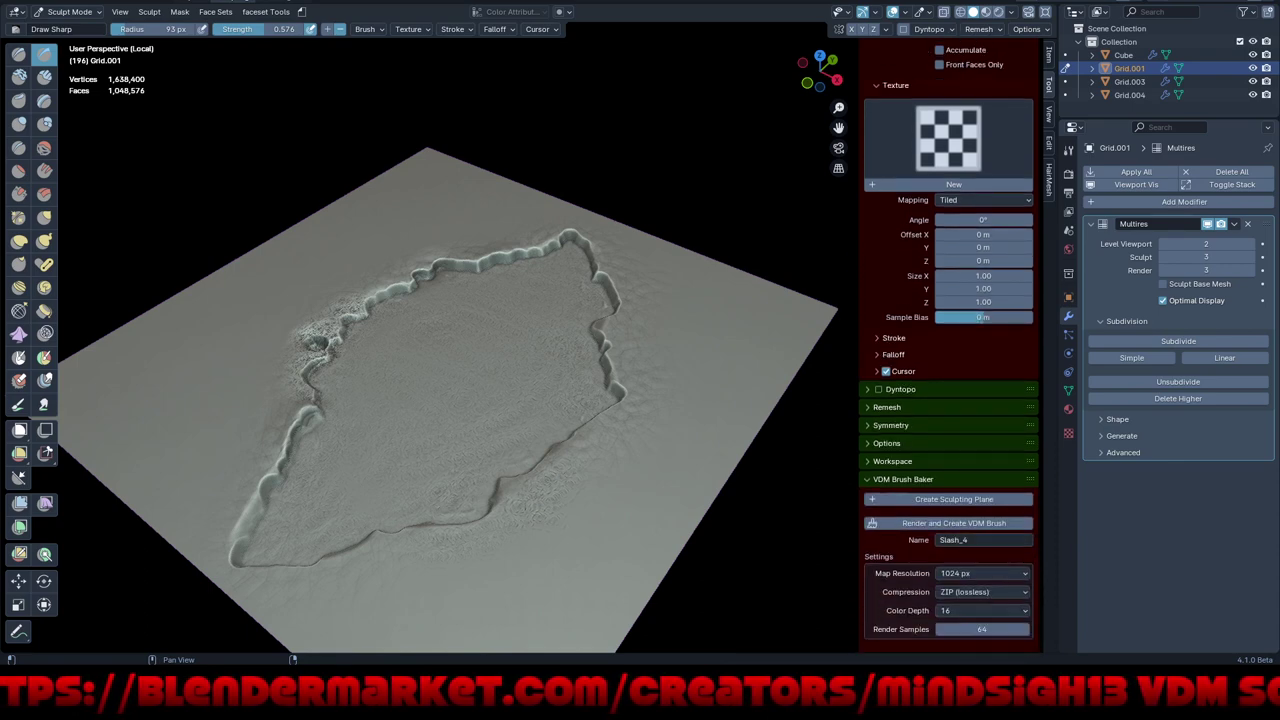
click(960, 540)
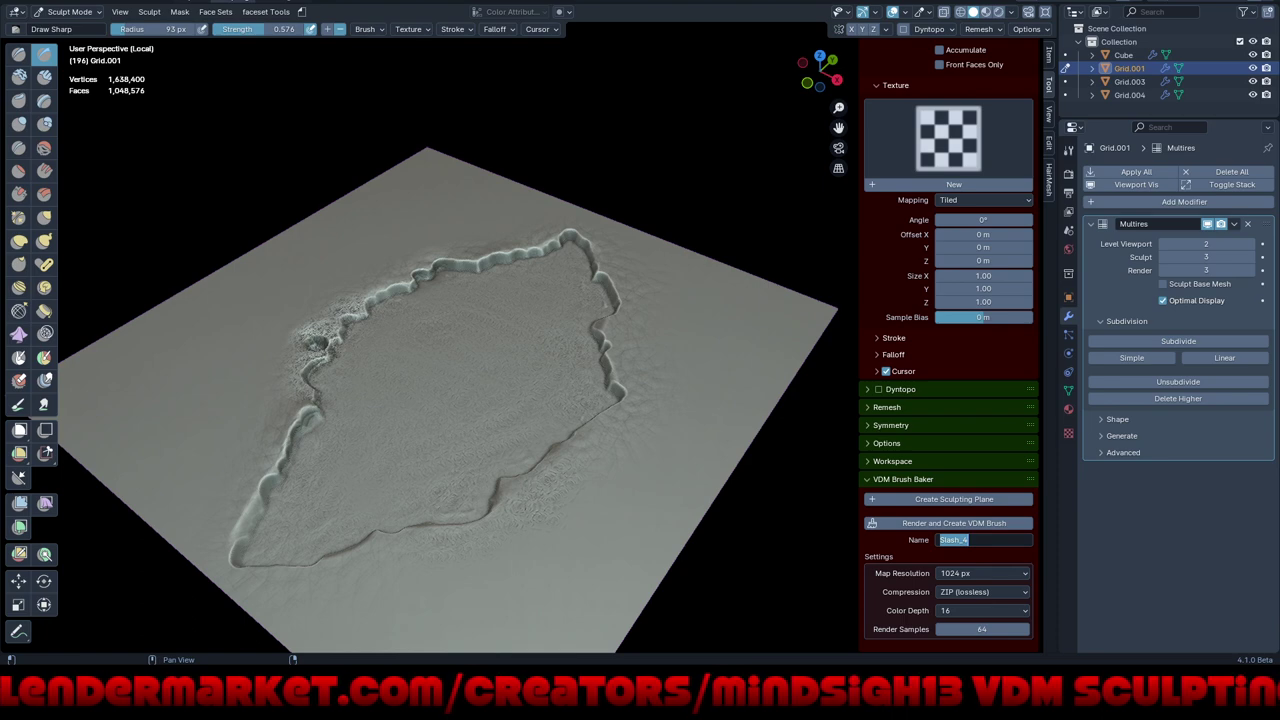
text(Exposed)
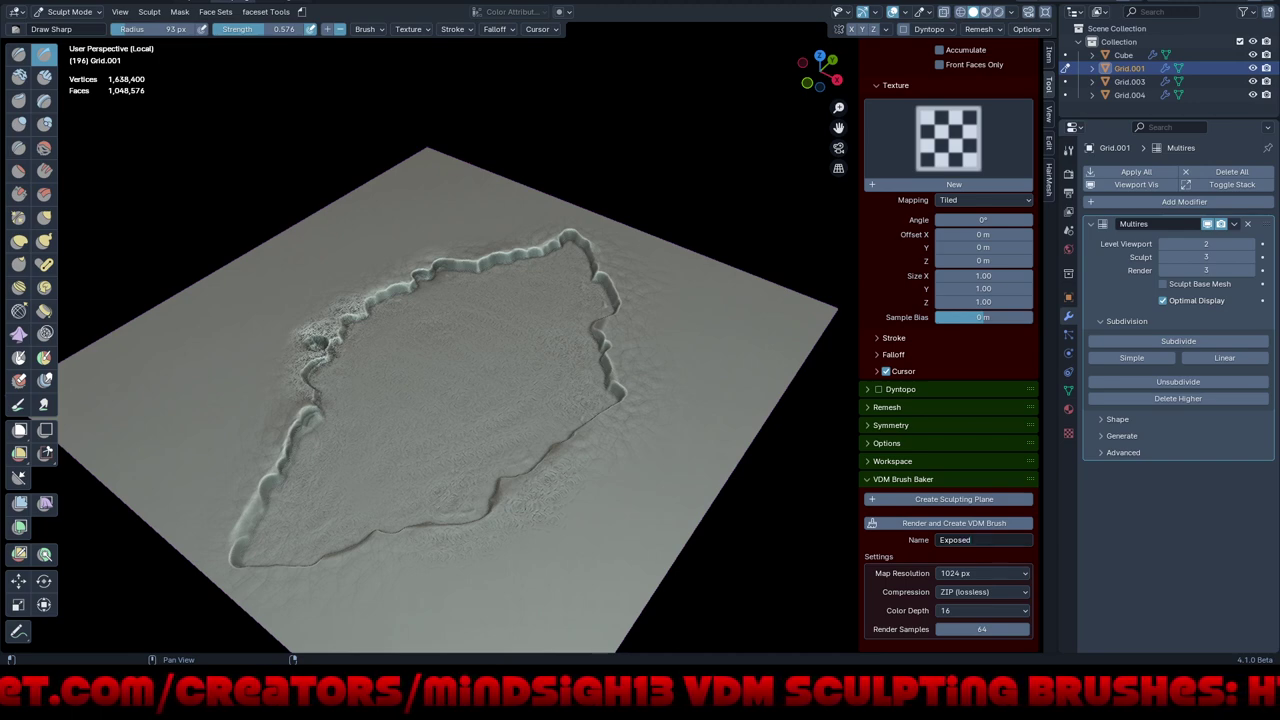
click(953, 523)
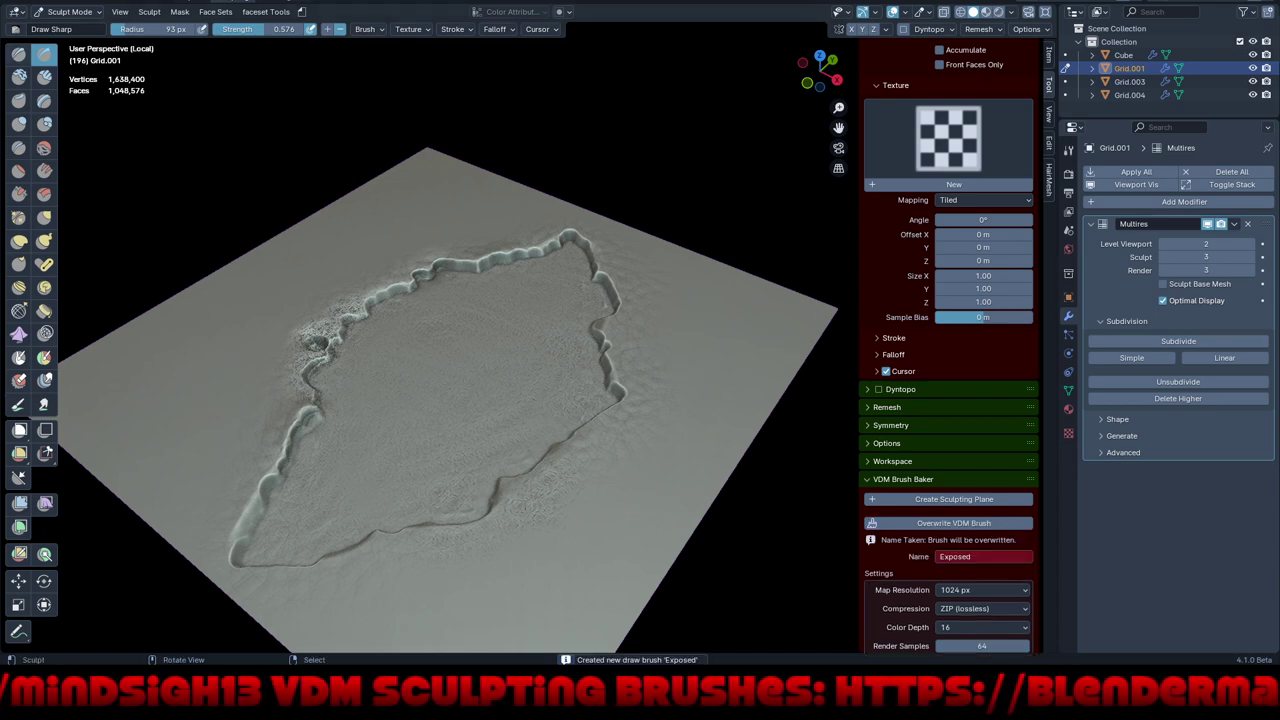
- With the Exposed brush, stamp one crater on the plane's right side and two inside the big crater
click(19, 53)
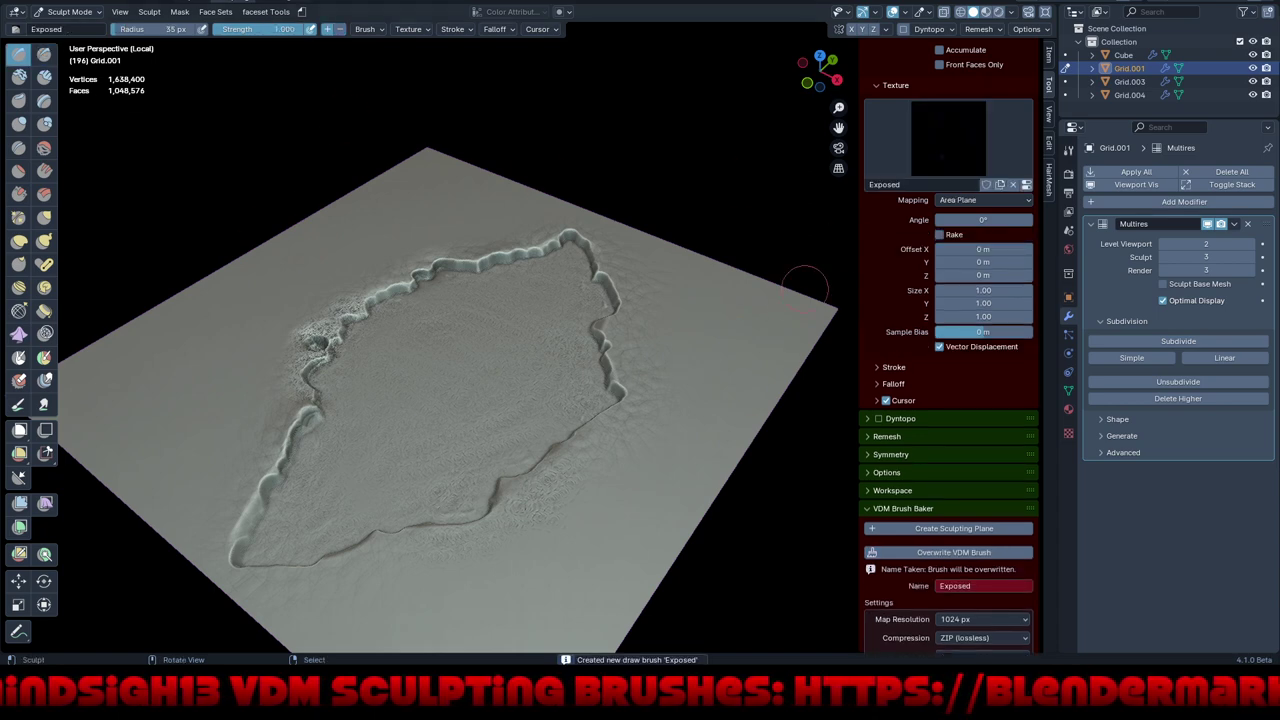
drag(712, 345, 745, 385)
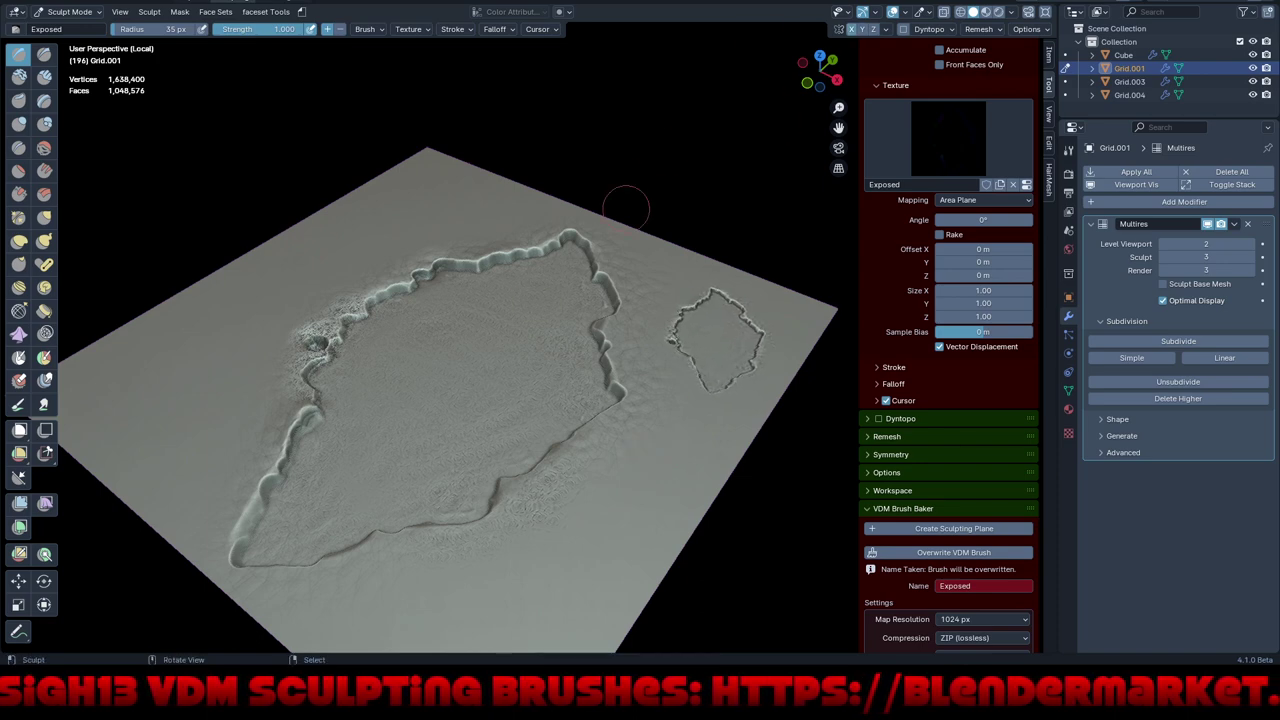
drag(517, 375, 560, 415)
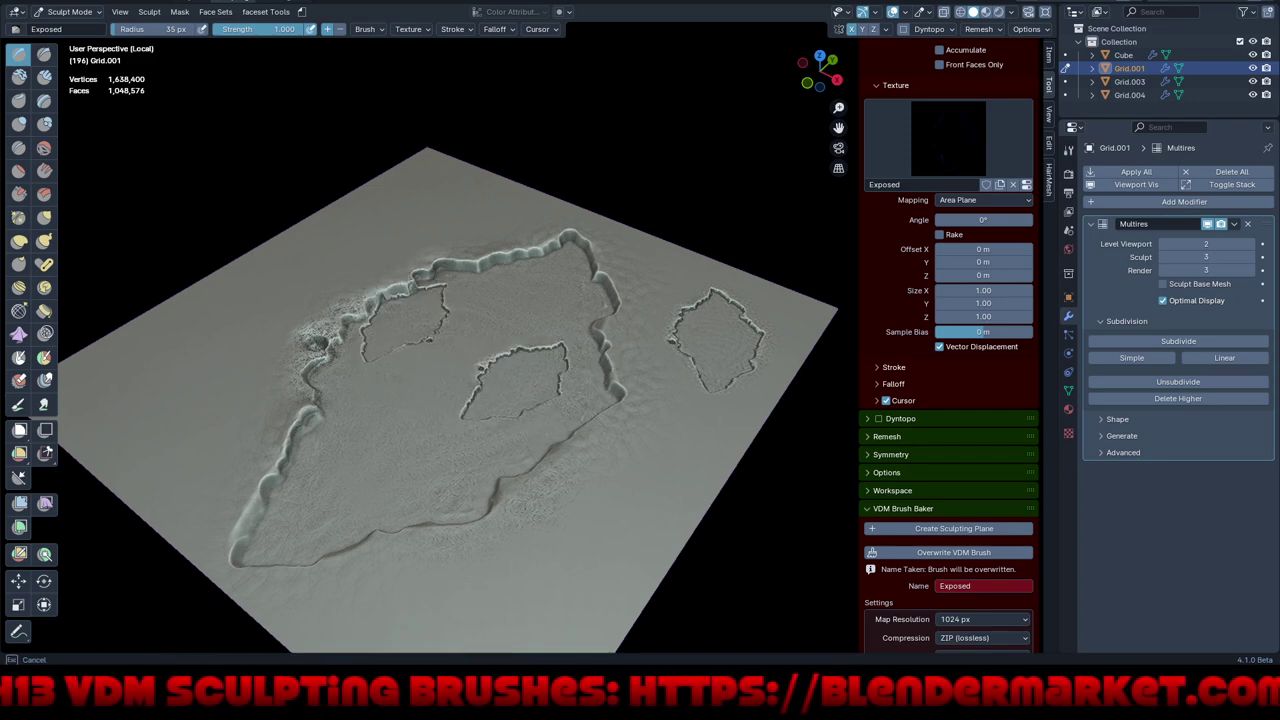
drag(560, 415, 522, 415)
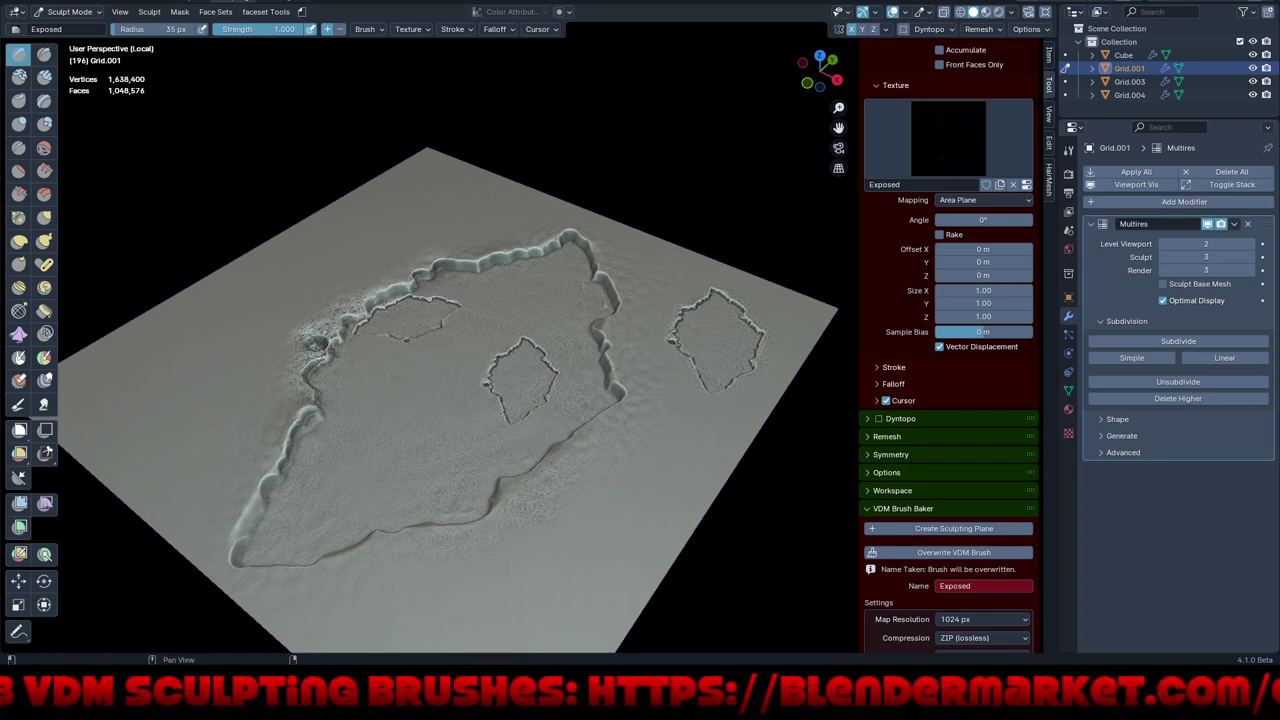
click(948, 140)
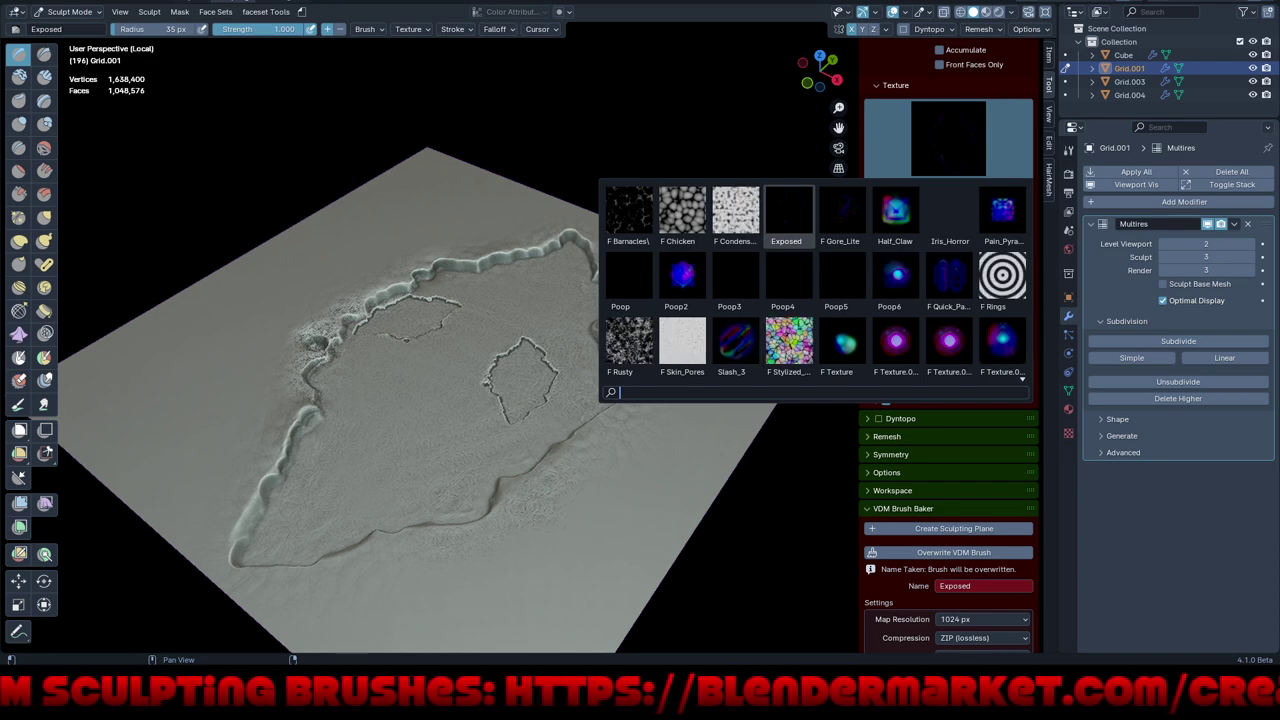
click(788, 212)
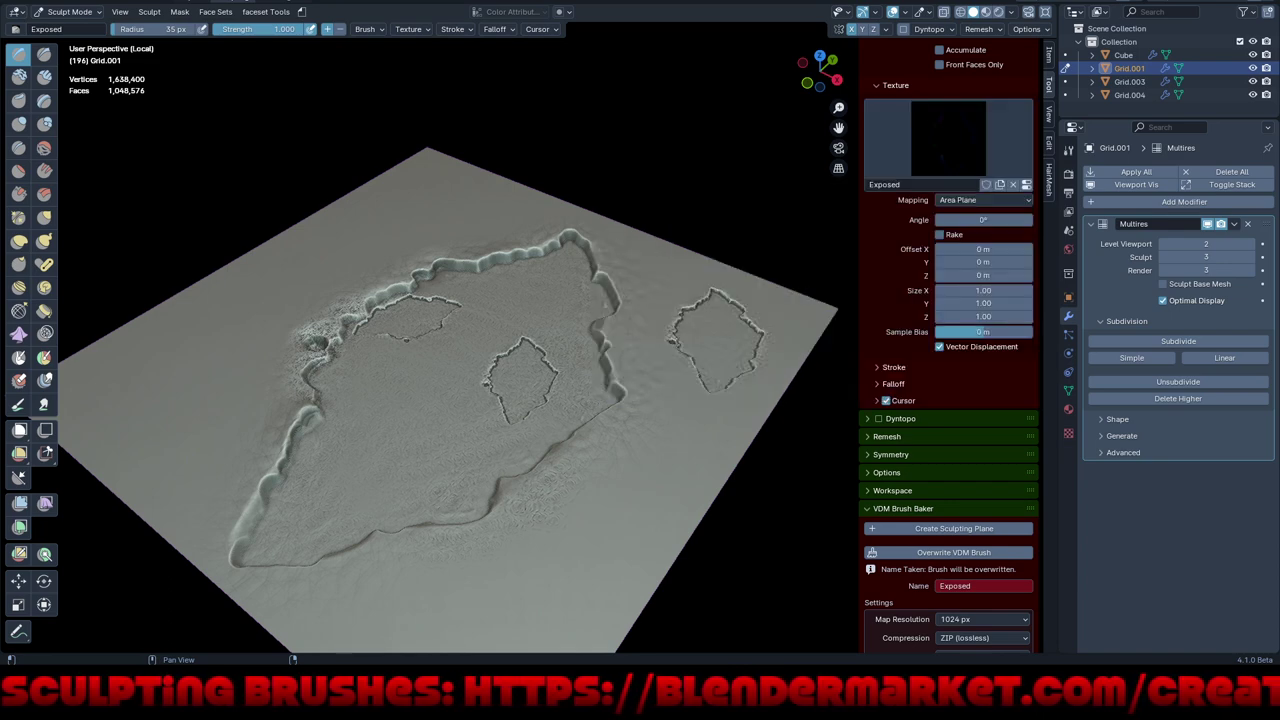
- Scroll the sidebar back to the Brushes panel and bring up the brush thumbnail grid
scroll(948, 350, up, 3)
scroll(948, 350, up, 5)
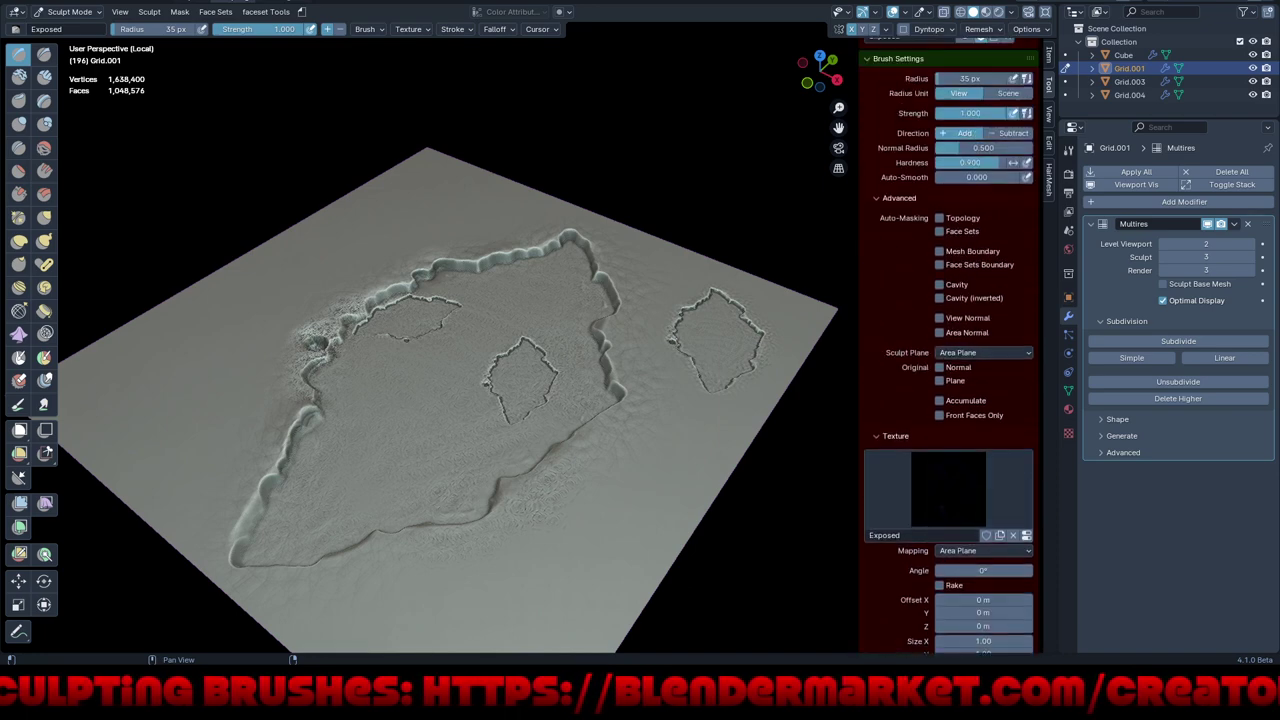
scroll(948, 350, up, 3)
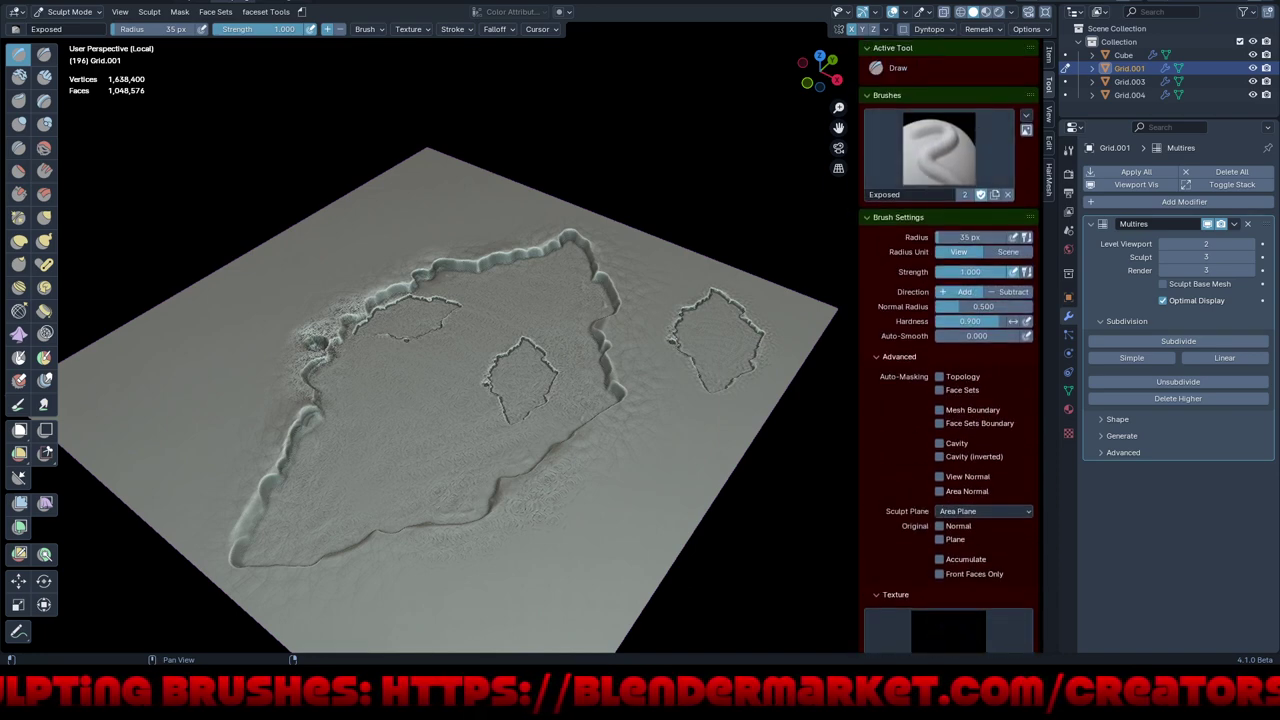
scroll(948, 350, down, 3)
scroll(948, 350, down, 2)
scroll(948, 350, up, 5)
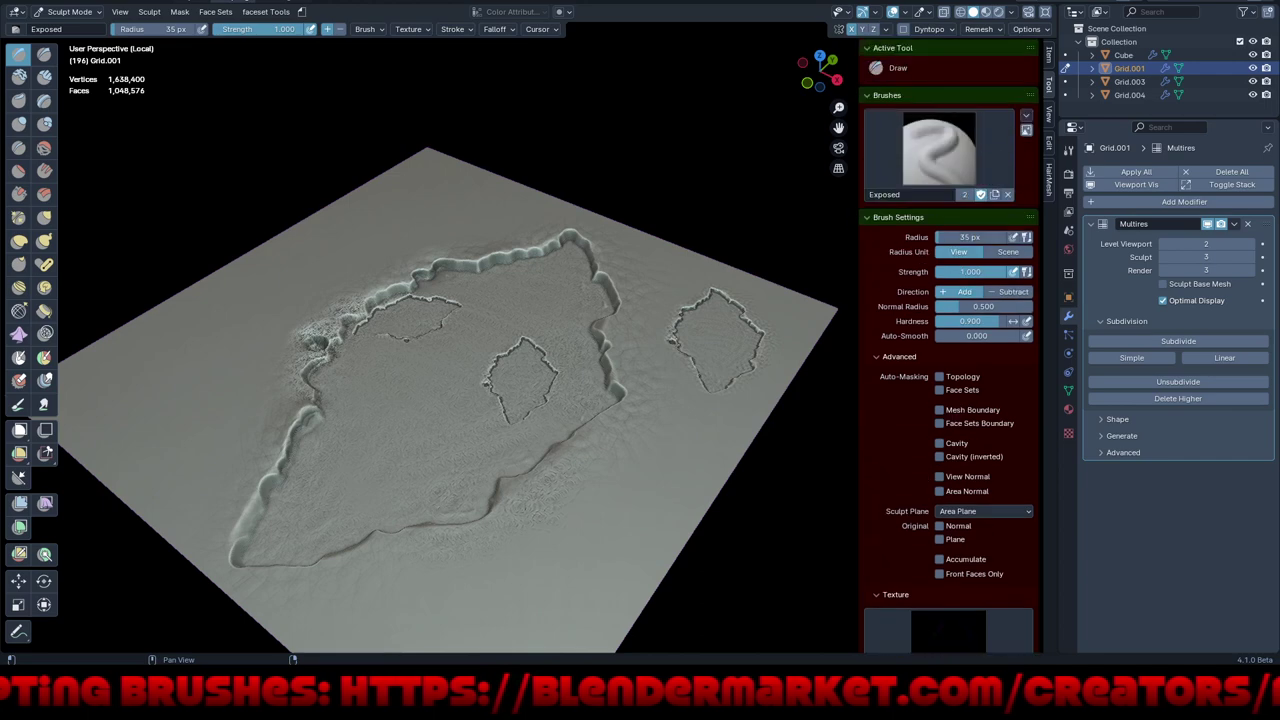
click(938, 150)
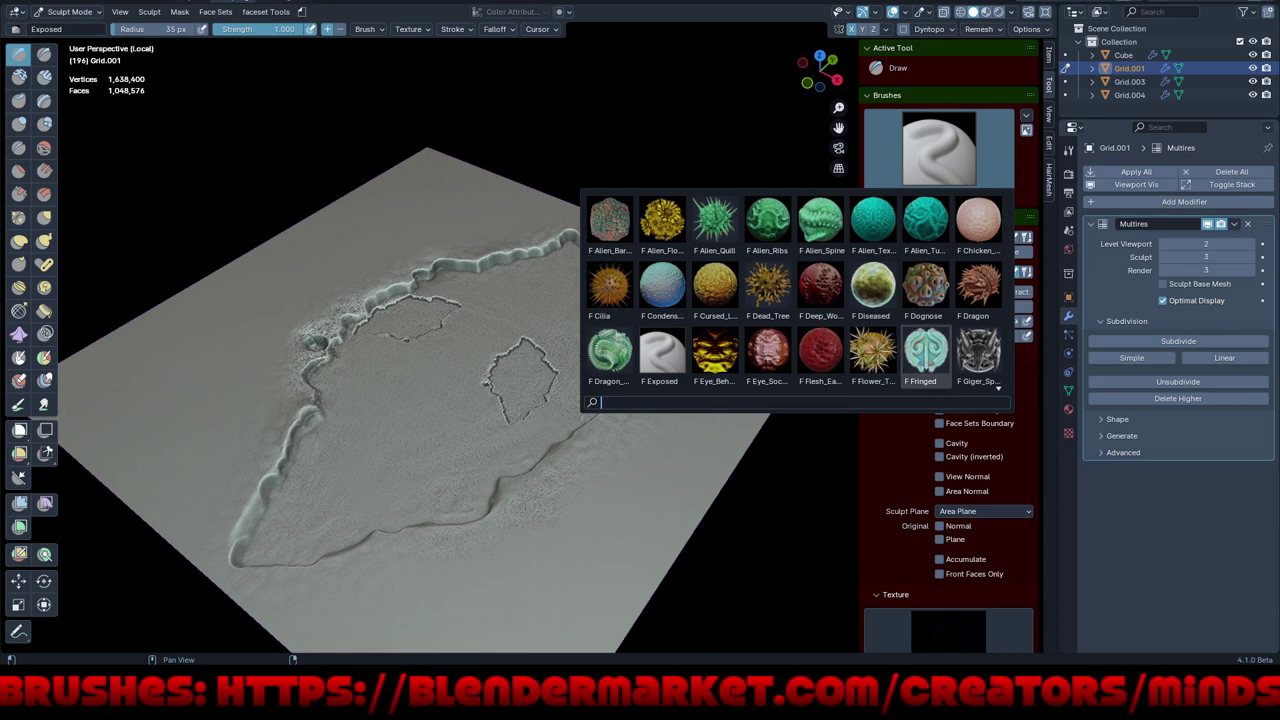
- Choose F Gore_Lite from the brush grid as the active Draw brush
scroll(925, 350, down, 3)
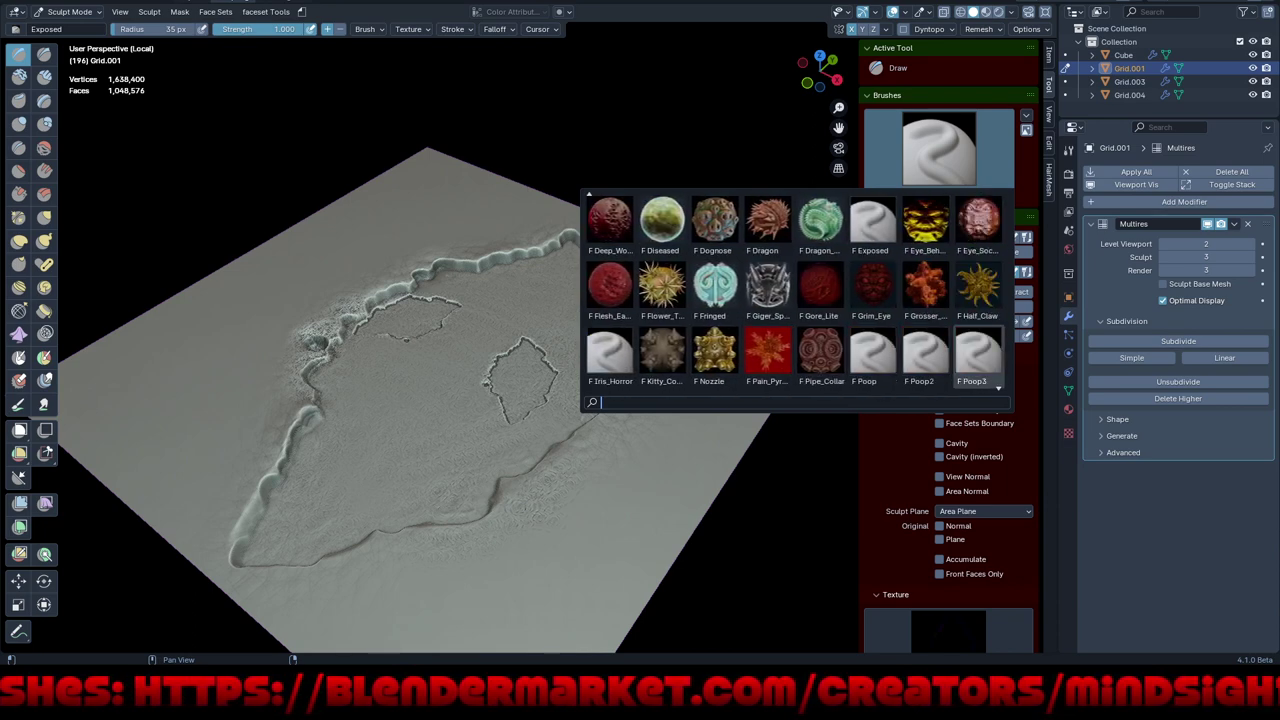
scroll(978, 355, down, 1)
scroll(978, 355, down, 2)
scroll(978, 355, down, 1)
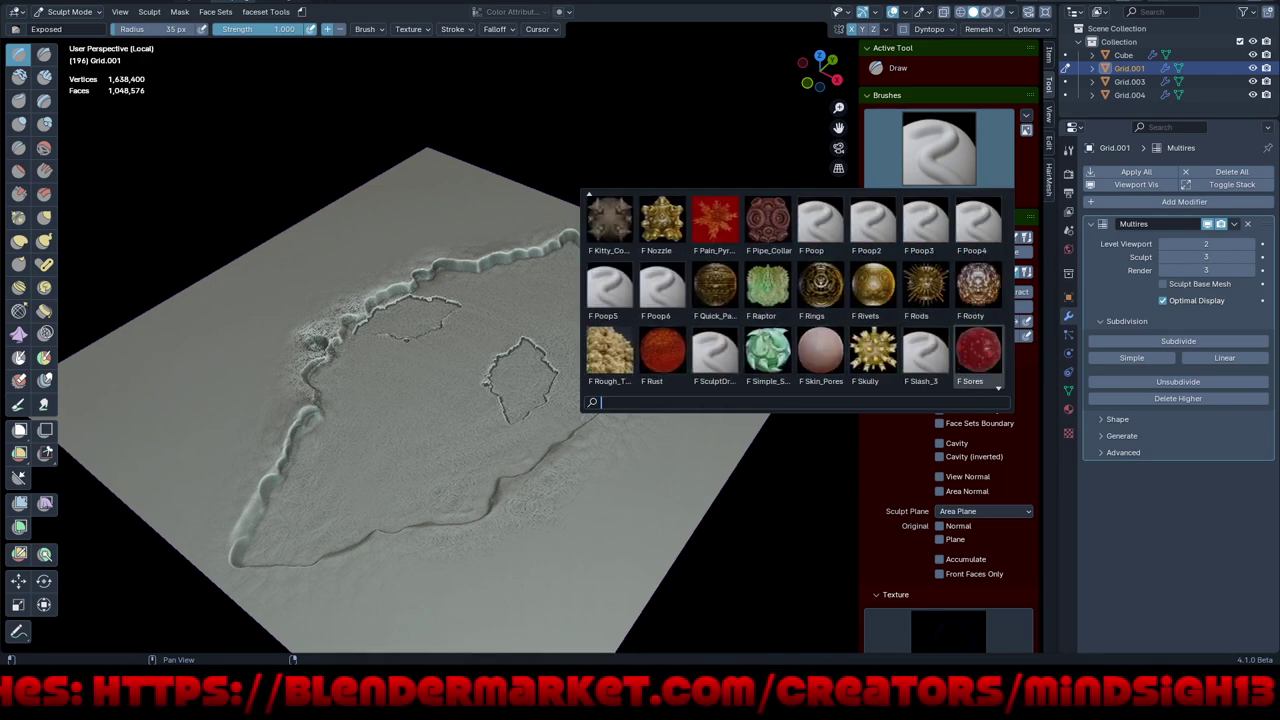
scroll(978, 355, down, 1)
scroll(978, 355, down, 1)
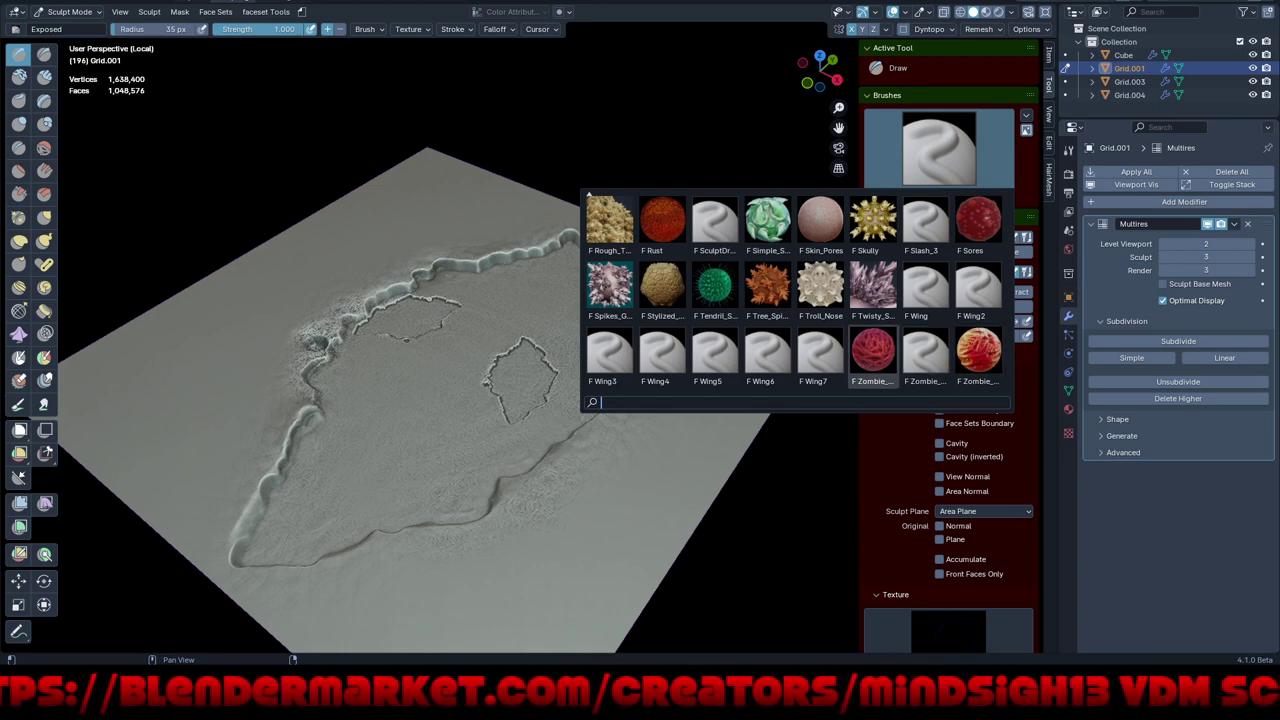
scroll(795, 290, up, 1)
scroll(795, 290, up, 2)
scroll(795, 290, up, 1)
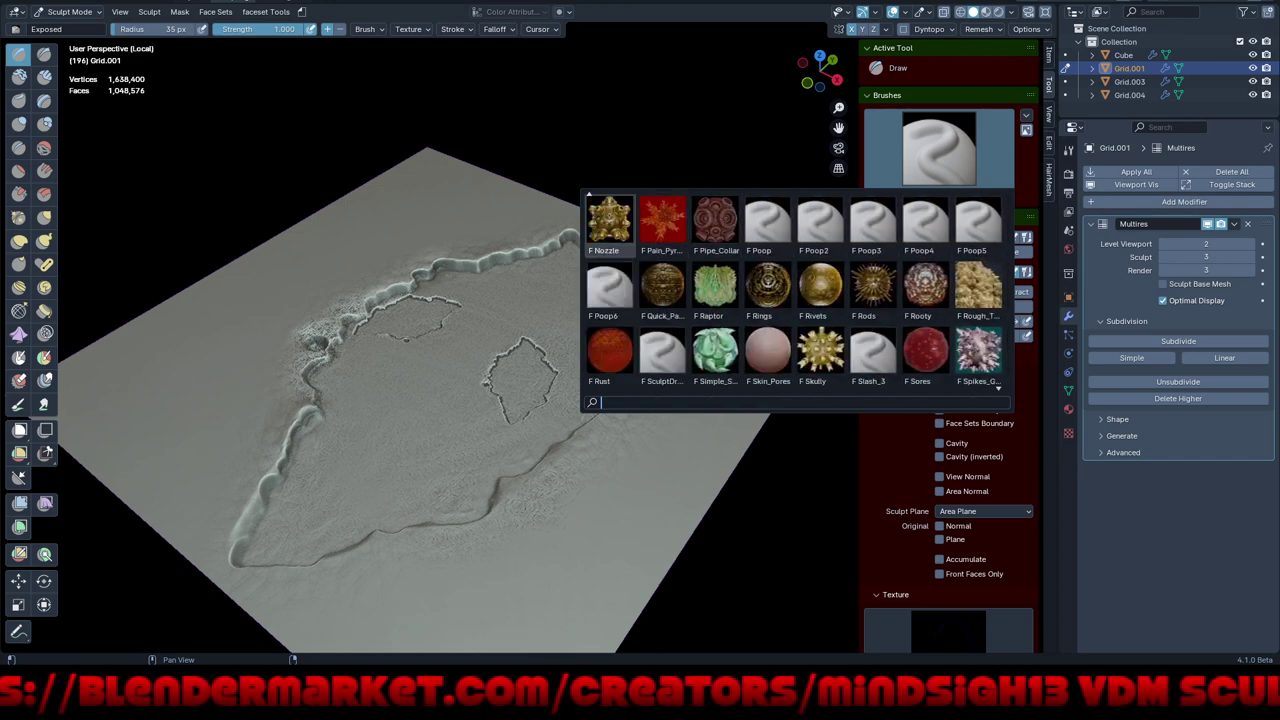
scroll(795, 290, up, 1)
scroll(795, 290, up, 3)
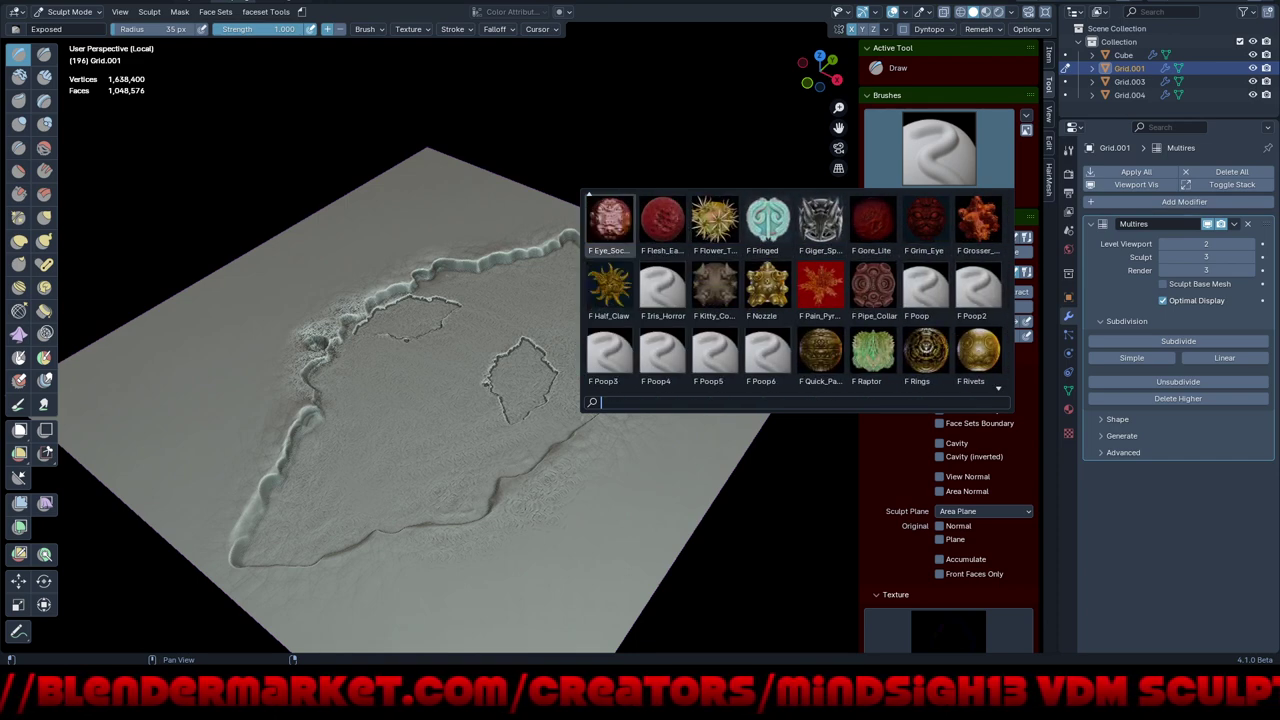
scroll(795, 290, up, 1)
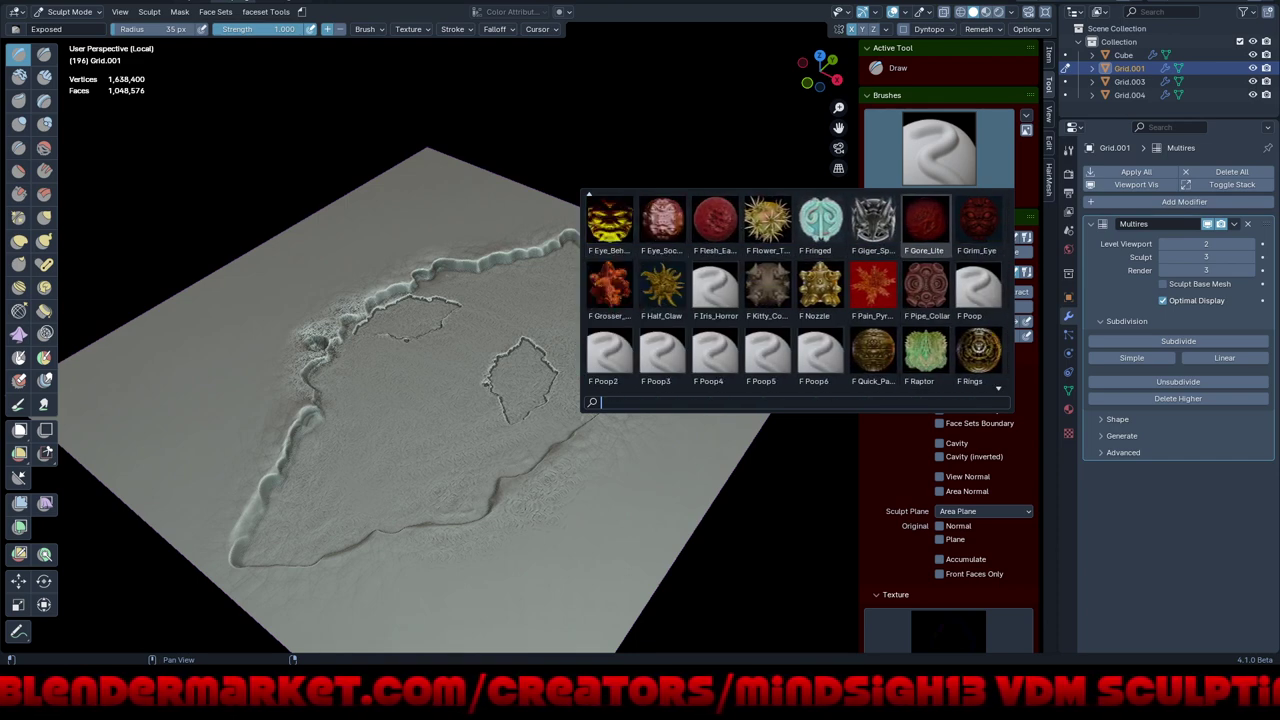
click(925, 222)
- Raise the Gore_Lite brush strength to 1.000 with Shift+F
drag(611, 424, 586, 494)
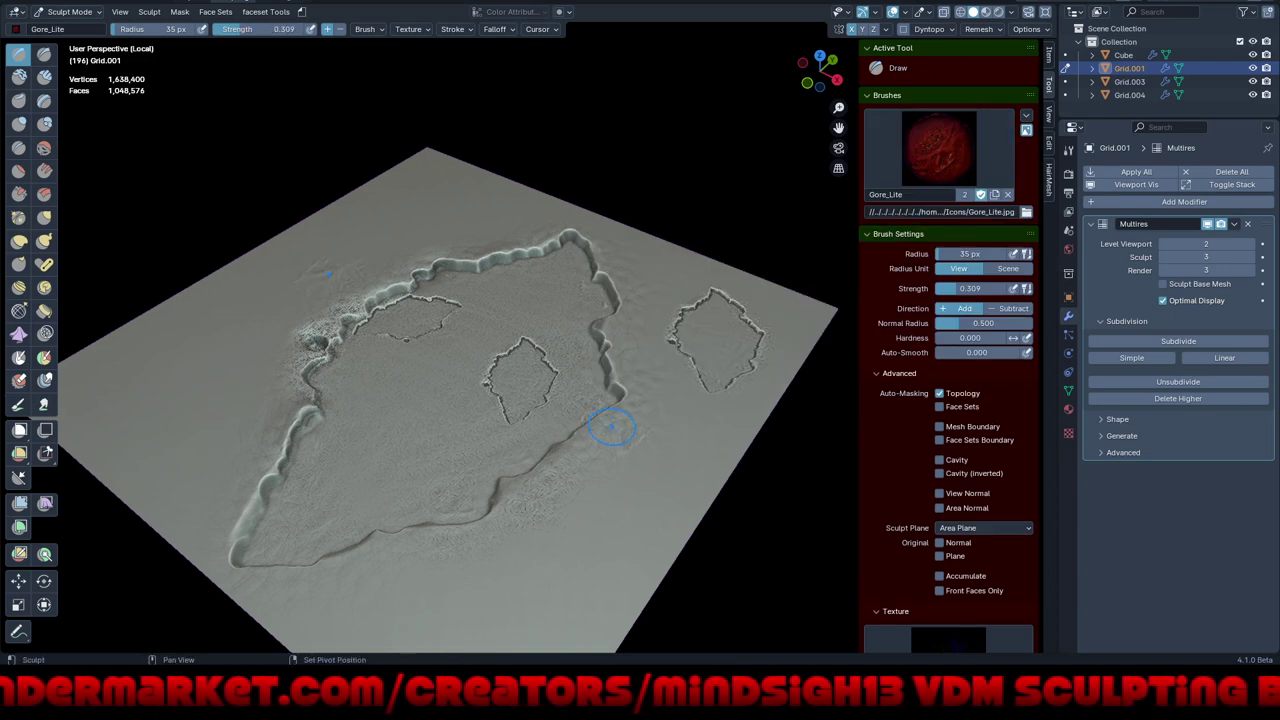
key(shift+f)
click(716, 465)
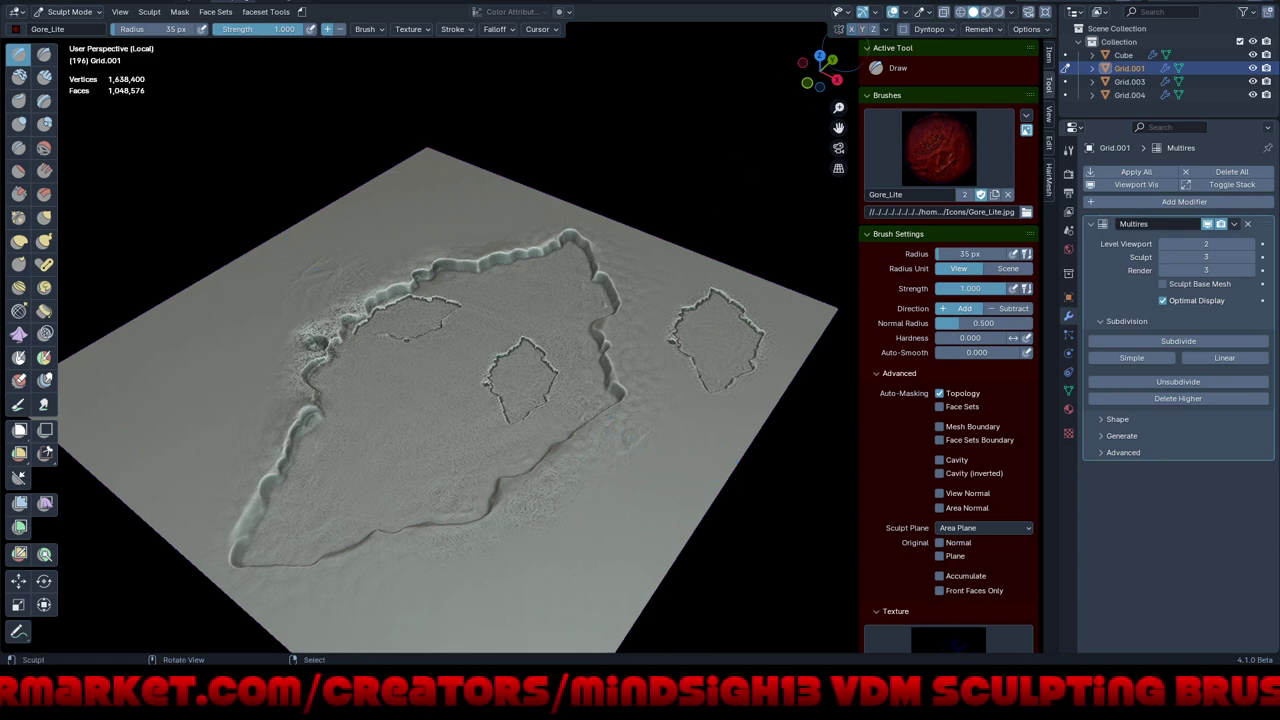
- Scribble veiny gore texture along the big crater's right rim and view it from another side
drag(600, 435, 586, 513)
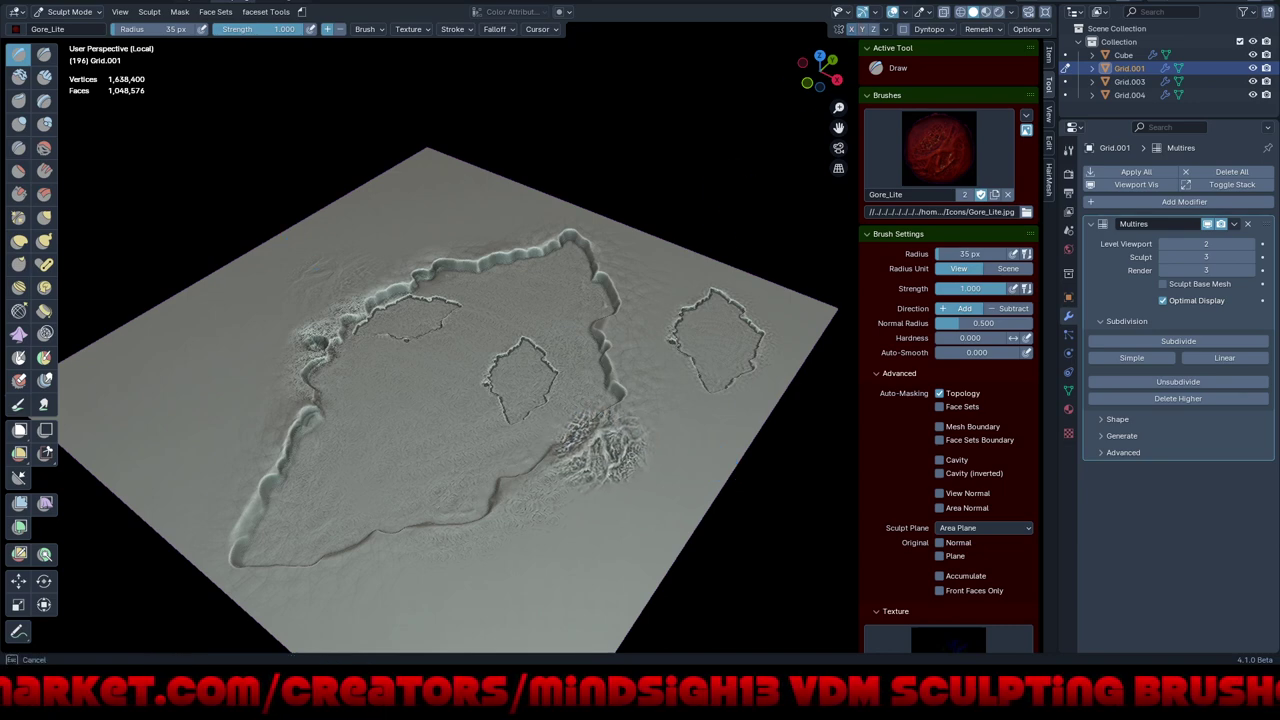
drag(622, 340, 610, 345)
mouse_move(610, 345)
middle_down()
mouse_move(712, 398)
mouse_move(565, 304)
middle_up()
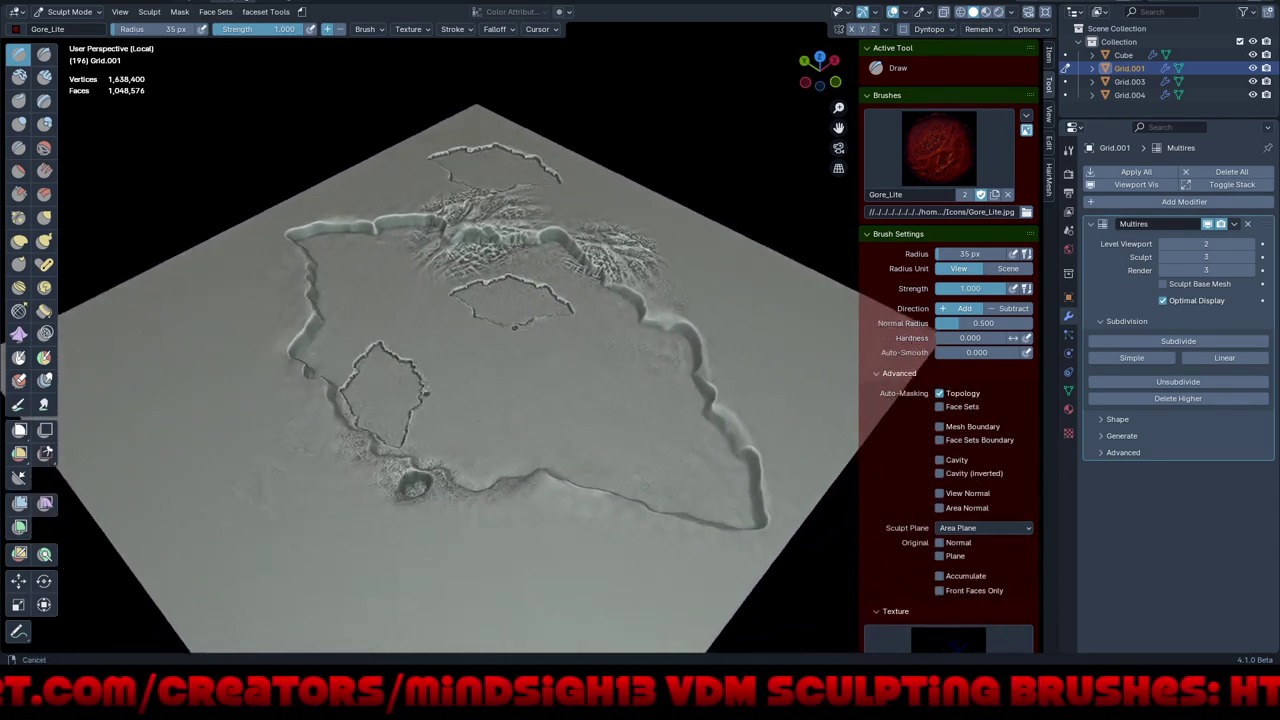
click(939, 148)
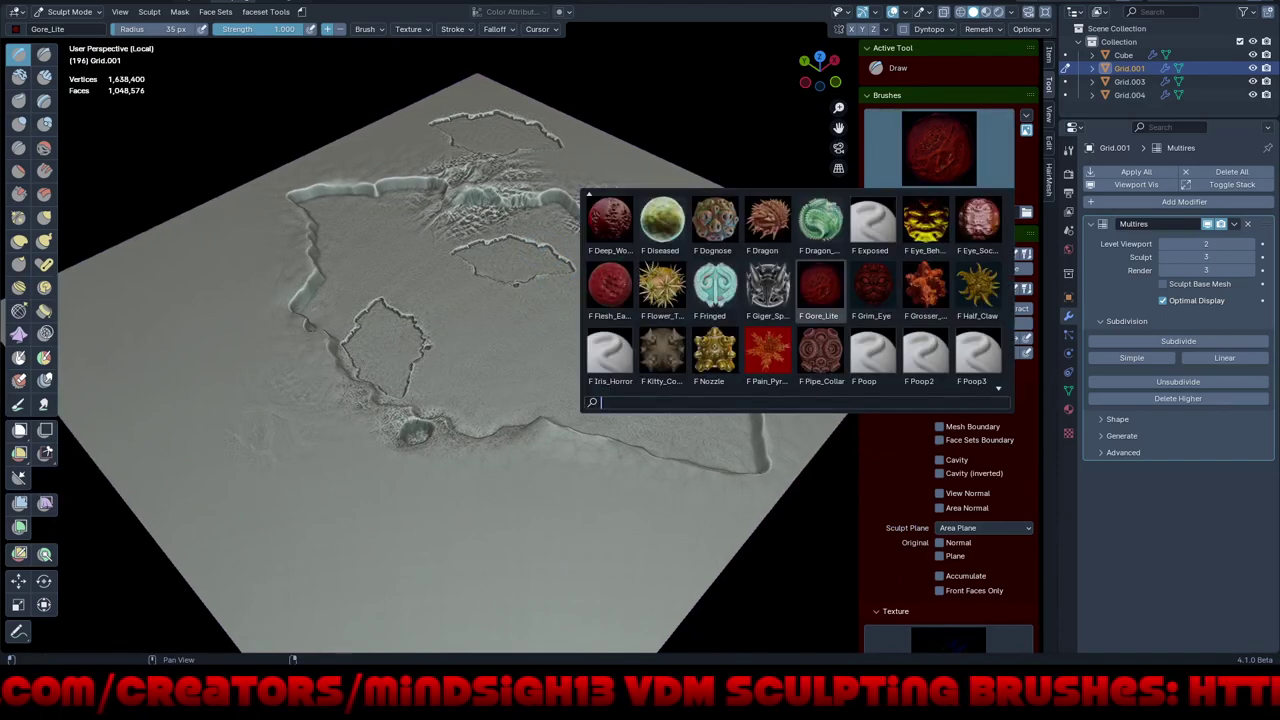
- Stamp two concentric Exposed craters inside the big crater and orbit to inspect them
click(871, 220)
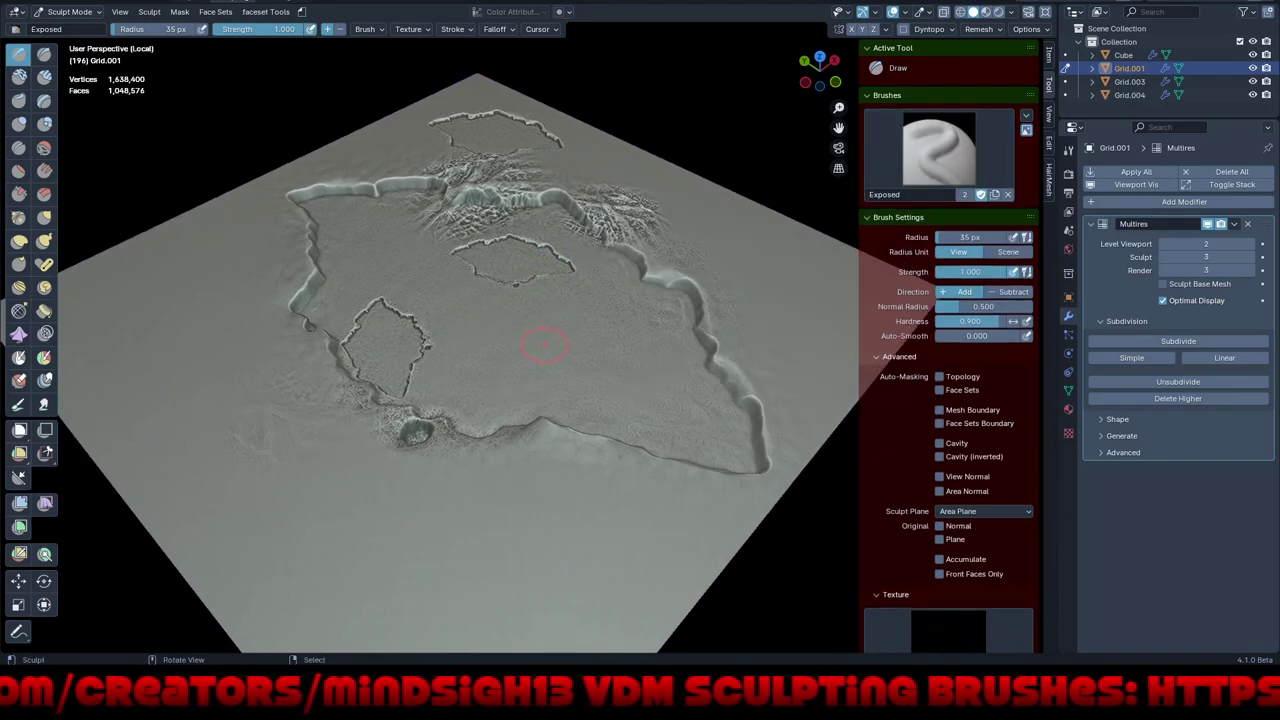
mouse_move(545, 345)
mouse_down()
mouse_move(546, 277)
mouse_move(565, 328)
mouse_move(545, 288)
mouse_up()
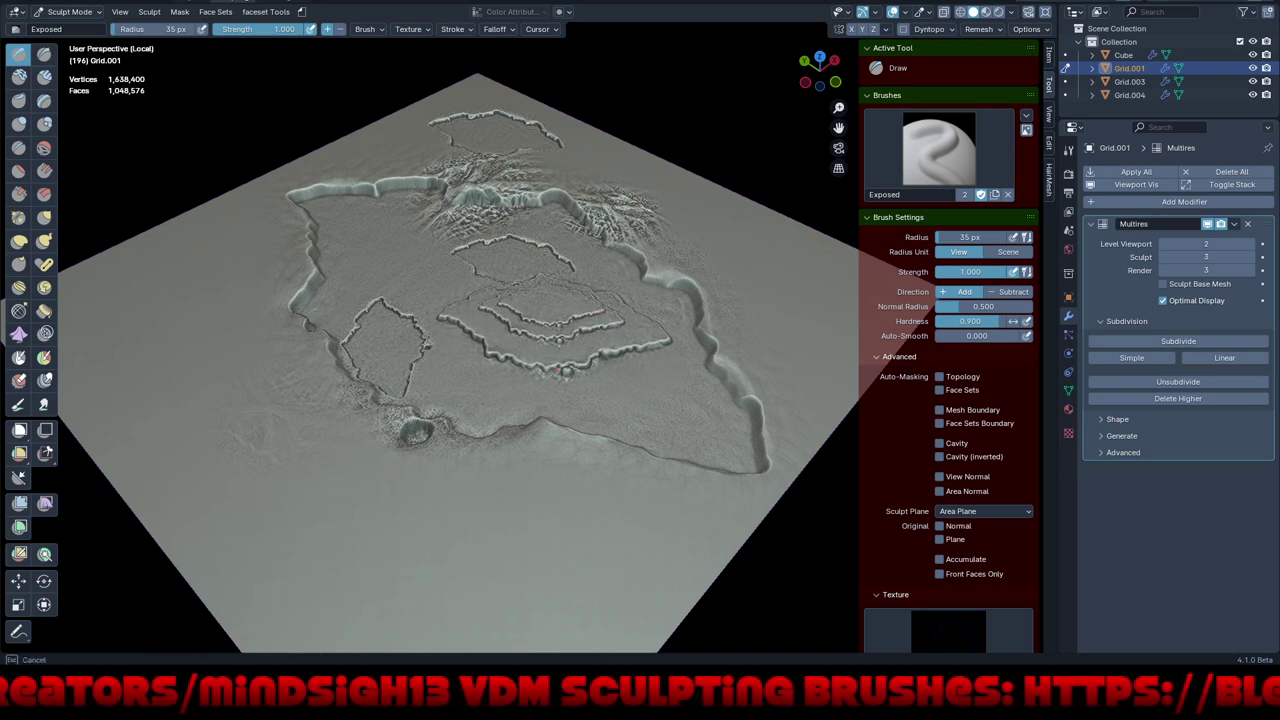
drag(545, 288, 545, 302)
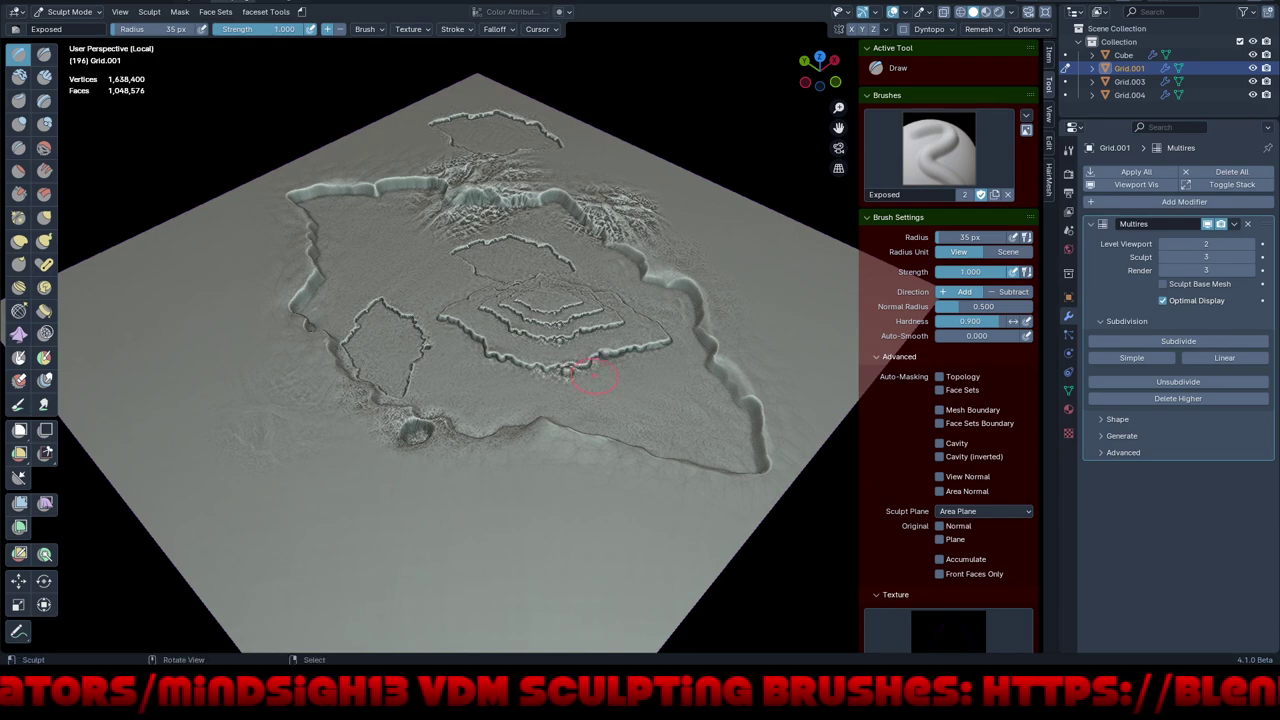
mouse_move(545, 302)
middle_down()
mouse_move(620, 300)
mouse_move(600, 330)
mouse_move(608, 386)
middle_up()
scroll(612, 370, up, 2)
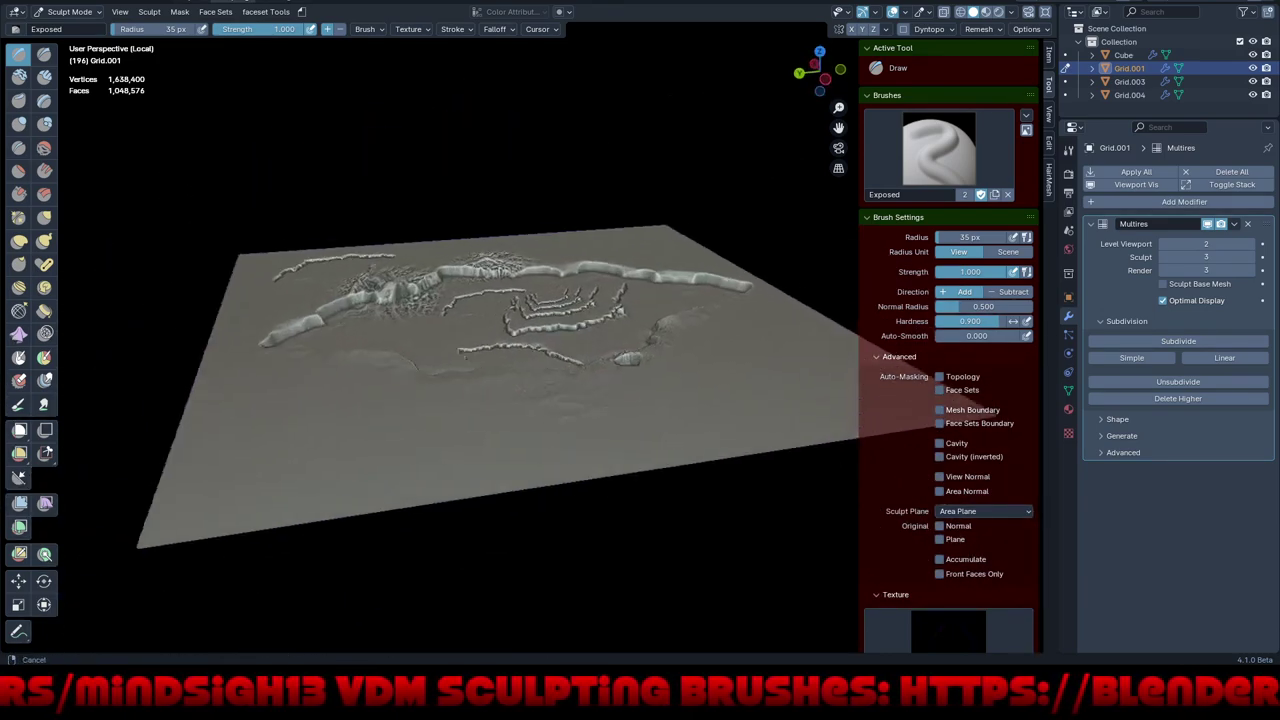
scroll(625, 335, up, 2)
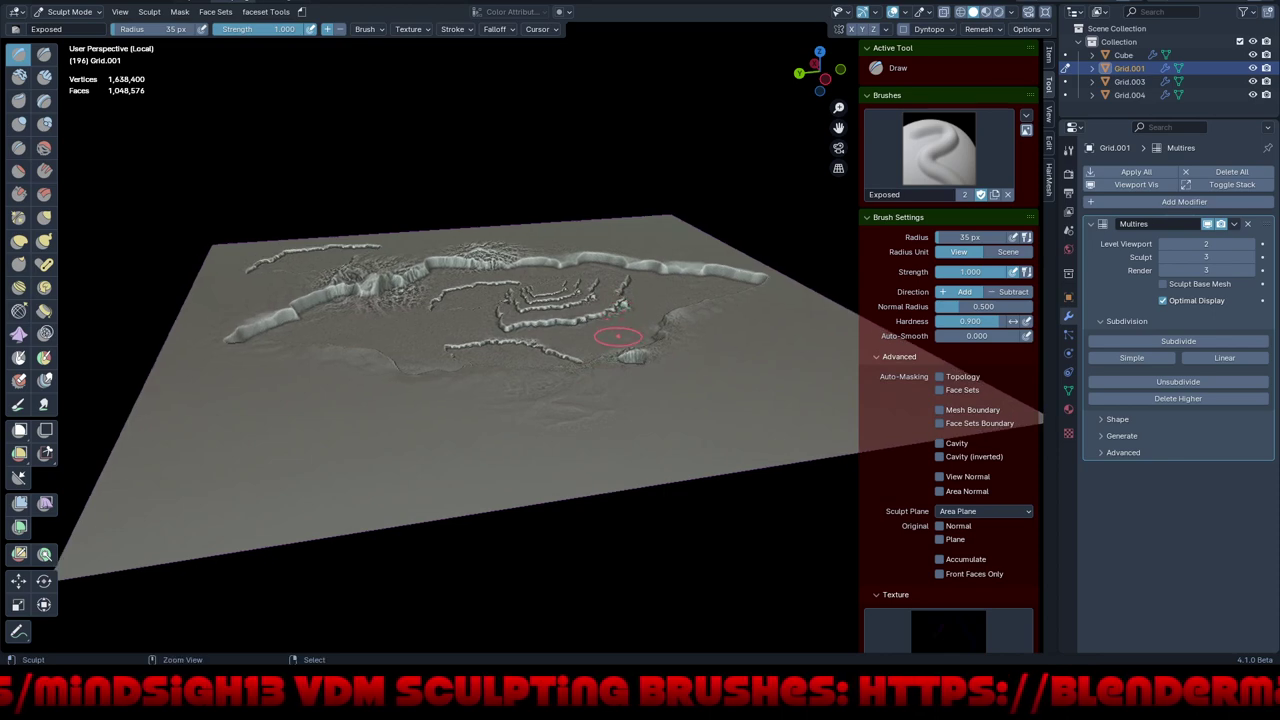
- Undo the inner ridge strokes with Ctrl+Z and look down on the crater loop
key(ctrl+z)
key(ctrl+z)
key(ctrl+z)
key(ctrl+z)
key(ctrl+z)
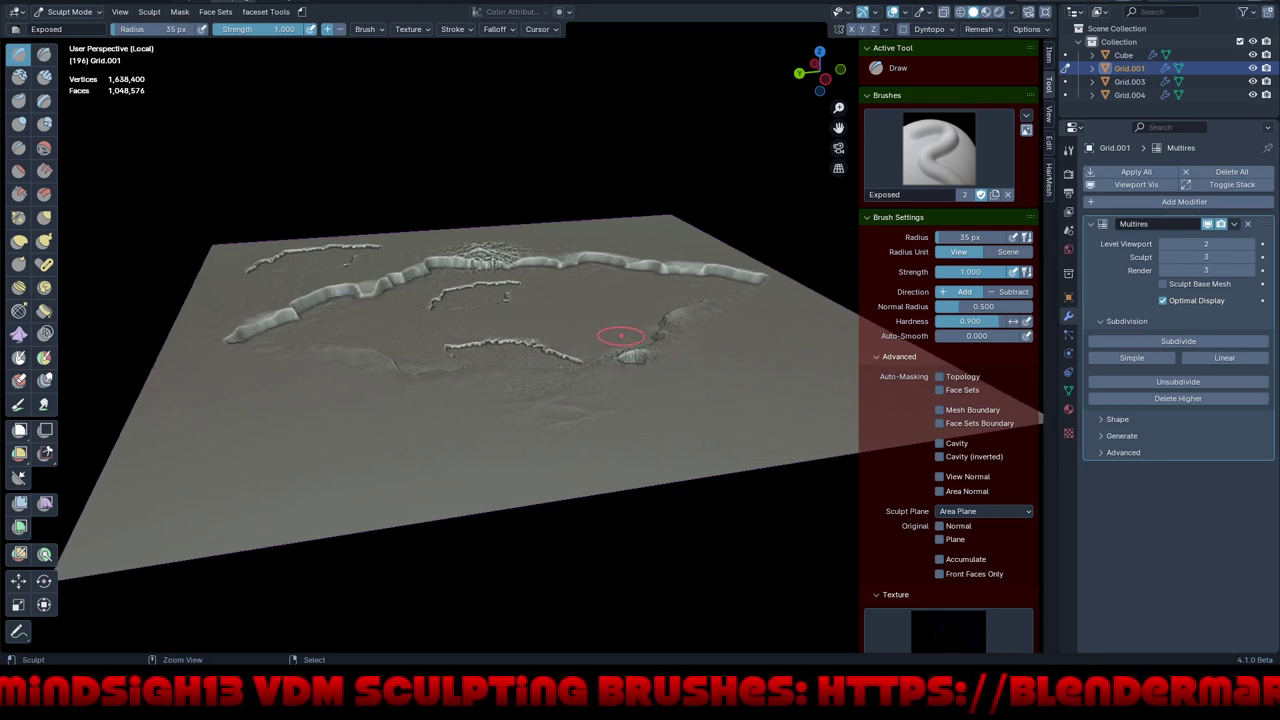
key(ctrl+z)
key(ctrl+z)
key(ctrl+z)
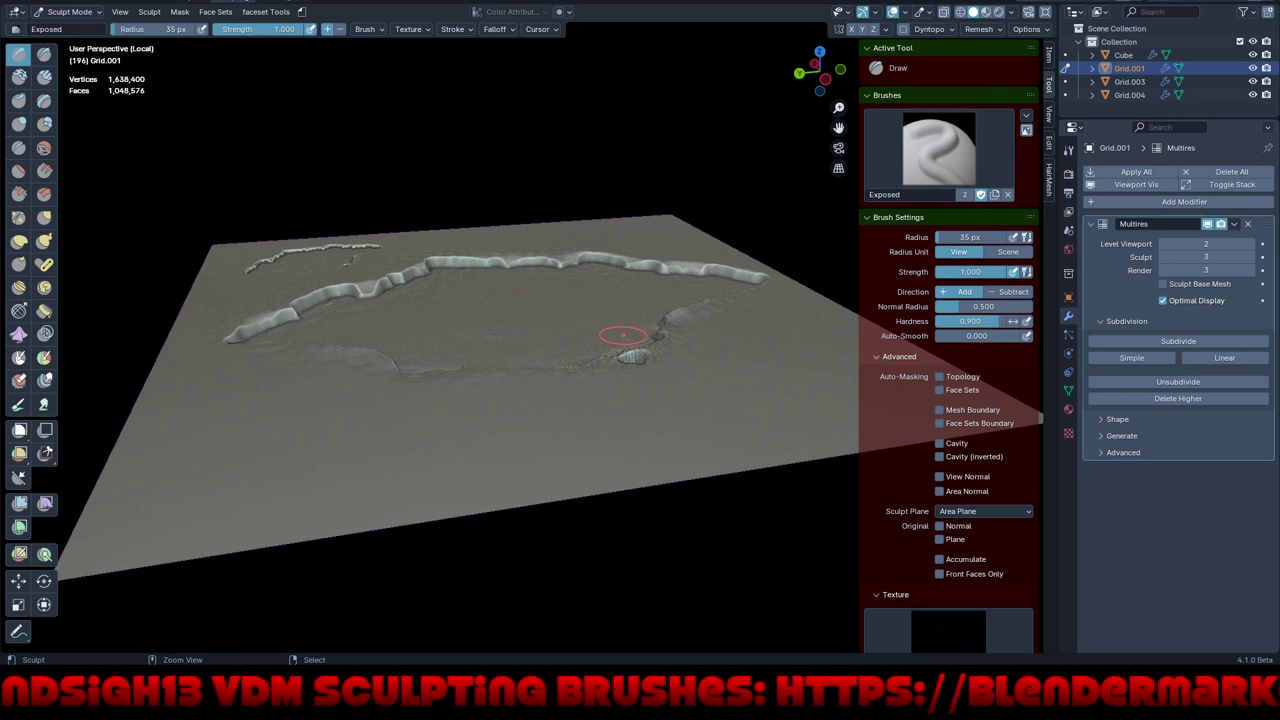
key(ctrl+z)
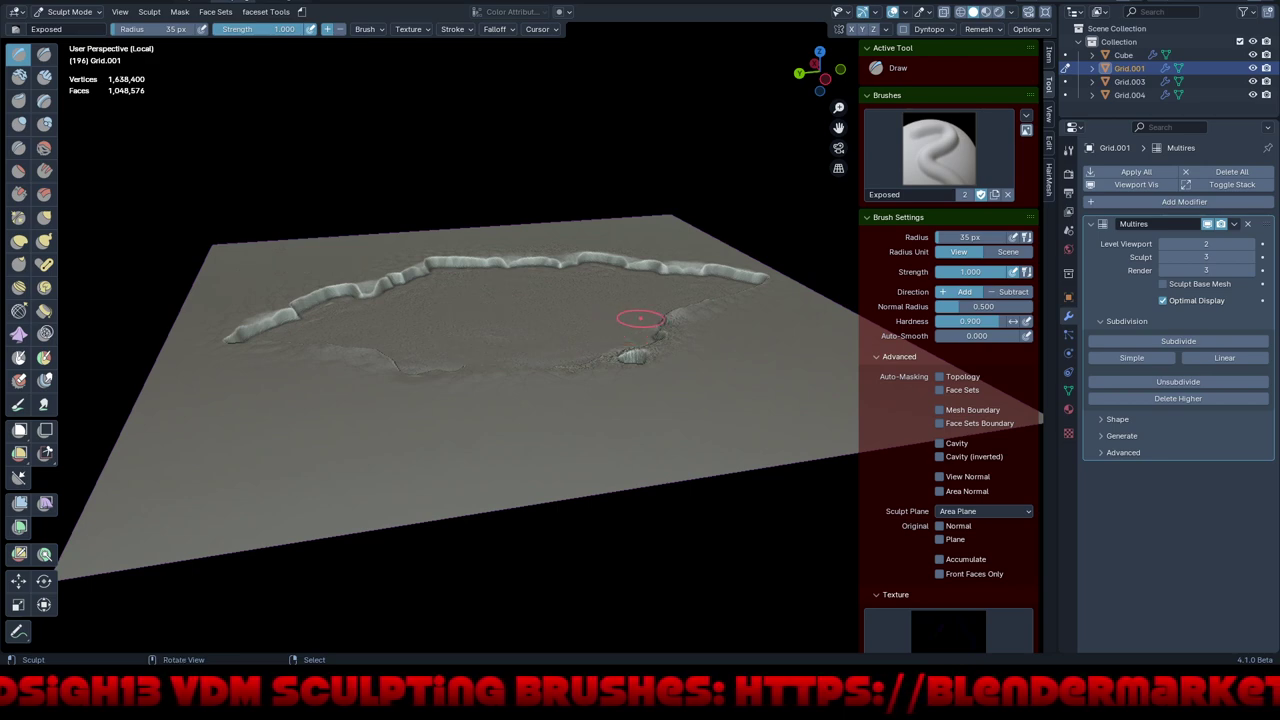
middle_drag(629, 318, 645, 395)
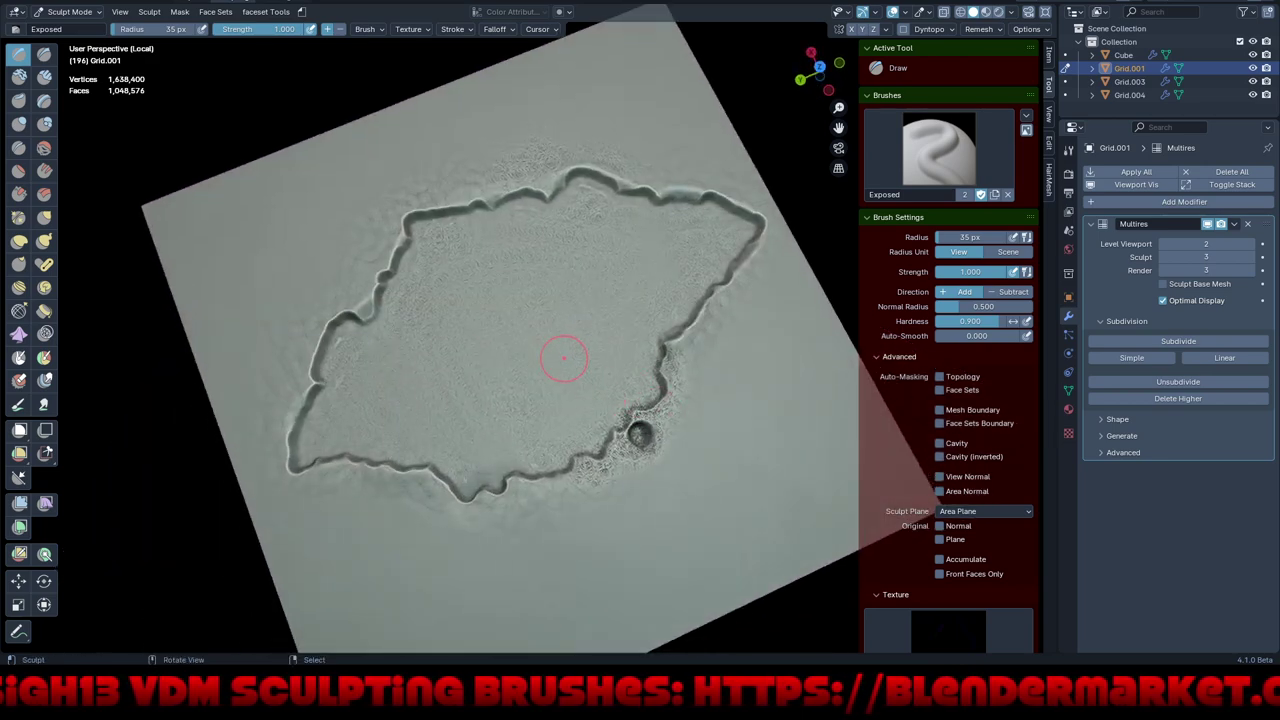
- Switch to Draw Sharp in a maximized viewport and crease the crater's upper rim
key(q)
click(540, 361)
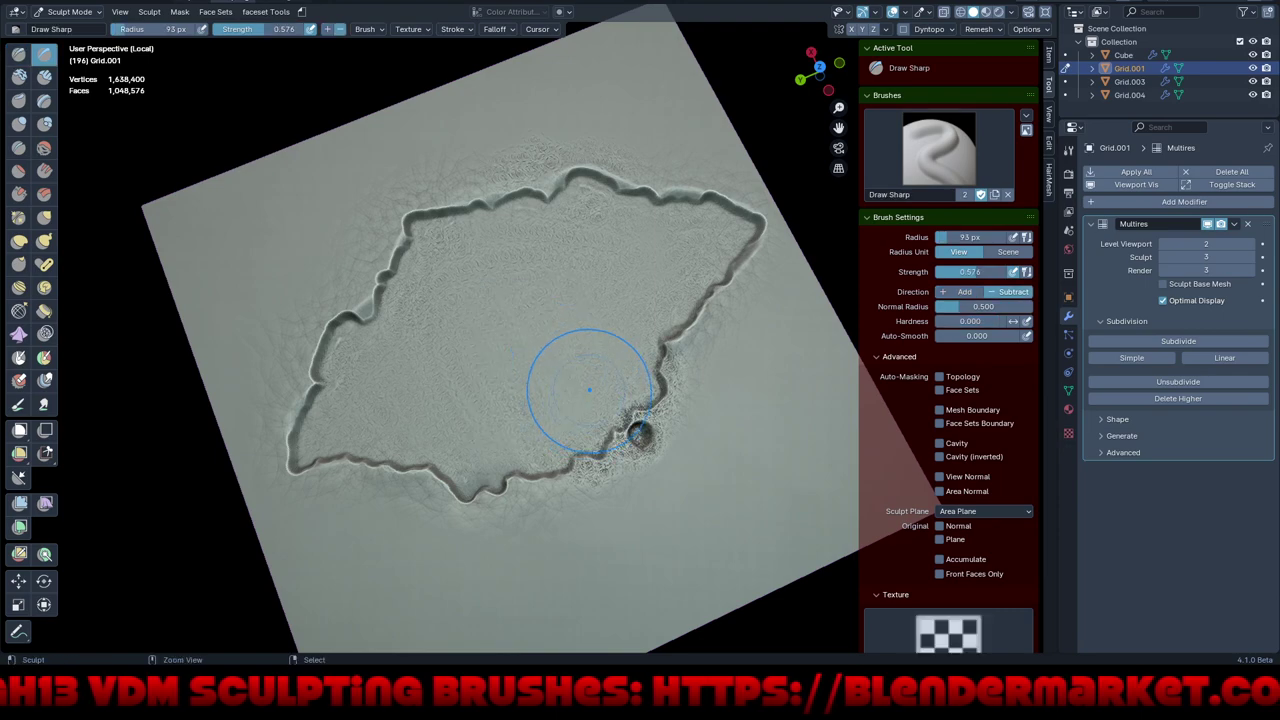
key(ctrl+space)
mouse_move(586, 400)
middle_down()
mouse_move(600, 340)
mouse_move(671, 366)
mouse_move(663, 374)
middle_up()
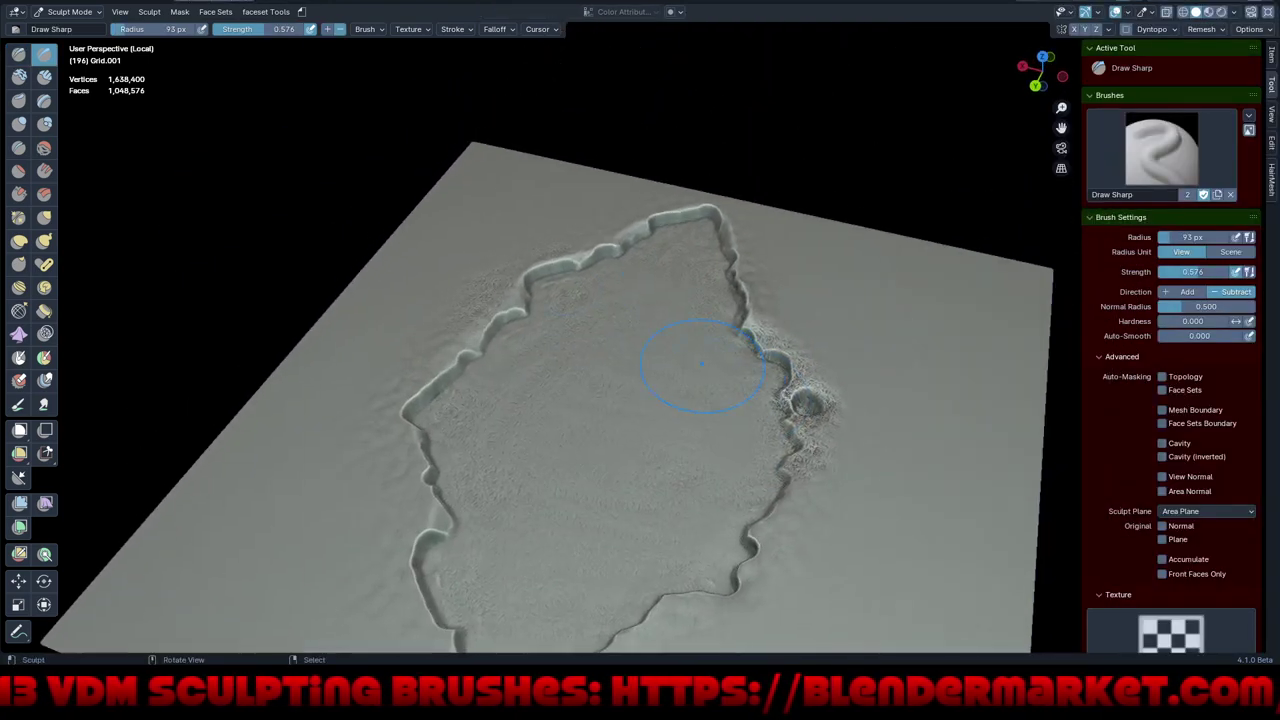
scroll(600, 300, up, 3)
mouse_move(543, 314)
mouse_down()
mouse_move(525, 325)
mouse_move(515, 305)
mouse_move(555, 308)
mouse_up()
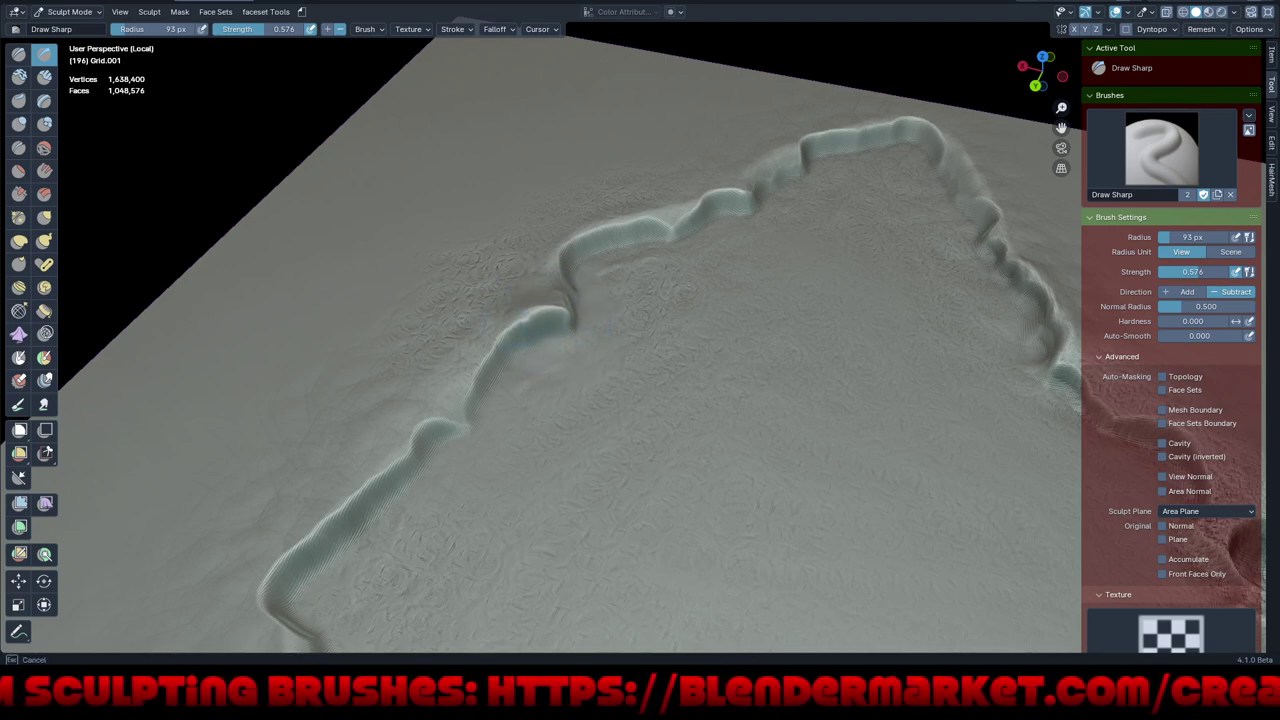
drag(566, 250, 574, 240)
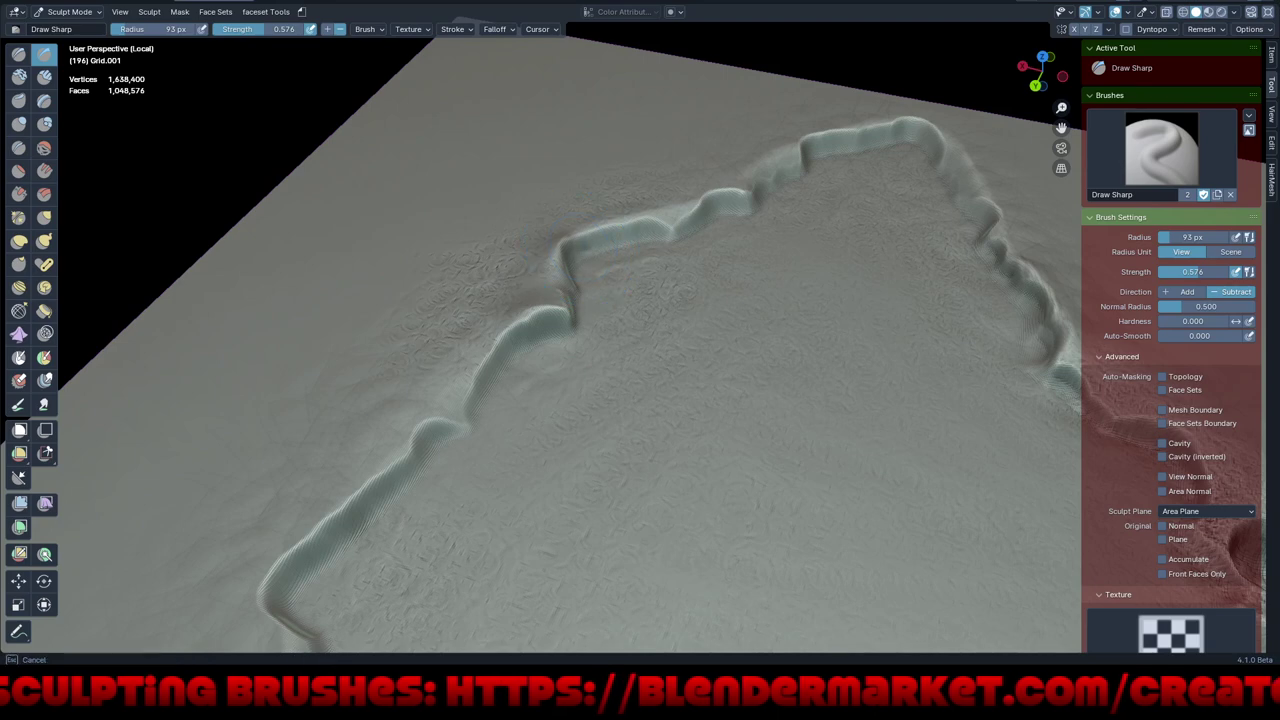
- Sharpen the lower-left rim and the ridge crest close up, then return to the normal layout
mouse_move(541, 325)
mouse_down()
mouse_move(572, 320)
mouse_move(471, 378)
mouse_move(472, 398)
mouse_move(440, 395)
mouse_move(478, 392)
mouse_move(457, 471)
mouse_move(426, 430)
mouse_move(400, 468)
mouse_move(314, 522)
mouse_up()
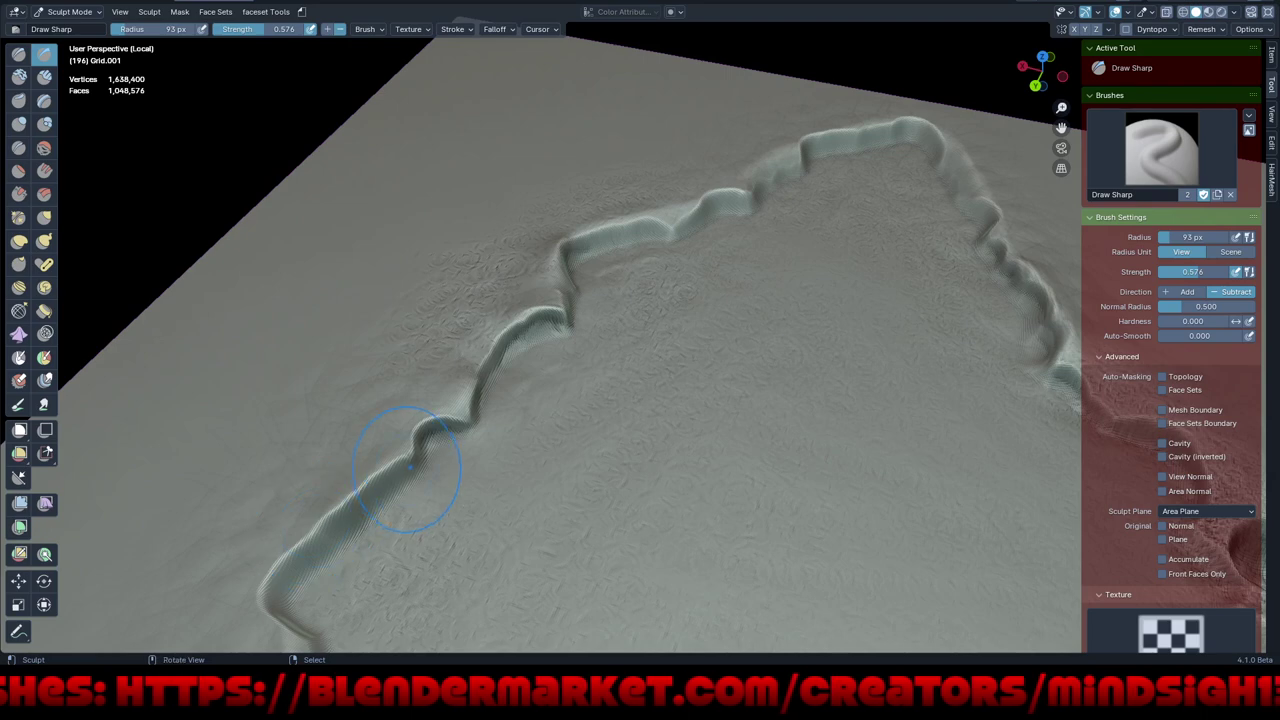
drag(400, 470, 360, 520)
mouse_move(400, 470)
mouse_down()
mouse_move(296, 562)
mouse_move(270, 615)
mouse_up()
middle_drag(430, 518, 470, 480)
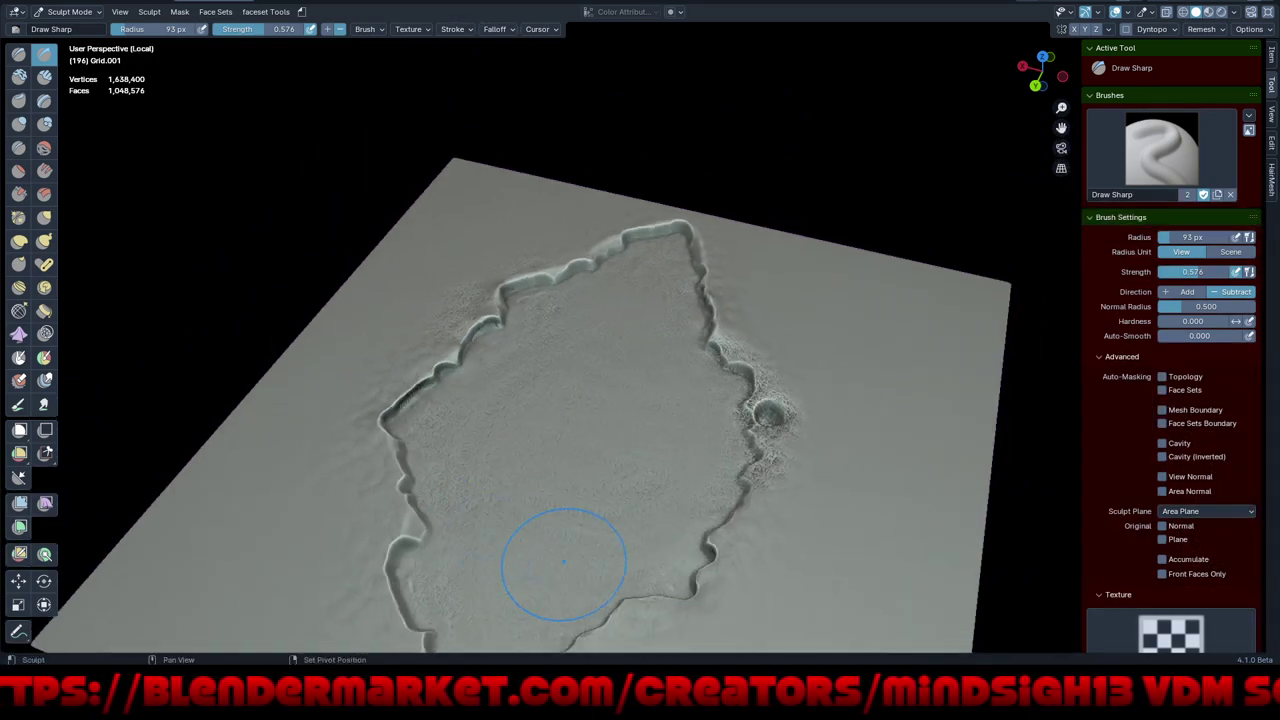
mouse_move(543, 563)
middle_down()
mouse_move(630, 460)
mouse_move(722, 393)
mouse_move(686, 451)
mouse_move(690, 470)
mouse_move(671, 429)
mouse_move(686, 349)
middle_up()
ctrl+middle_drag(598, 313, 449, 181)
mouse_move(513, 274)
mouse_down()
mouse_move(505, 285)
mouse_move(530, 280)
mouse_up()
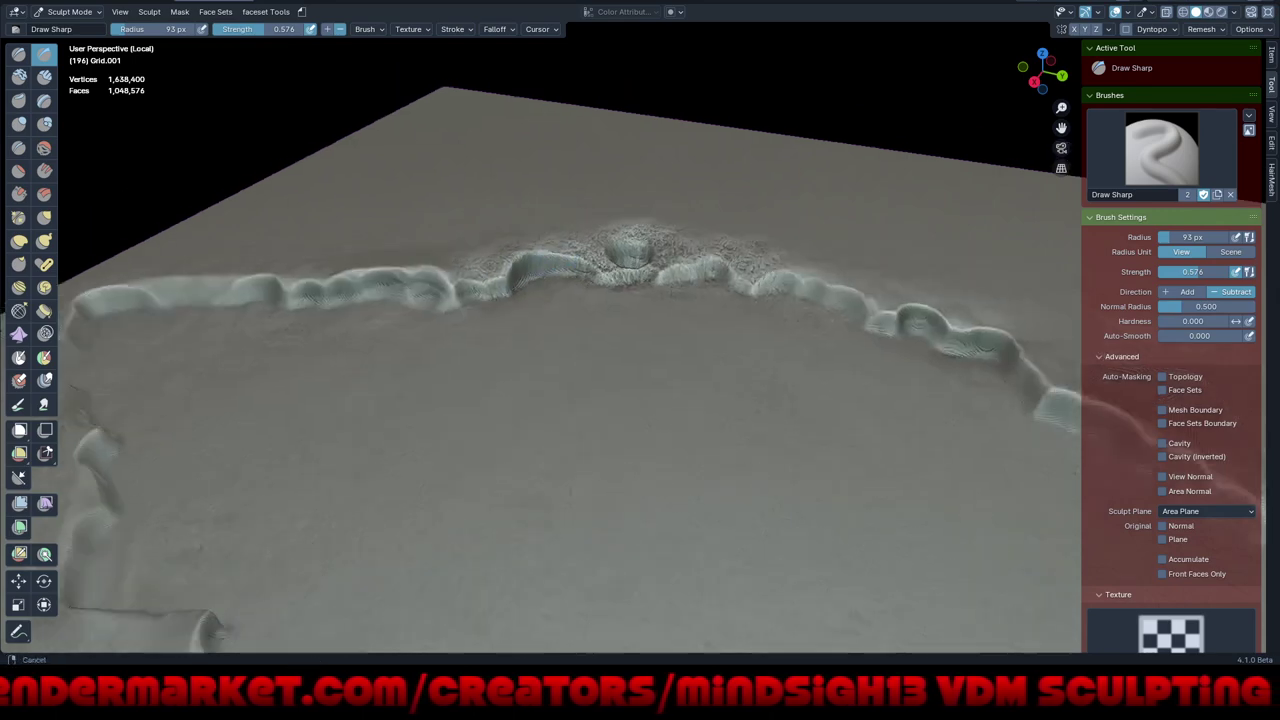
scroll(593, 424, down, 5)
key(ctrl+space)
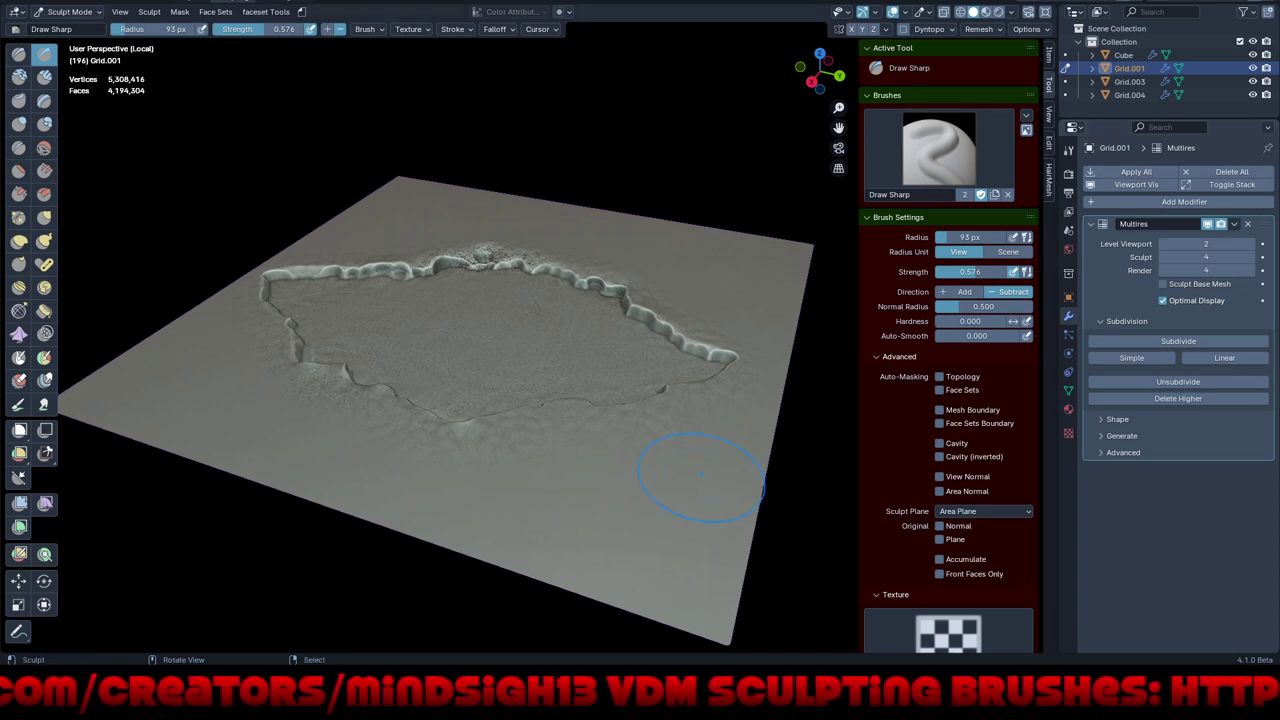
- Carve a thin Draw Sharp crease by the crater's lower-right rim, then make the viewport fullscreen
mouse_move(686, 471)
middle_down()
mouse_move(640, 560)
mouse_move(643, 414)
middle_up()
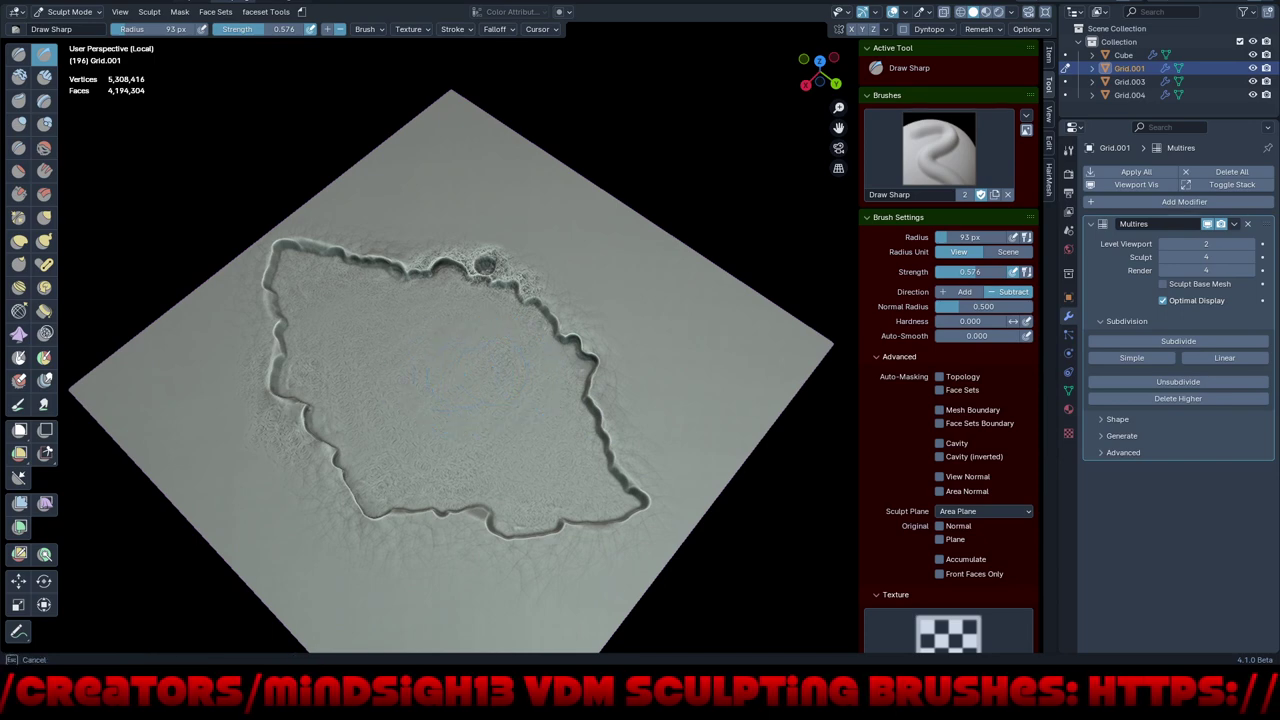
drag(450, 376, 506, 430)
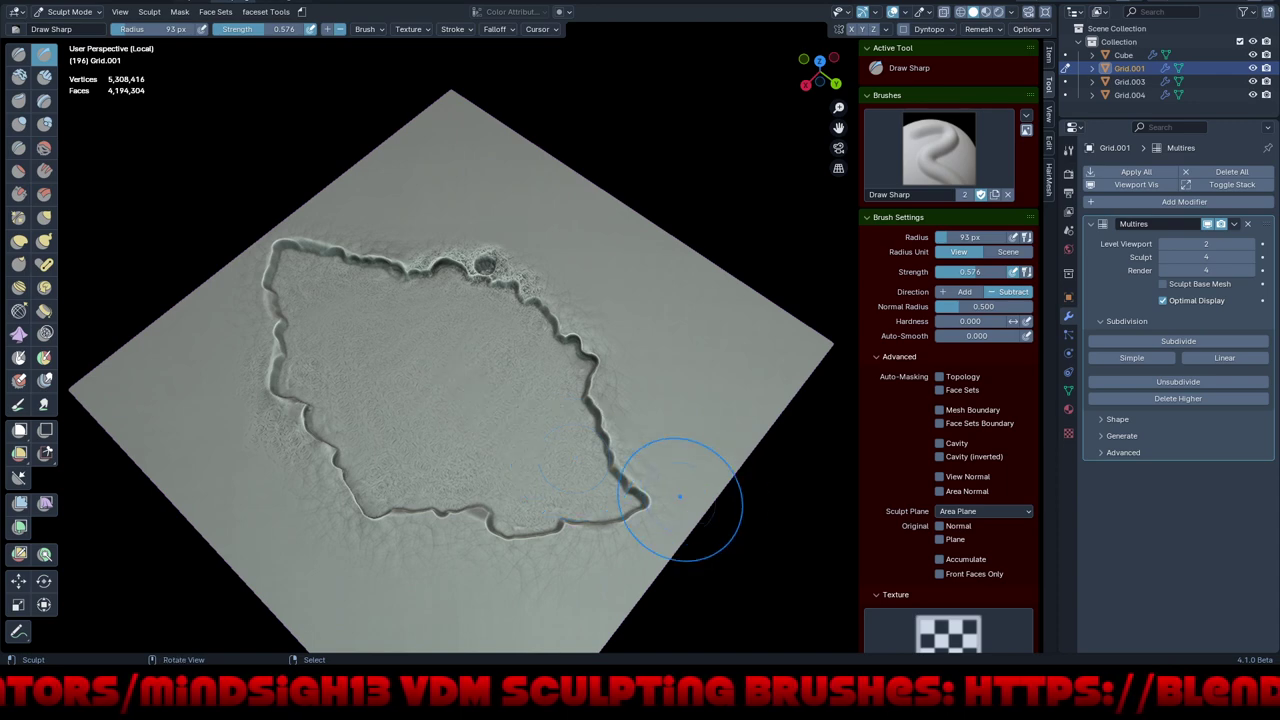
mouse_move(386, 443)
ctrl+middle_down()
mouse_move(386, 410)
mouse_move(314, 229)
mouse_move(476, 316)
ctrl+middle_up()
key(ctrl+alt+space)
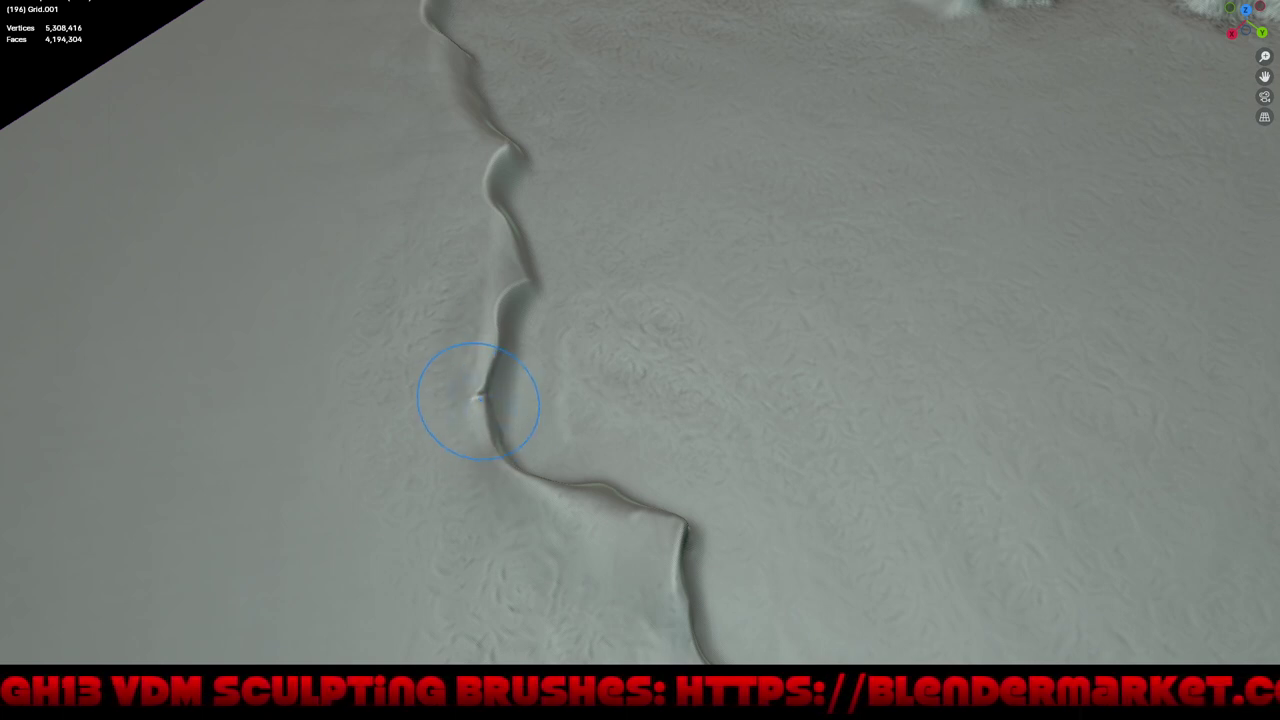
- Sharpen the ridge crest, carve a notch, and re-sculpt the ridge segment near the fold
middle_drag(557, 380, 480, 400)
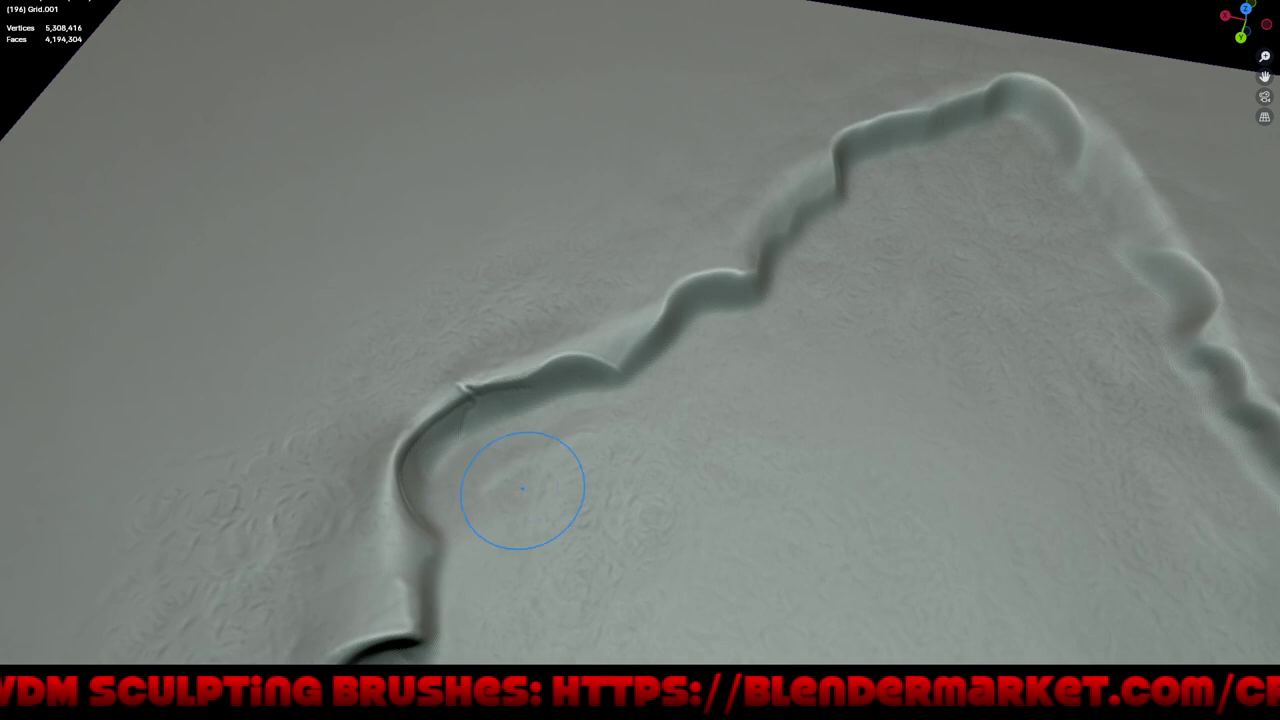
middle_drag(523, 486, 386, 449)
mouse_move(433, 437)
mouse_down()
mouse_move(391, 425)
mouse_move(329, 486)
mouse_up()
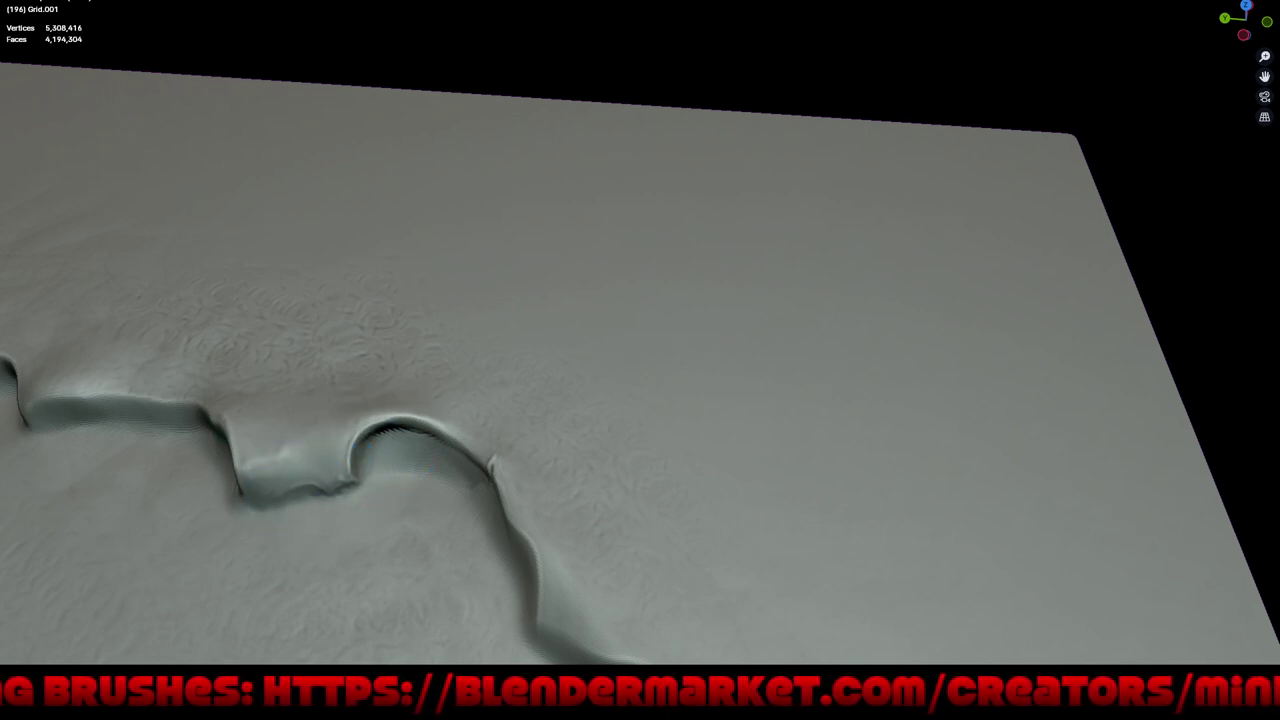
middle_drag(300, 528, 220, 520)
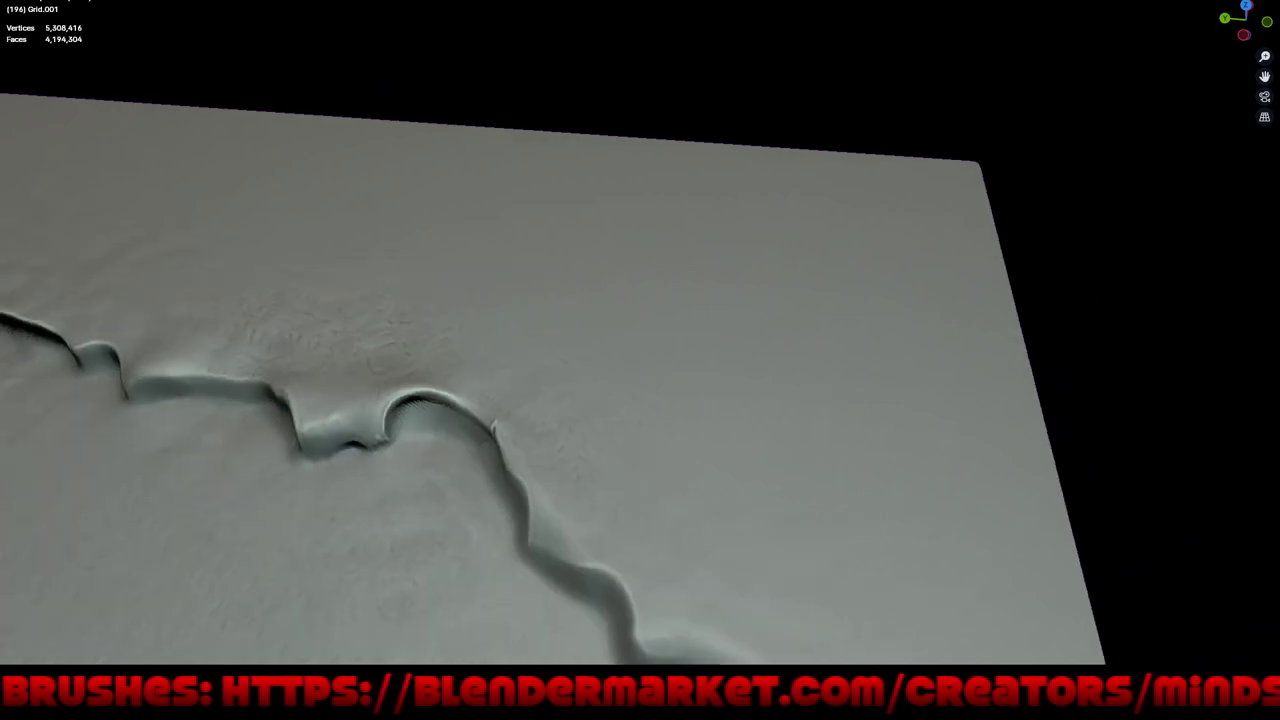
mouse_move(600, 450)
middle_down()
mouse_move(557, 423)
mouse_move(529, 300)
mouse_move(500, 272)
middle_up()
scroll(529, 300, up, 2)
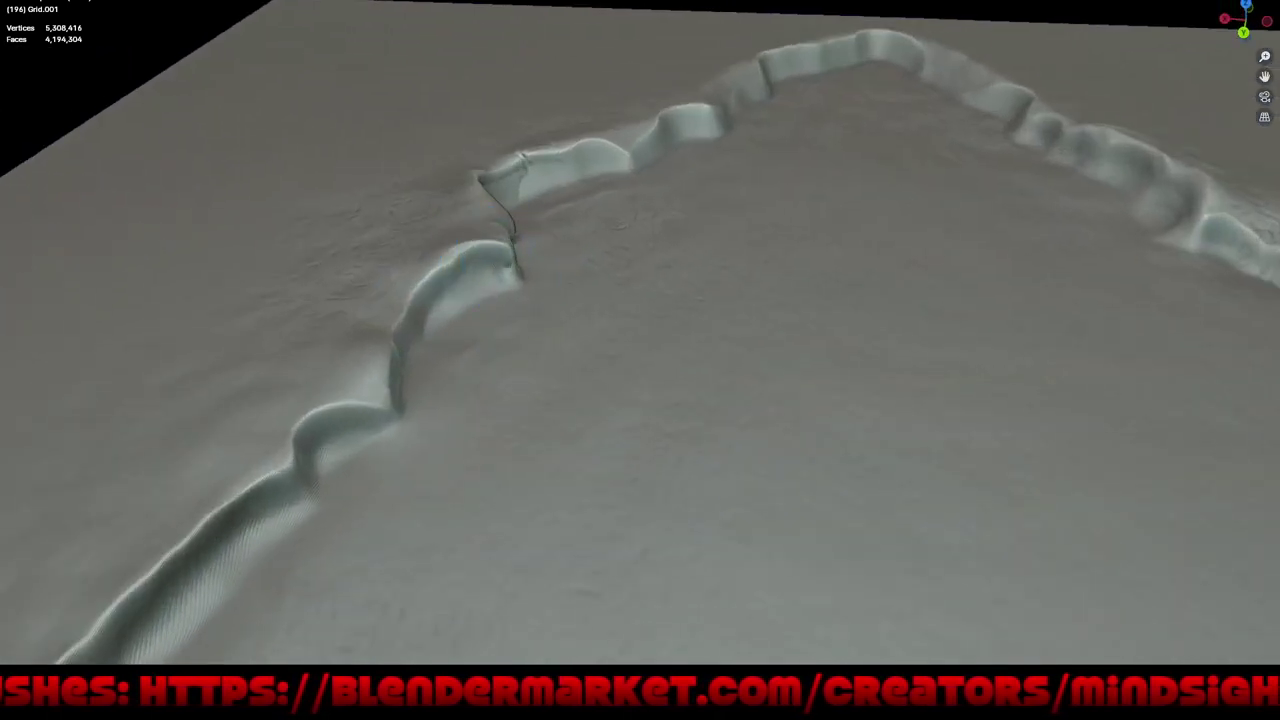
mouse_move(500, 262)
mouse_down()
mouse_move(465, 255)
mouse_move(460, 280)
mouse_move(460, 262)
mouse_move(505, 262)
mouse_move(410, 320)
mouse_up()
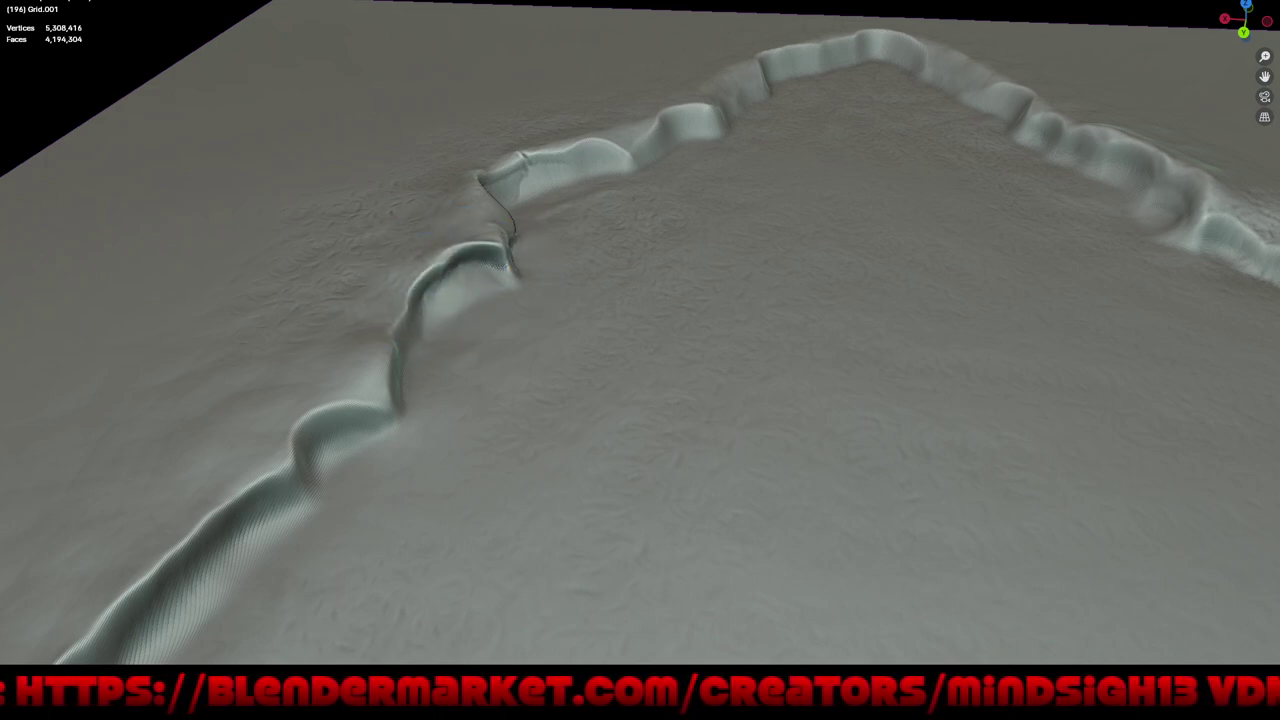
- Smooth over the notch between the ridge folds and inspect the crater's upper-left rim
middle_drag(500, 332, 495, 346)
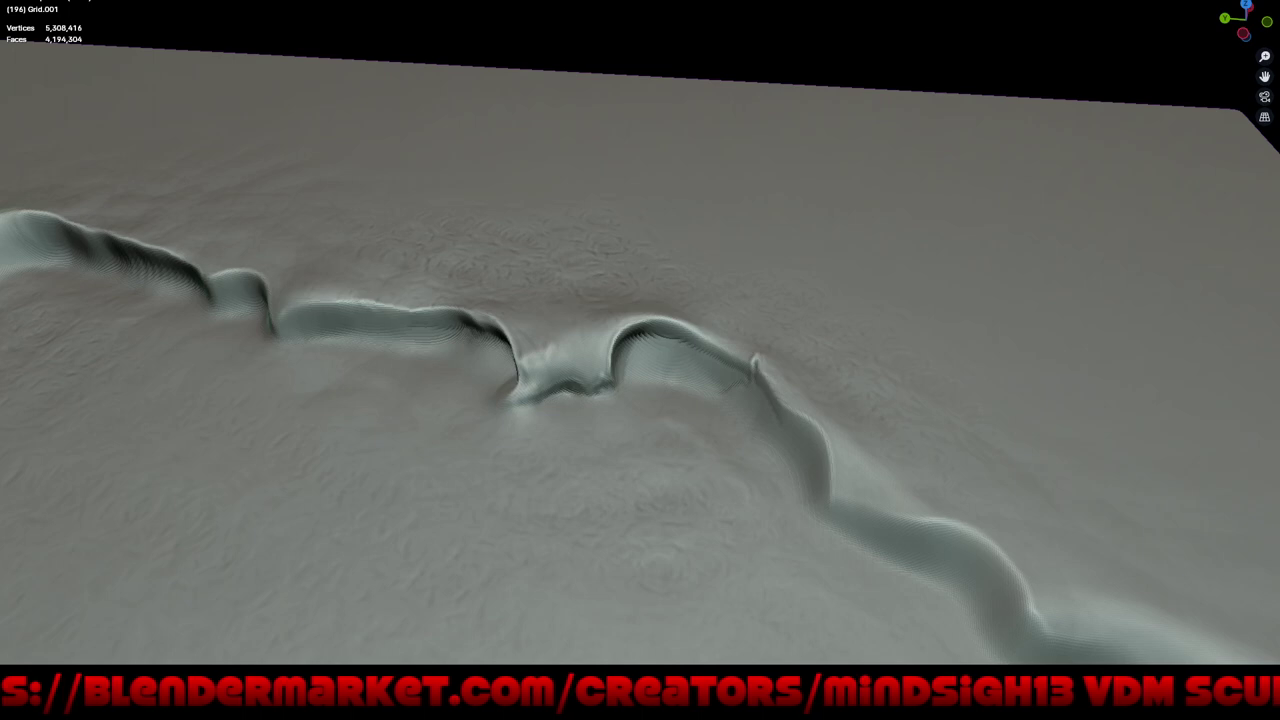
middle_drag(500, 398, 500, 414)
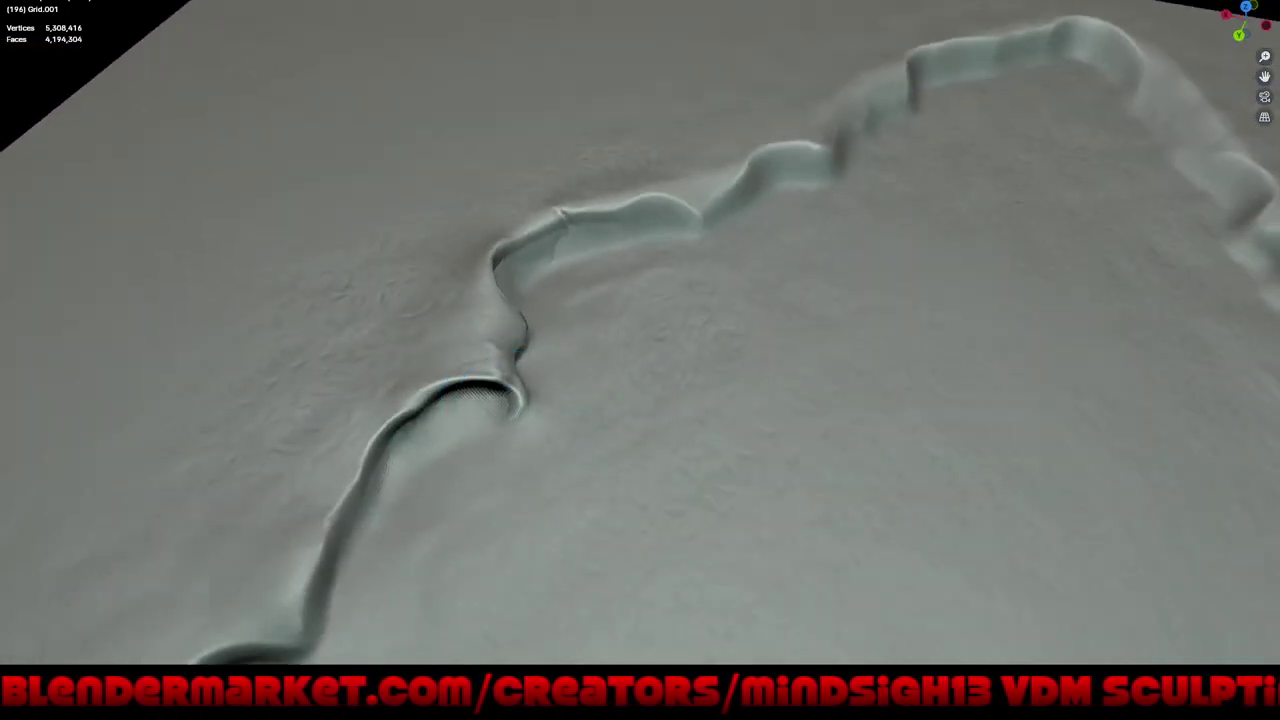
middle_drag(617, 409, 545, 386)
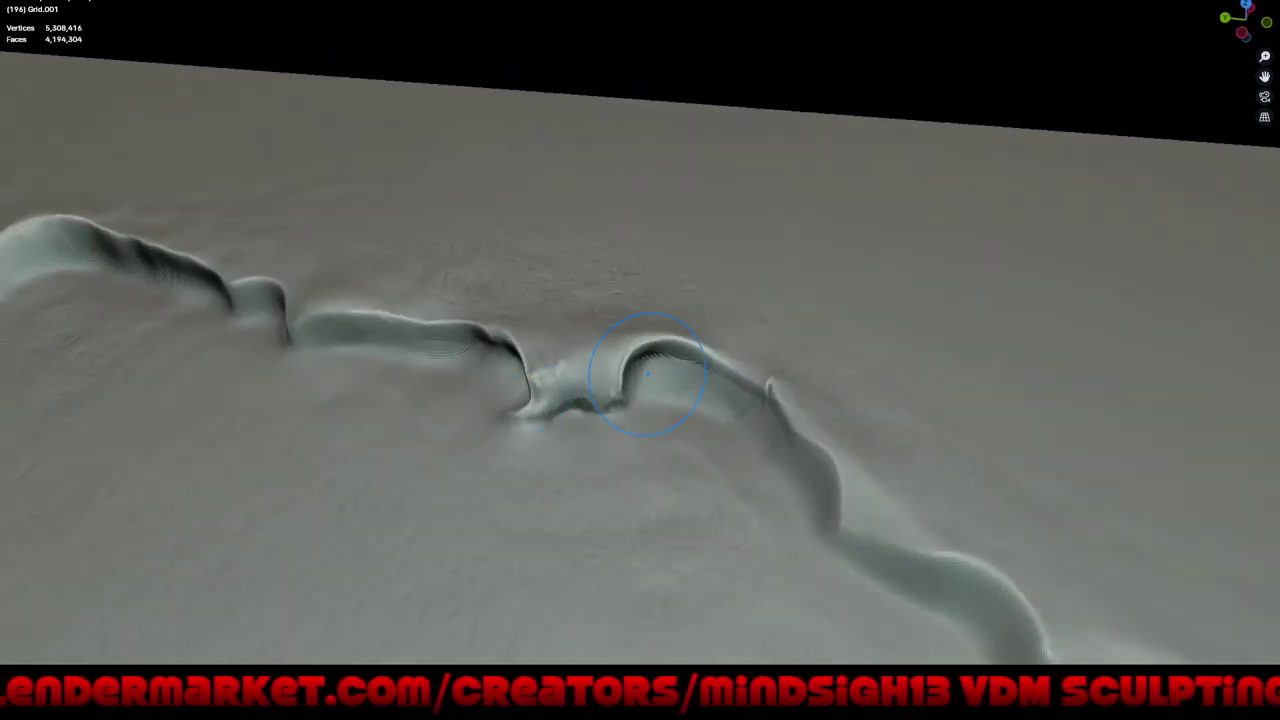
drag(647, 373, 700, 363)
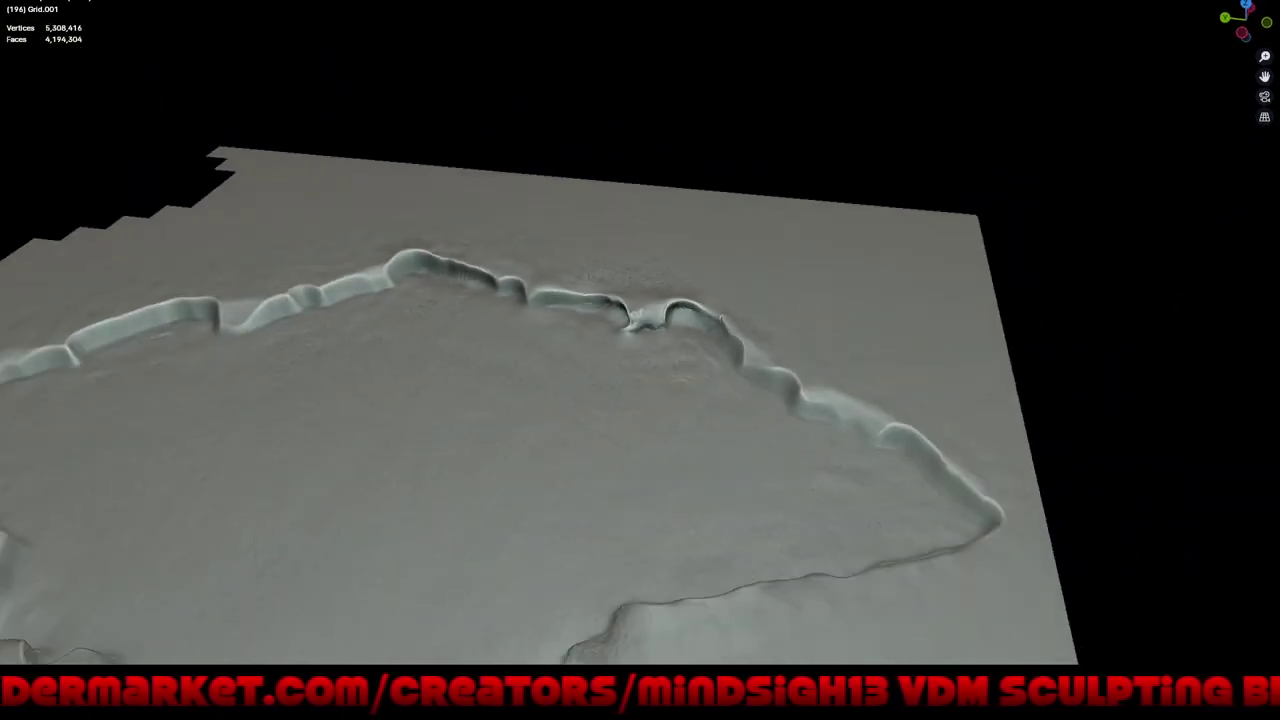
middle_drag(716, 413, 700, 371)
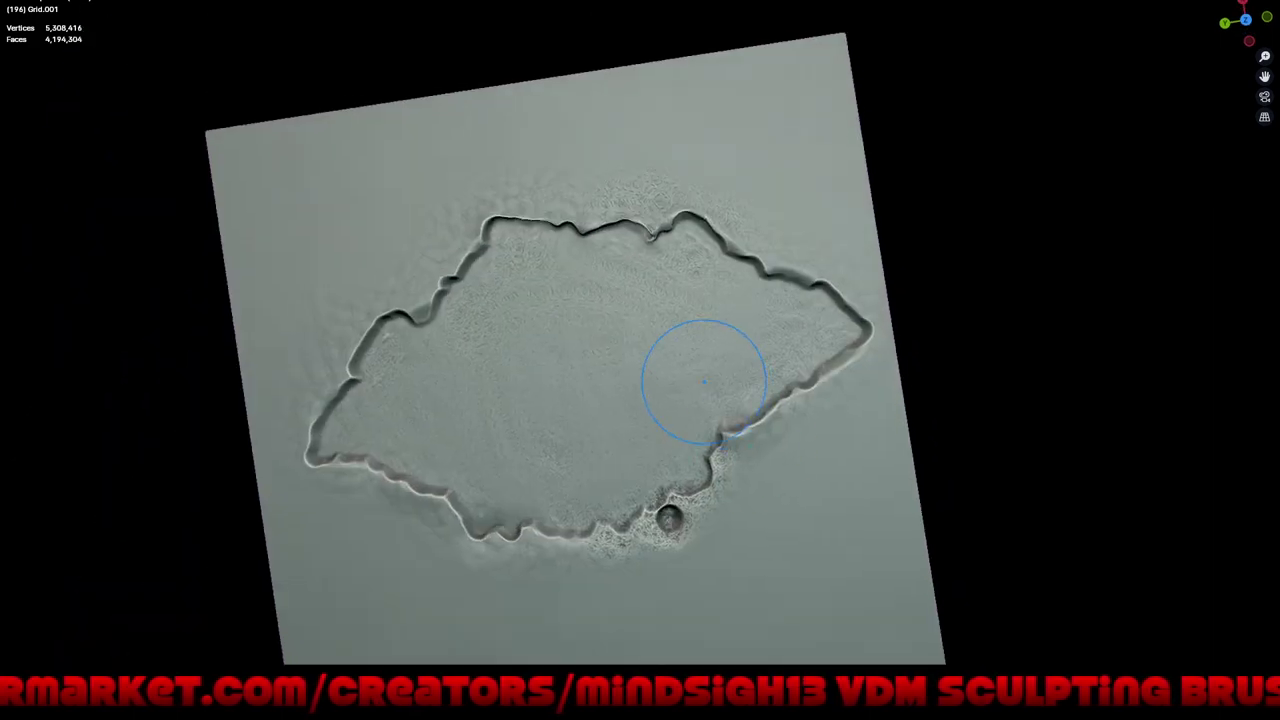
middle_drag(765, 492, 809, 457)
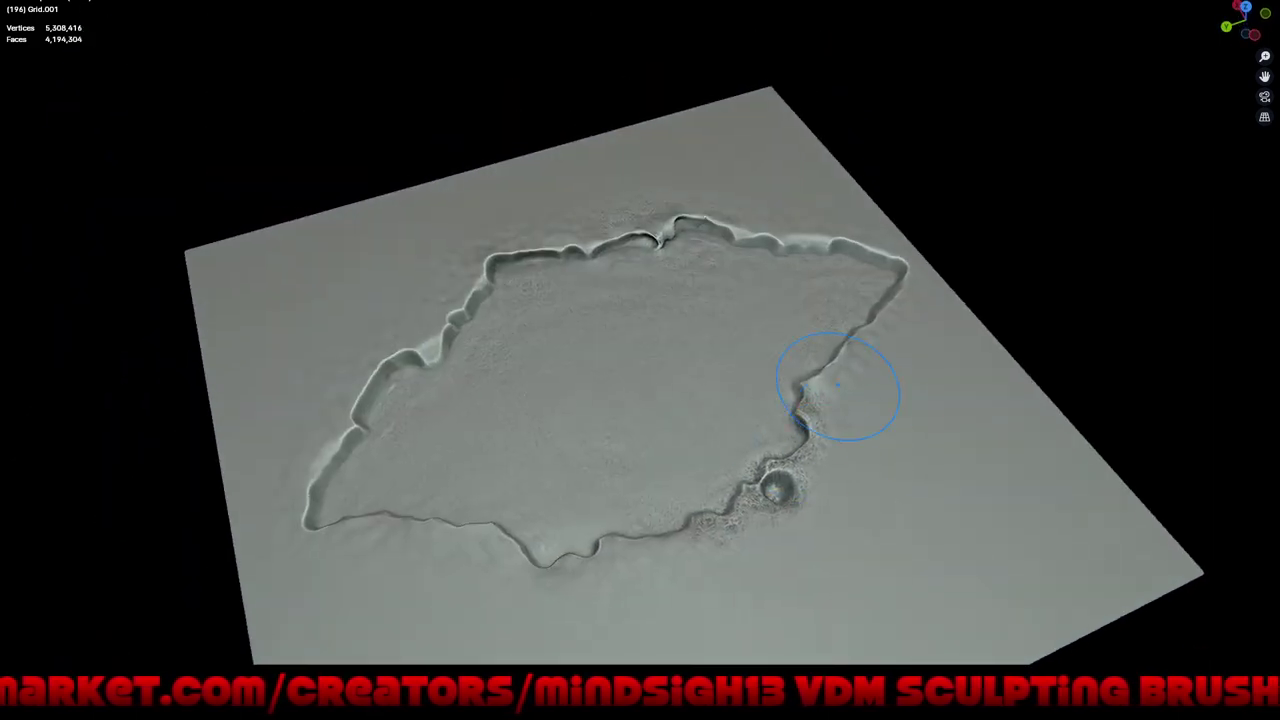
middle_drag(865, 337, 806, 343)
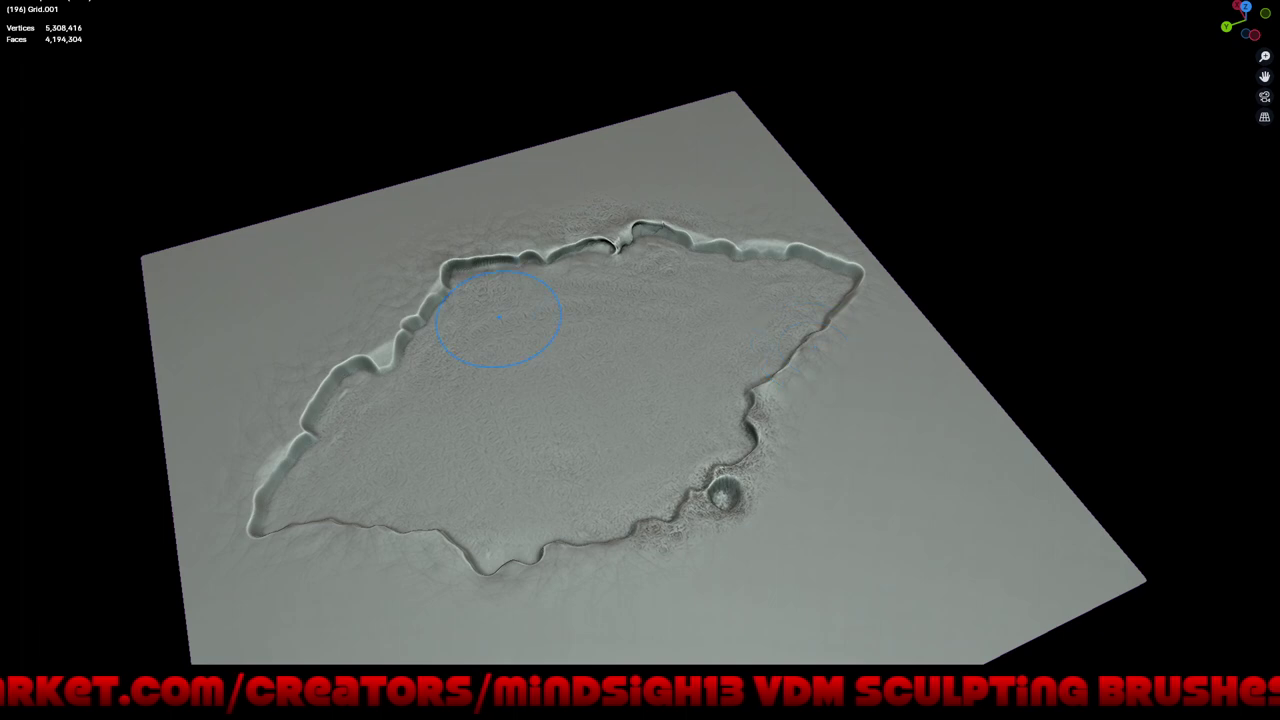
scroll(500, 323, up, 3)
- Carve a dark crease around the bend to close the crater outline, and add a small bump beside it
mouse_move(453, 285)
middle_down()
mouse_move(560, 334)
mouse_move(748, 379)
middle_up()
middle_drag(711, 266, 655, 230)
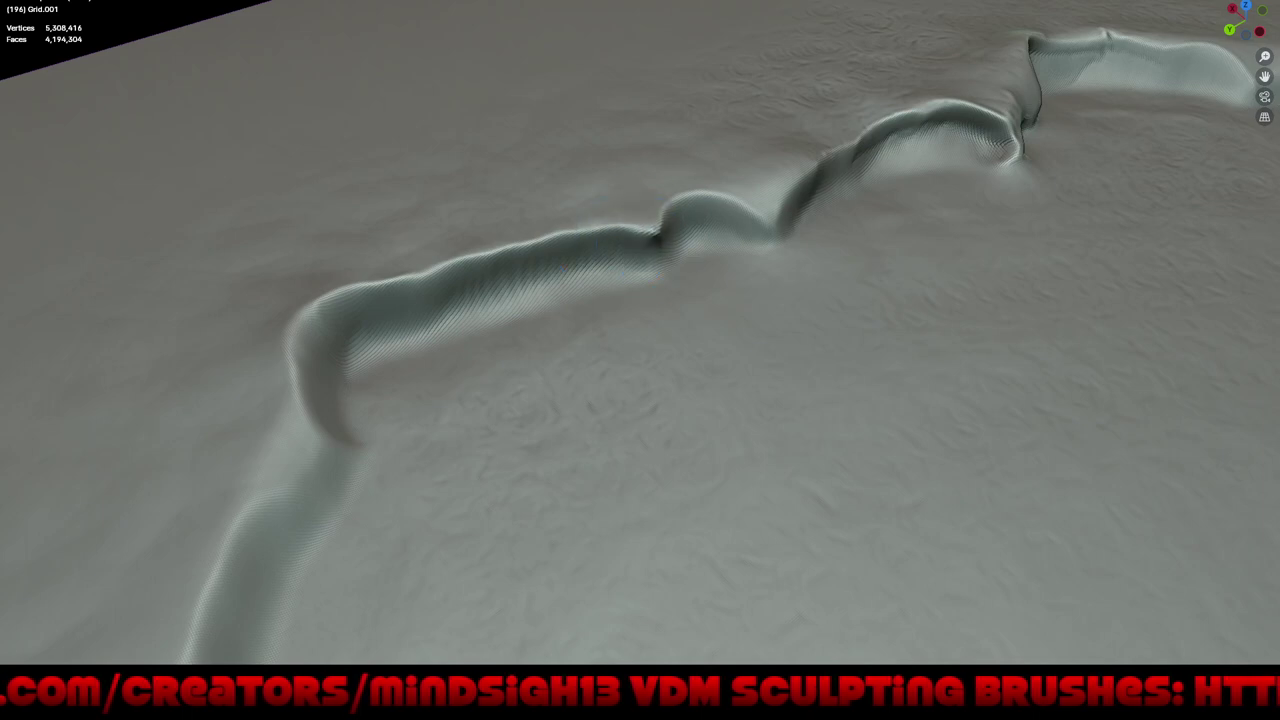
mouse_move(658, 246)
mouse_down()
mouse_move(525, 248)
mouse_move(402, 307)
mouse_up()
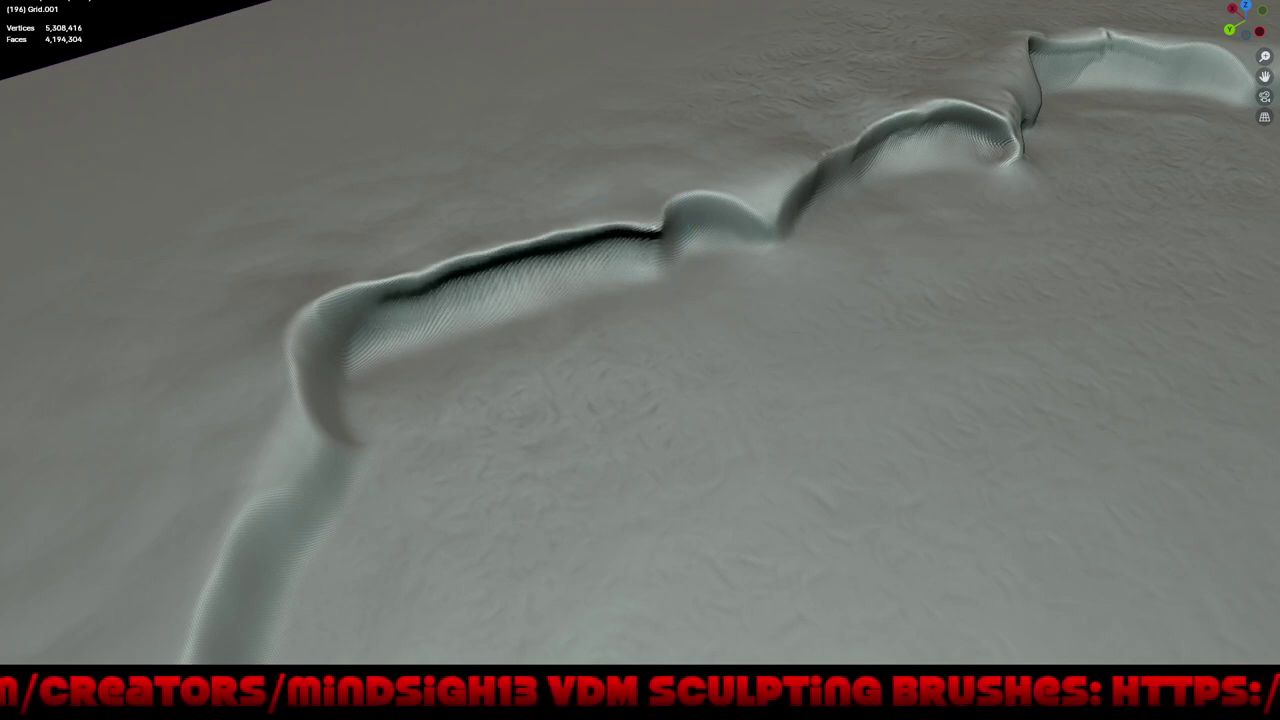
mouse_move(370, 300)
mouse_down()
mouse_move(322, 352)
mouse_move(345, 435)
mouse_up()
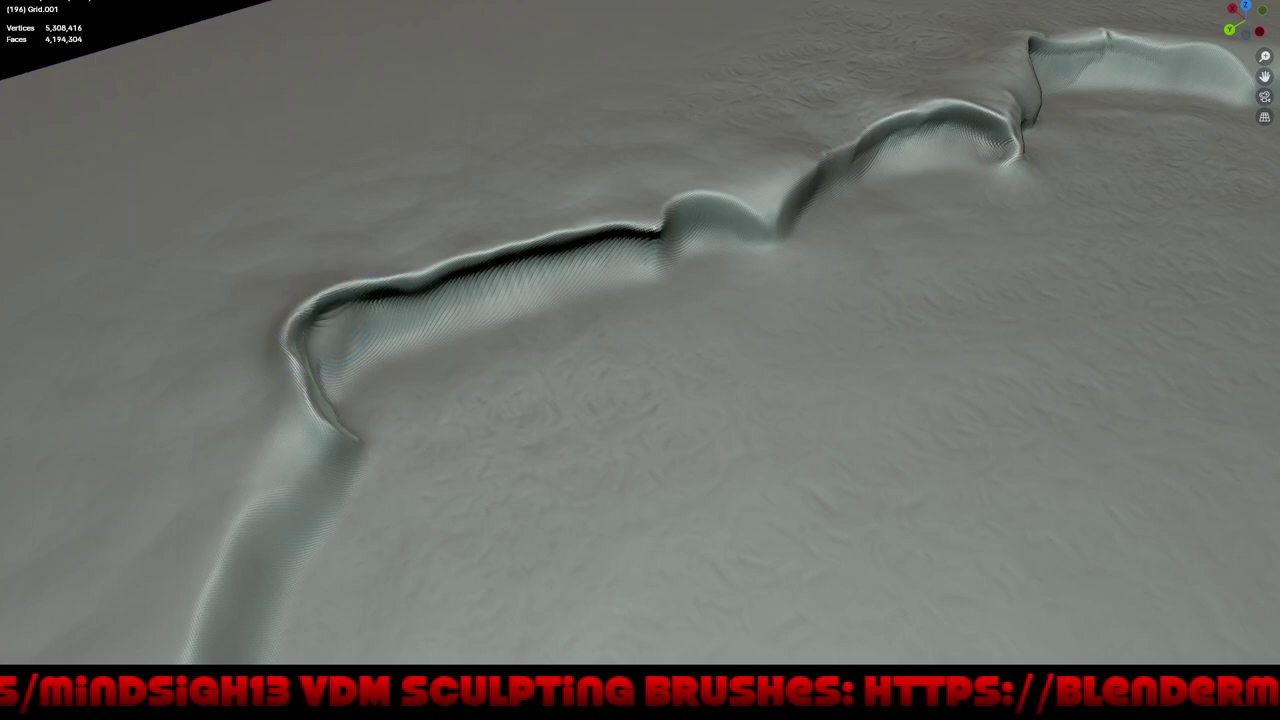
scroll(371, 386, down, 2)
mouse_move(640, 360)
middle_down()
mouse_move(560, 380)
mouse_move(493, 366)
middle_up()
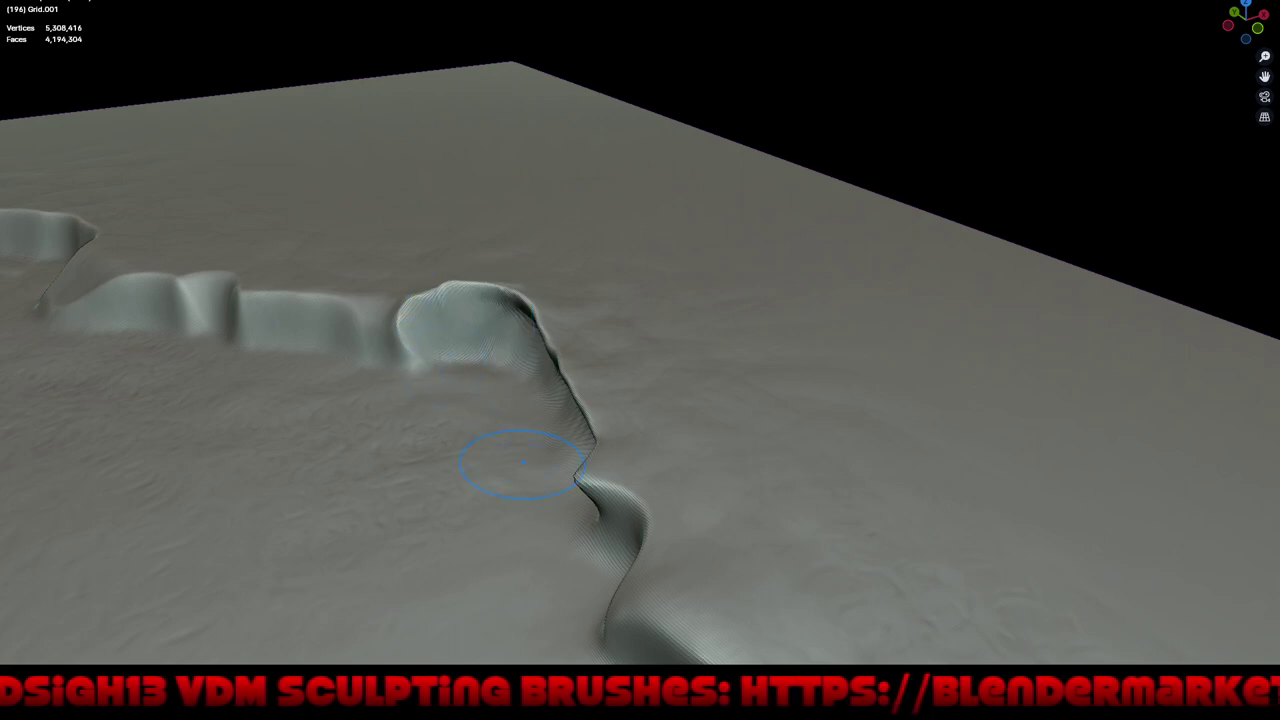
mouse_move(520, 462)
middle_down()
mouse_move(557, 508)
mouse_move(600, 470)
middle_up()
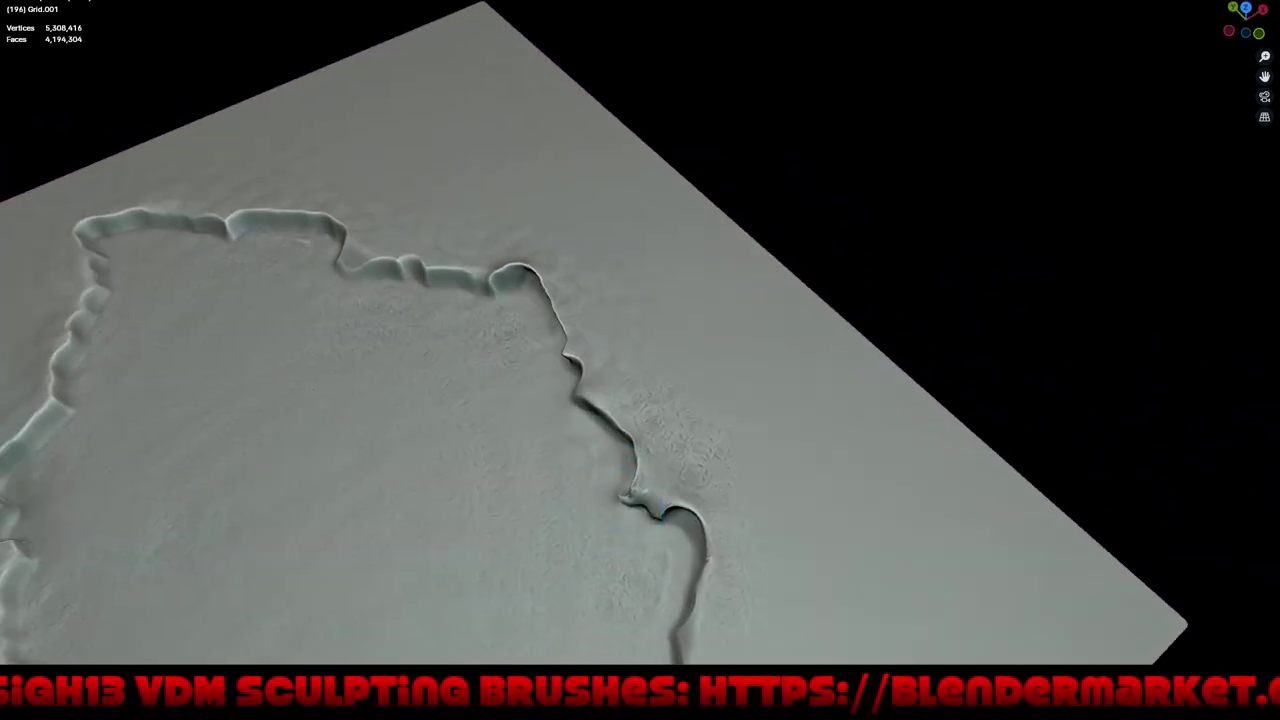
mouse_move(600, 400)
middle_down()
mouse_move(643, 329)
mouse_move(677, 370)
mouse_move(700, 337)
mouse_move(710, 350)
mouse_move(690, 365)
mouse_move(708, 365)
middle_up()
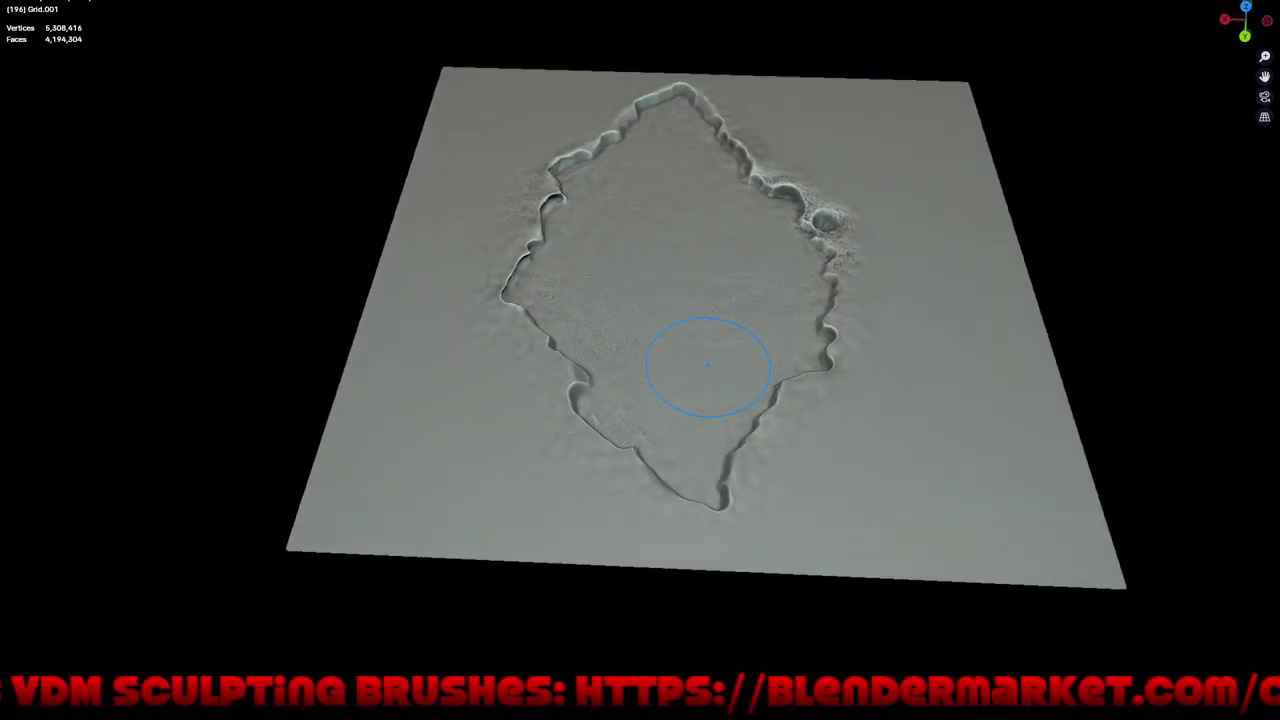
scroll(875, 305, up, 1)
scroll(870, 312, up, 3)
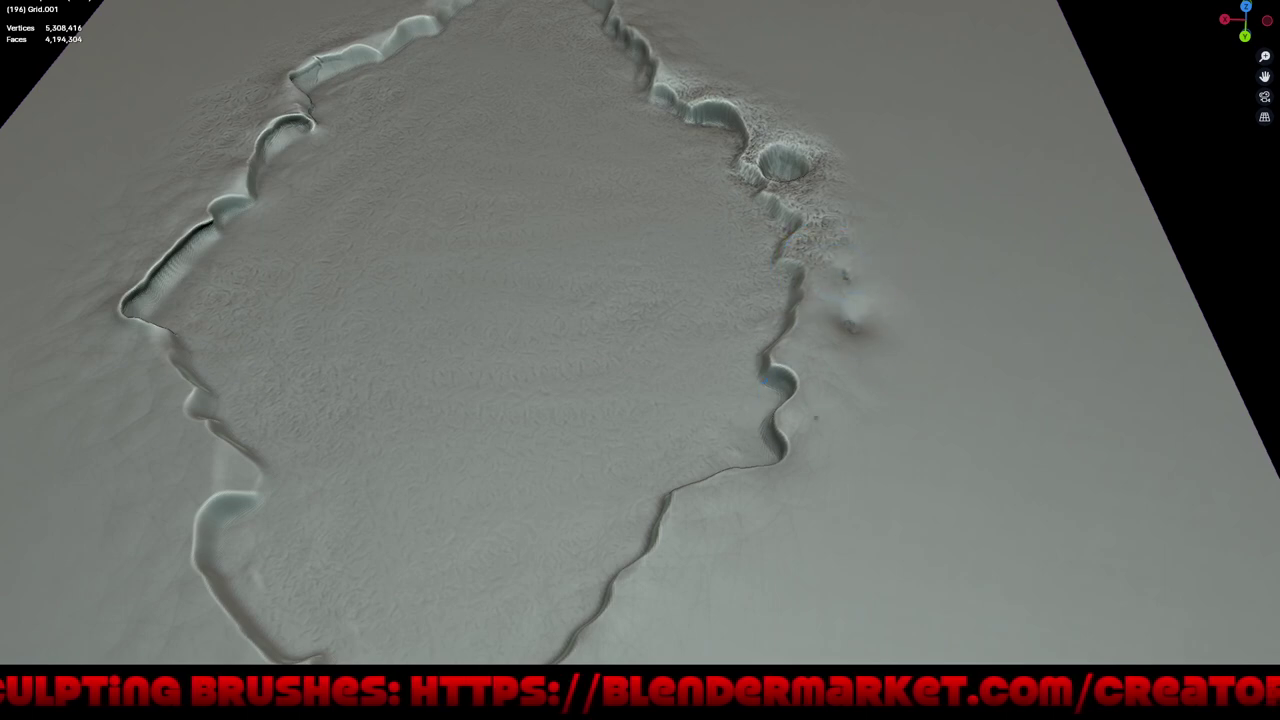
click(815, 428)
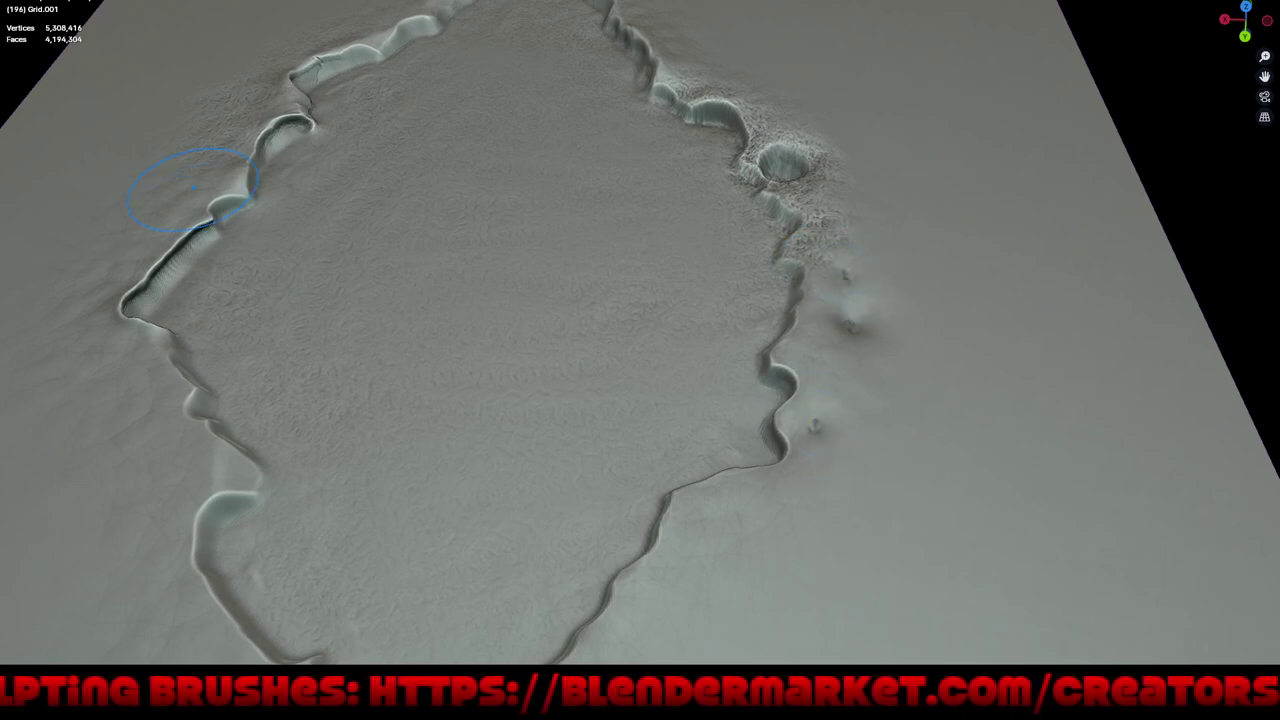
shift+middle_drag(246, 272, 406, 162)
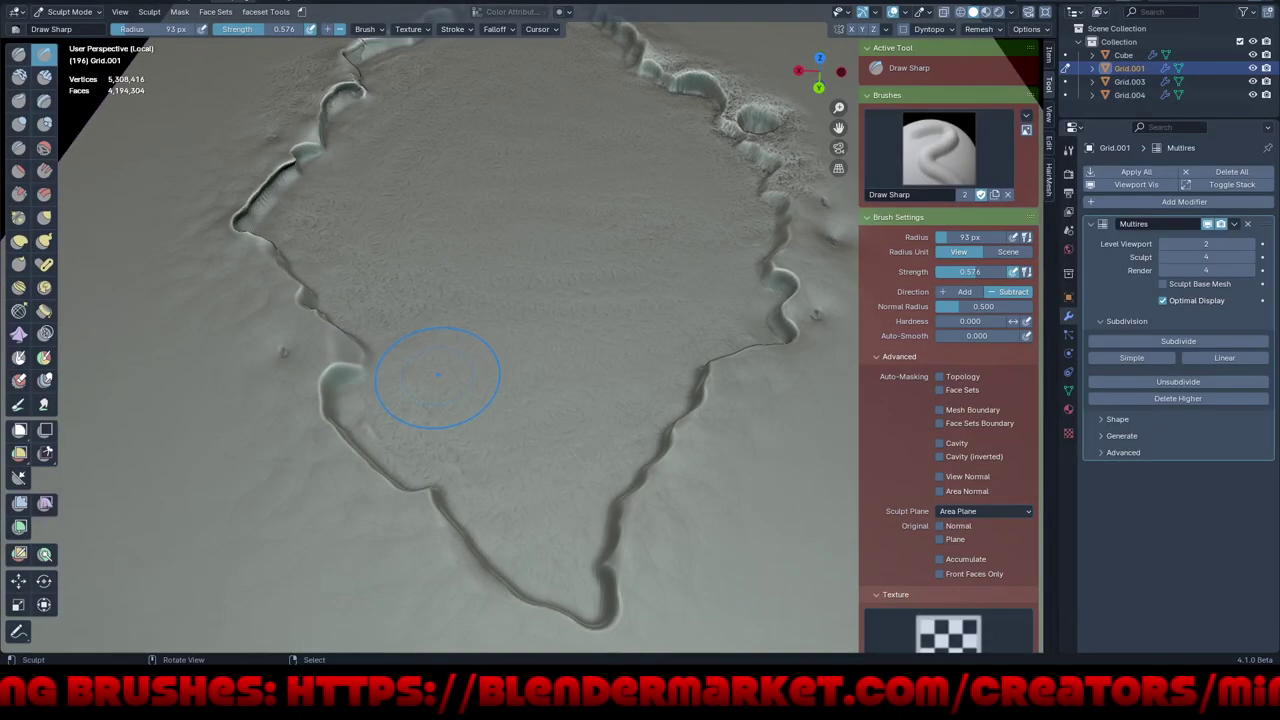
- Switch to Draw with the Flesh_Eater brush and roughen a patch just below the crater's lower-right rim
key(q)
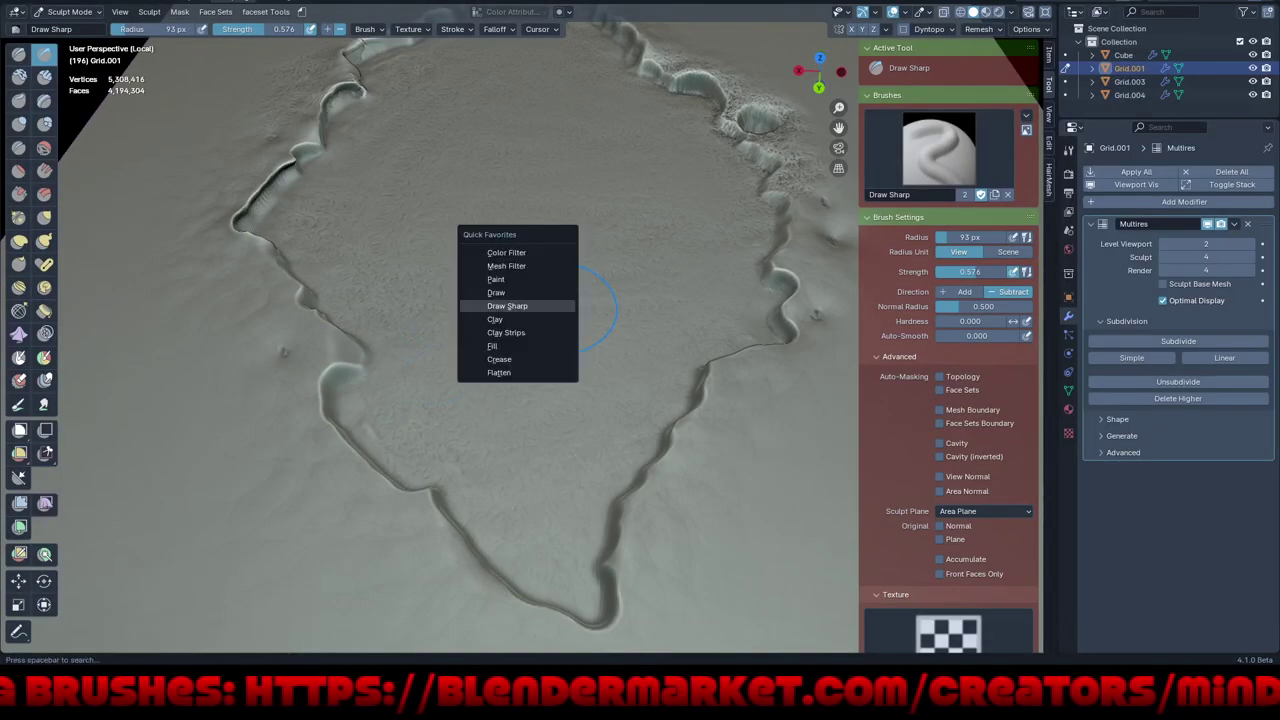
click(565, 292)
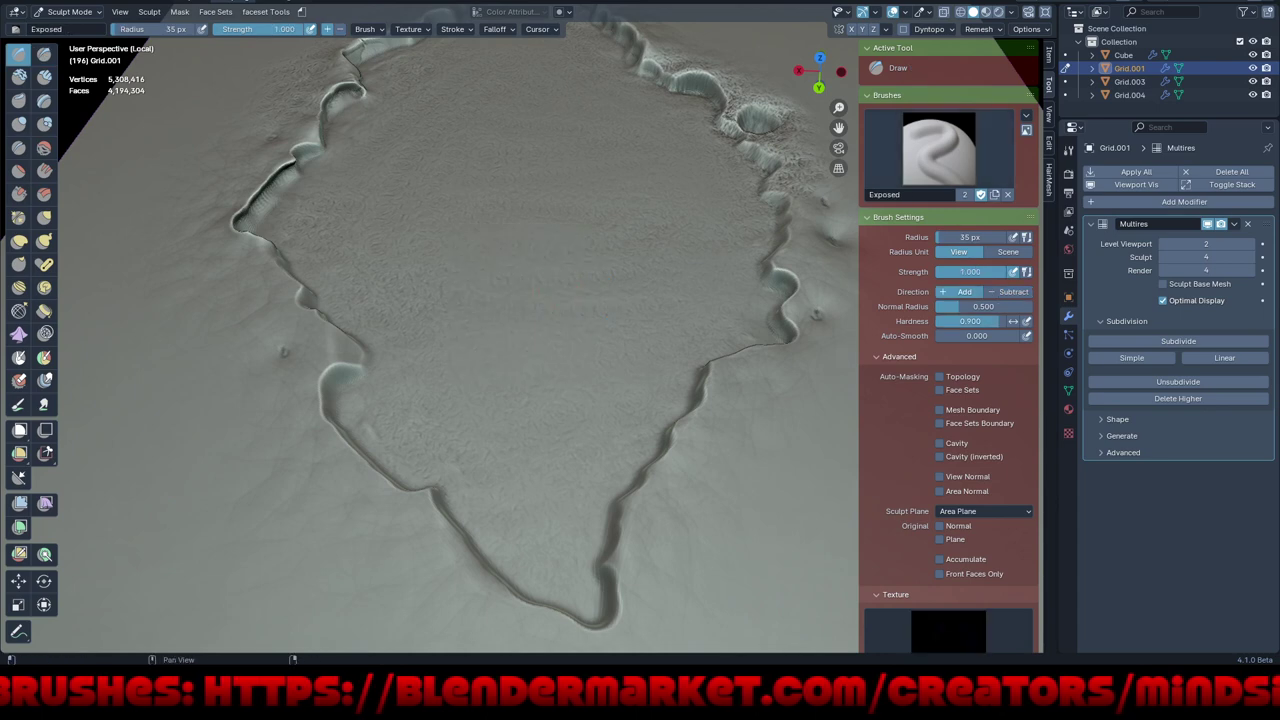
click(938, 150)
click(820, 350)
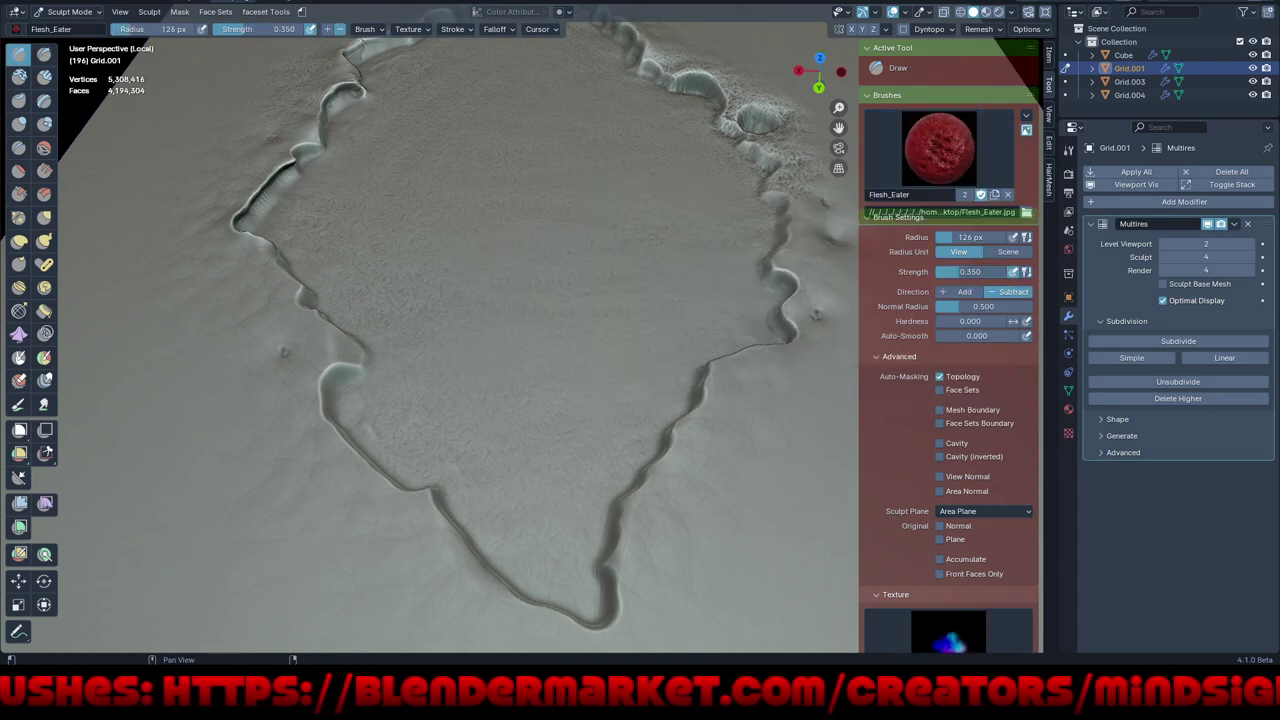
drag(699, 483, 690, 570)
middle_drag(777, 400, 560, 394)
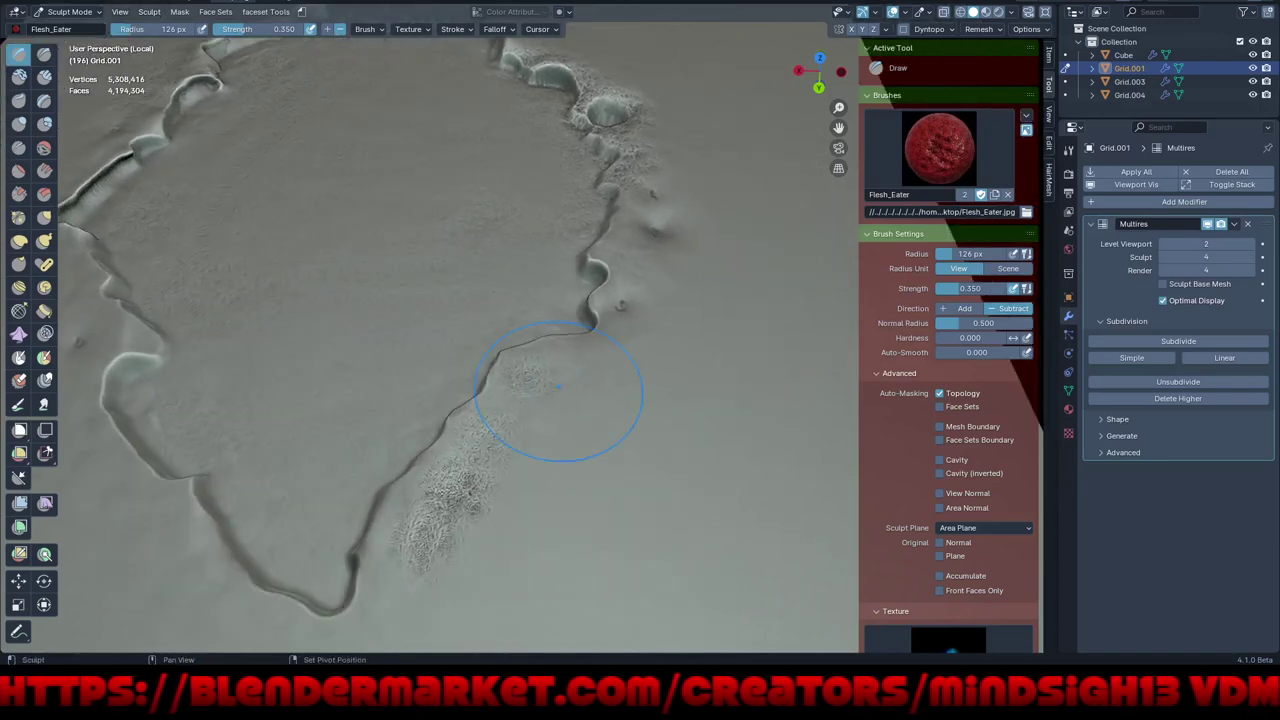
key(ctrl+space)
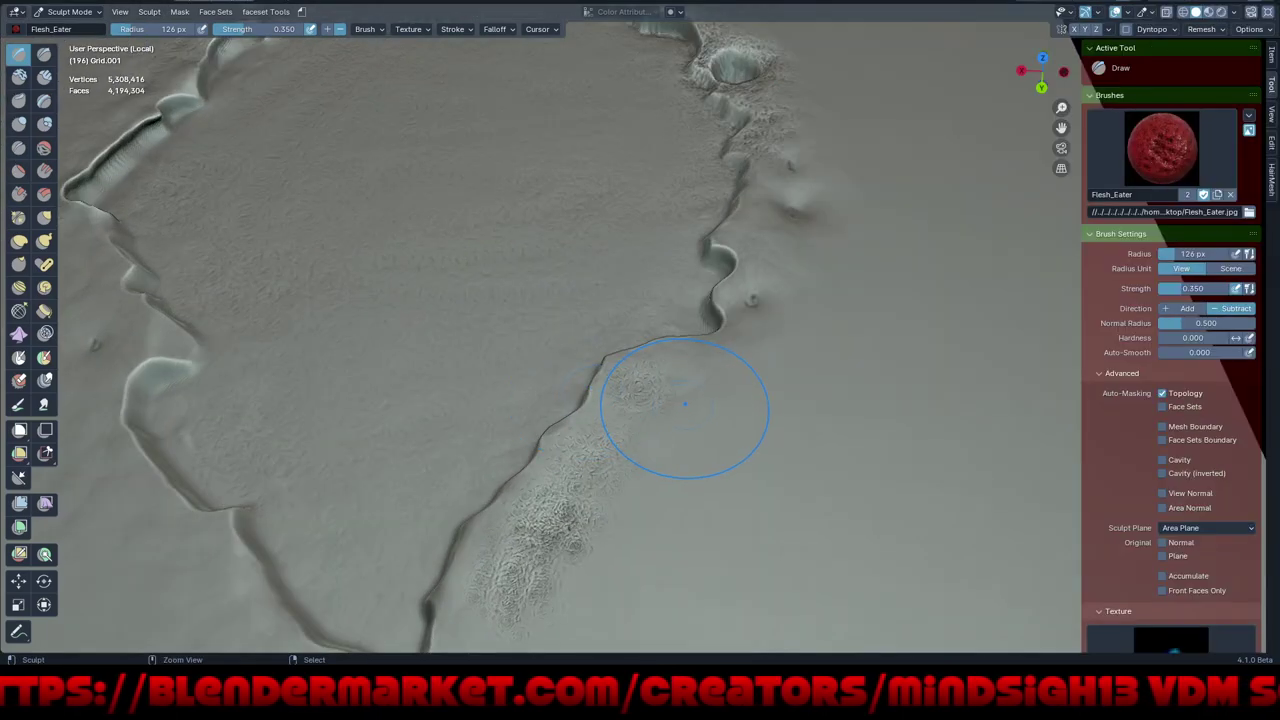
- Add dark textured Flesh_Eater dabs beside and below the crater rim
key(n)
middle_drag(680, 408, 905, 437)
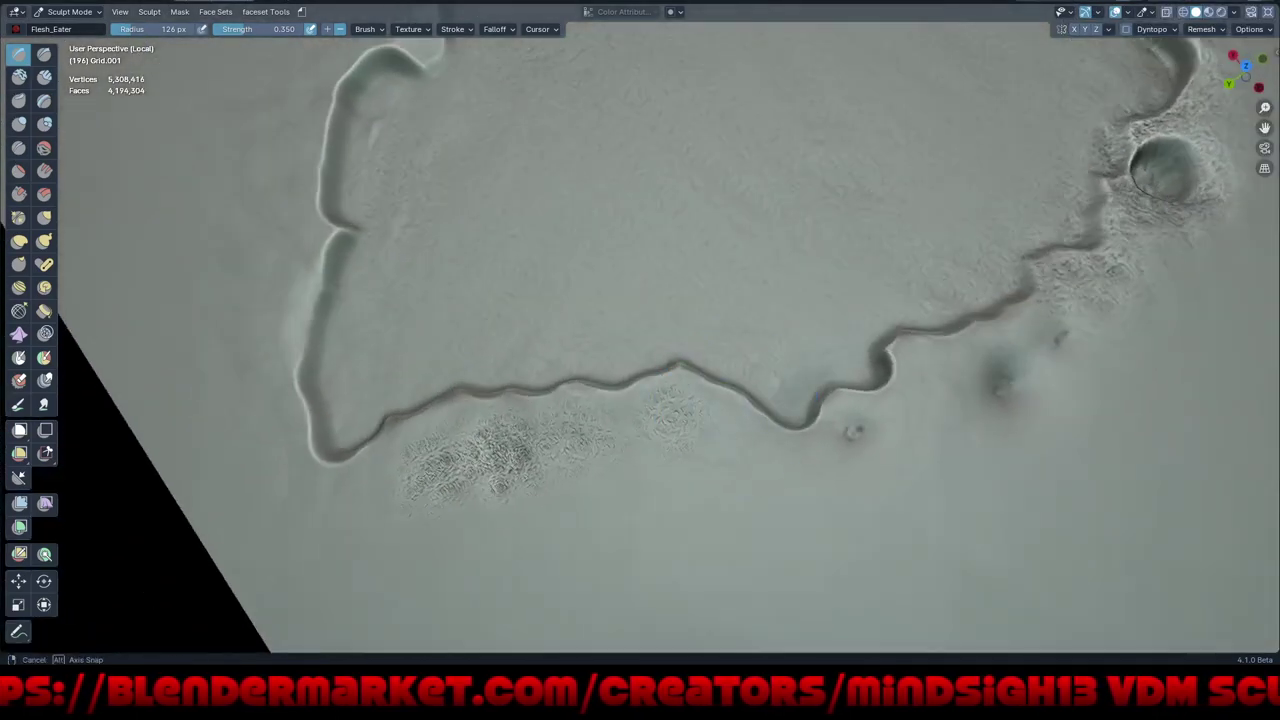
drag(858, 430, 856, 432)
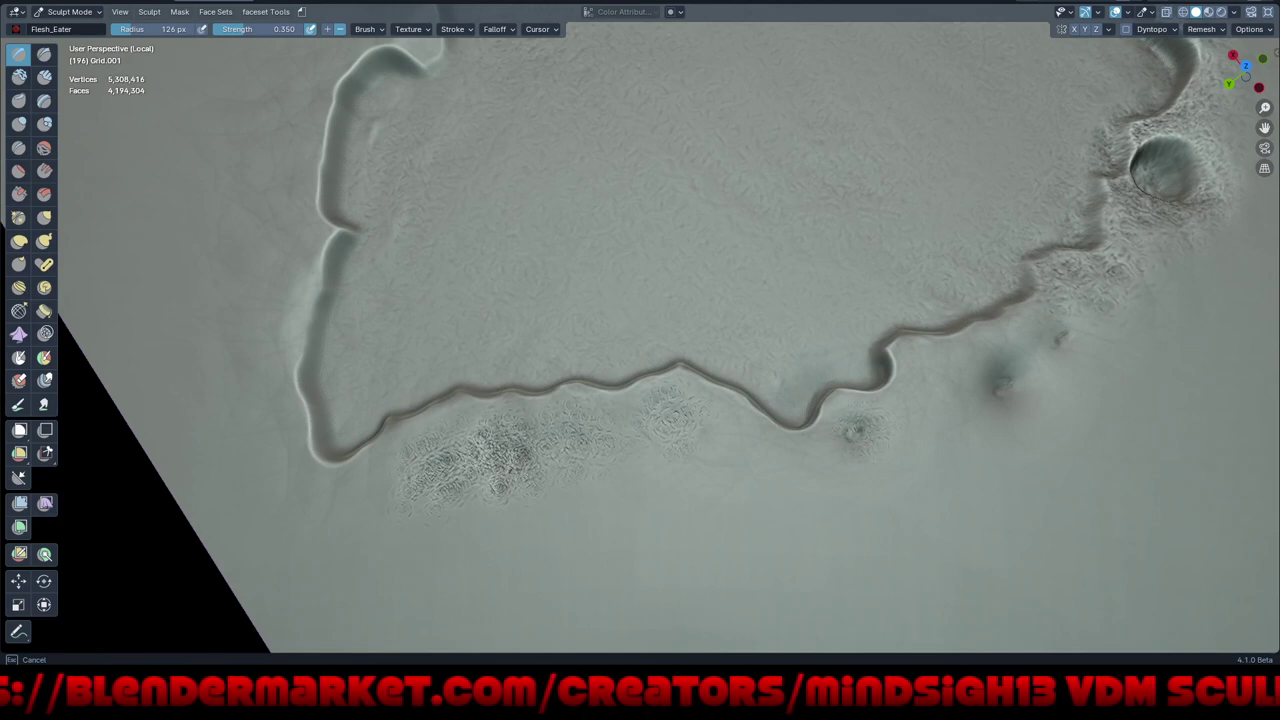
click(991, 381)
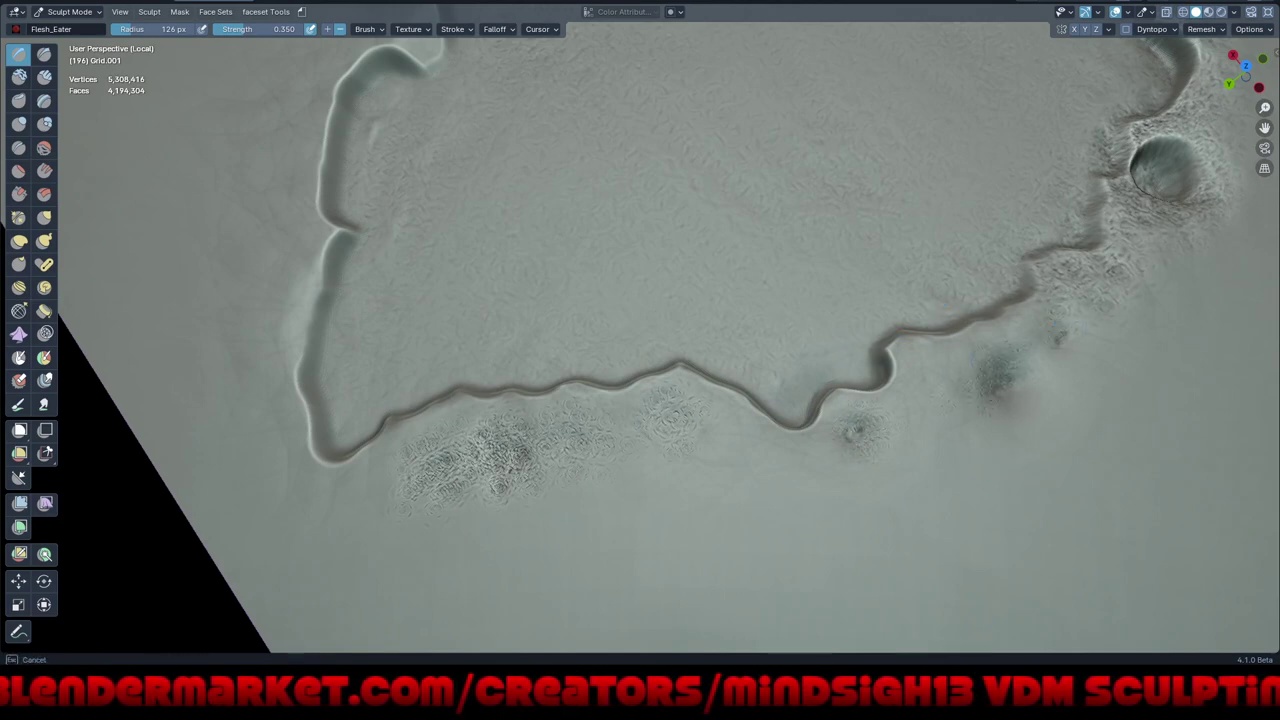
click(920, 427)
click(727, 463)
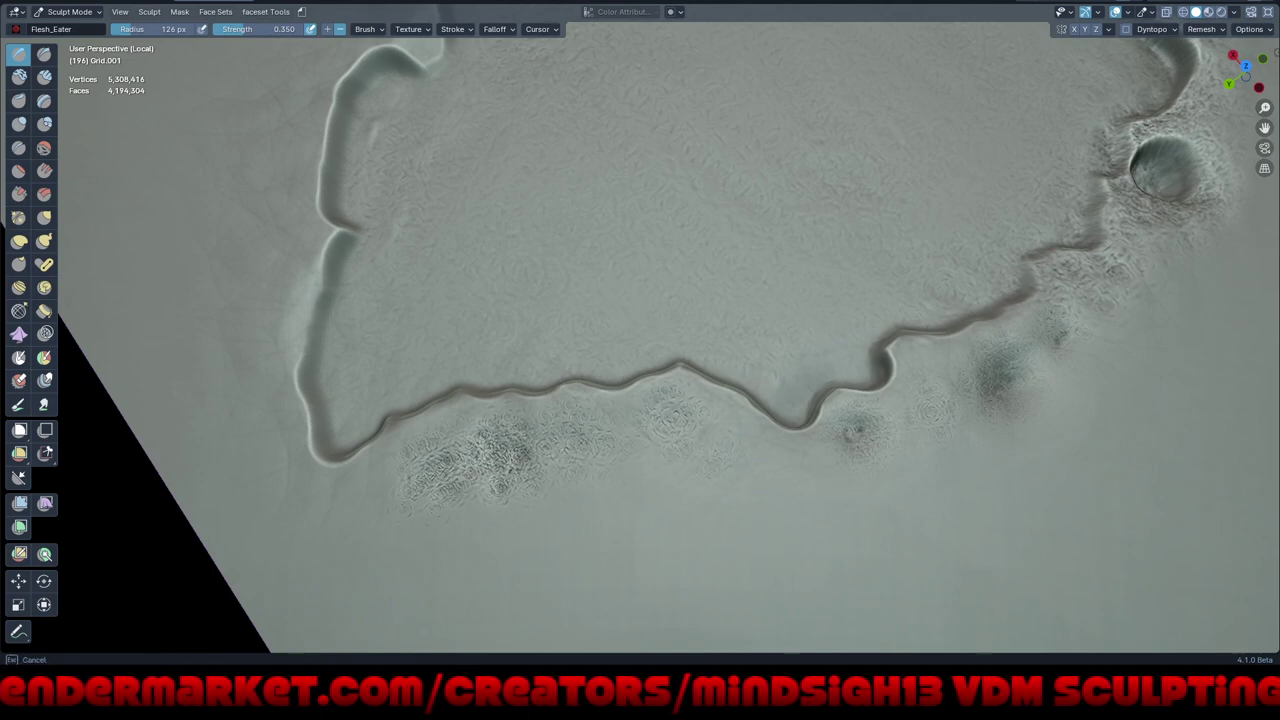
click(747, 483)
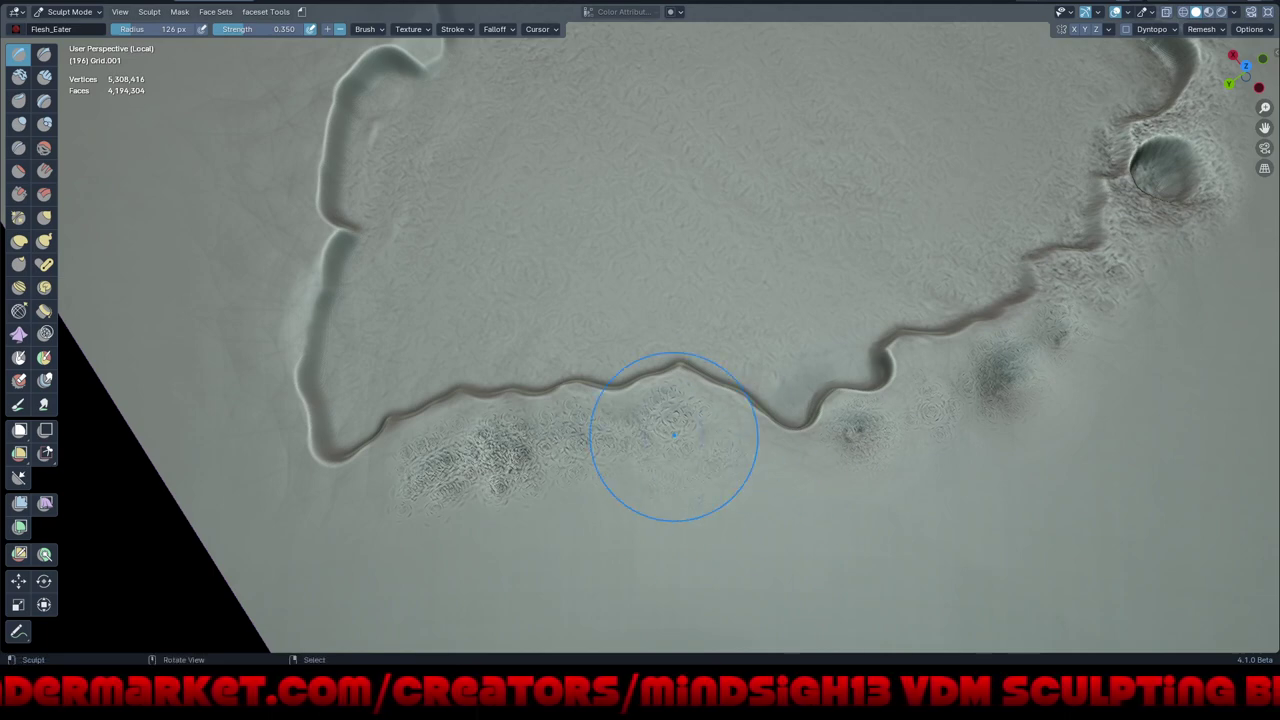
- Lower the Flesh_Eater strength to 0.176 and blend the textured patch below the rim
key(shift+f)
click(656, 448)
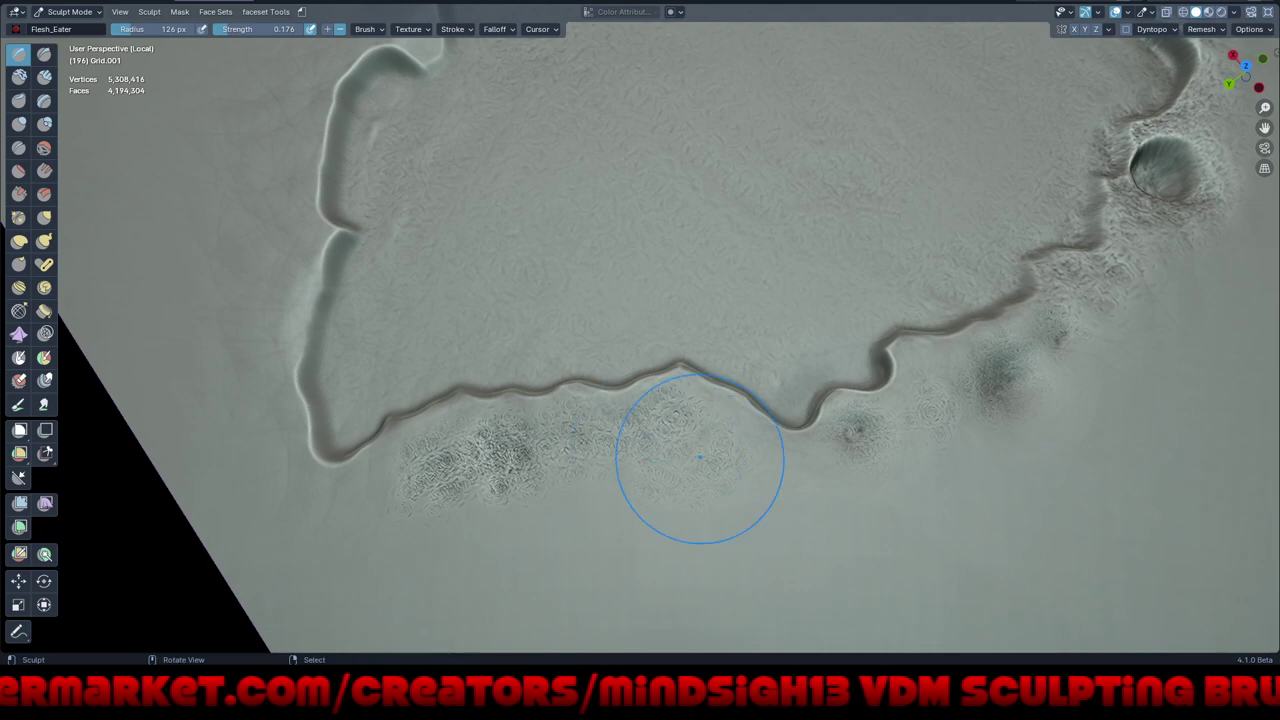
middle_drag(700, 457, 714, 471)
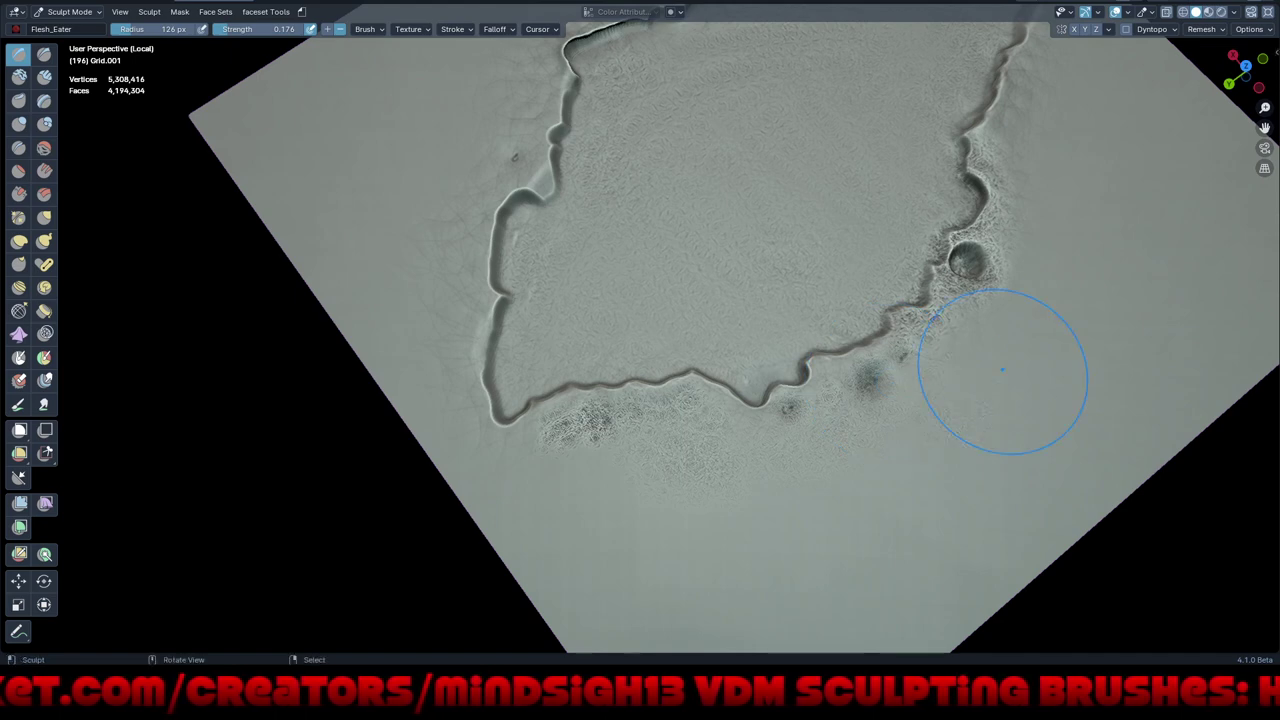
shift+middle_drag(1003, 374, 721, 378)
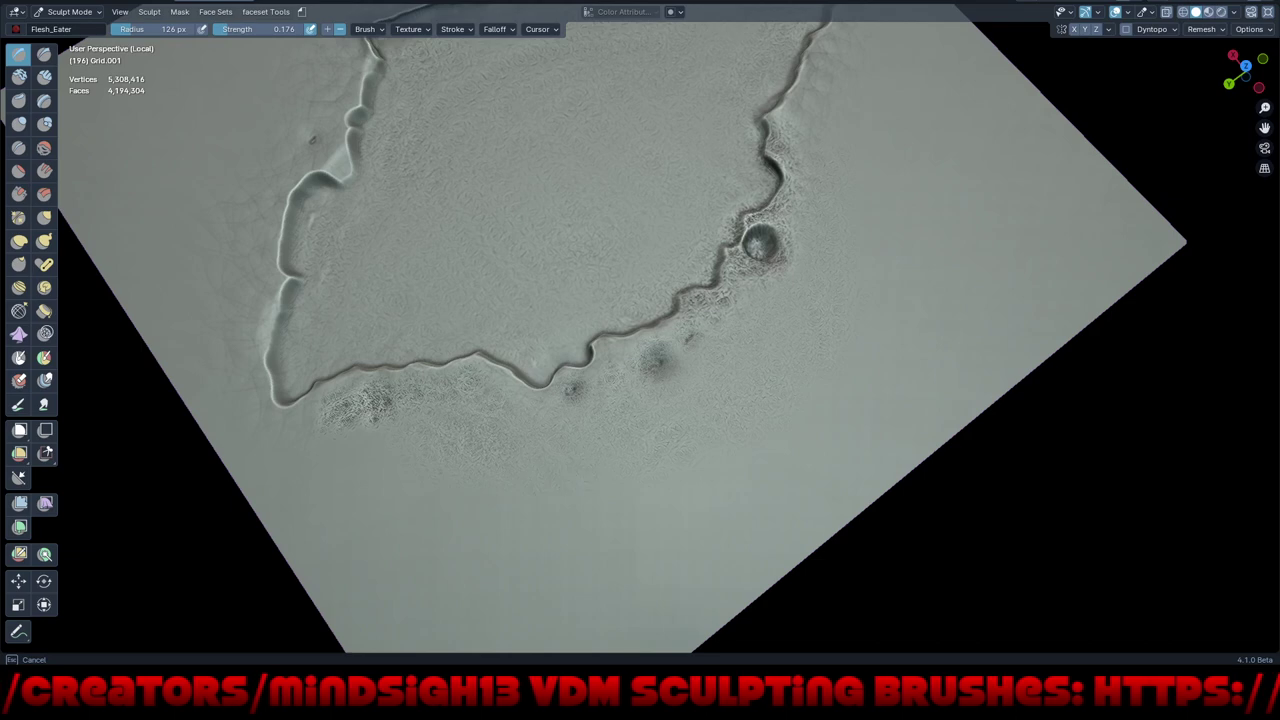
middle_drag(626, 400, 634, 300)
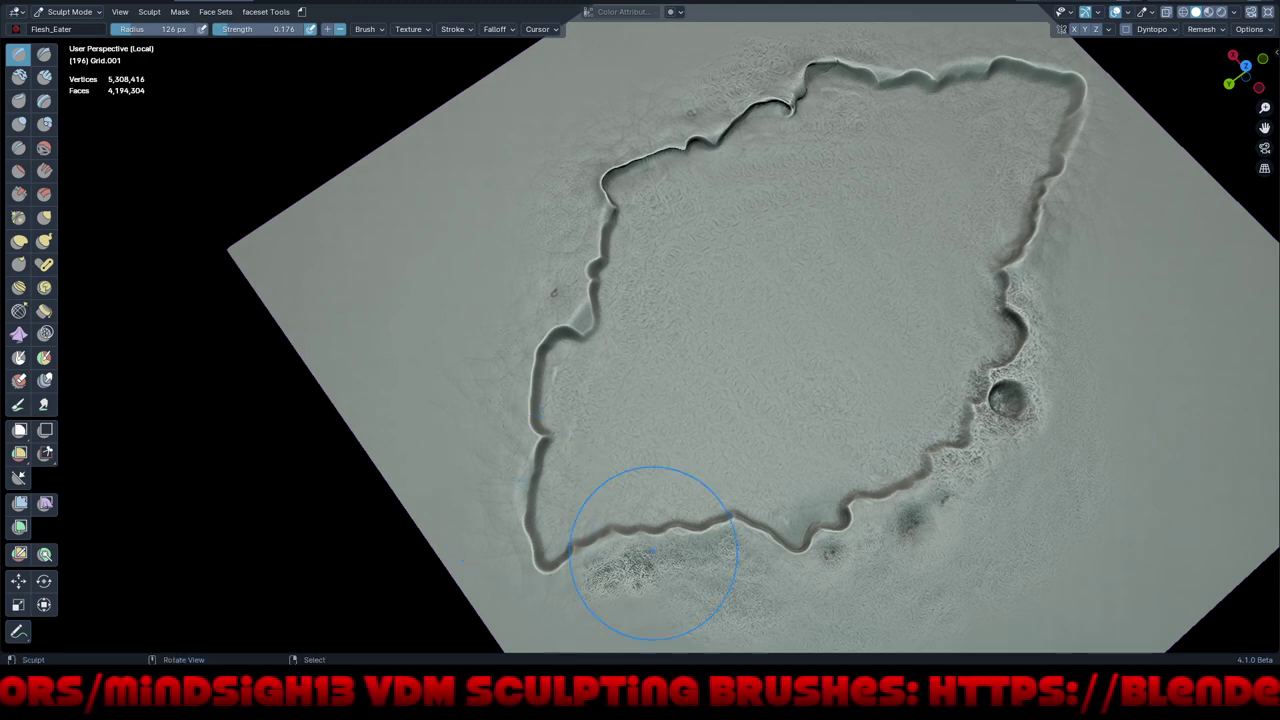
mouse_move(657, 529)
shift+middle_down()
mouse_move(665, 427)
mouse_move(560, 470)
shift+middle_up()
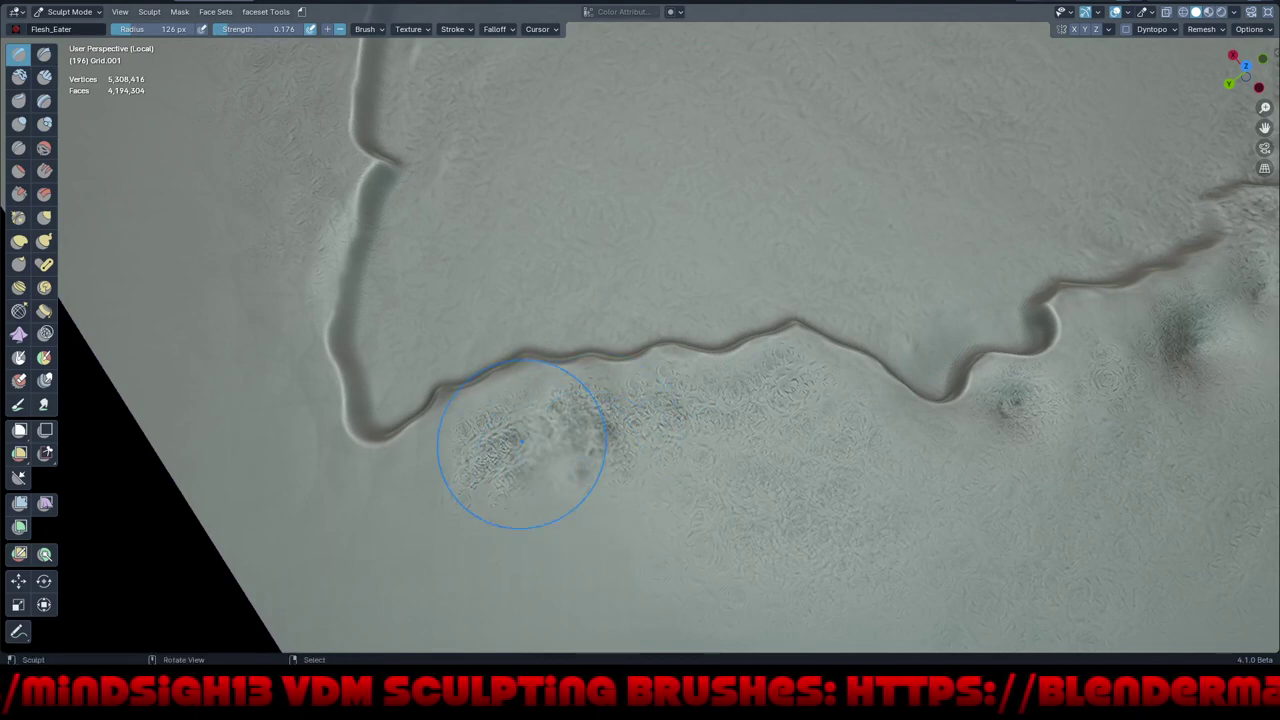
drag(530, 456, 520, 465)
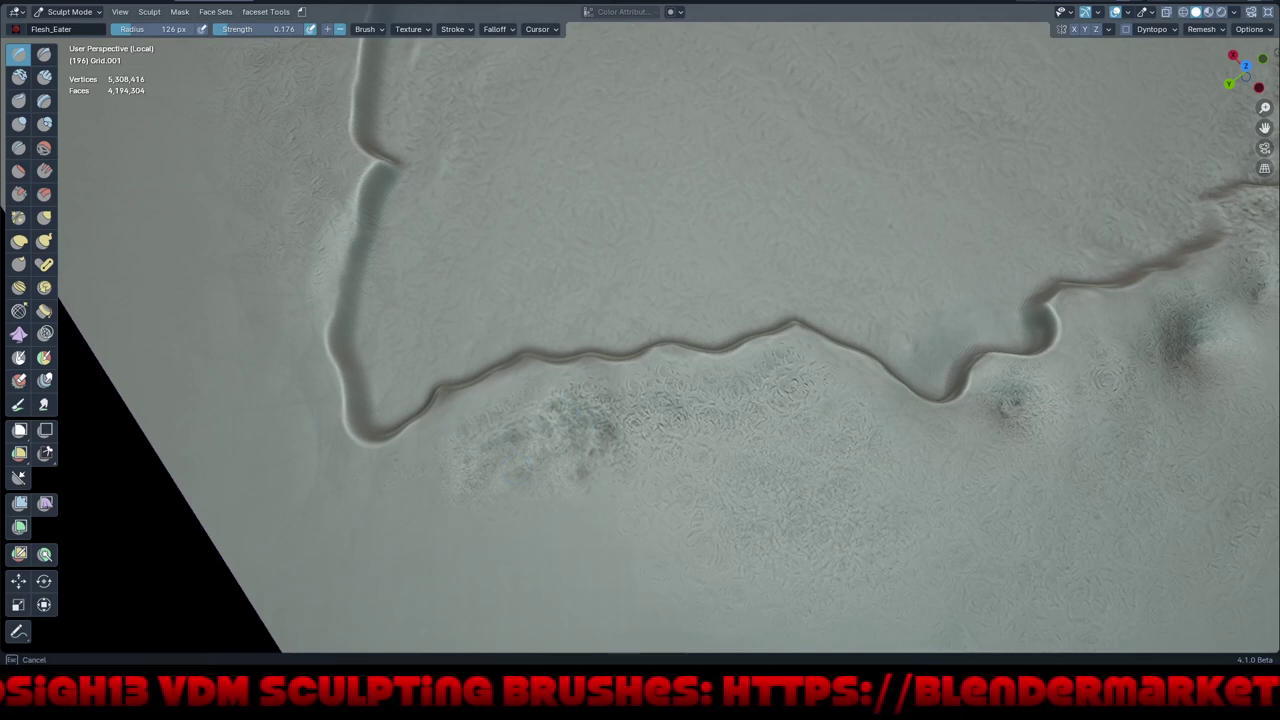
- Darken a spot beside the rim and add rough texture along the carved rim
mouse_move(409, 257)
middle_down()
mouse_move(520, 300)
mouse_move(592, 543)
mouse_move(933, 470)
mouse_move(900, 334)
middle_up()
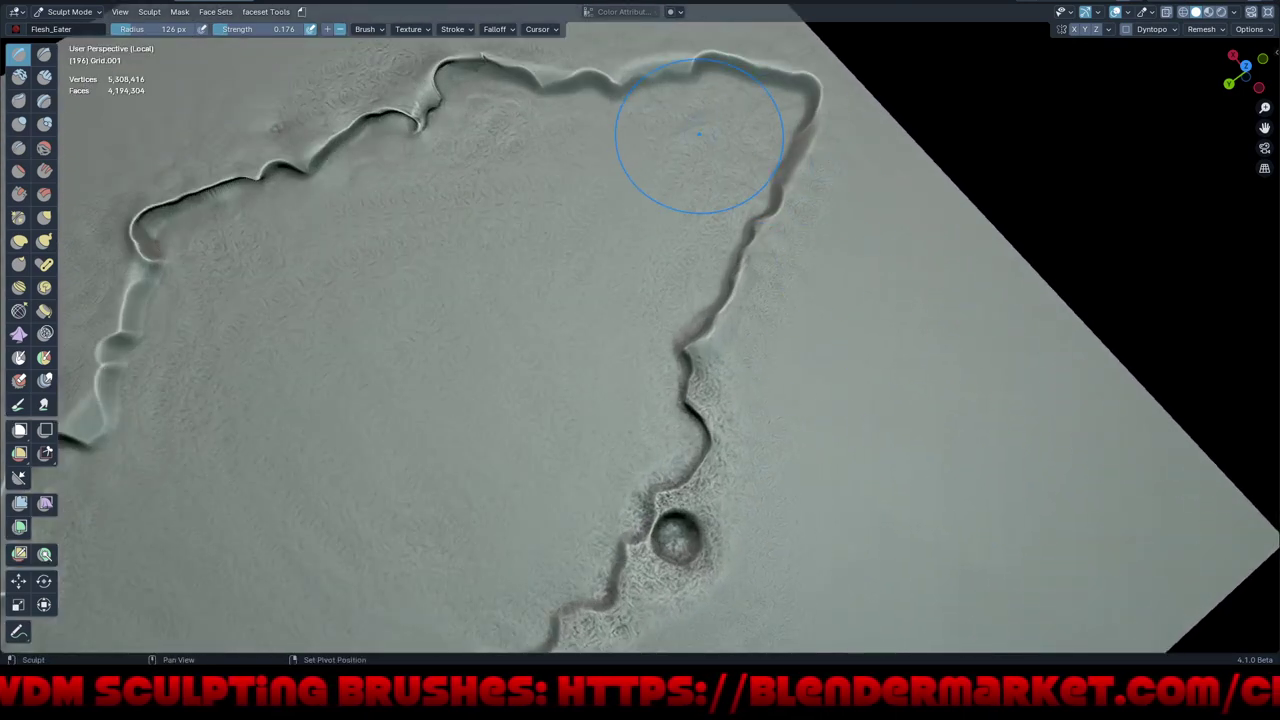
middle_drag(686, 143, 783, 284)
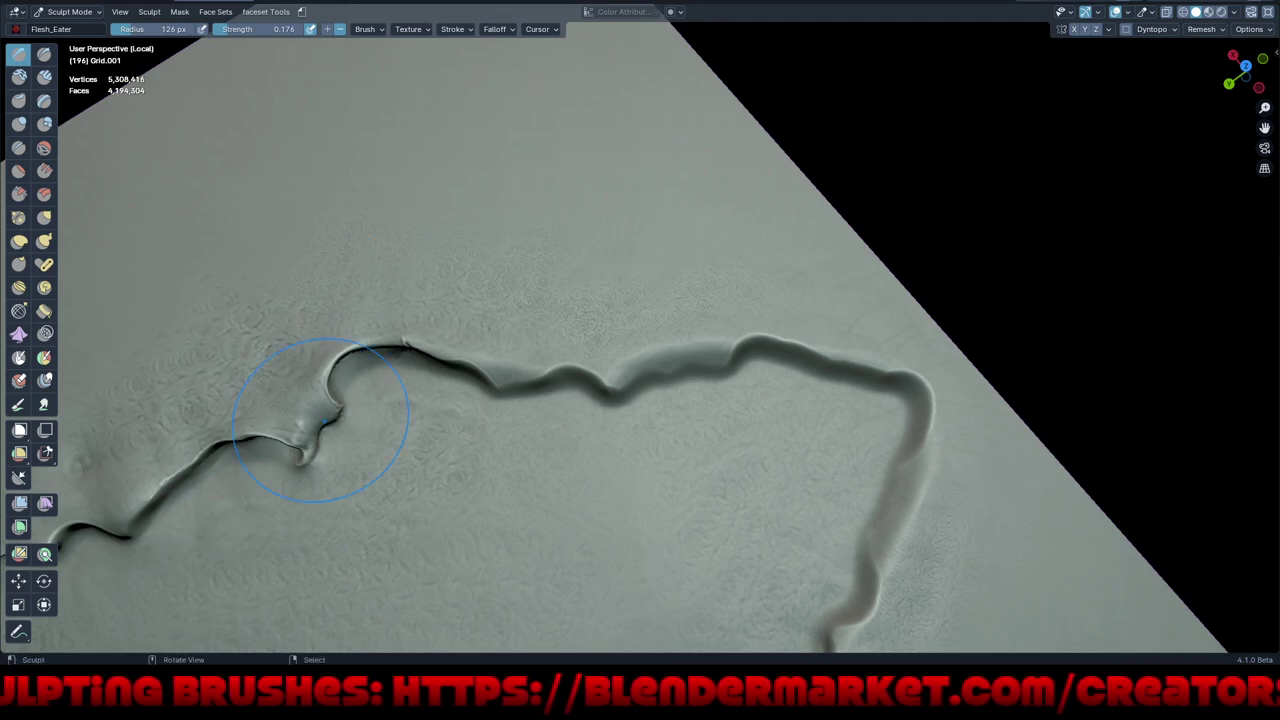
shift+middle_drag(329, 428, 757, 271)
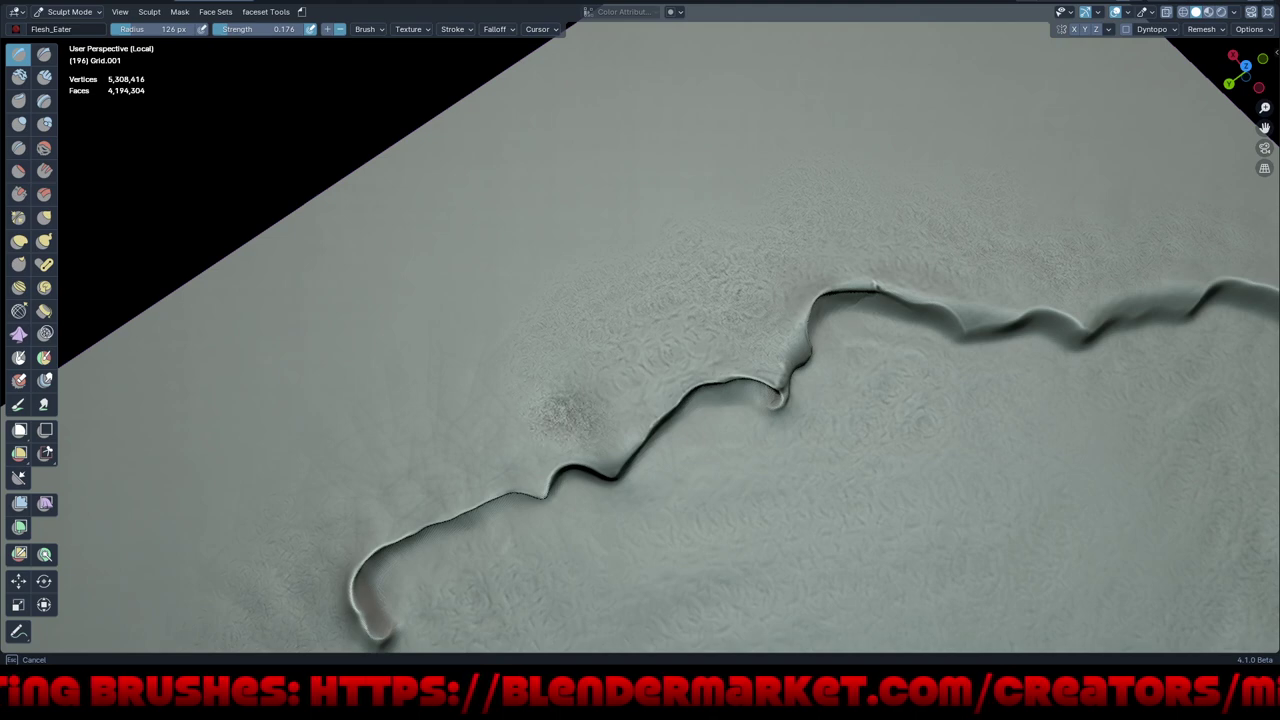
drag(558, 425, 532, 410)
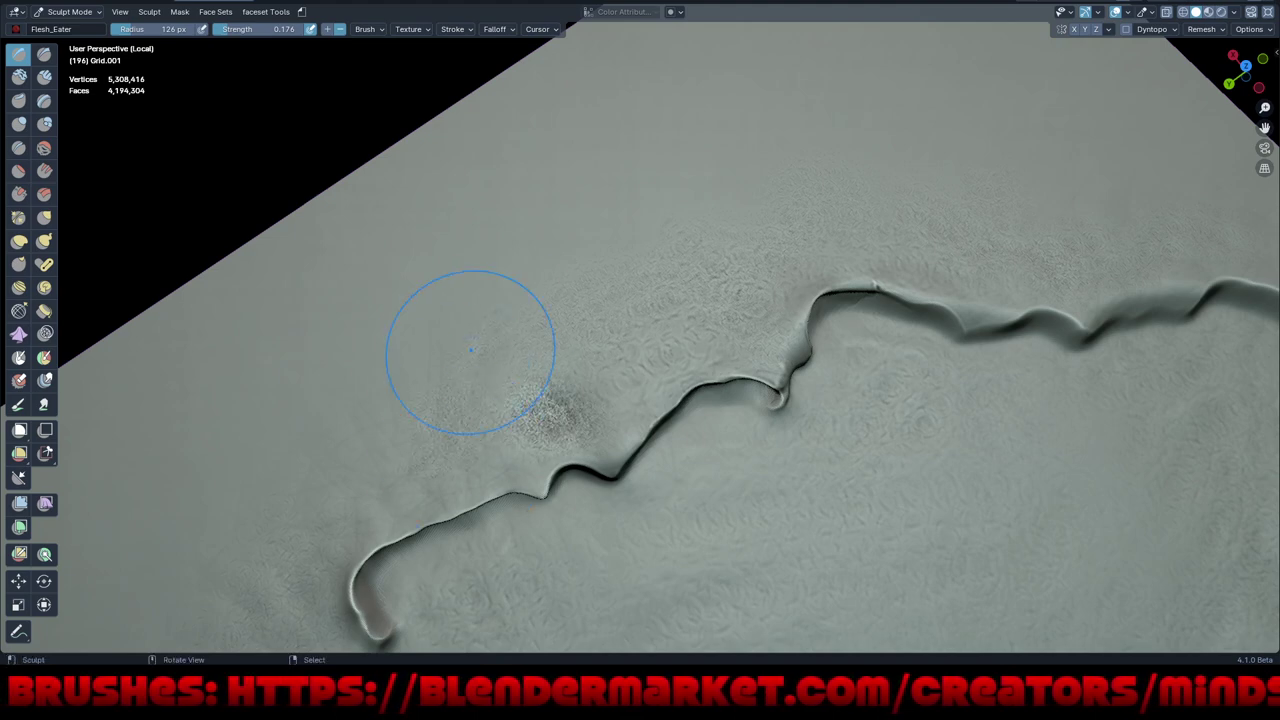
ctrl+middle_drag(594, 286, 609, 328)
drag(609, 328, 737, 249)
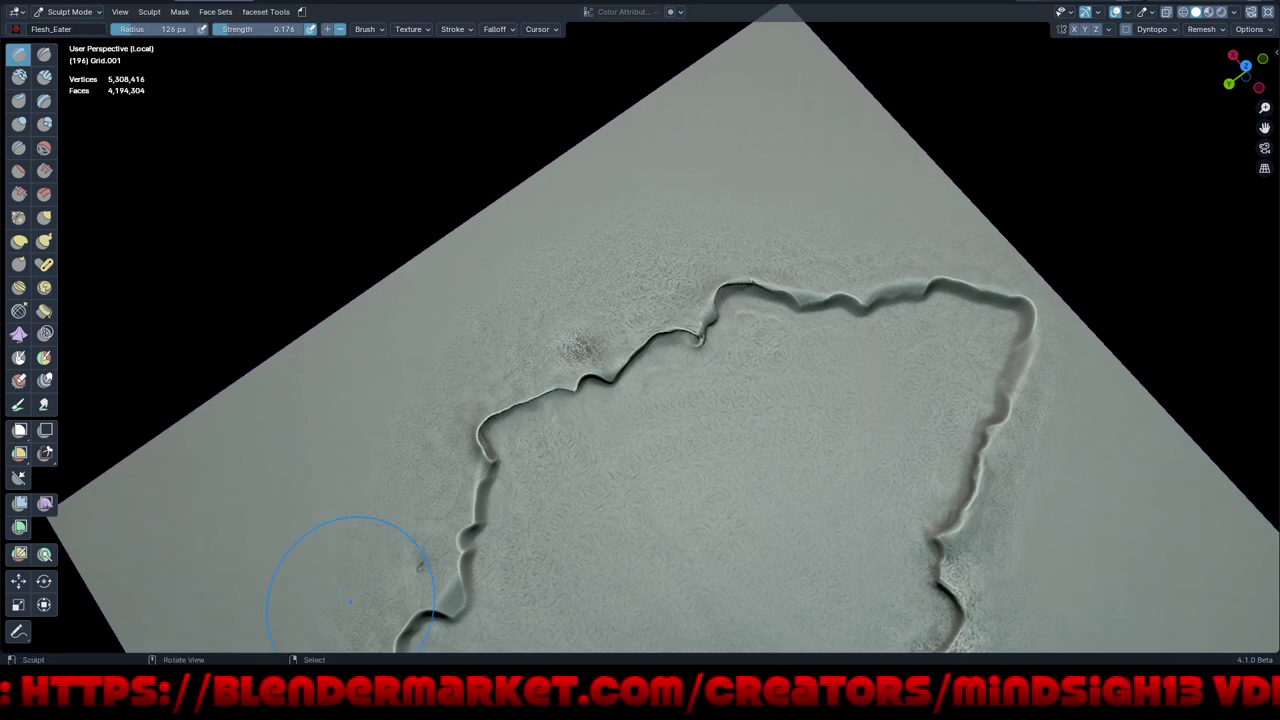
- Add fine texture near the crater's lower edge, ending on a tilted perspective view
middle_drag(350, 602, 357, 337)
middle_drag(700, 394, 947, 348)
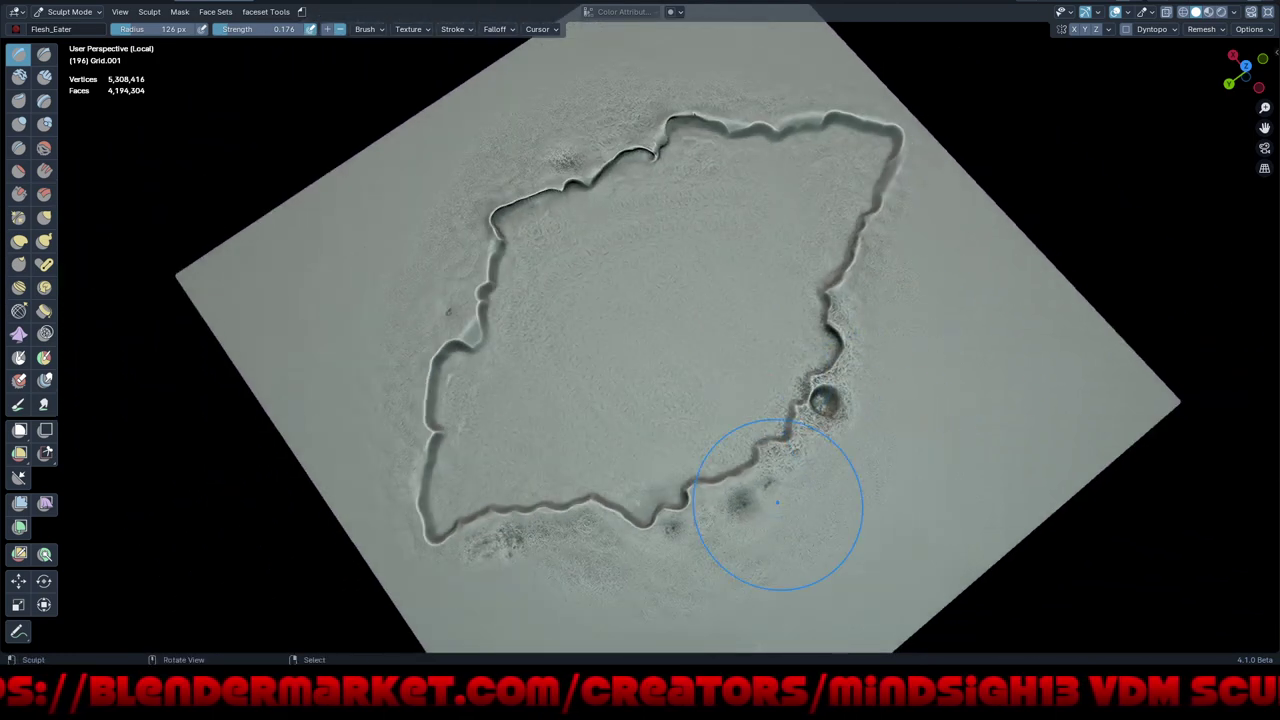
drag(771, 500, 800, 500)
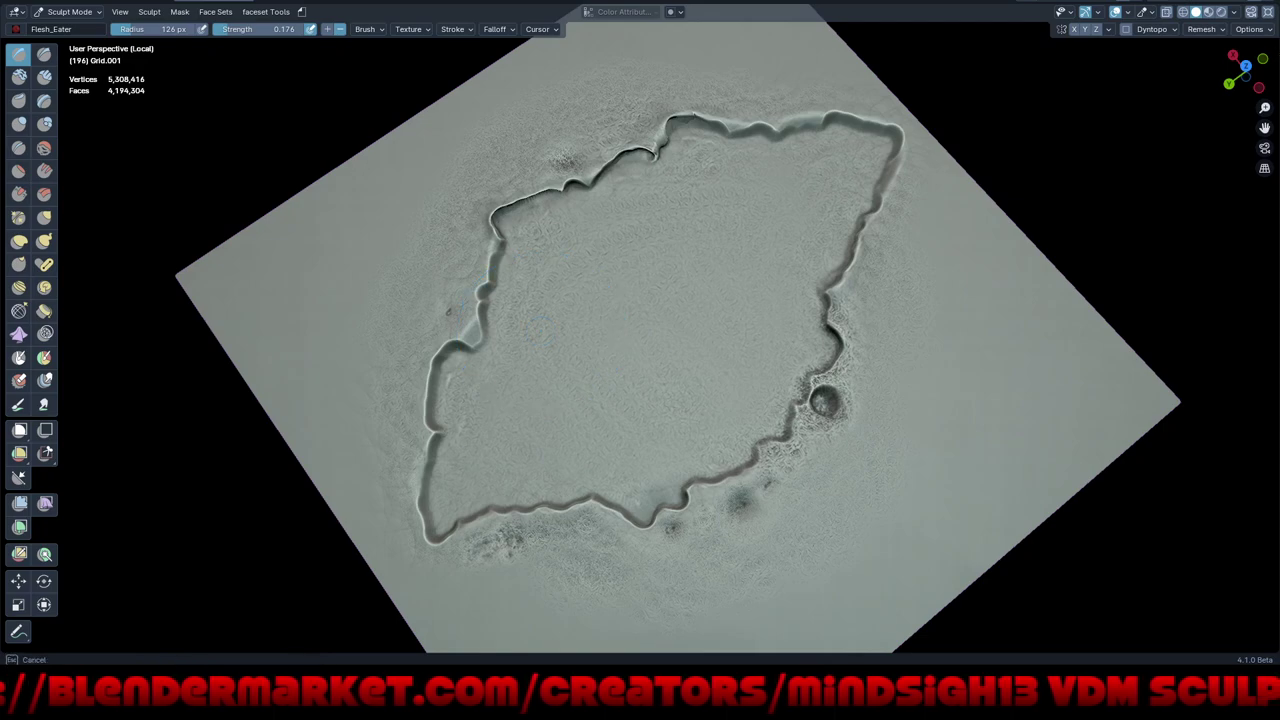
mouse_move(614, 414)
middle_down()
mouse_move(657, 314)
mouse_move(565, 484)
mouse_move(943, 371)
mouse_move(900, 360)
mouse_move(920, 357)
mouse_move(855, 390)
middle_up()
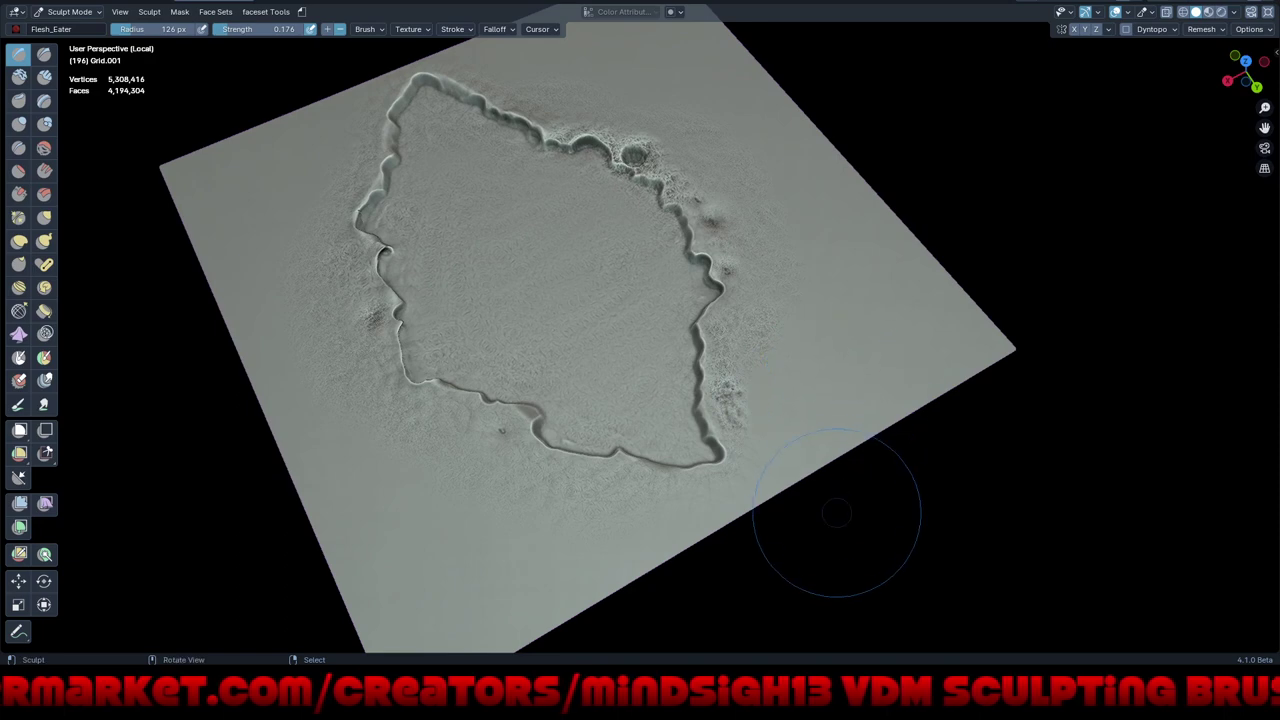
- Overwrite the Exposed VDM brush with a bake of the crater plane and select it
key(n)
scroll(1170, 350, down, 4)
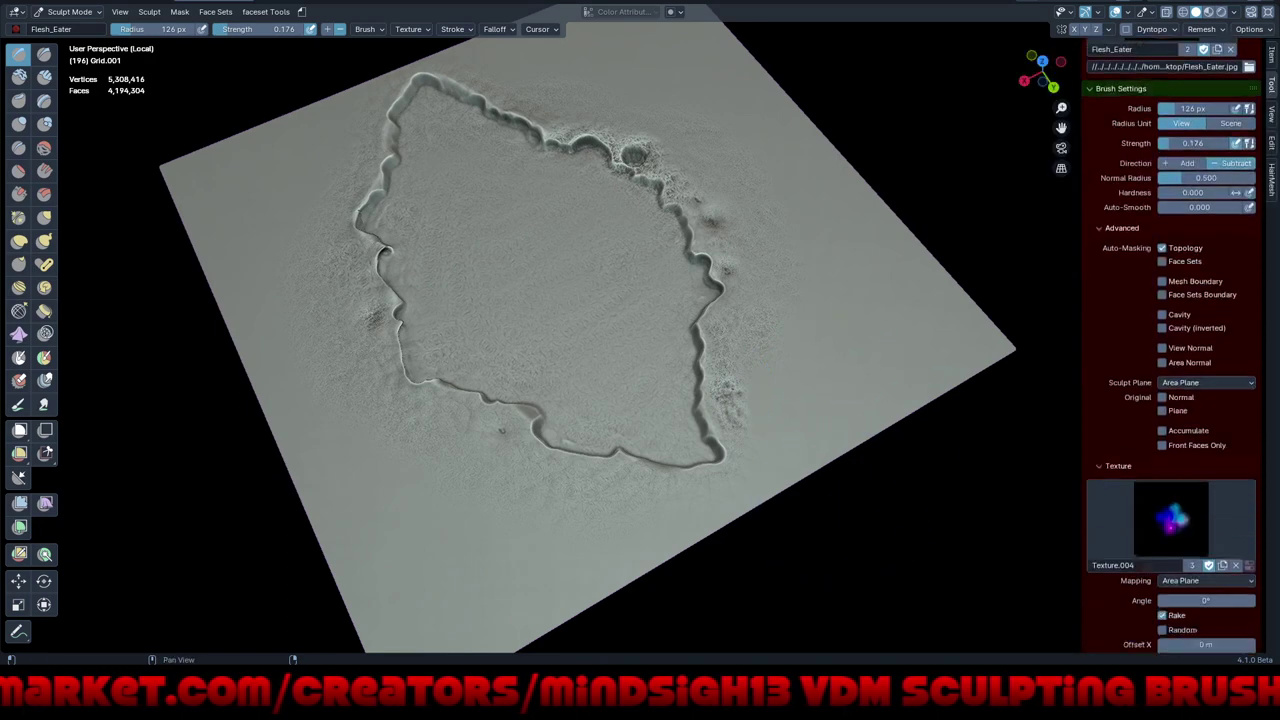
scroll(1170, 350, down, 5)
scroll(1170, 350, down, 5)
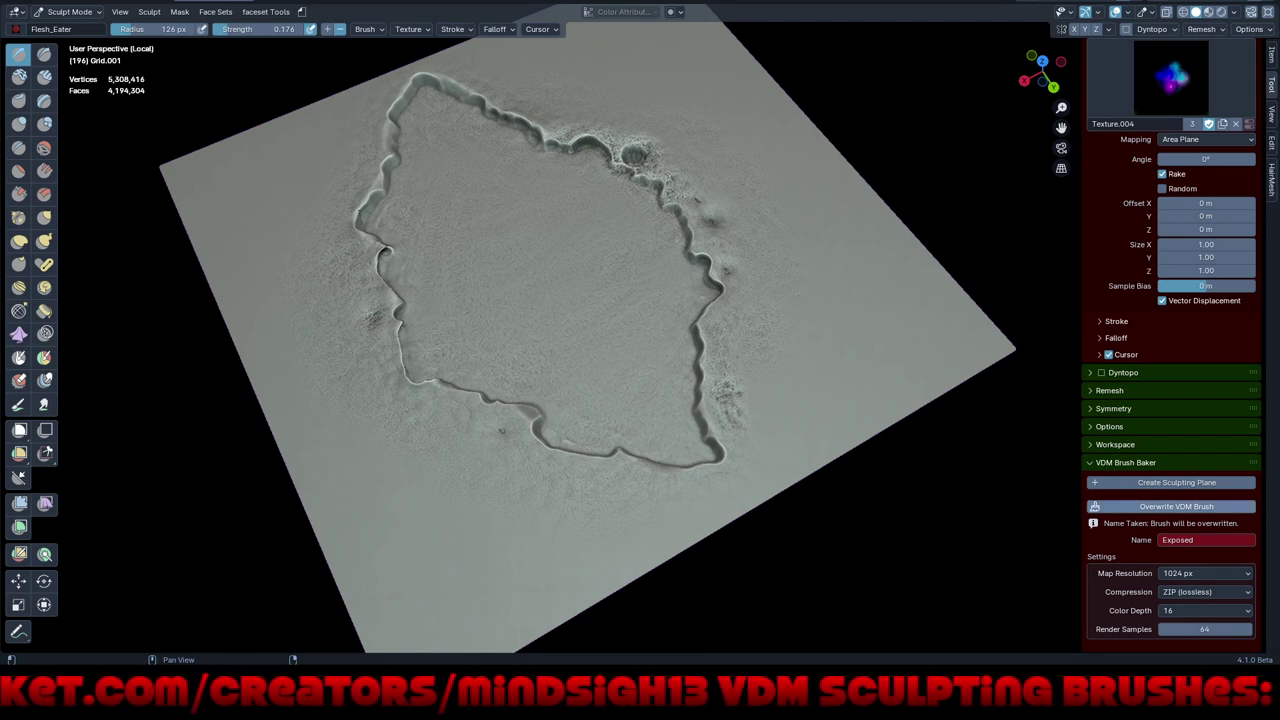
click(1176, 506)
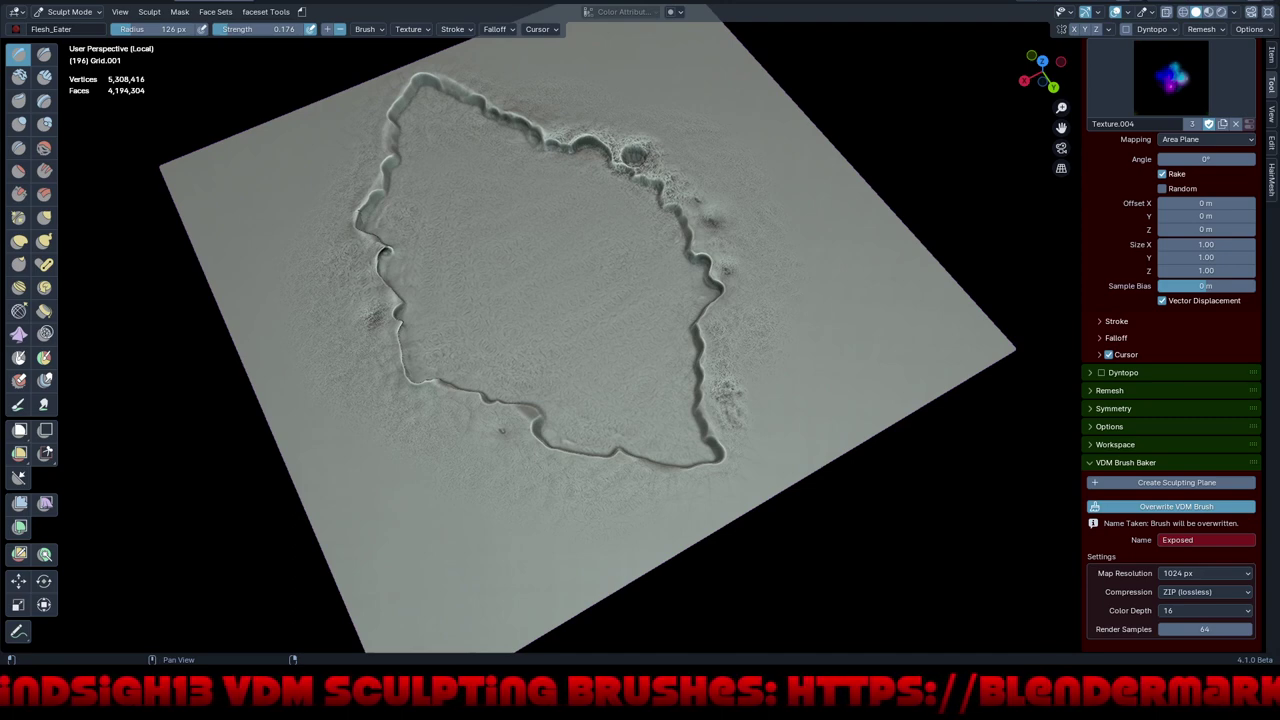
click(1176, 506)
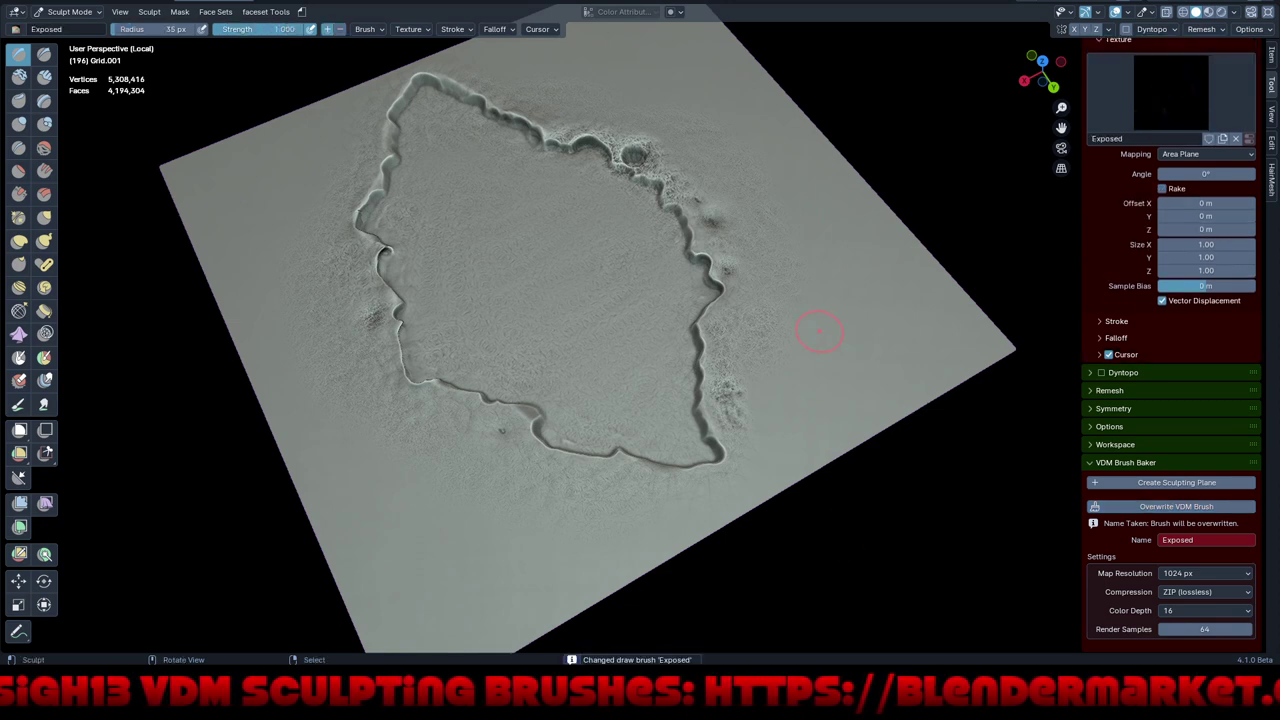
- Test-stamp a smaller Exposed crater on the plane, inspect it, then undo it
drag(827, 311, 878, 350)
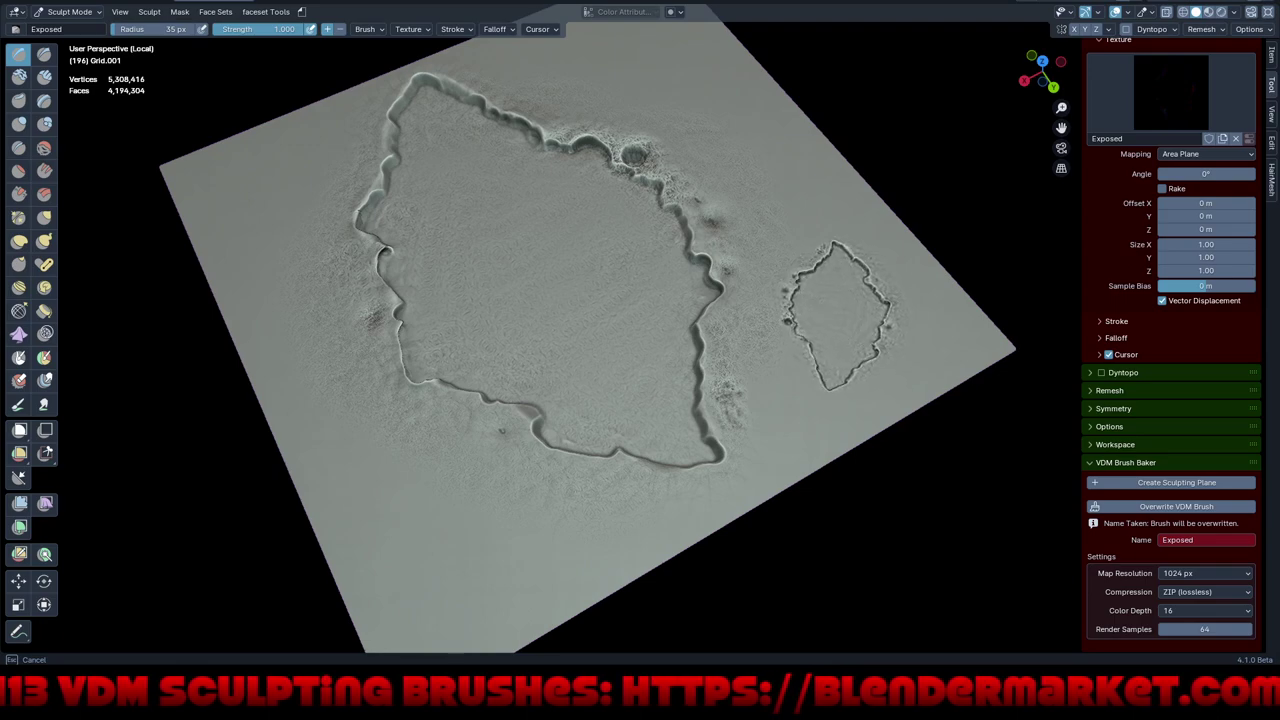
drag(878, 350, 890, 385)
mouse_move(890, 385)
middle_down()
mouse_move(870, 380)
mouse_move(908, 448)
middle_up()
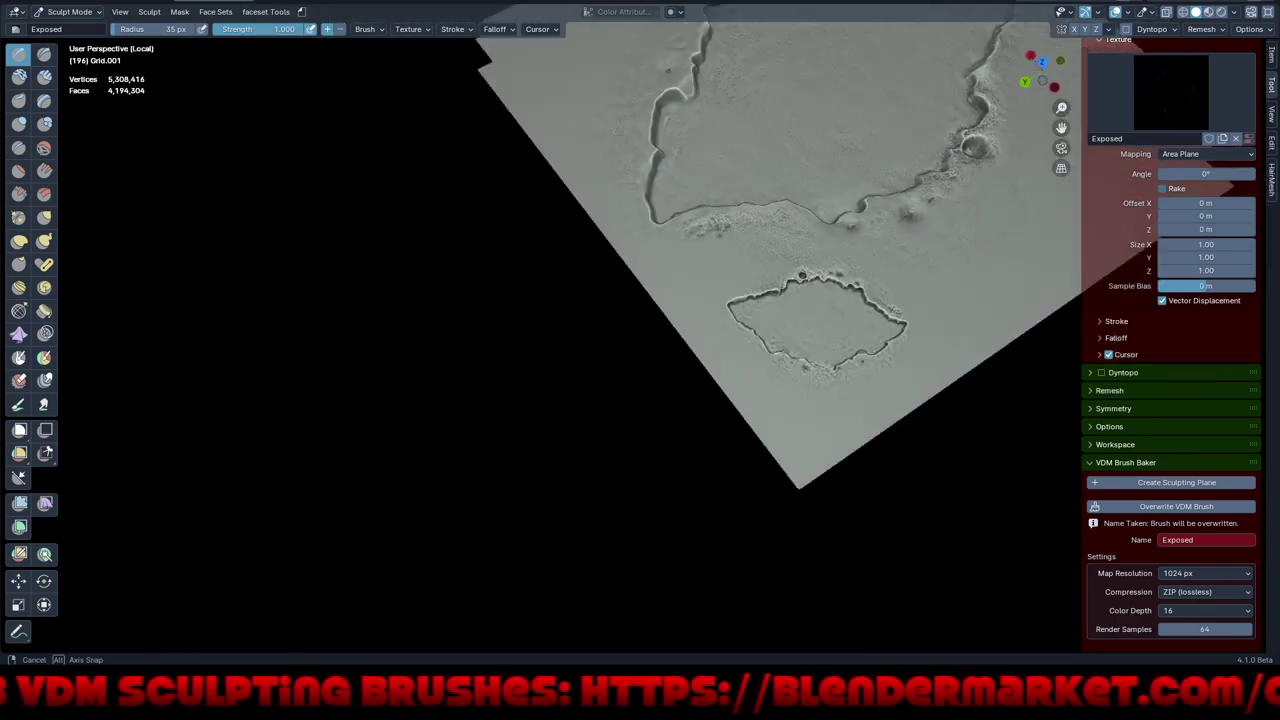
scroll(930, 300, up, 2)
scroll(930, 300, up, 3)
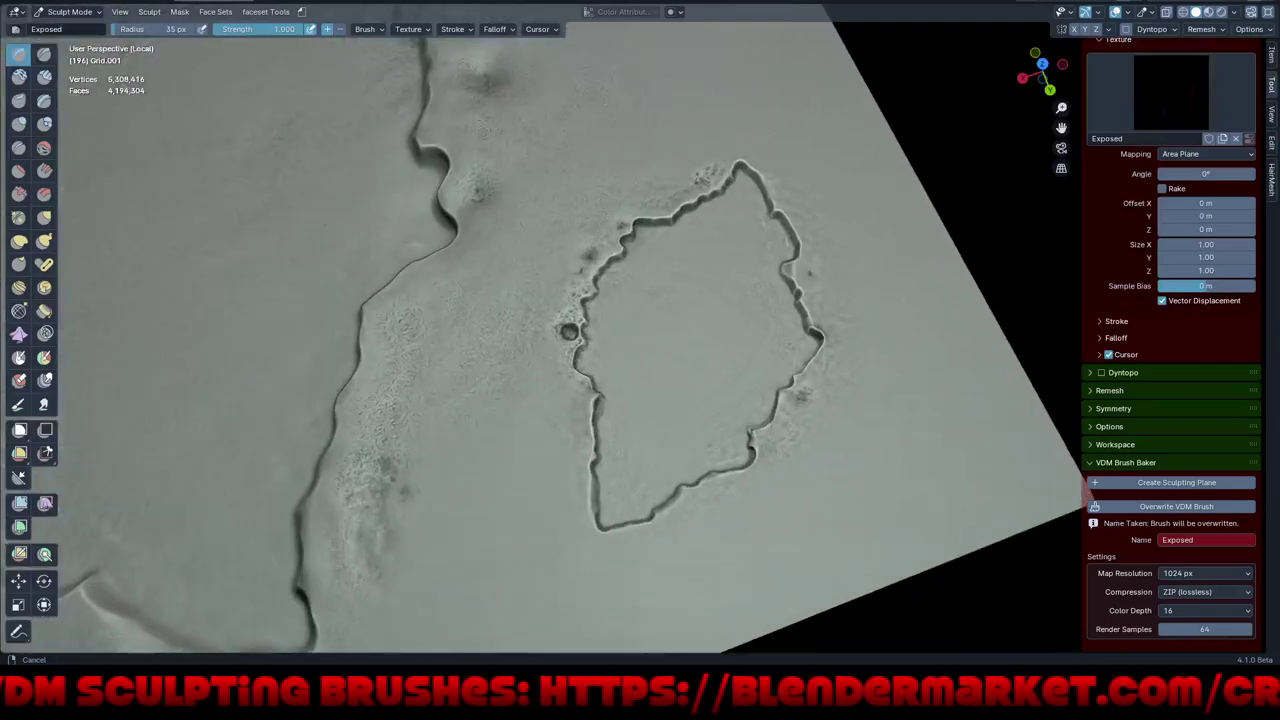
mouse_move(957, 400)
middle_down()
mouse_move(990, 430)
mouse_move(790, 350)
middle_up()
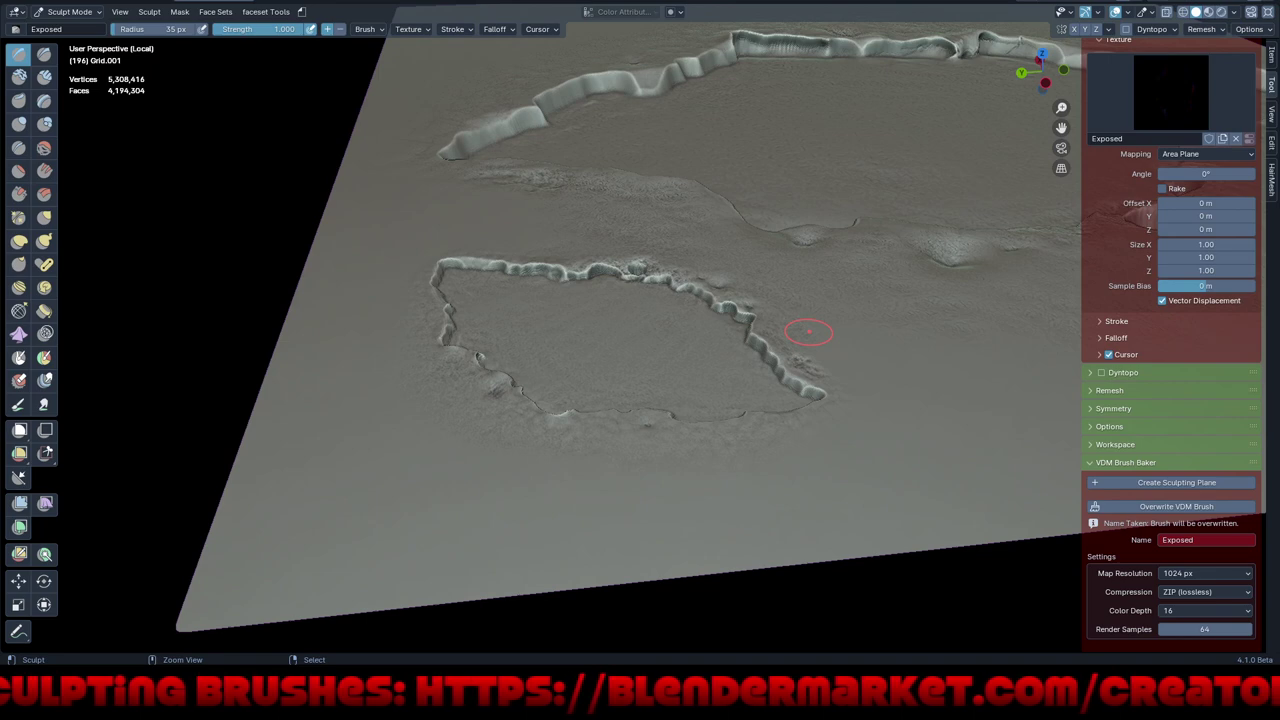
key(ctrl+z)
key(ctrl+Tab)
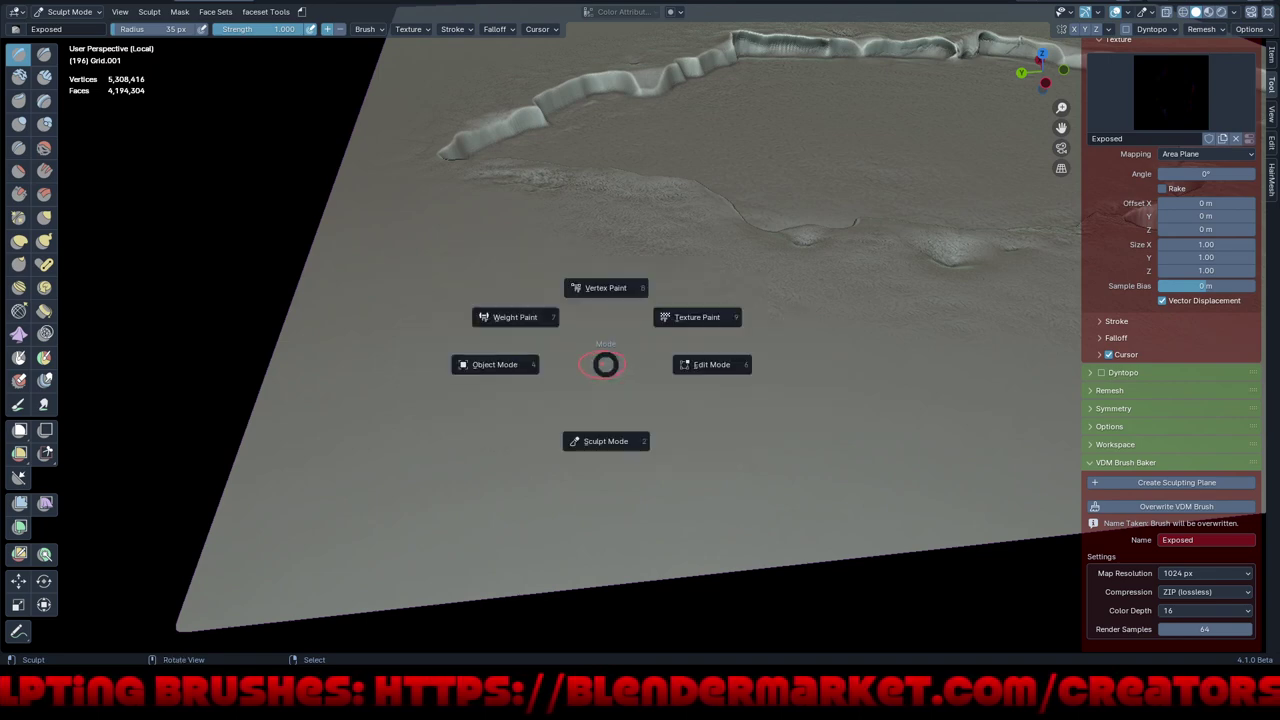
- Return to Object Mode, select the sphere and isolate it in Local view
click(495, 364)
key(KP_Divide)
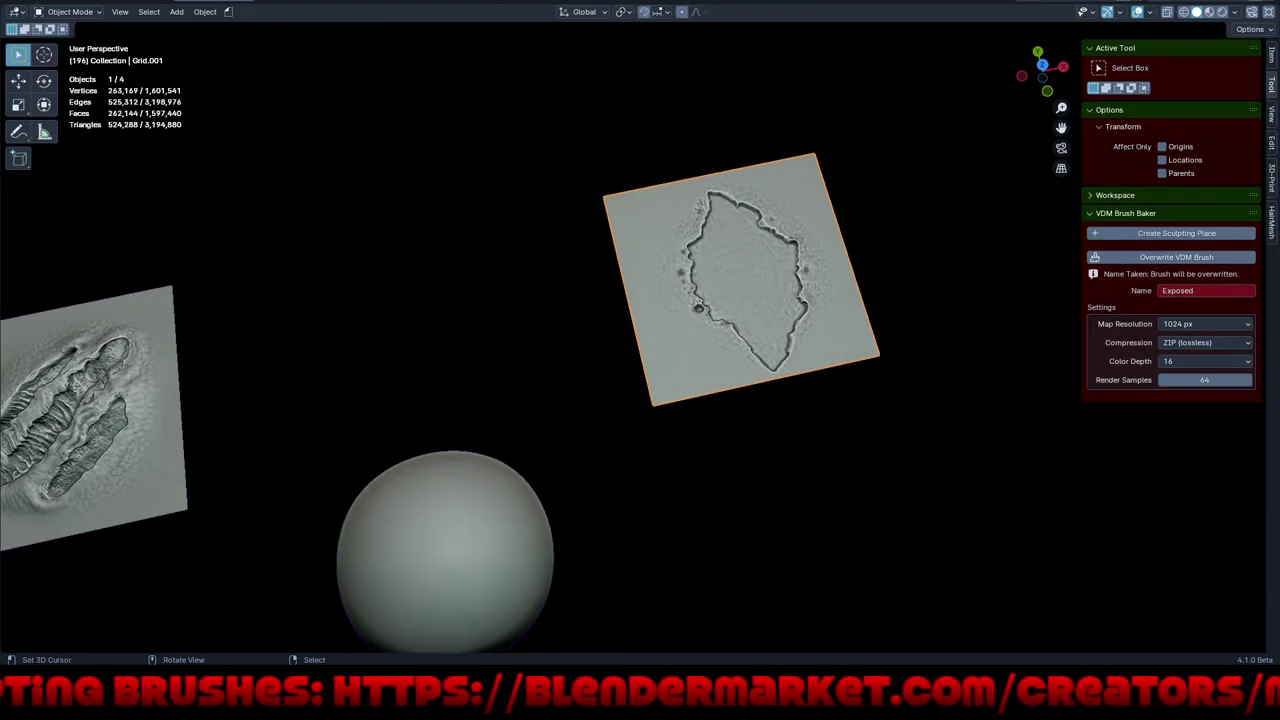
shift+middle_drag(560, 400, 660, 350)
click(559, 430)
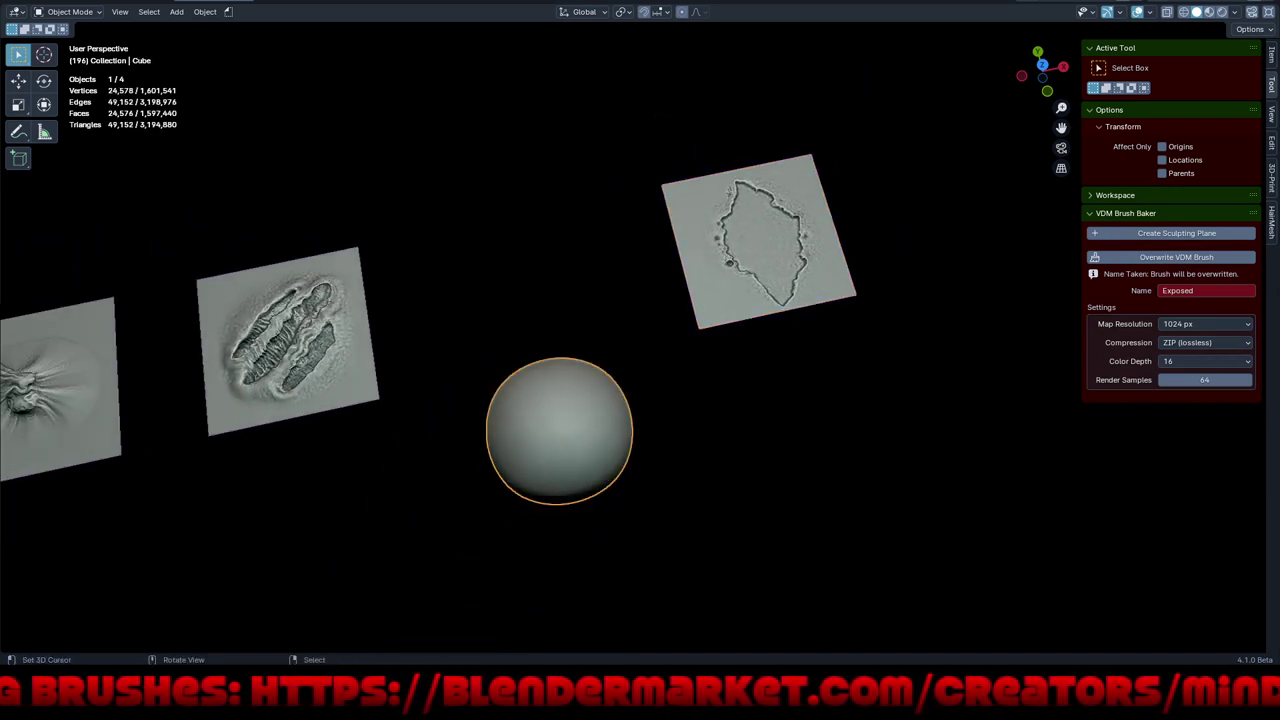
key(KP_Divide)
- Enter Sculpt Mode in front view and test a mirrored Exposed stroke, then undo it
key(ctrl+Tab)
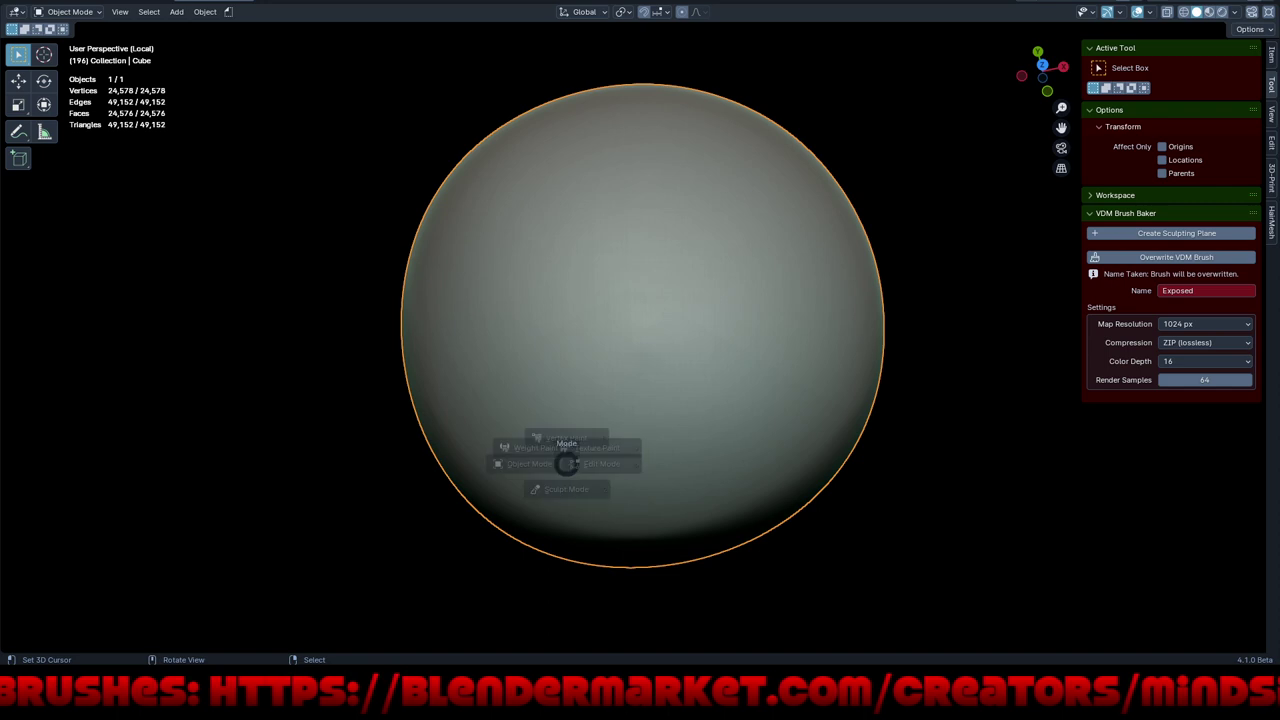
click(570, 538)
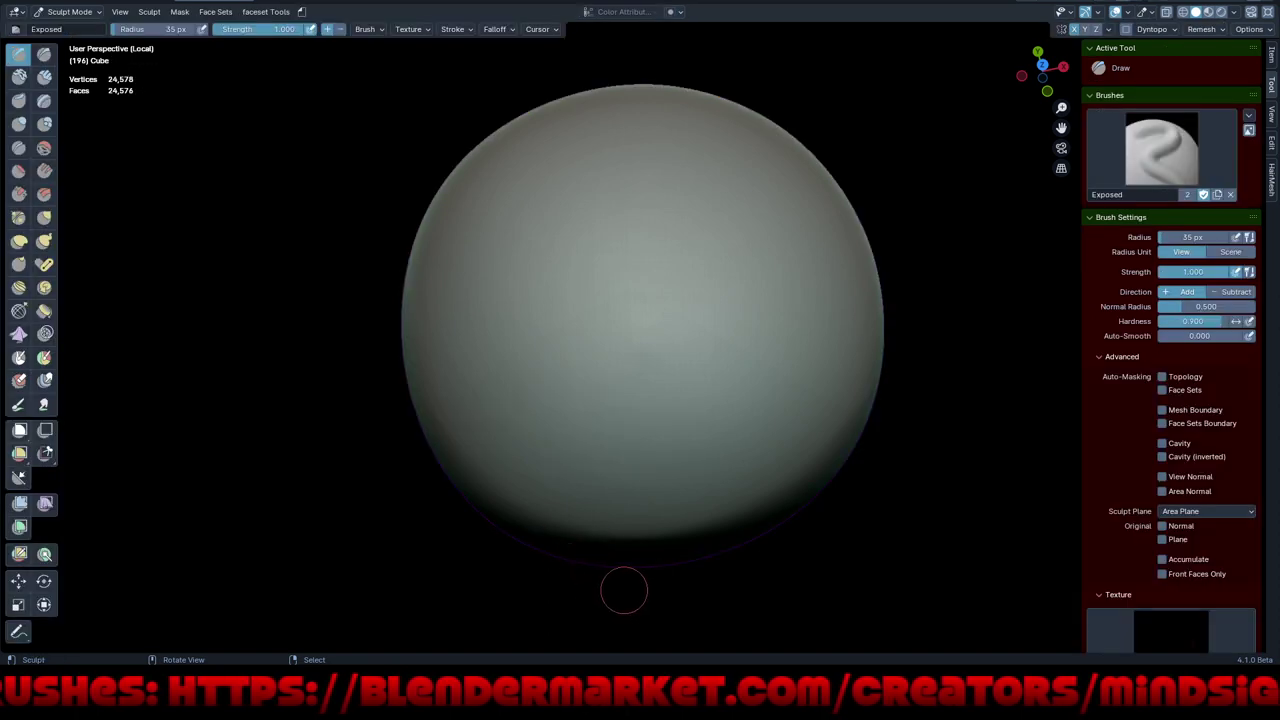
key(KP_1)
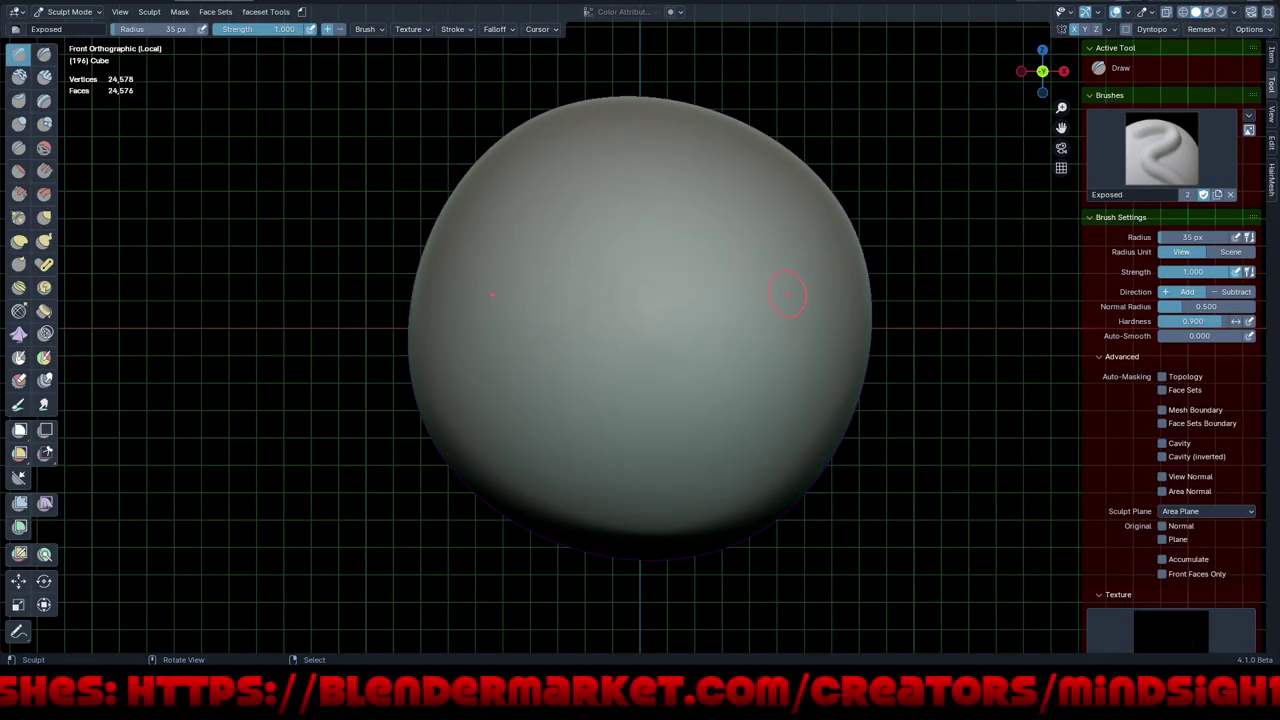
drag(770, 265, 728, 357)
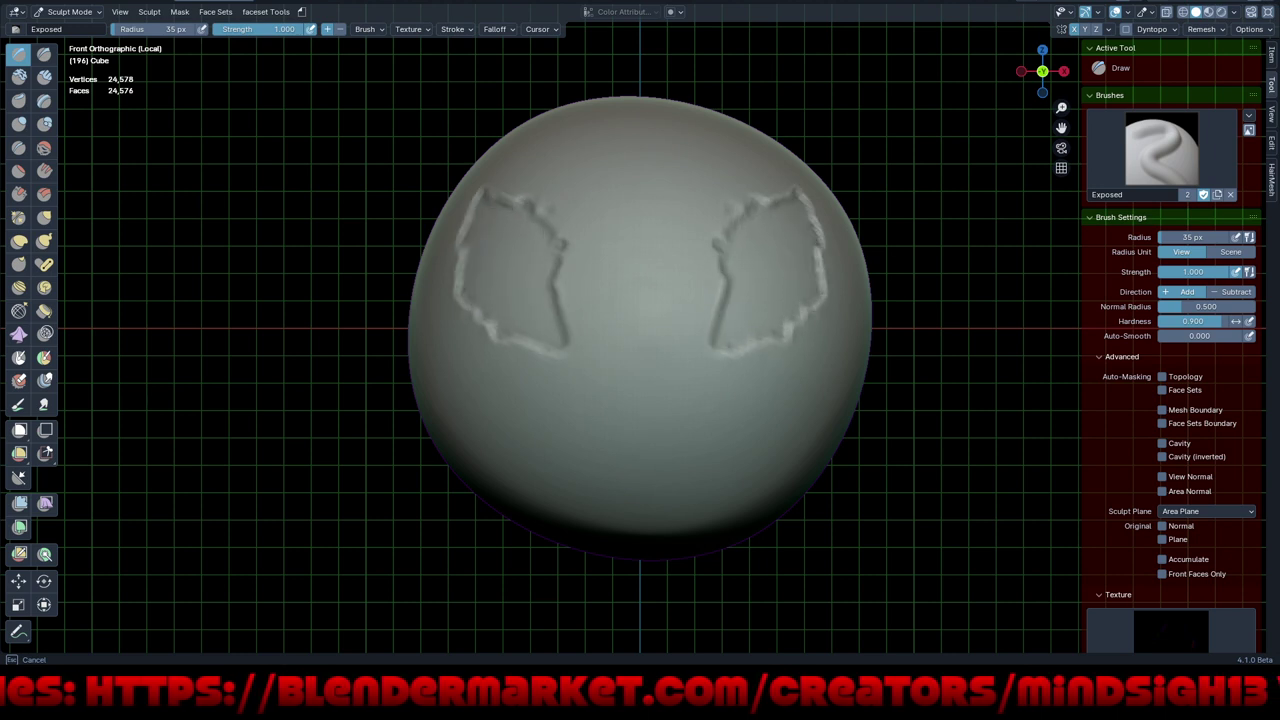
key(ctrl+z)
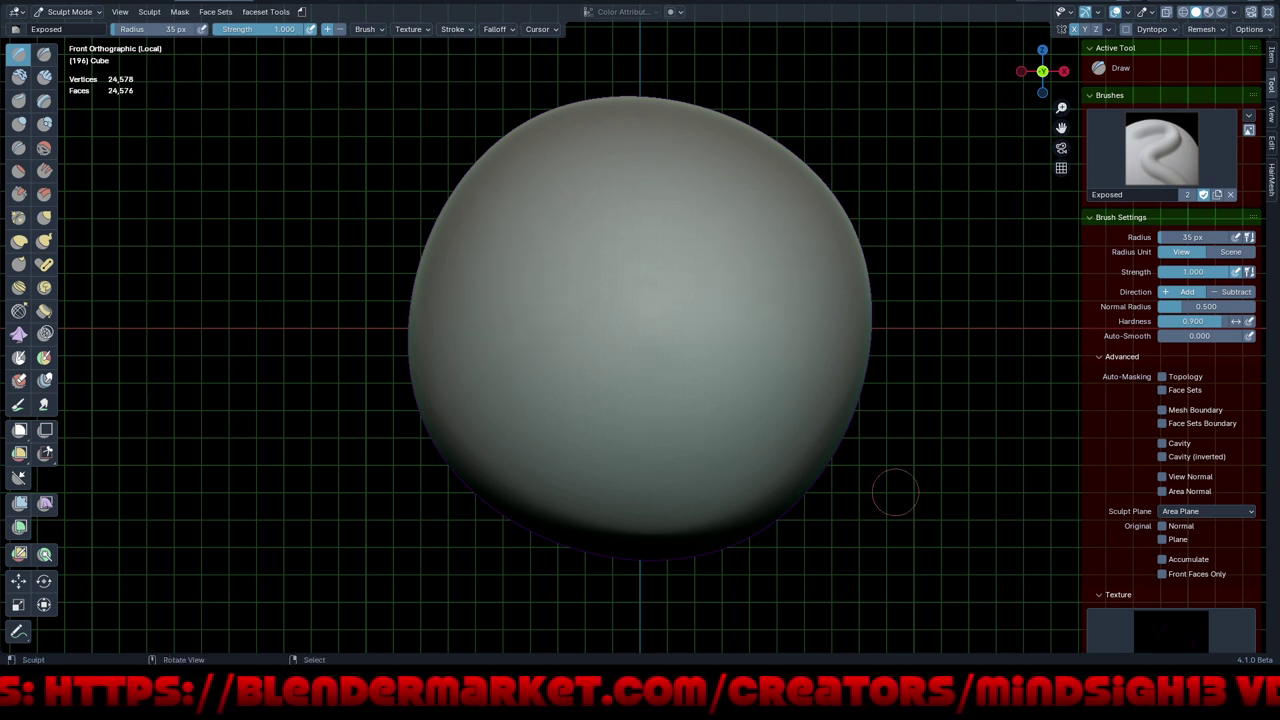
shift+middle_drag(740, 431, 720, 424)
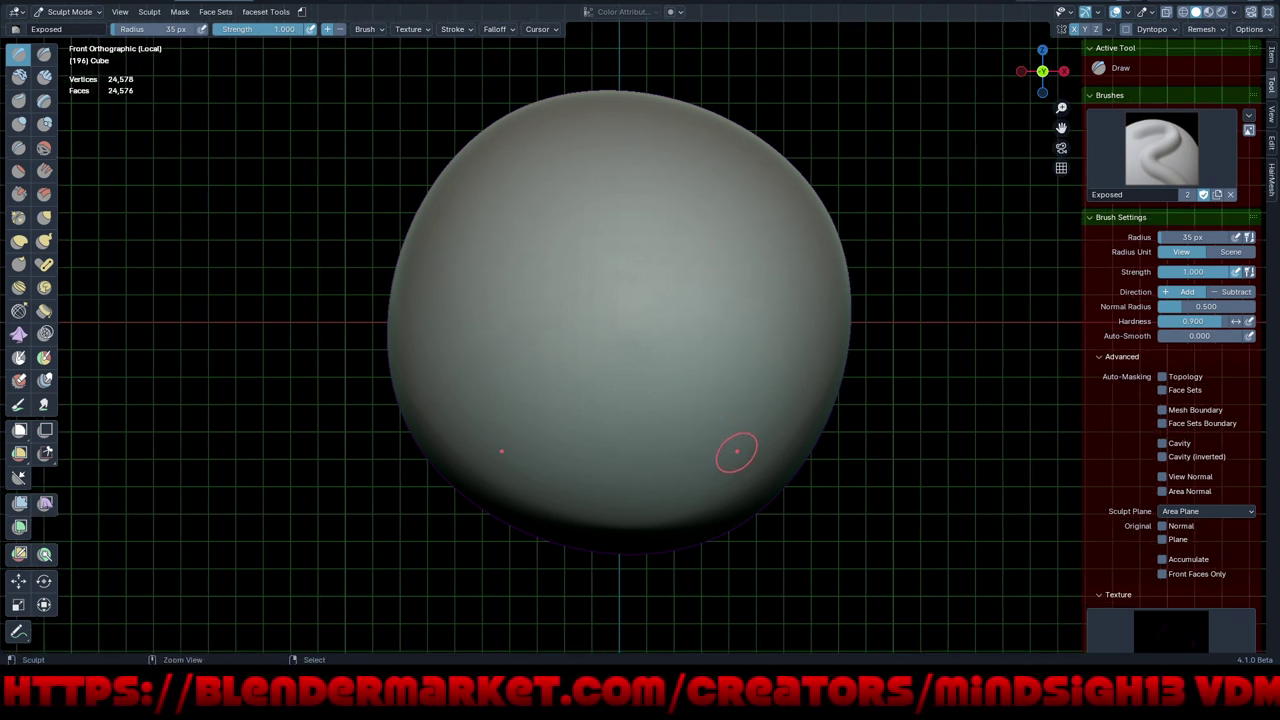
- Raise the sphere's Multires subdivision to level 3
key(ctrl+space)
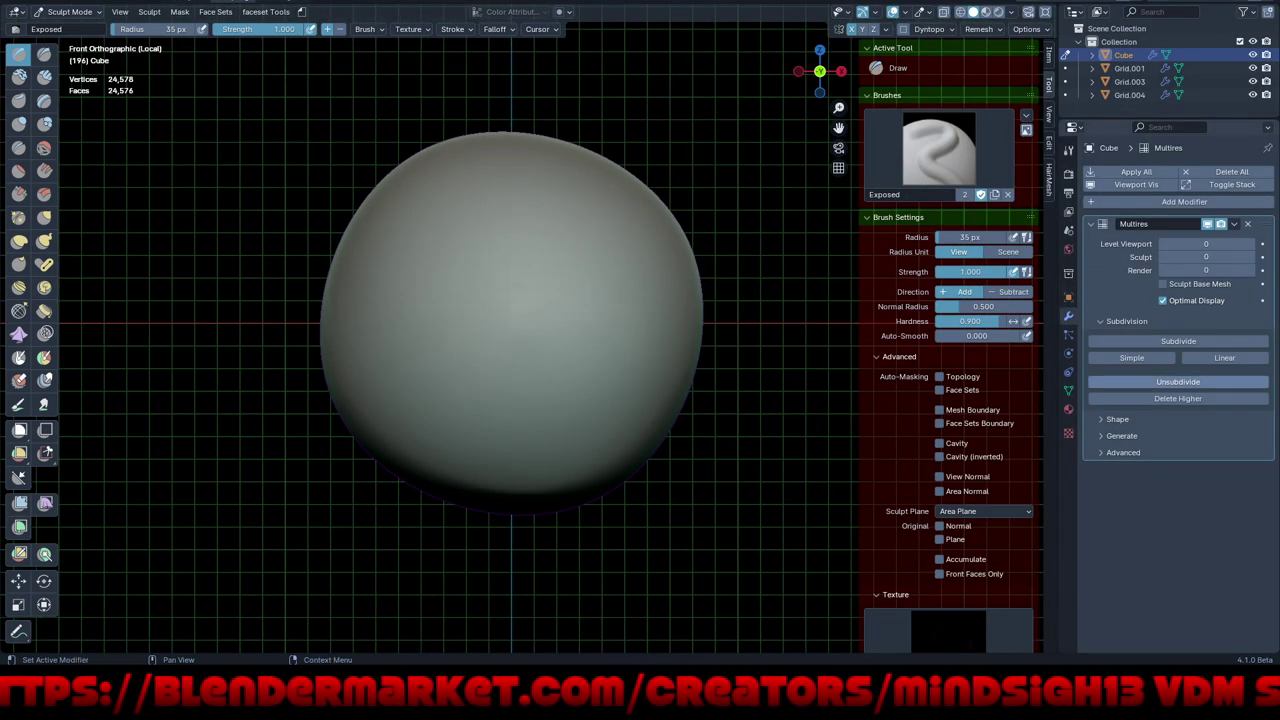
click(1178, 341)
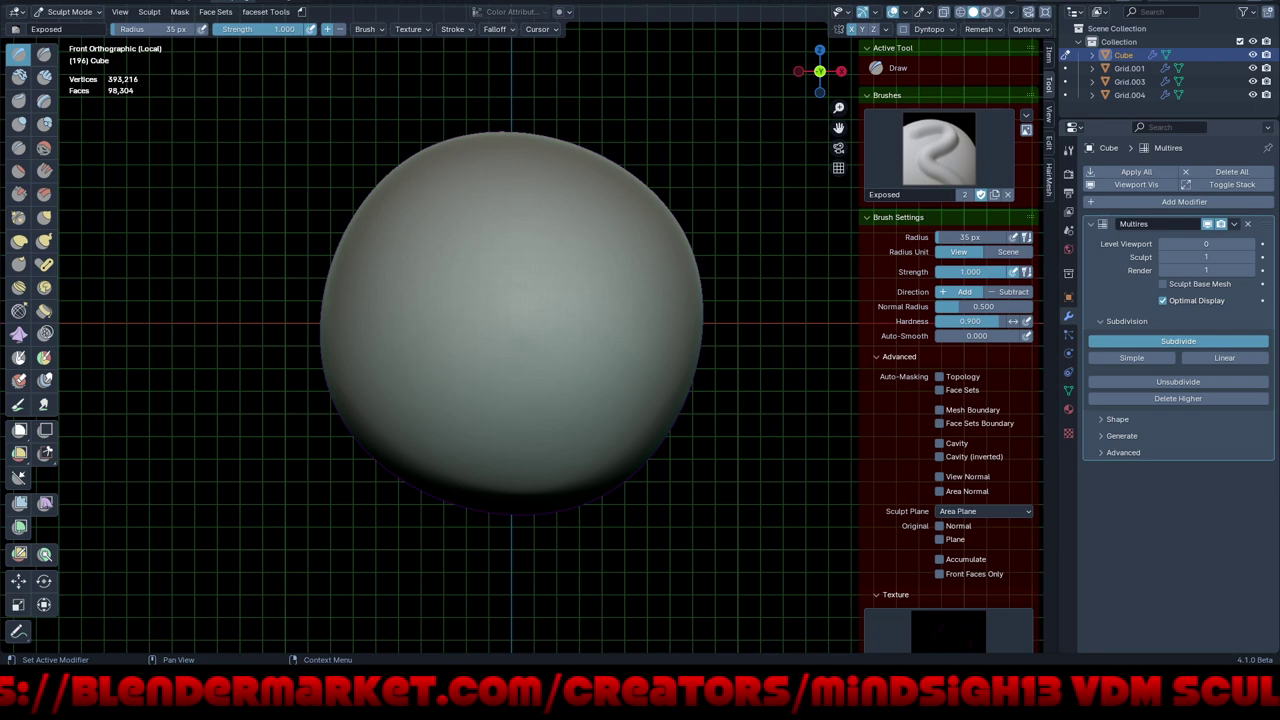
click(1178, 341)
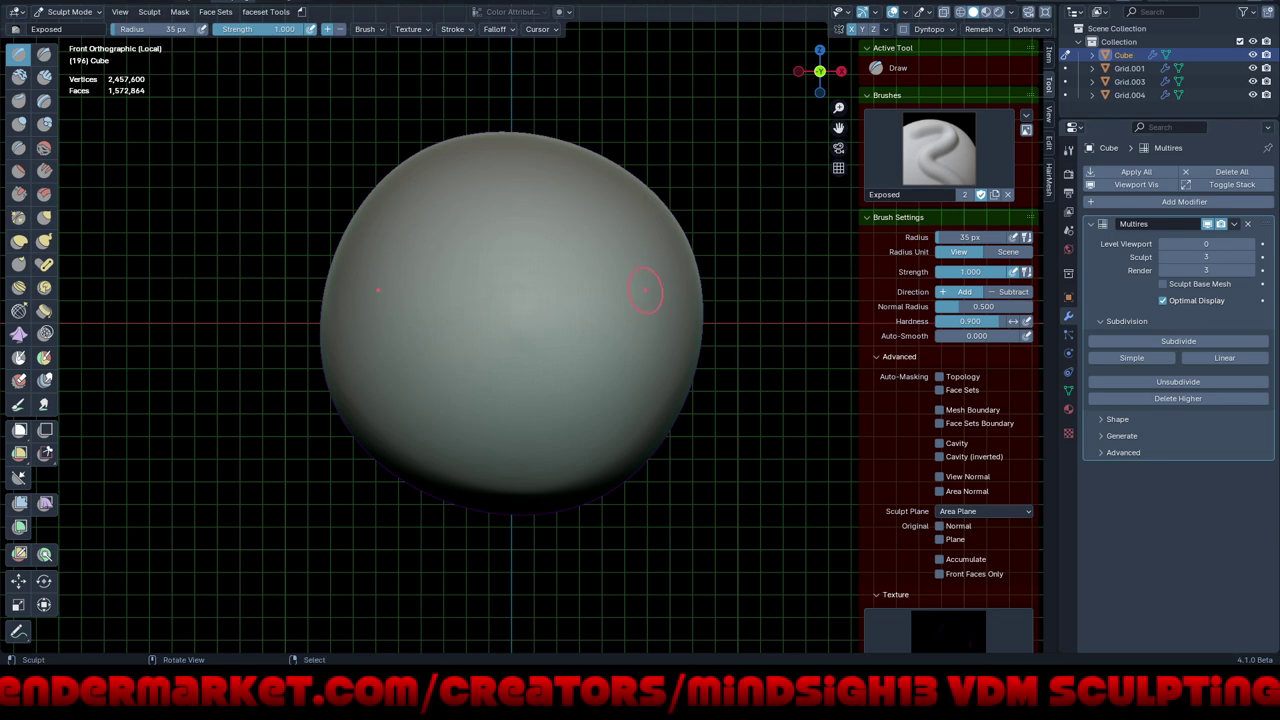
- Stamp two mirrored Exposed crater patches on the sphere's front
mouse_move(645, 290)
mouse_down()
mouse_move(598, 300)
mouse_move(560, 345)
mouse_move(557, 466)
mouse_up()
middle_drag(557, 466, 582, 457)
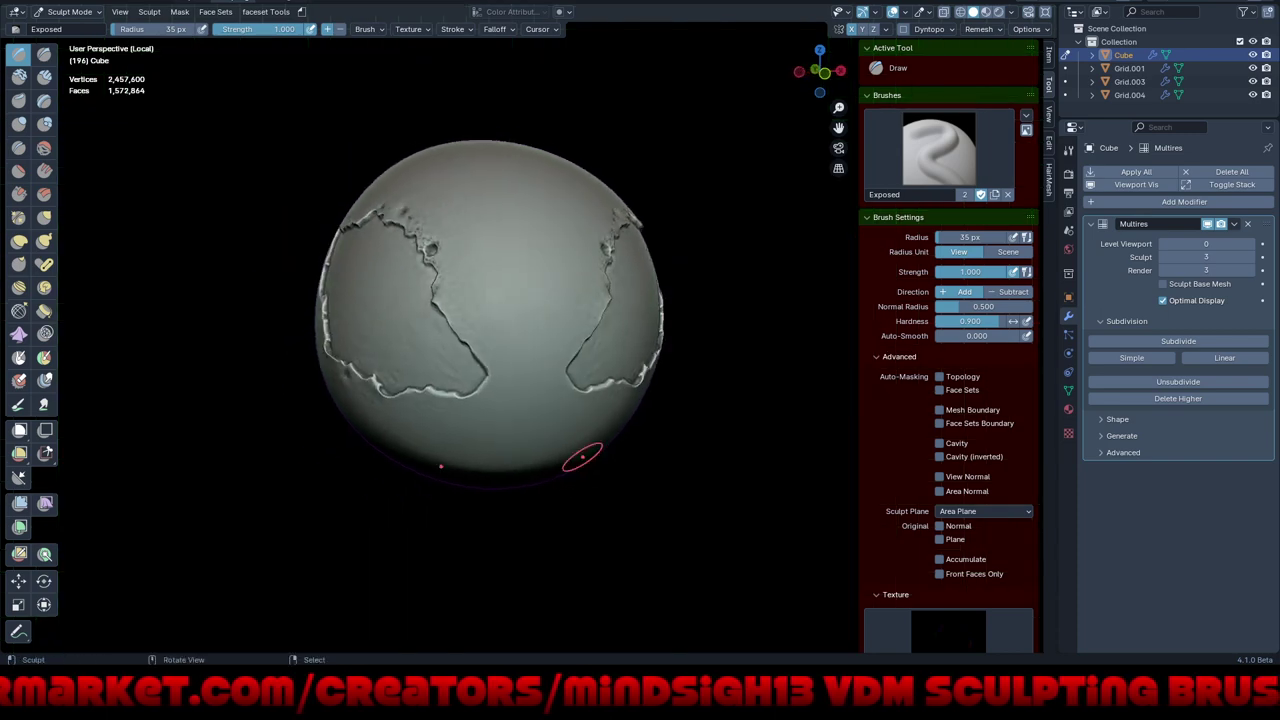
click(938, 150)
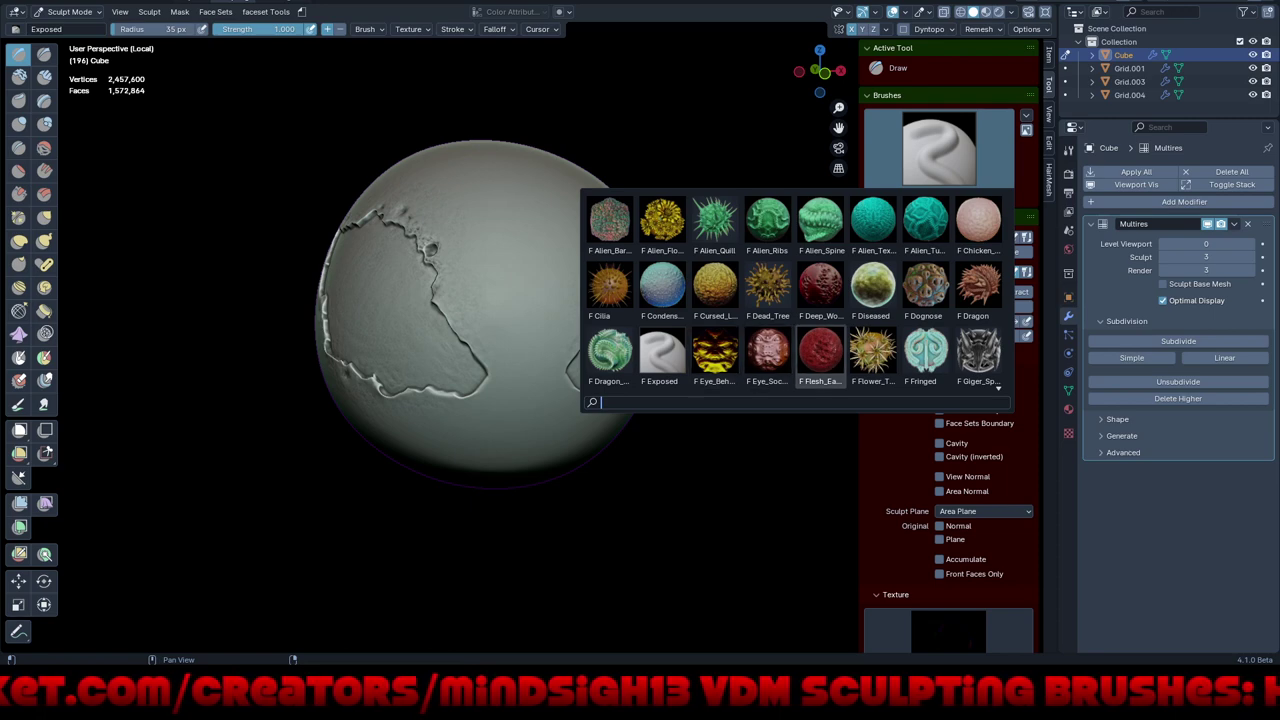
- Pick the Grim_Eye brush and stamp a large mirrored eye into the crater patch
scroll(820, 350, down, 2)
scroll(840, 330, down, 1)
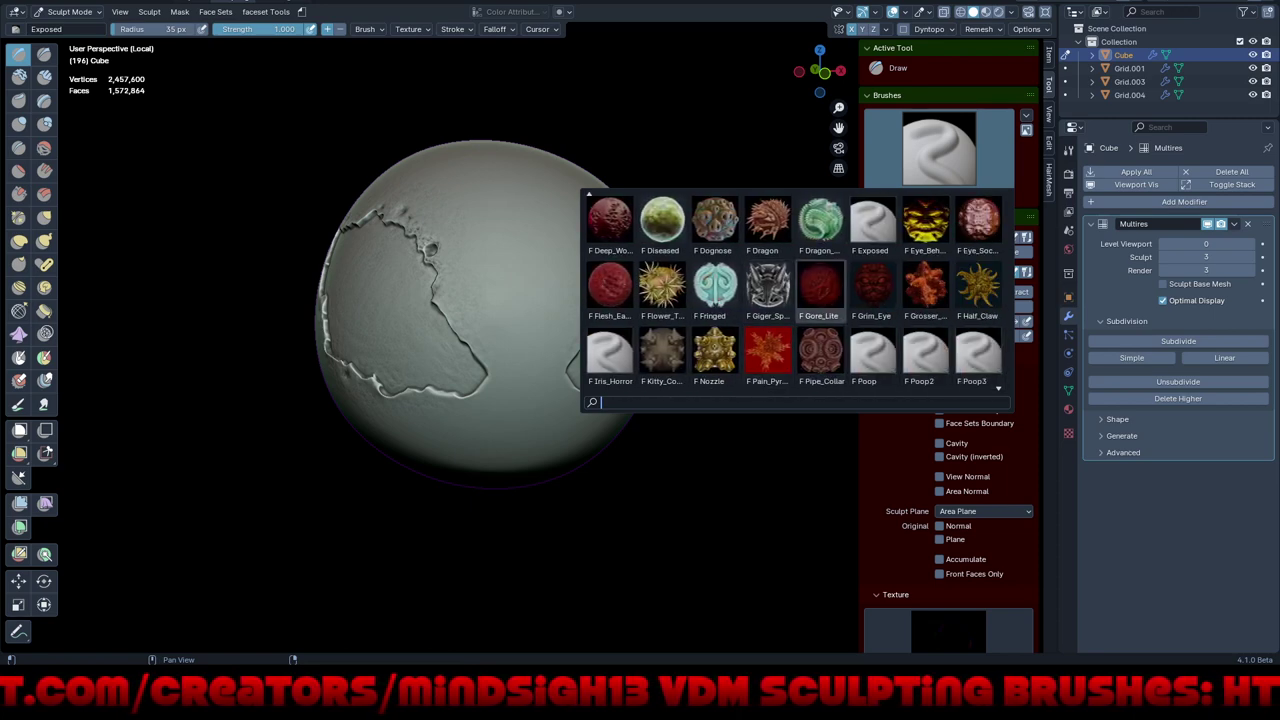
click(871, 290)
middle_drag(540, 300, 632, 303)
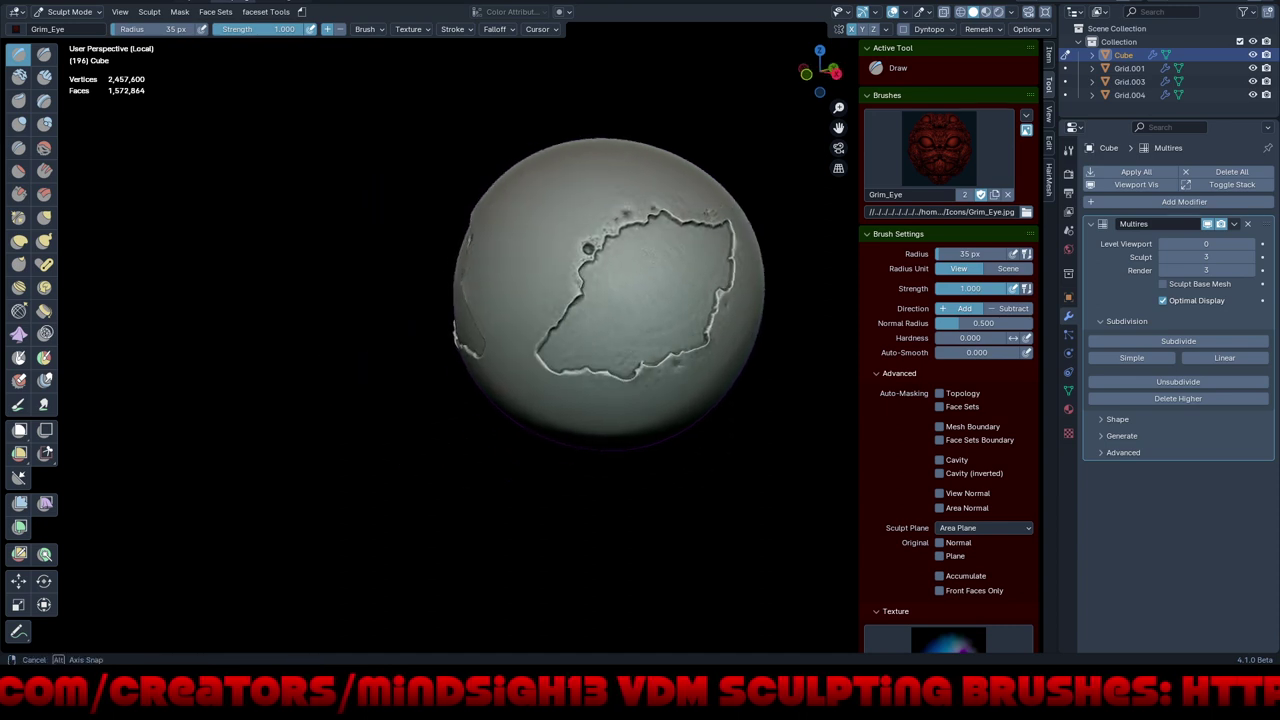
drag(645, 300, 698, 330)
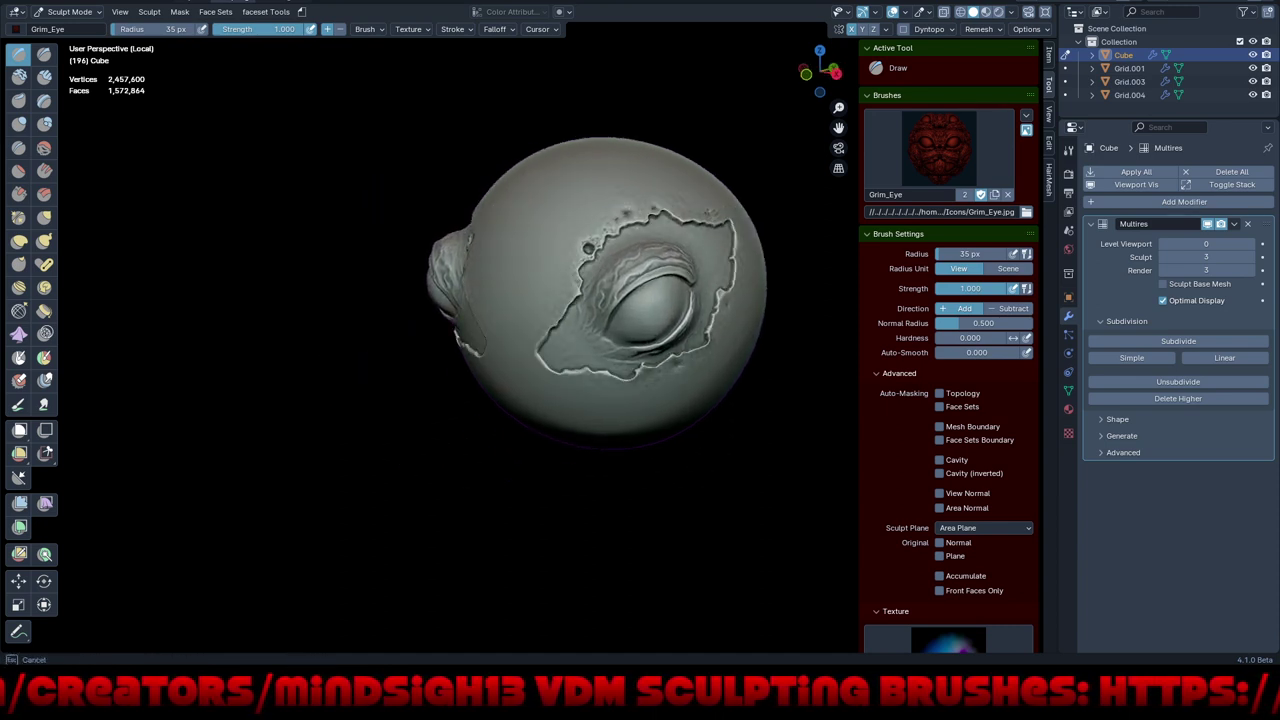
middle_drag(698, 330, 830, 335)
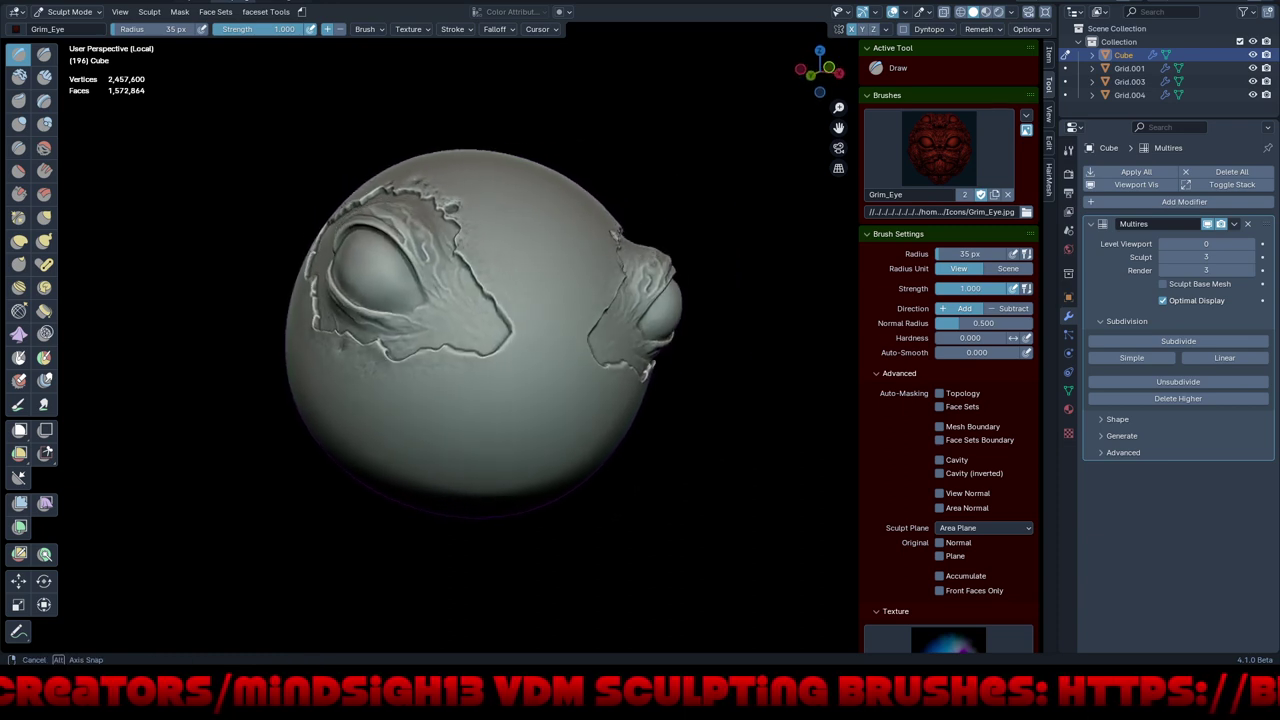
mouse_move(640, 440)
middle_down()
mouse_move(649, 503)
mouse_move(655, 440)
mouse_move(656, 500)
mouse_move(656, 470)
mouse_move(490, 430)
mouse_move(460, 440)
middle_up()
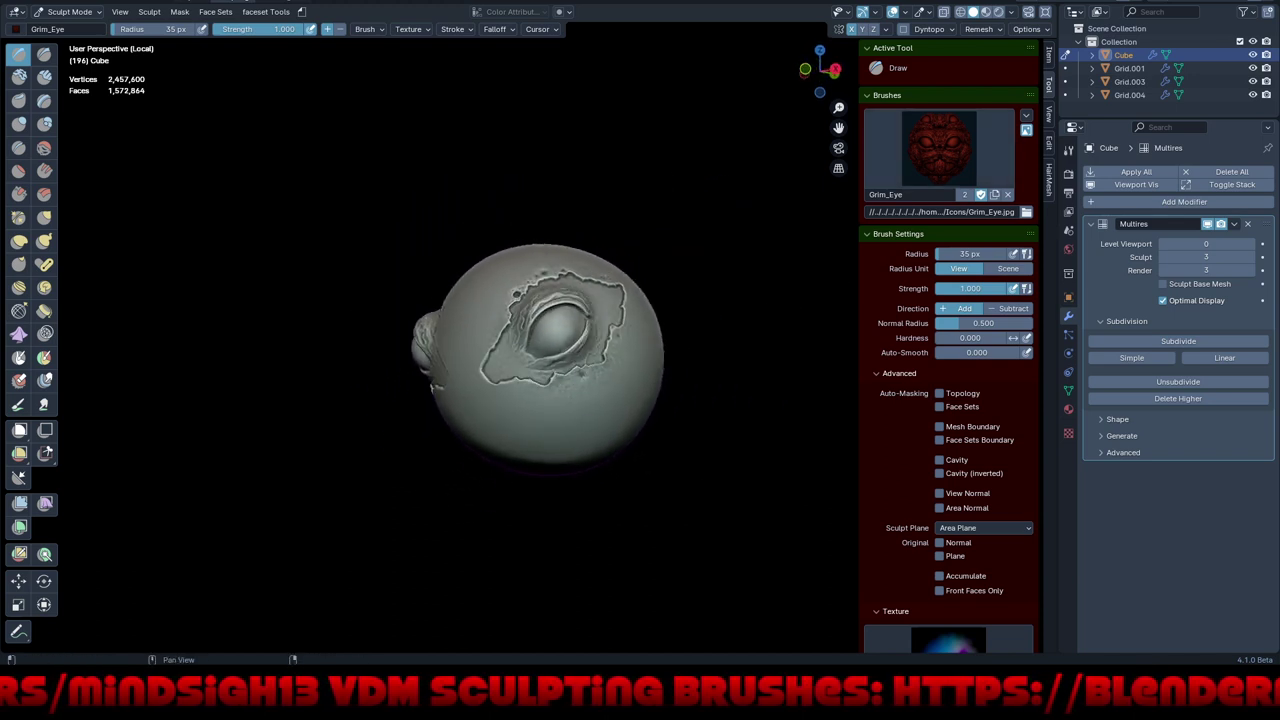
- Try mirrored Flower_Thin_Petals stamps on top of the head, then undo them
click(939, 148)
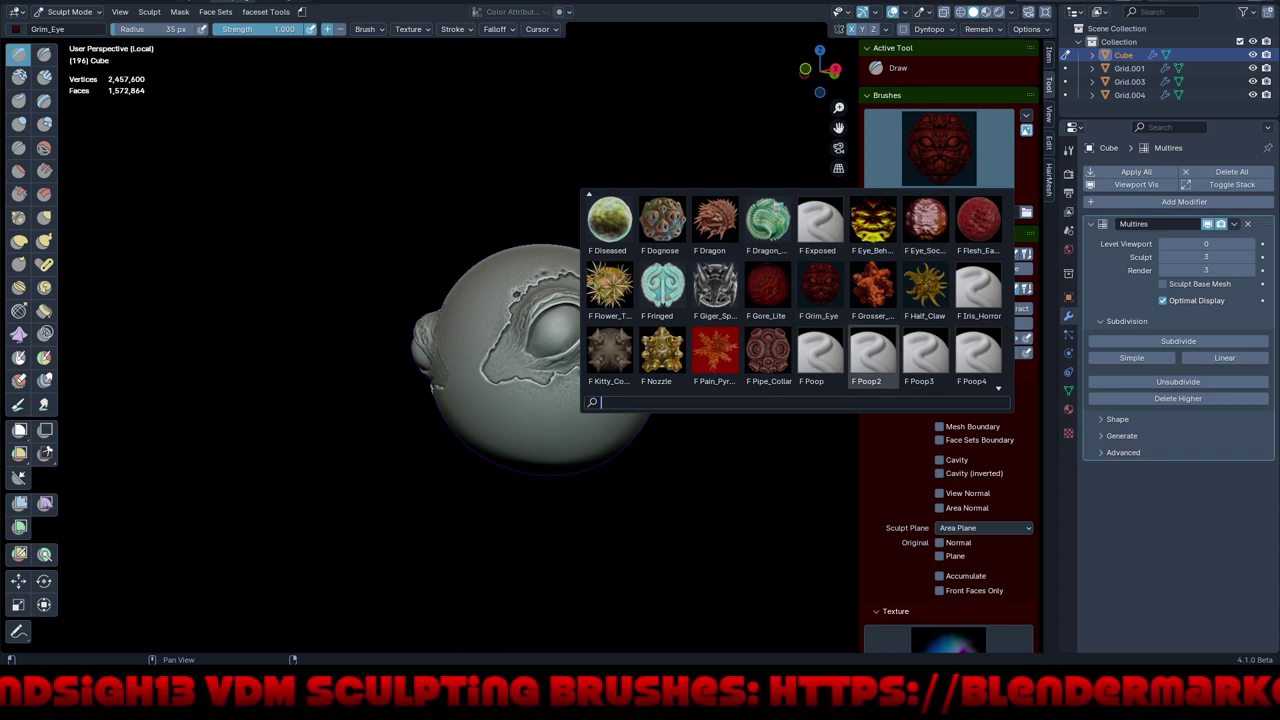
click(609, 285)
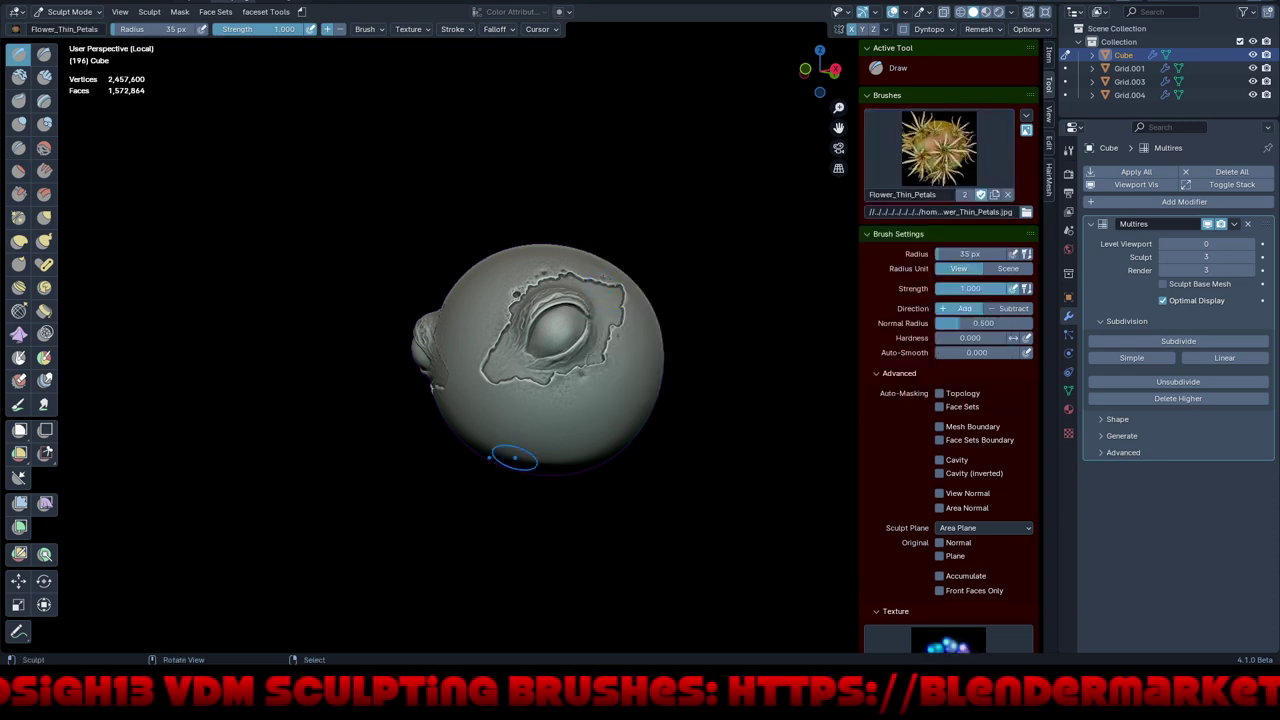
middle_drag(560, 340, 620, 340)
middle_drag(620, 470, 638, 477)
middle_drag(538, 230, 578, 308)
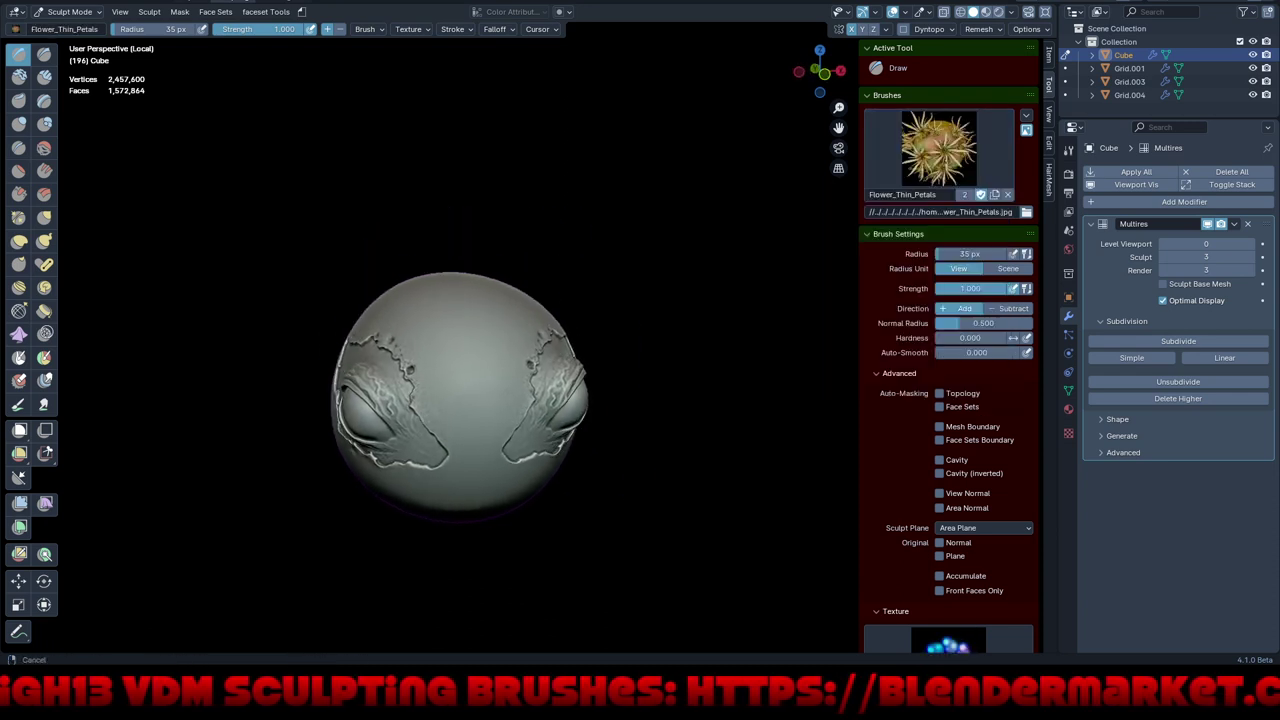
drag(570, 308, 512, 415)
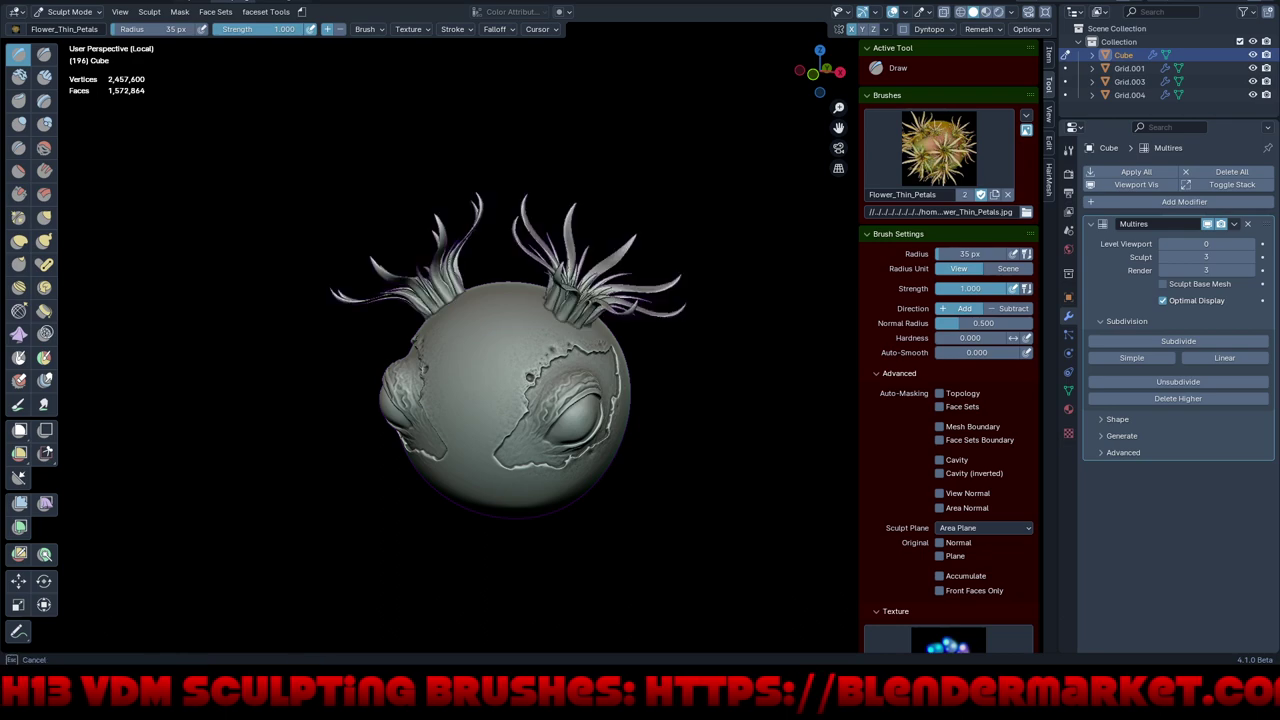
mouse_move(512, 415)
middle_down()
mouse_move(600, 420)
mouse_move(650, 490)
middle_up()
key(ctrl+z)
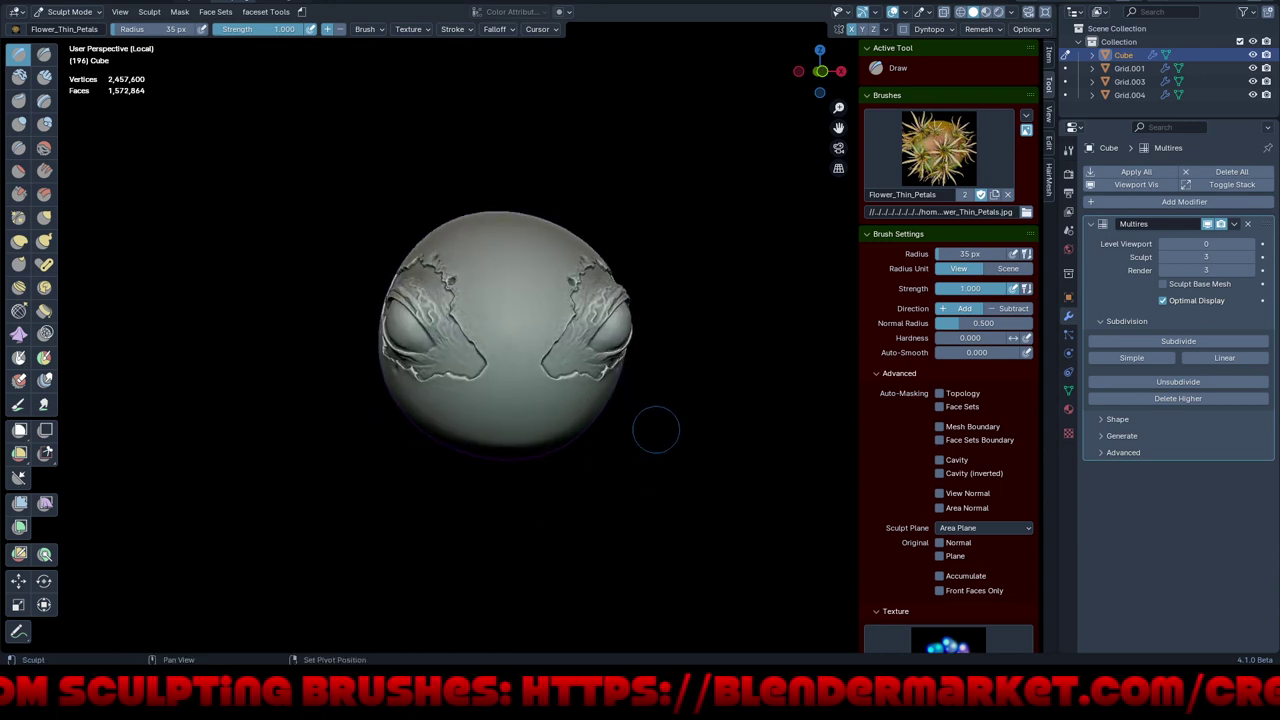
scroll(645, 405, up, 3)
scroll(668, 313, up, 2)
key(shift+space)
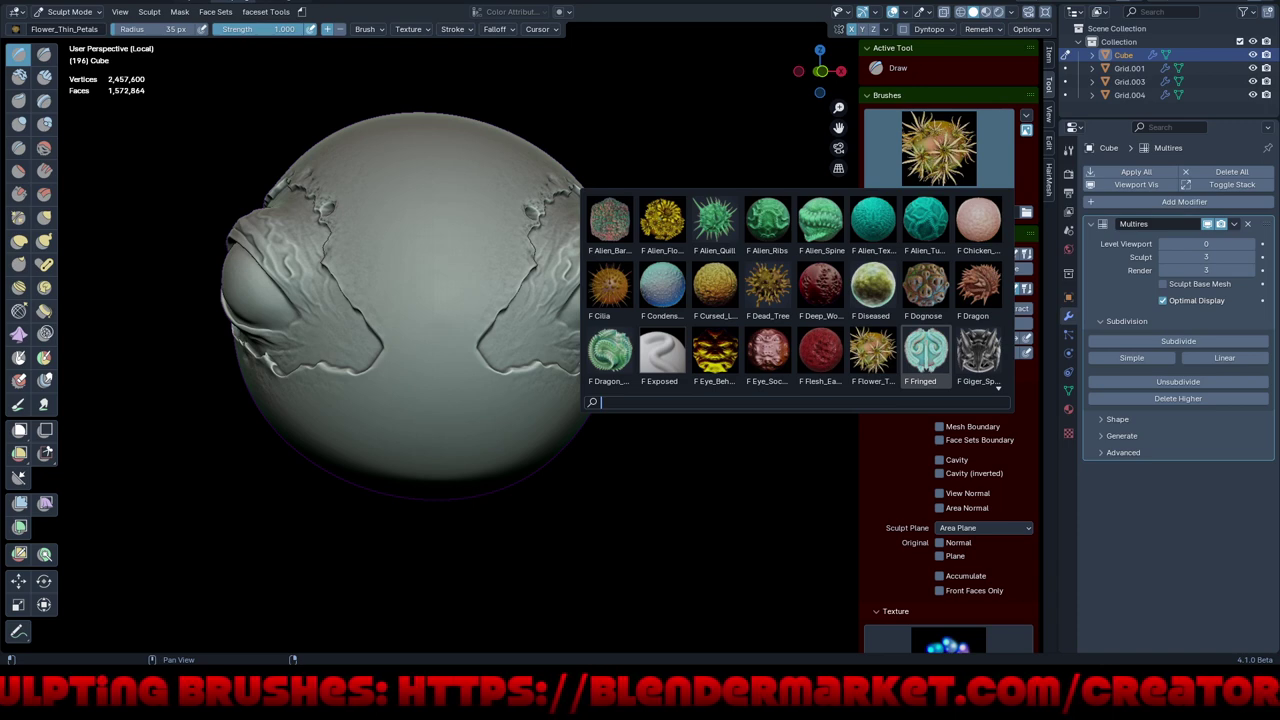
- Grow three mirrored pairs of Cilia horns from the top and front of the head
click(607, 287)
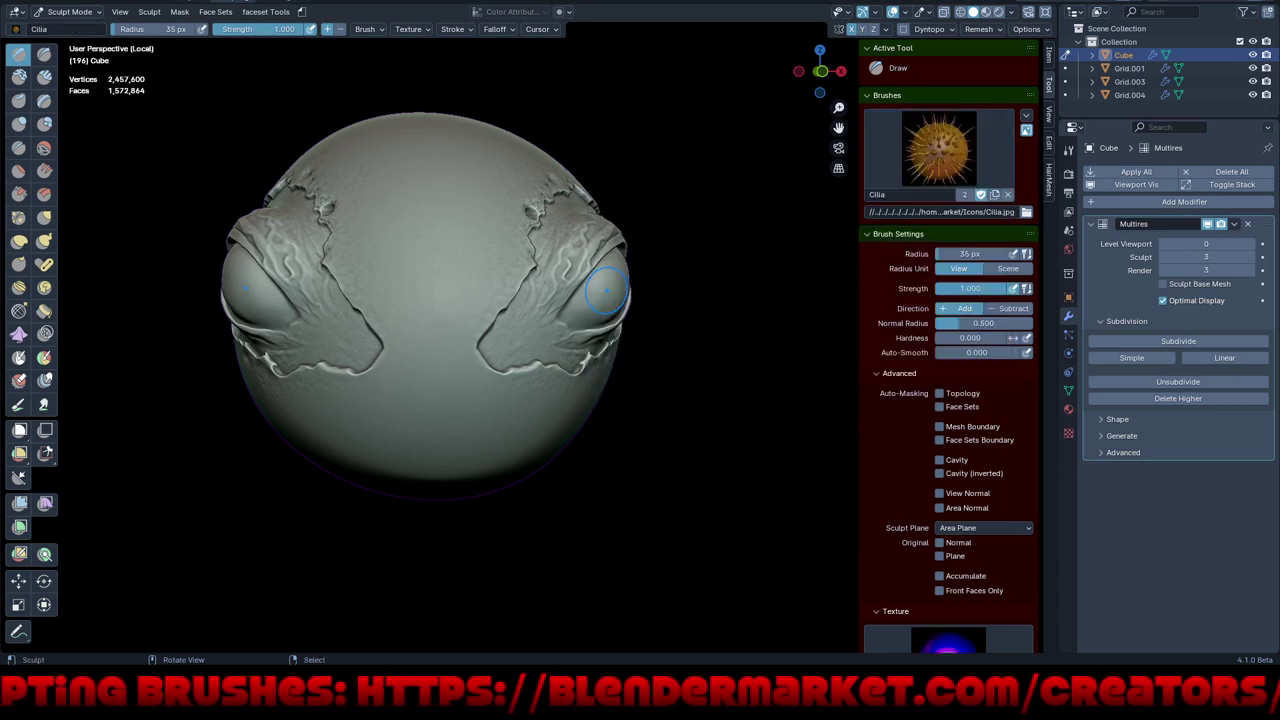
drag(499, 180, 596, 50)
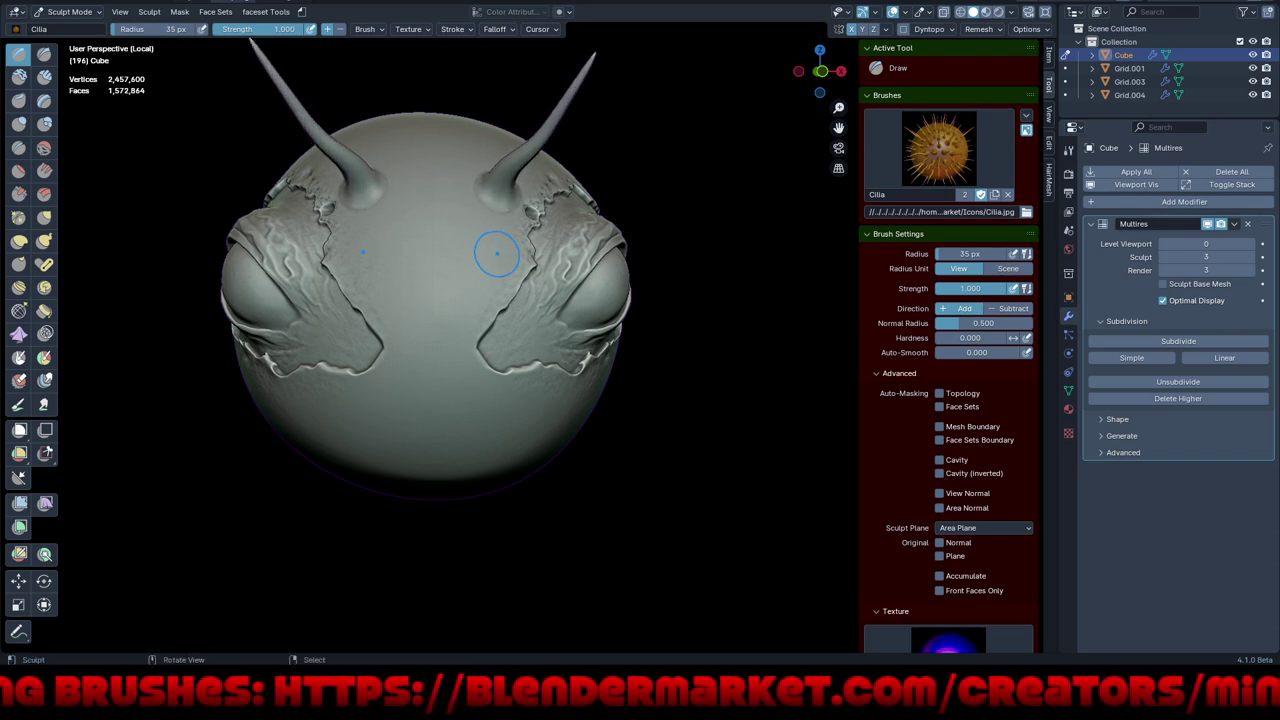
drag(486, 246, 555, 190)
drag(466, 286, 503, 318)
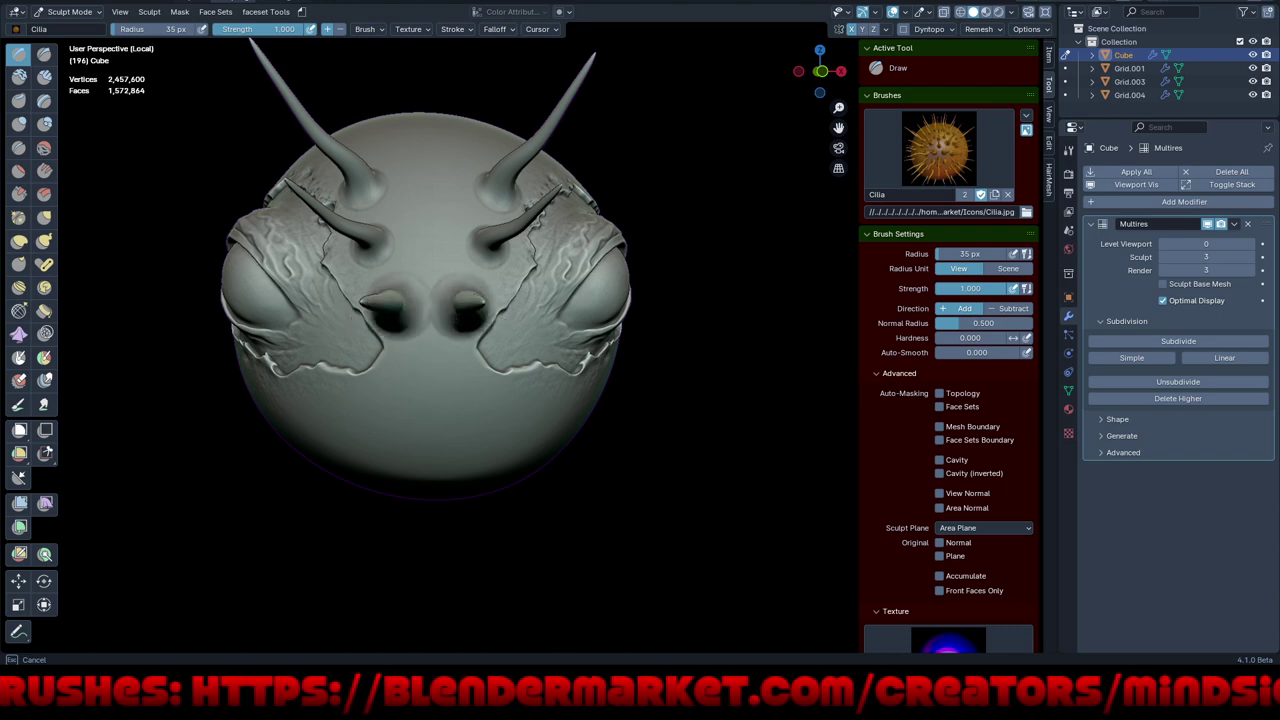
mouse_move(503, 317)
mouse_down()
mouse_move(500, 287)
mouse_move(466, 328)
mouse_up()
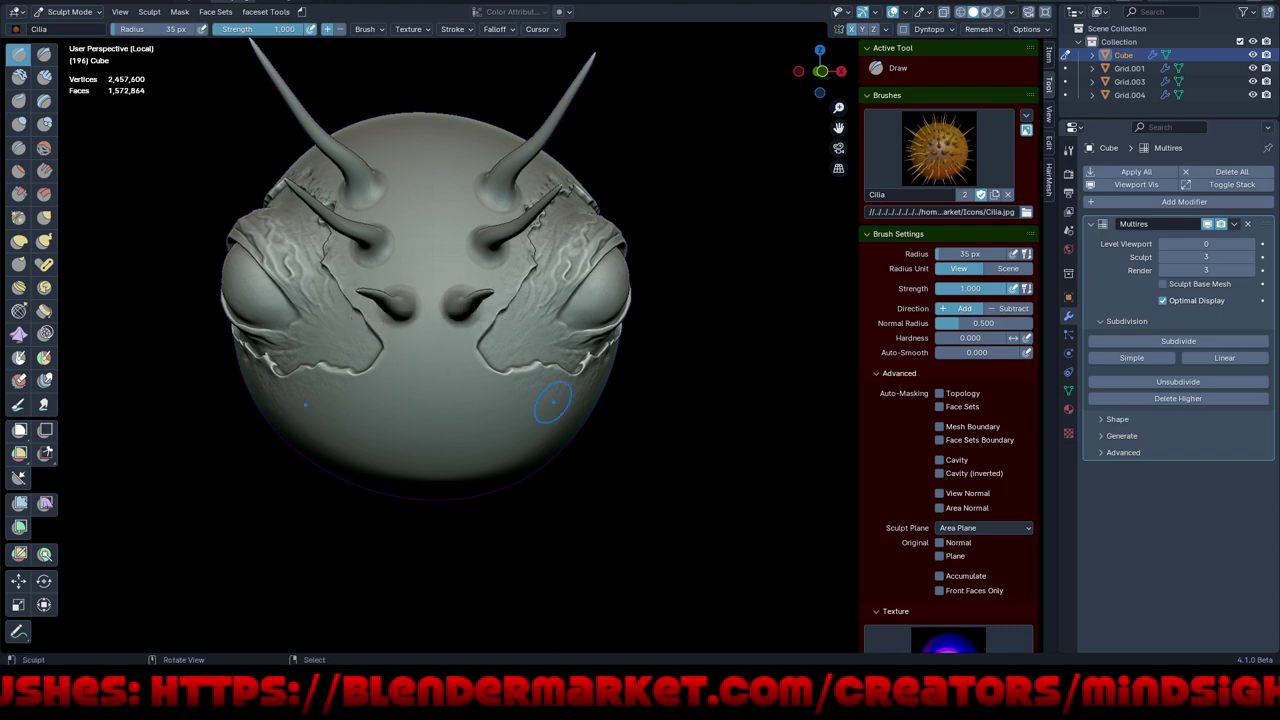
middle_drag(553, 402, 473, 12)
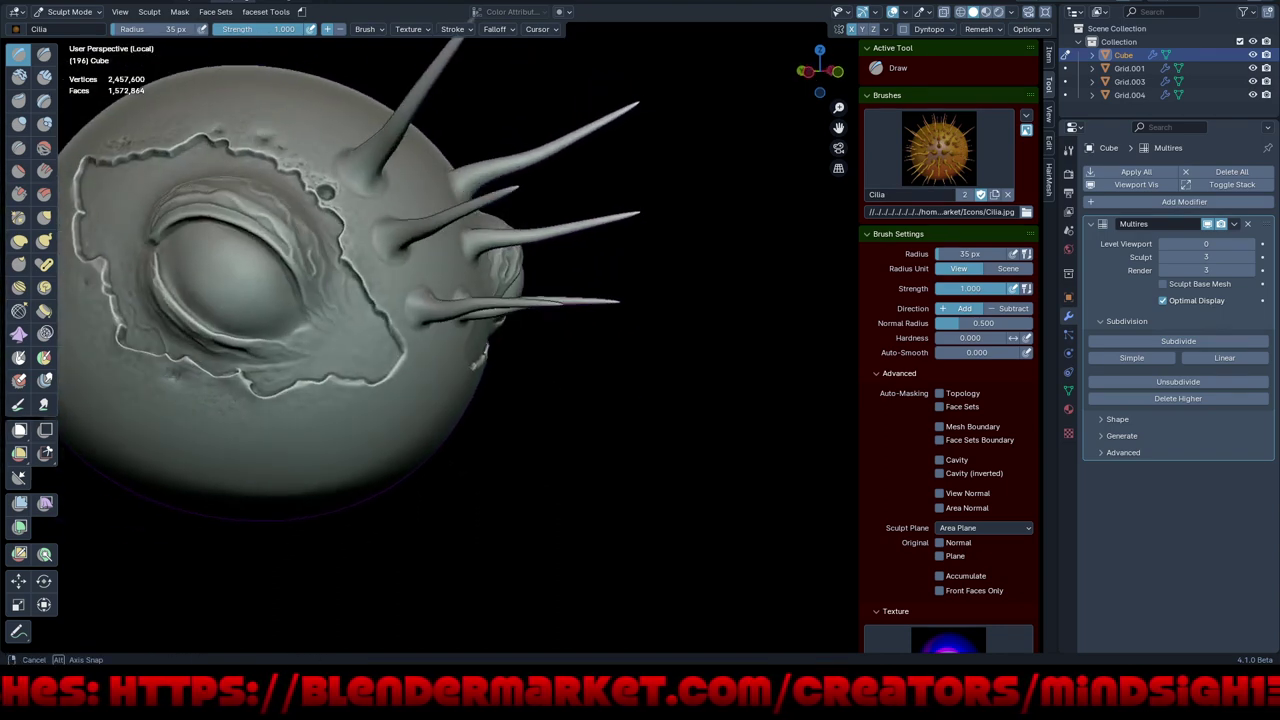
mouse_move(657, 437)
middle_down()
mouse_move(662, 486)
mouse_move(649, 443)
mouse_move(669, 449)
mouse_move(640, 450)
mouse_move(706, 463)
middle_up()
- Switch to the Fringed brush and sculpt a fringed stroke across the sphere
key(shift+space)
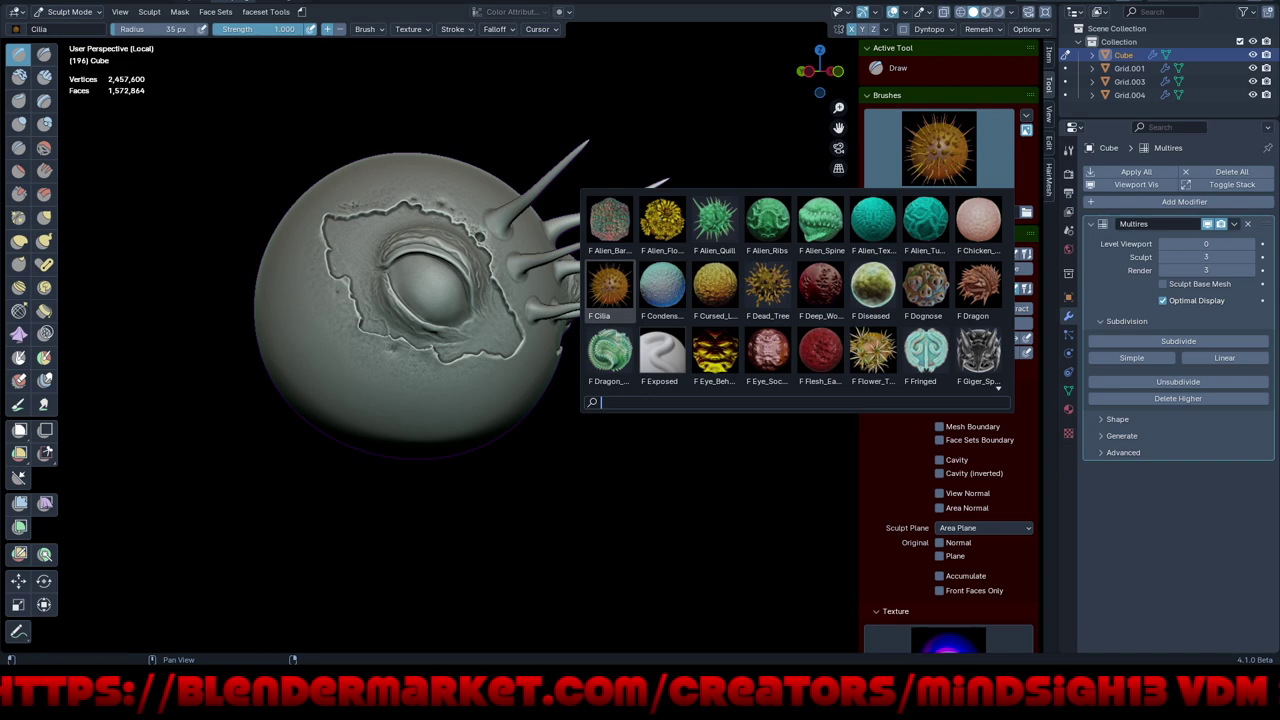
click(925, 350)
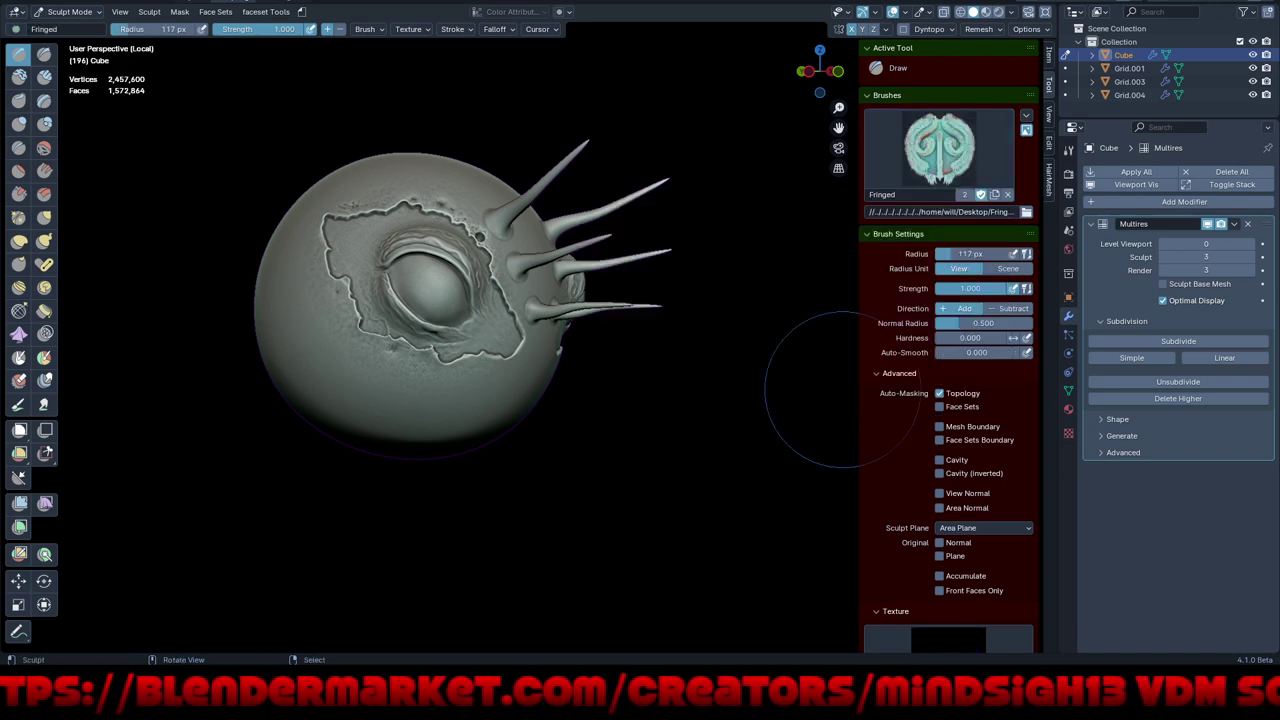
middle_drag(633, 375, 631, 435)
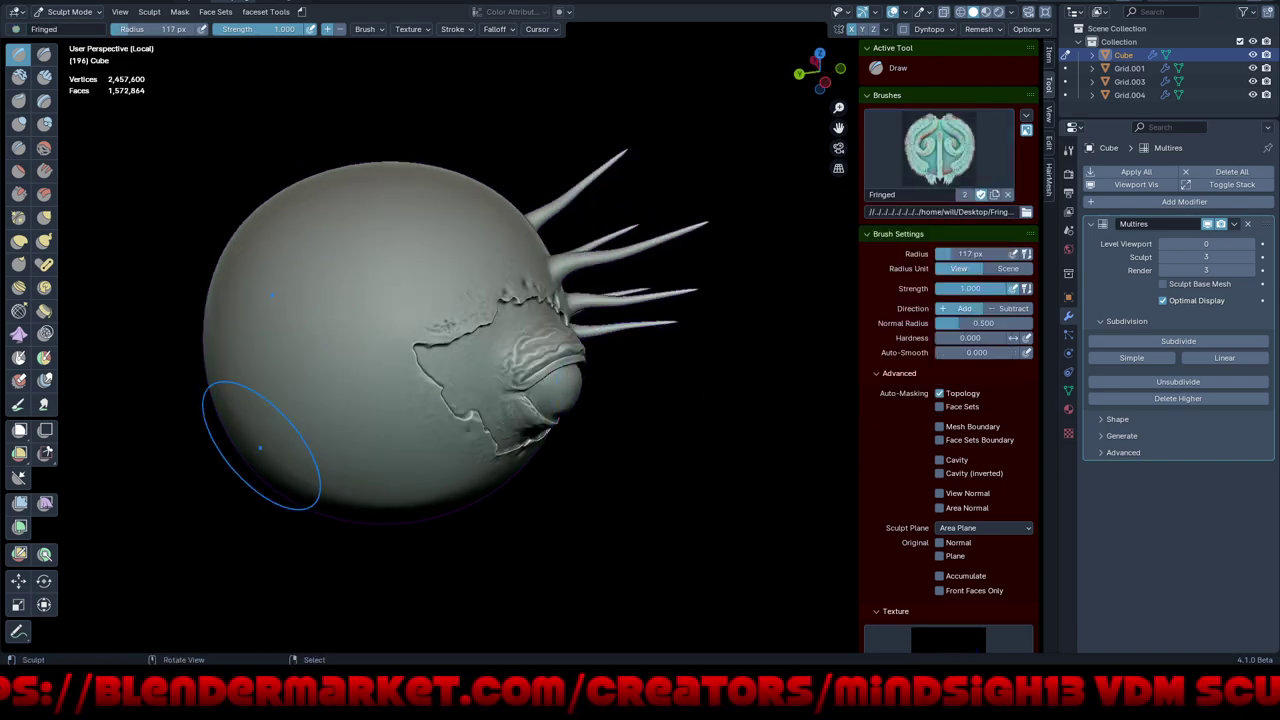
drag(245, 458, 520, 255)
mouse_move(520, 255)
middle_down()
mouse_move(527, 365)
mouse_move(410, 350)
mouse_move(594, 418)
mouse_move(586, 457)
mouse_move(643, 443)
mouse_move(643, 400)
mouse_move(729, 343)
middle_up()
scroll(527, 365, down, 2)
key(shift+space)
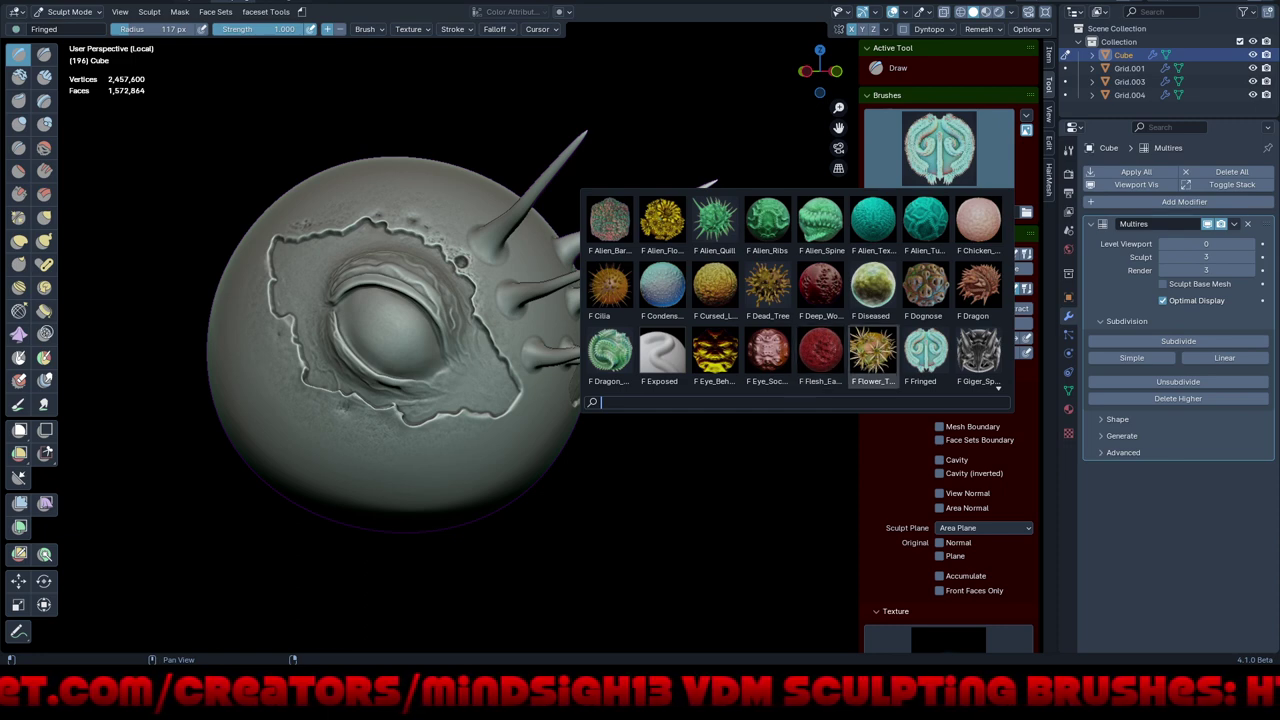
- Pick Zombie_Skin_X and stamp skin texture over the eye patch and face centre
scroll(975, 355, down, 2)
scroll(975, 355, down, 2)
scroll(978, 355, down, 2)
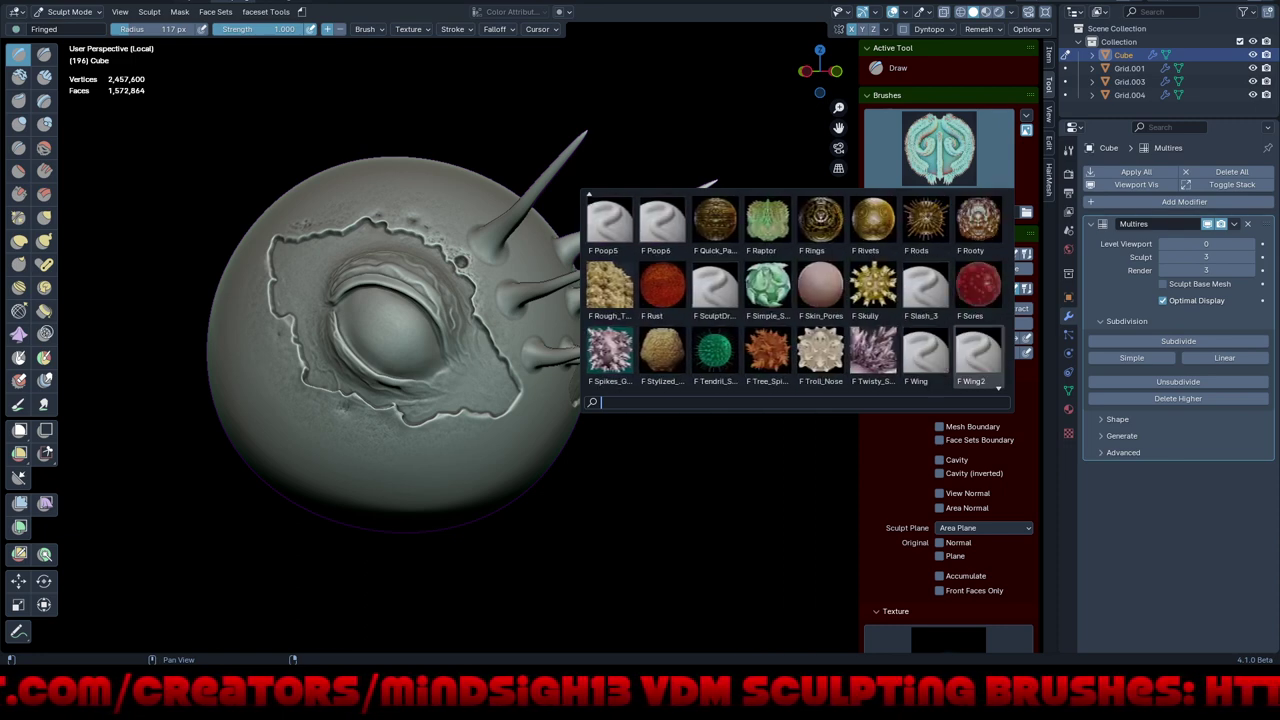
scroll(978, 355, down, 2)
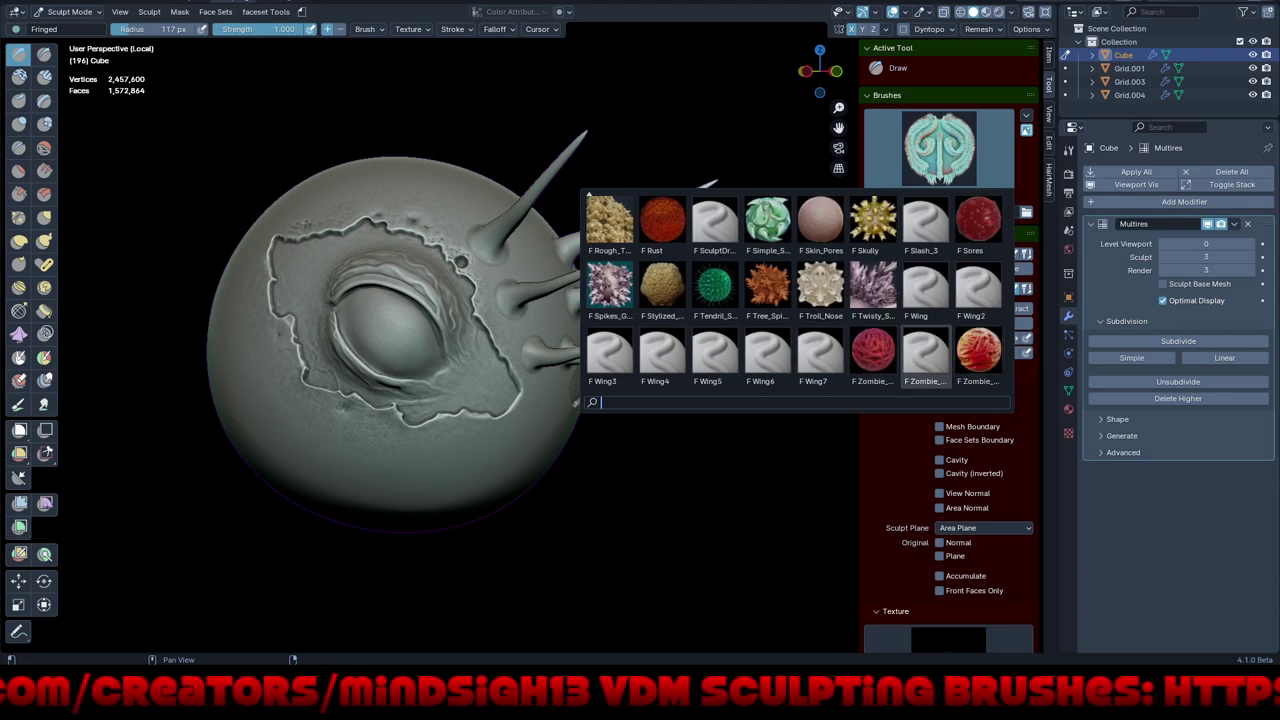
click(925, 355)
middle_drag(572, 432, 450, 385)
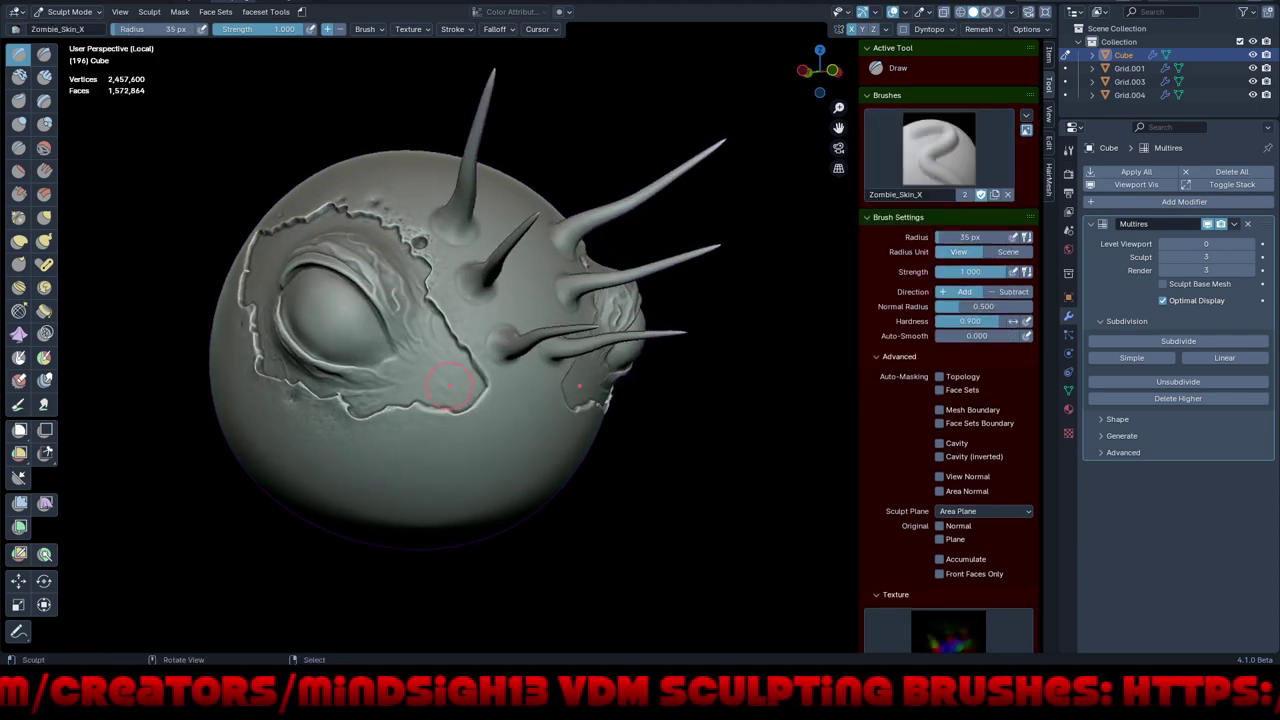
drag(430, 370, 505, 420)
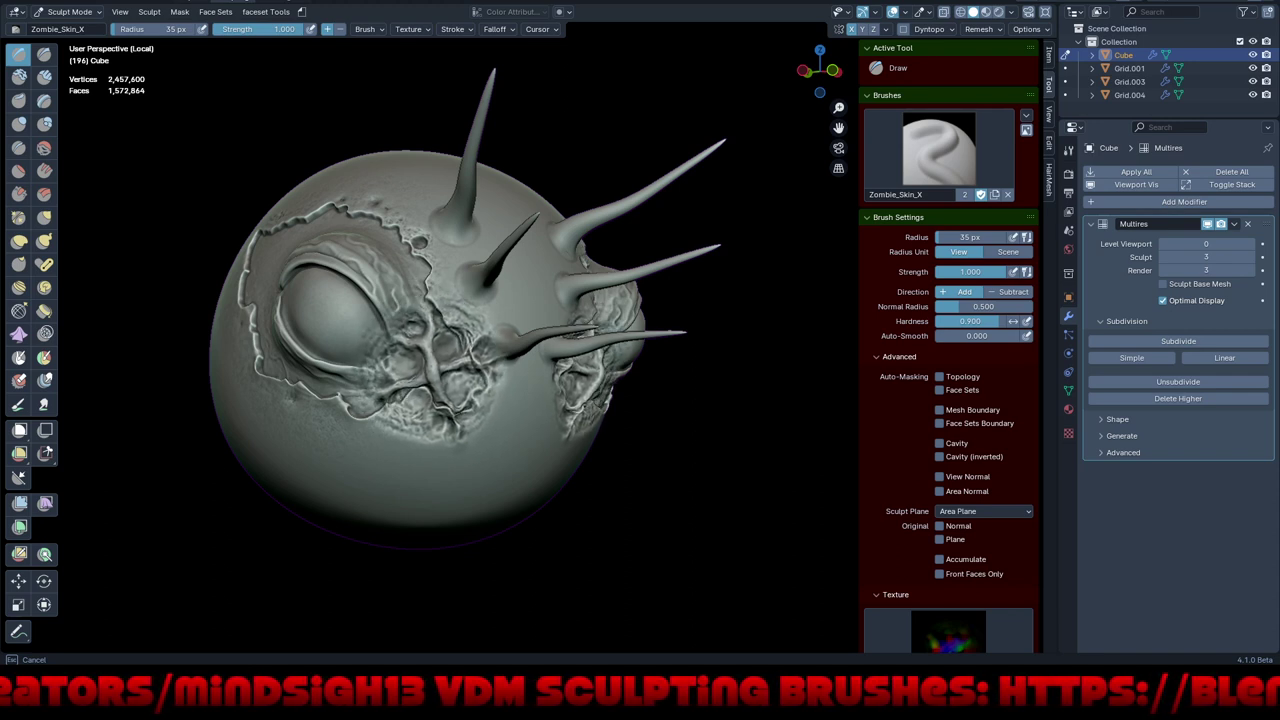
drag(505, 420, 510, 425)
mouse_move(510, 425)
middle_down()
mouse_move(470, 415)
mouse_move(620, 404)
mouse_move(427, 484)
middle_up()
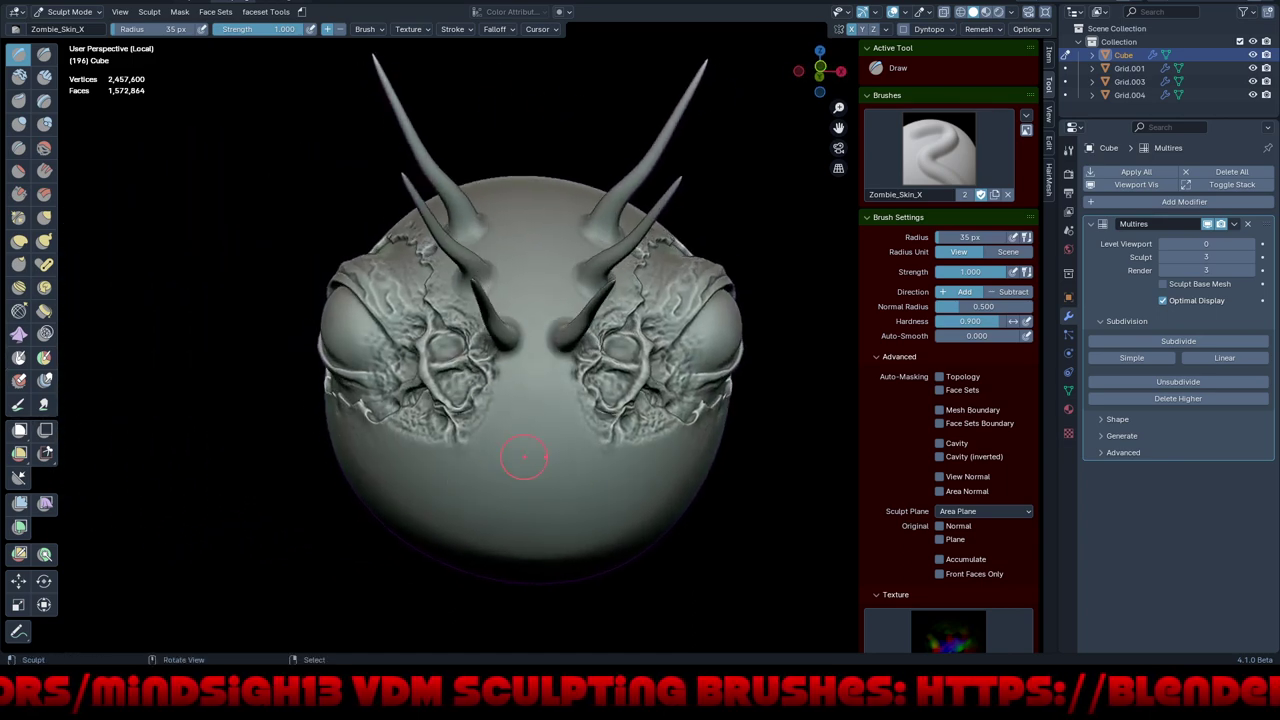
drag(550, 415, 585, 440)
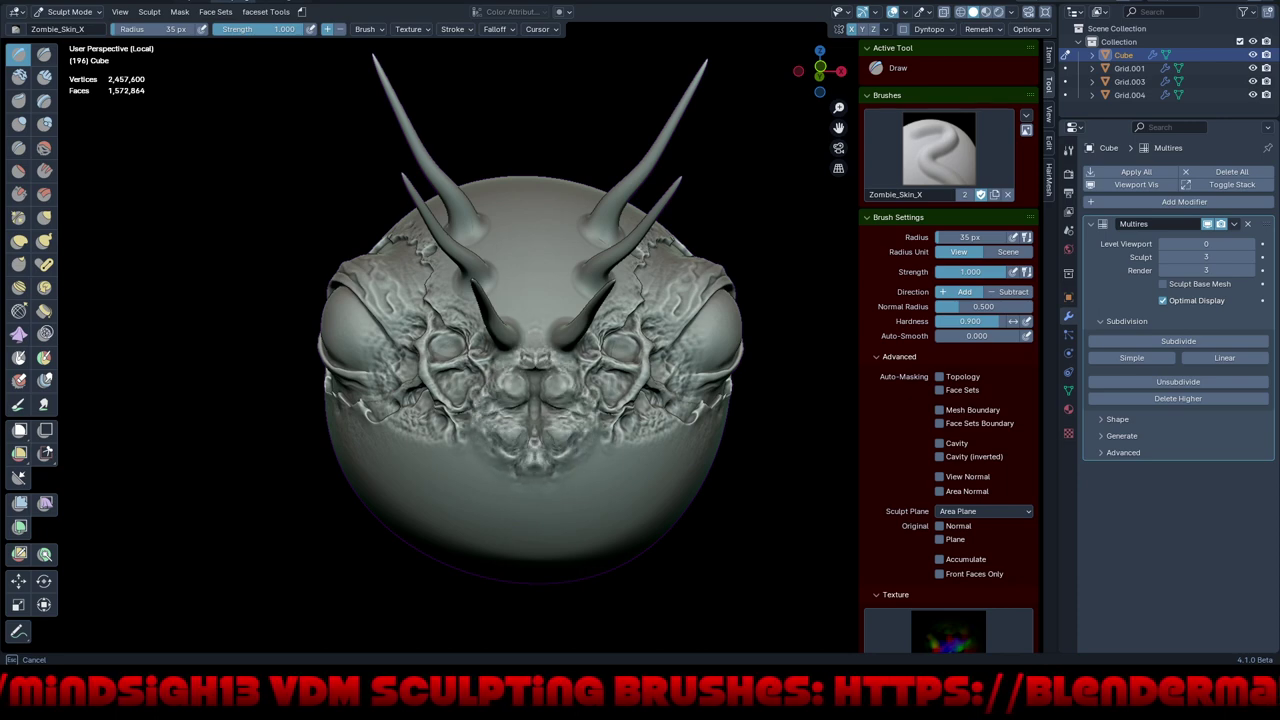
drag(585, 440, 545, 393)
- Inspect the whole head, then undo back to remove the Cilia horns
scroll(545, 393, down, 4)
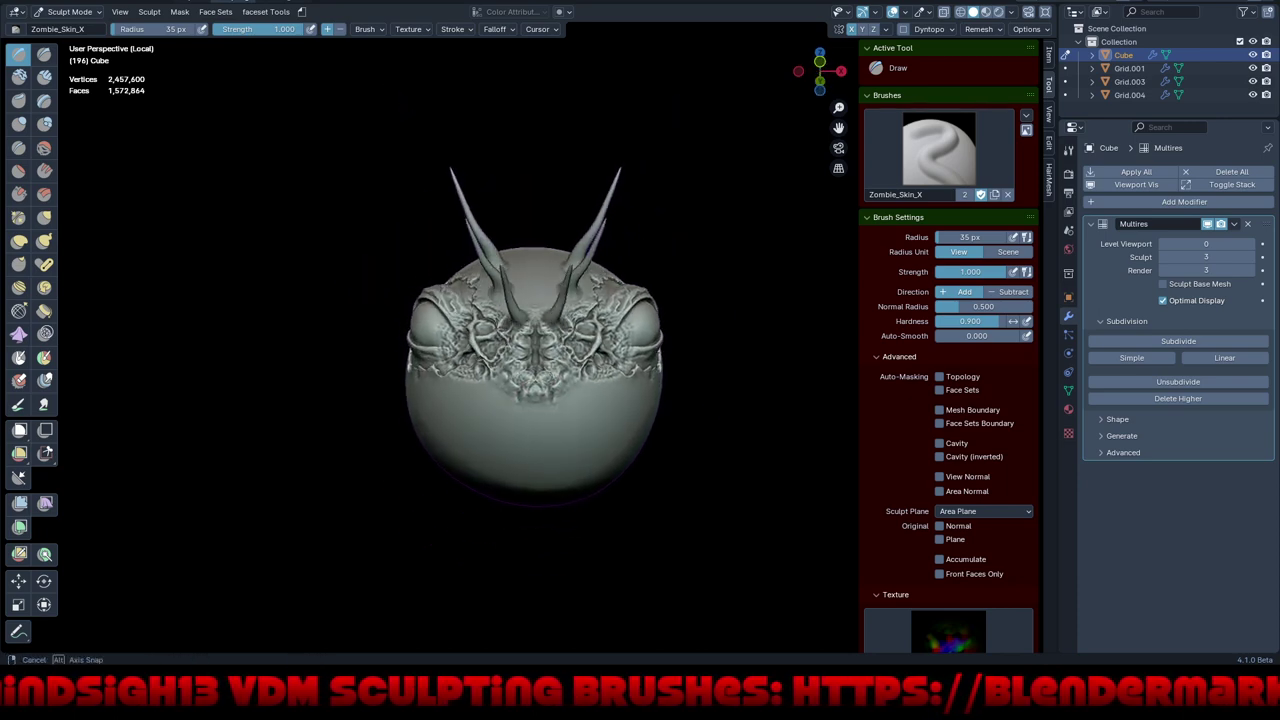
middle_drag(586, 443, 520, 400)
middle_drag(633, 391, 633, 420)
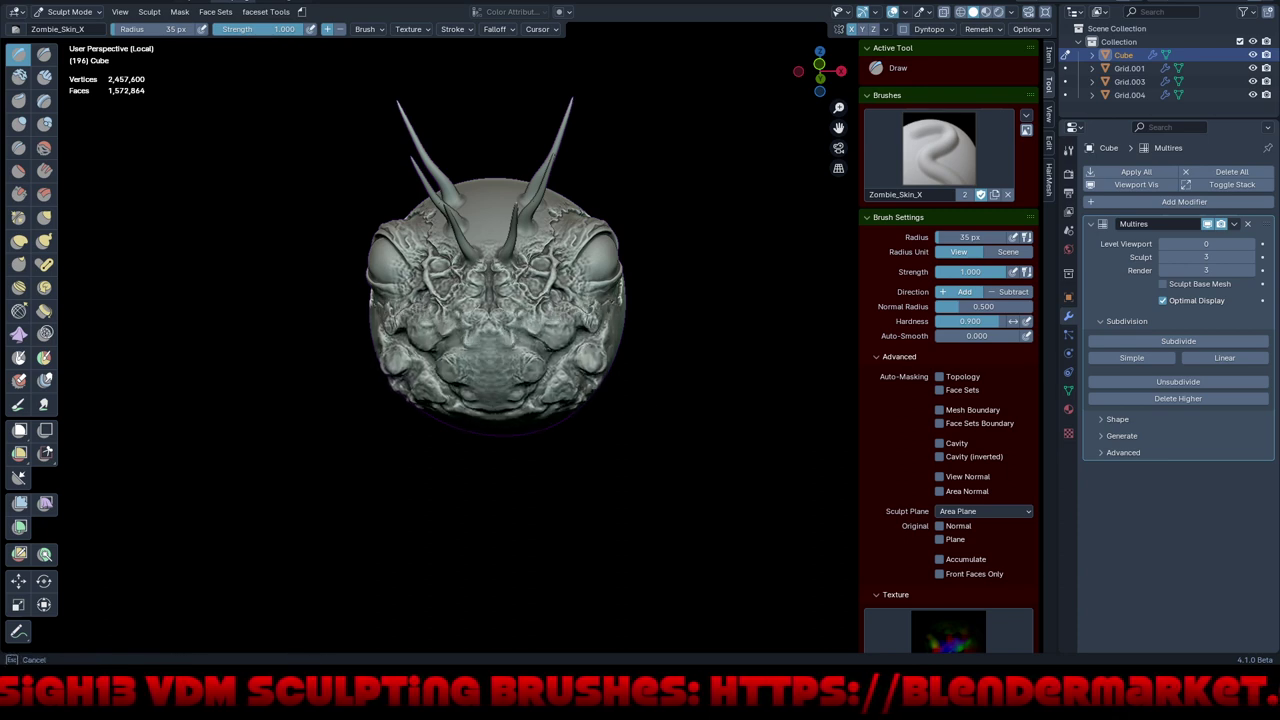
mouse_move(633, 420)
middle_down()
mouse_move(585, 525)
mouse_move(560, 480)
mouse_move(553, 503)
middle_up()
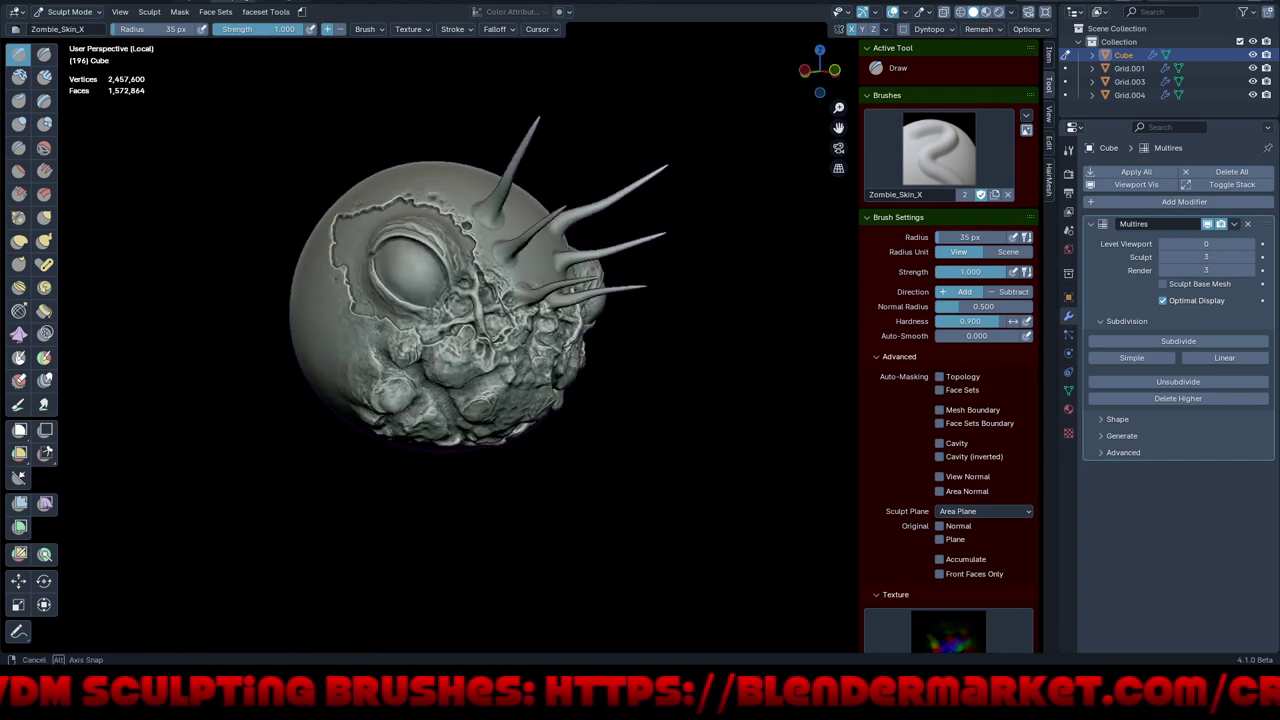
mouse_move(553, 455)
middle_down()
mouse_move(530, 440)
mouse_move(583, 458)
middle_up()
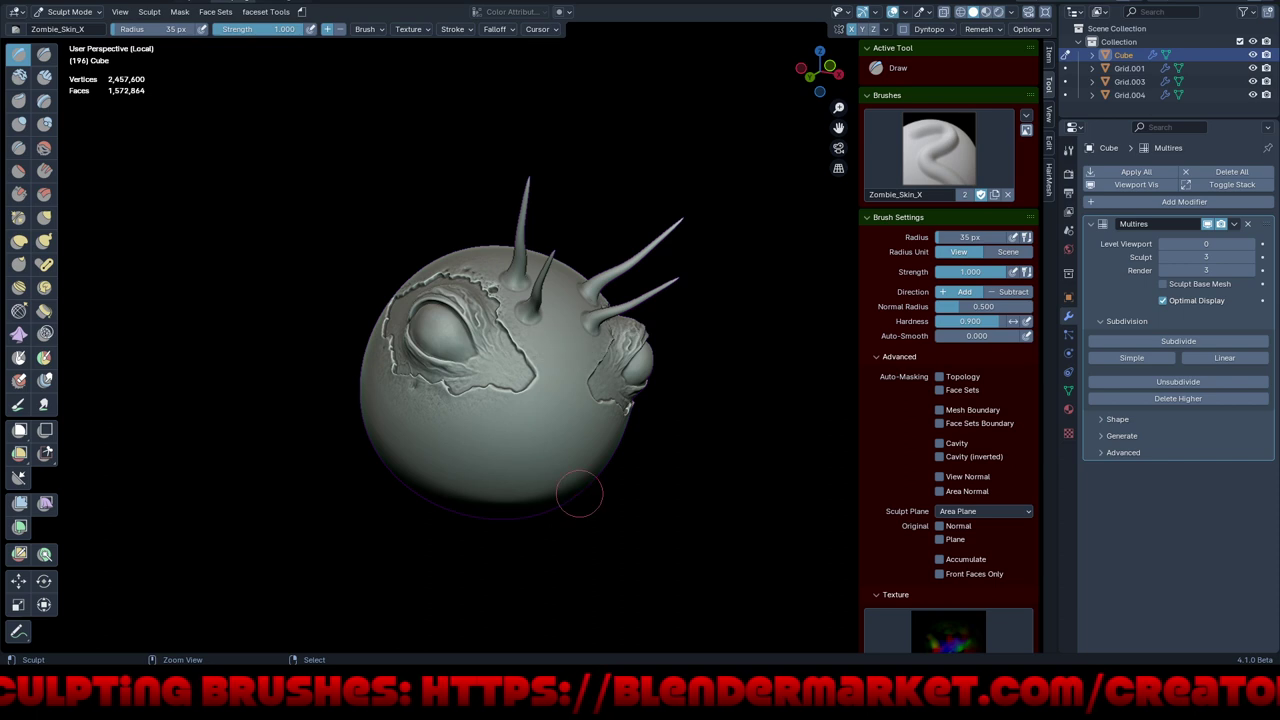
key(ctrl+z)
key(ctrl+z)
key(ctrl+z)
mouse_move(620, 481)
middle_down()
mouse_move(628, 471)
mouse_move(640, 510)
mouse_move(689, 493)
mouse_move(637, 492)
middle_up()
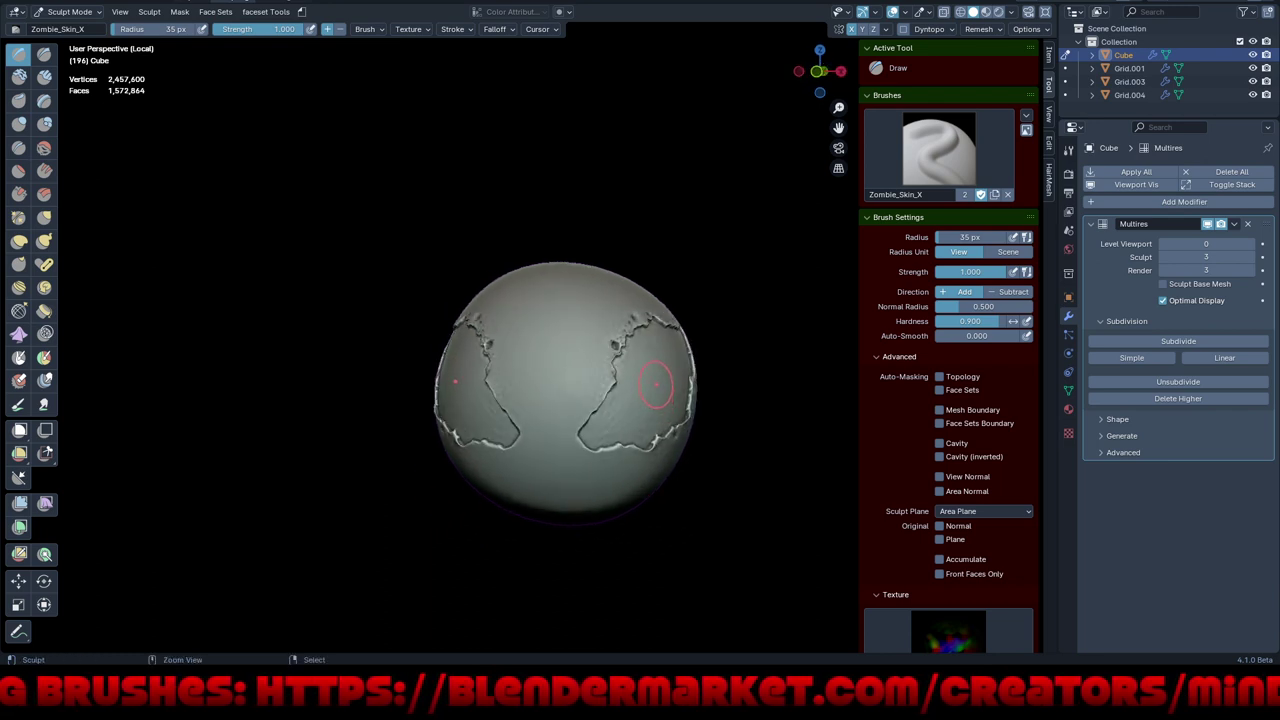
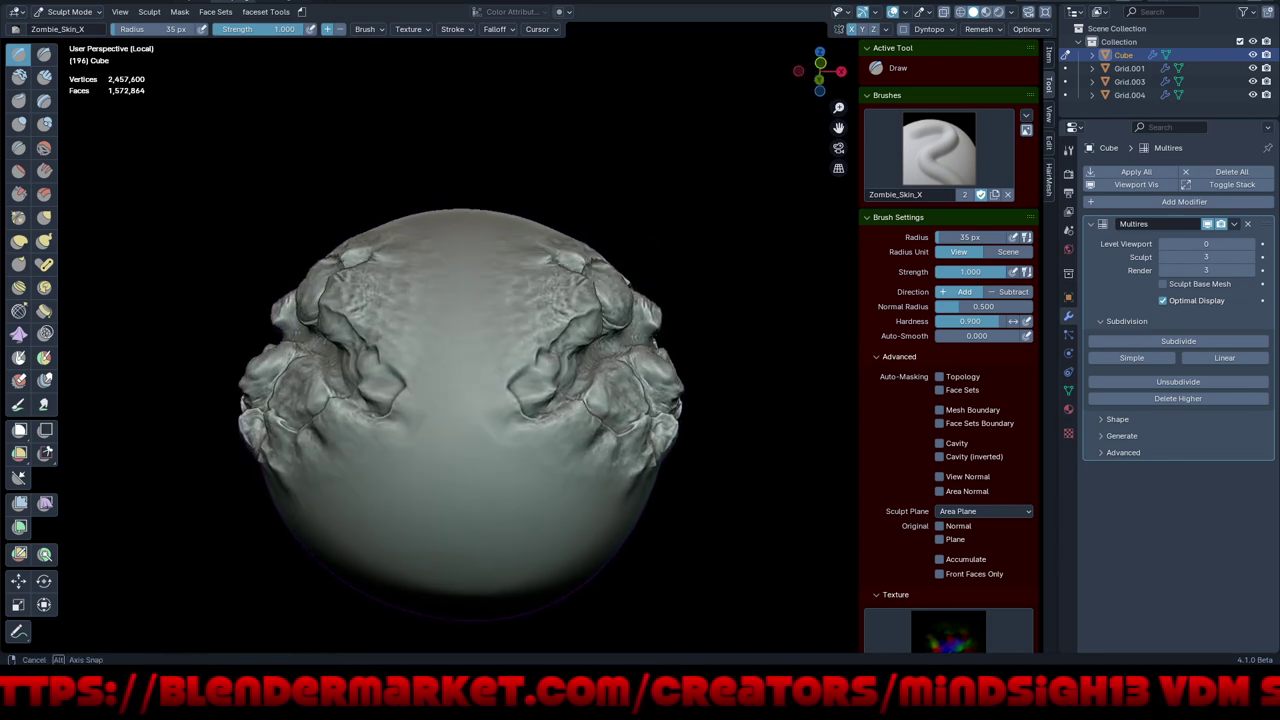
- Stamp X-mirrored Zombie_Skin_X relief across the sphere's lower sides, then inspect it close up
middle_drag(620, 400, 701, 403)
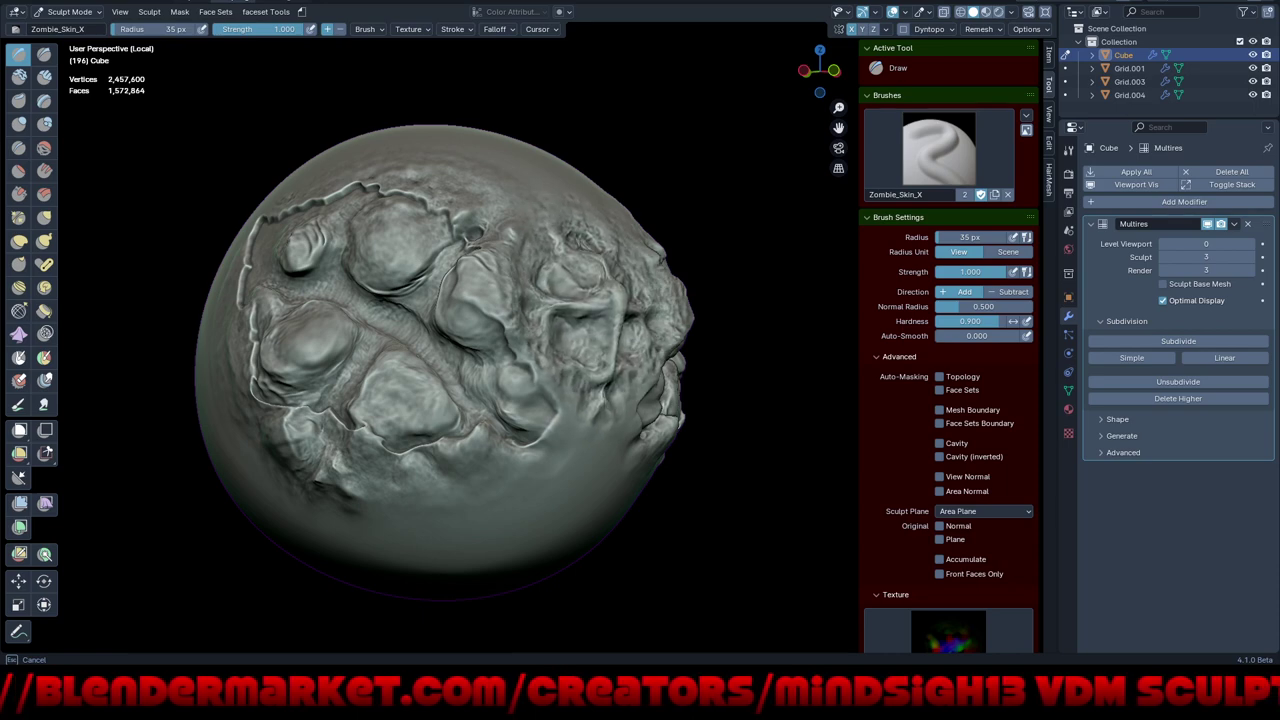
mouse_move(707, 413)
middle_down()
mouse_move(596, 445)
mouse_move(493, 377)
middle_up()
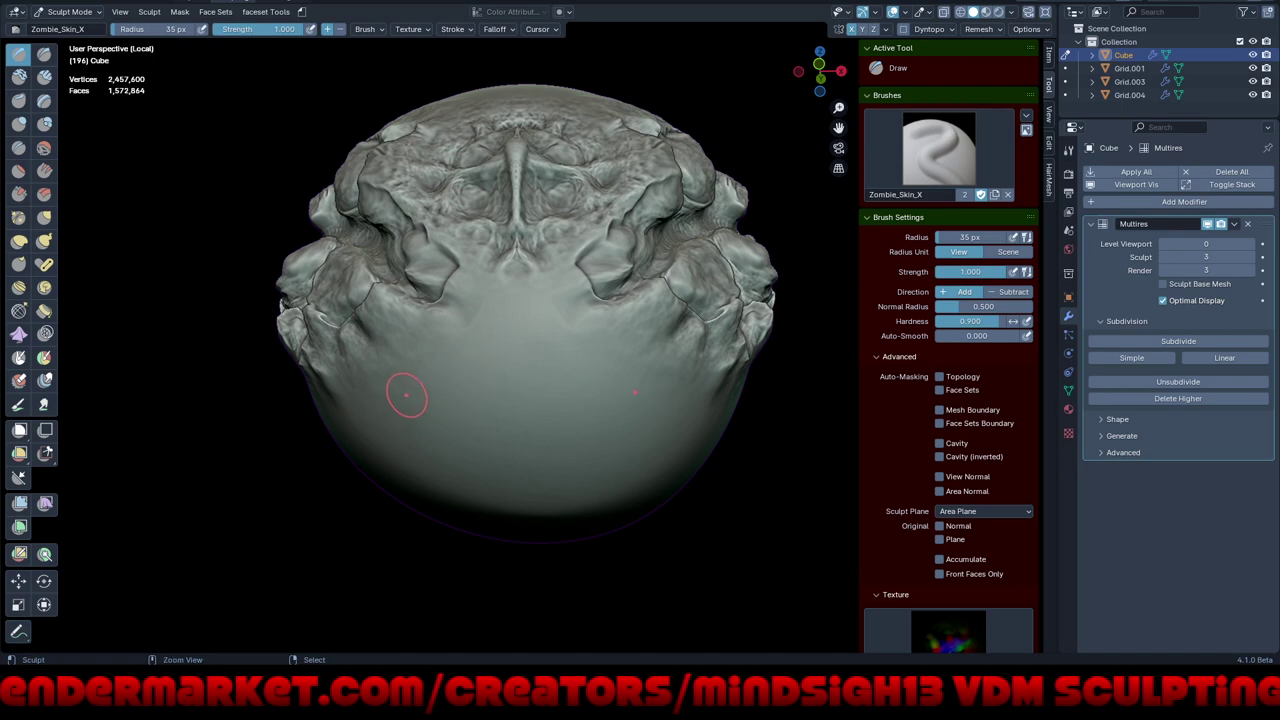
mouse_move(406, 395)
mouse_down()
mouse_move(417, 457)
mouse_move(490, 337)
mouse_up()
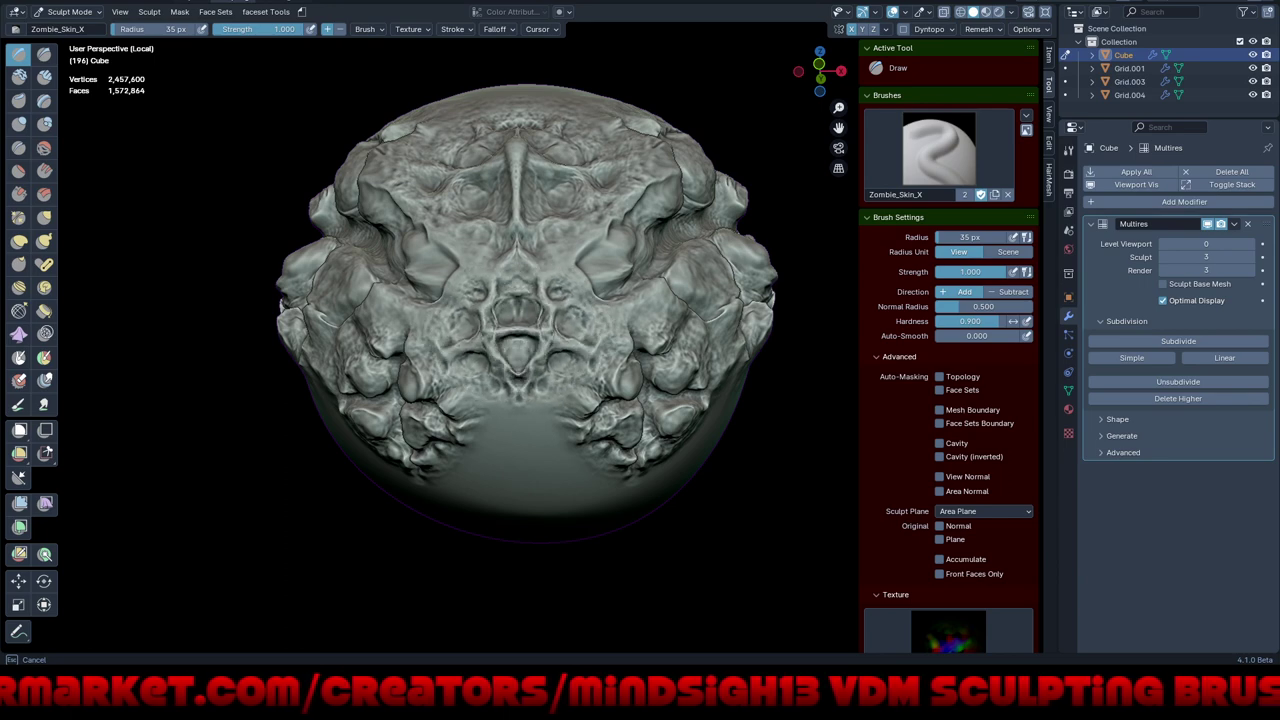
mouse_move(533, 412)
middle_down()
mouse_move(702, 472)
mouse_move(560, 470)
mouse_move(589, 477)
middle_up()
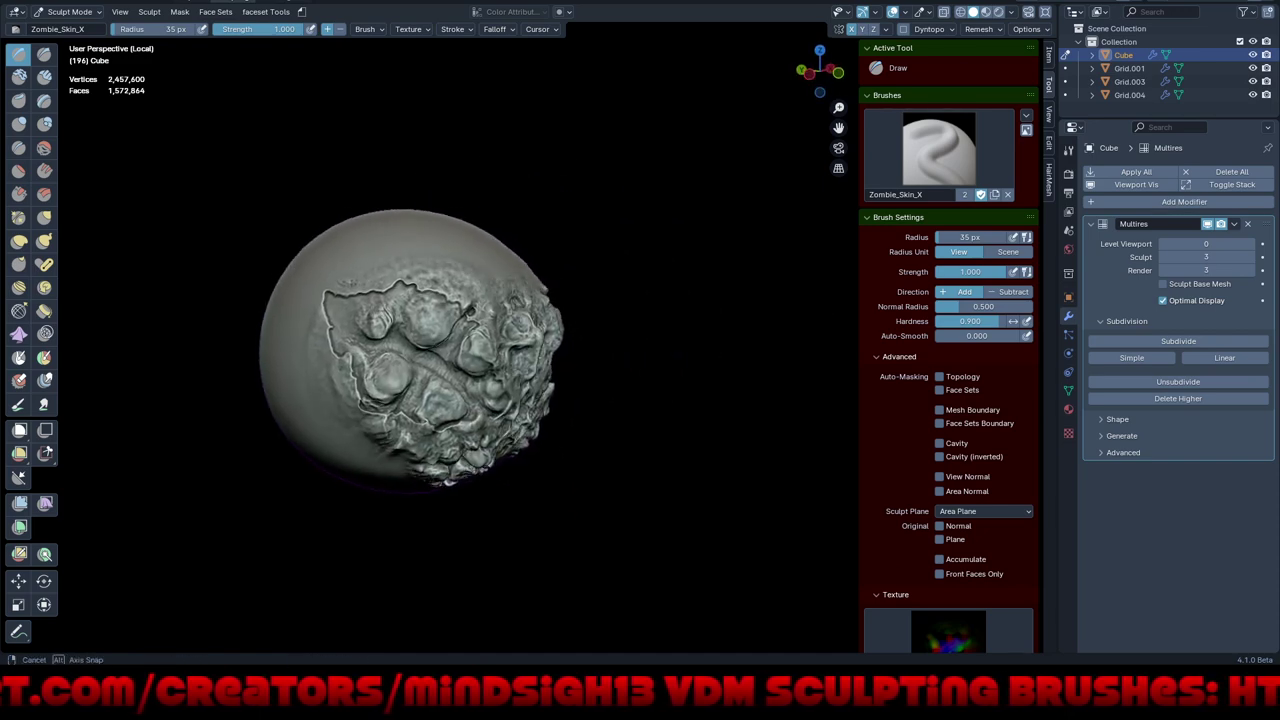
middle_drag(589, 477, 705, 429)
mouse_move(617, 419)
ctrl+middle_down()
mouse_move(634, 329)
mouse_move(771, 377)
mouse_move(743, 379)
ctrl+middle_up()
mouse_move(747, 450)
ctrl+middle_down()
mouse_move(706, 361)
mouse_move(776, 280)
mouse_move(808, 193)
ctrl+middle_up()
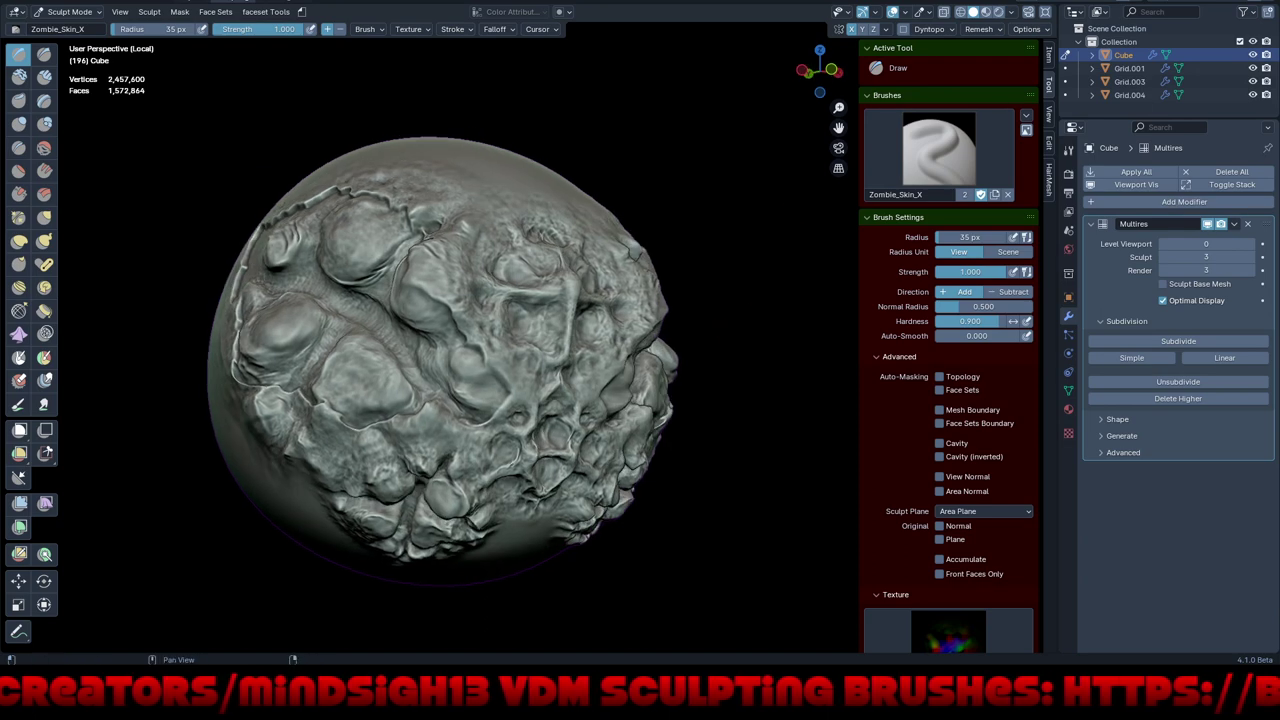
- Shade the viewport with the red MatCap
click(1011, 11)
click(1000, 108)
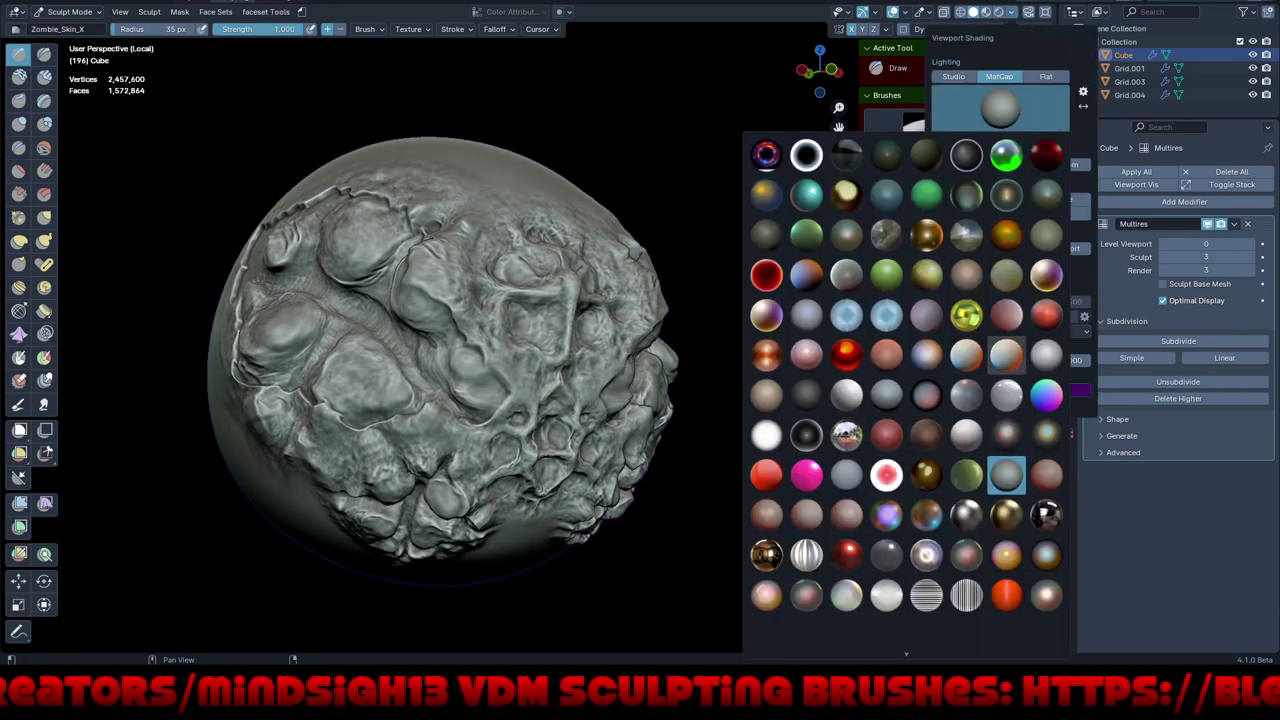
click(1046, 314)
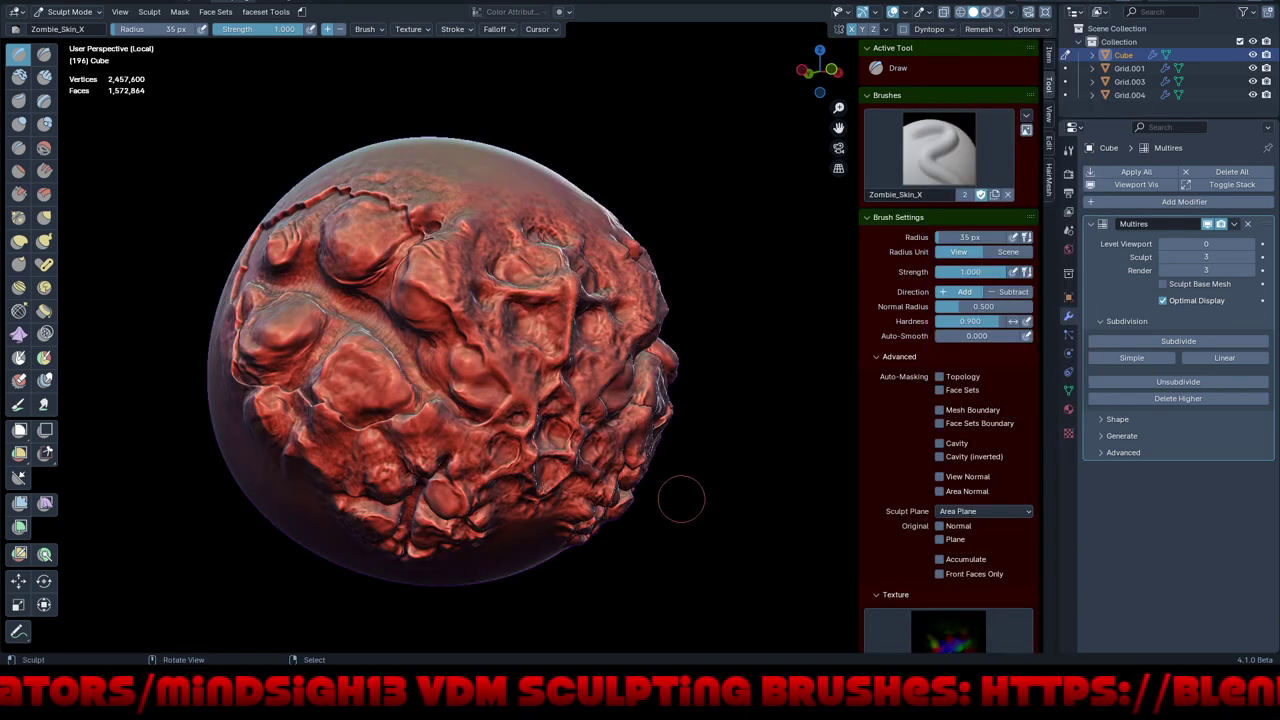
mouse_move(682, 499)
middle_down()
mouse_move(780, 490)
mouse_move(692, 487)
middle_up()
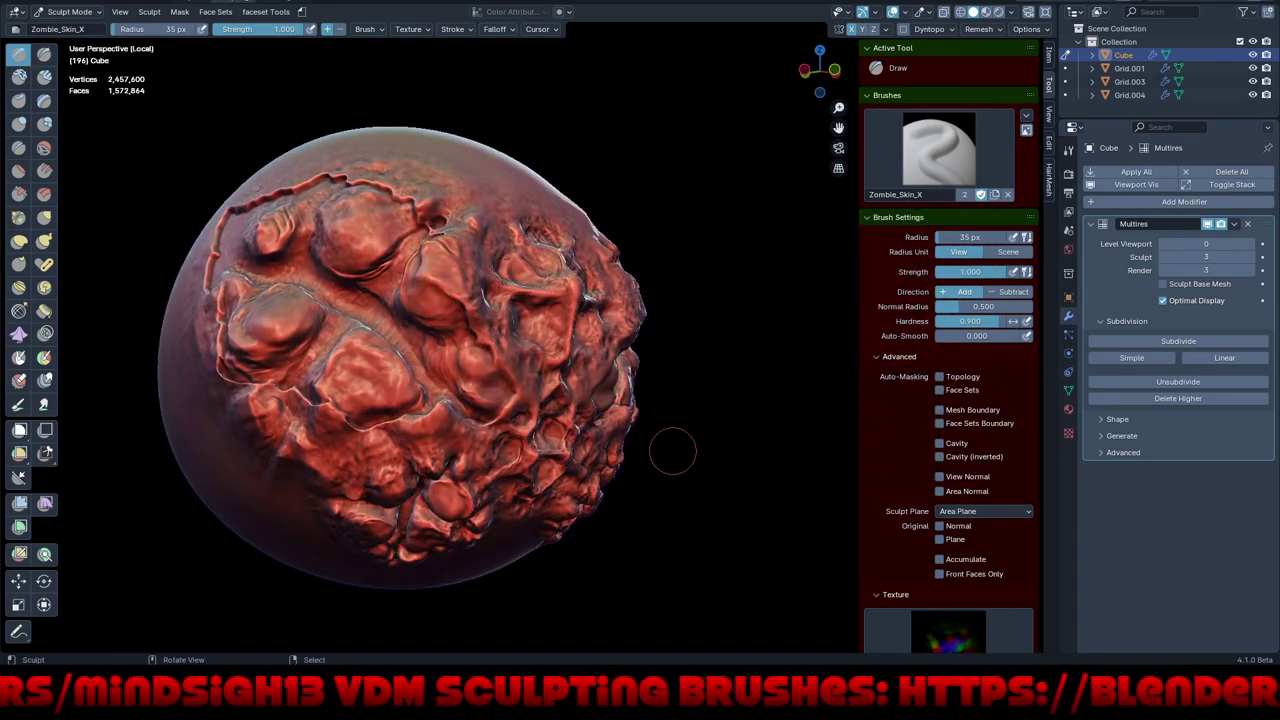
- Select the Wing7 brush, try a mirrored wing stroke, and undo it
click(938, 150)
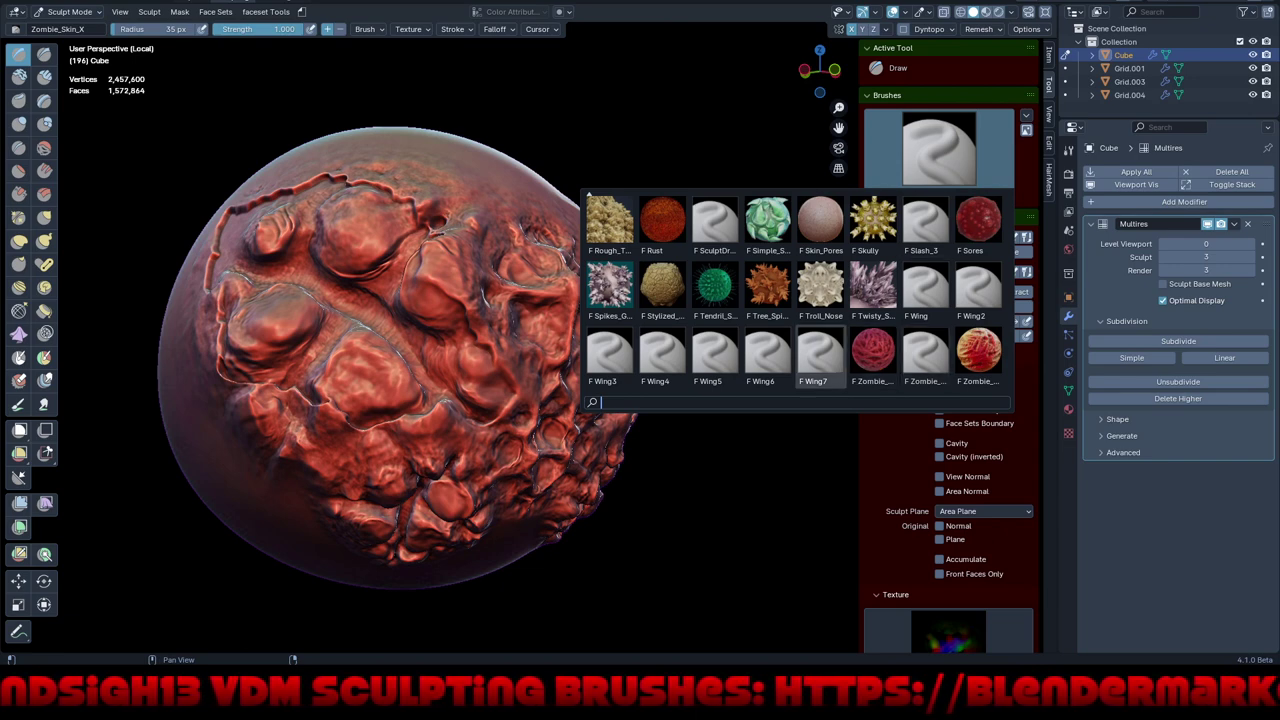
click(820, 352)
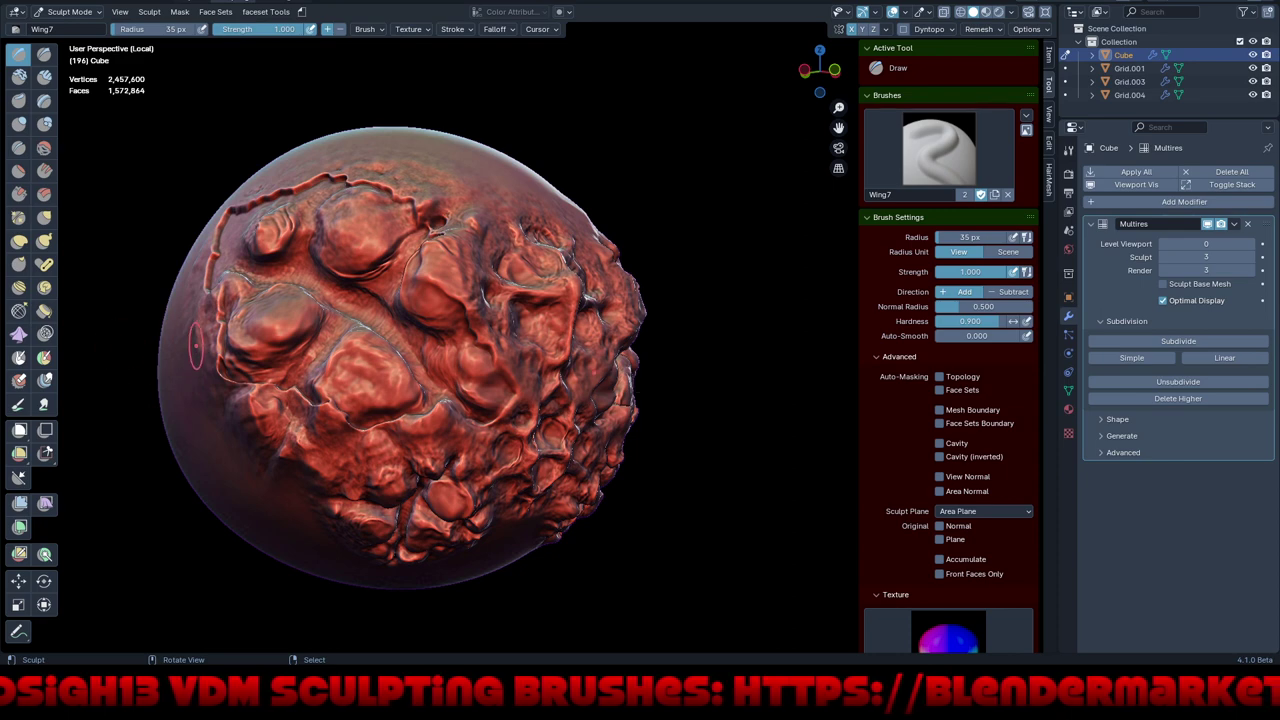
mouse_move(196, 343)
mouse_down()
mouse_move(60, 345)
mouse_move(40, 320)
mouse_up()
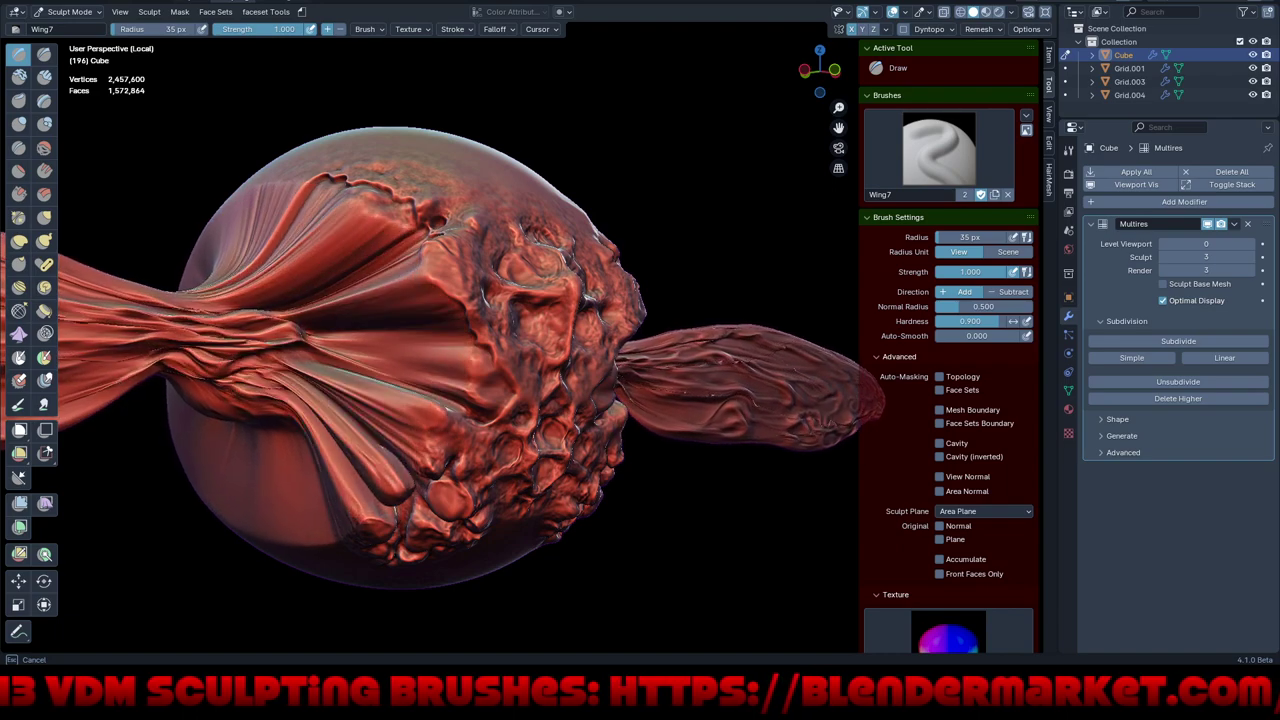
drag(40, 320, 527, 565)
key(ctrl+z)
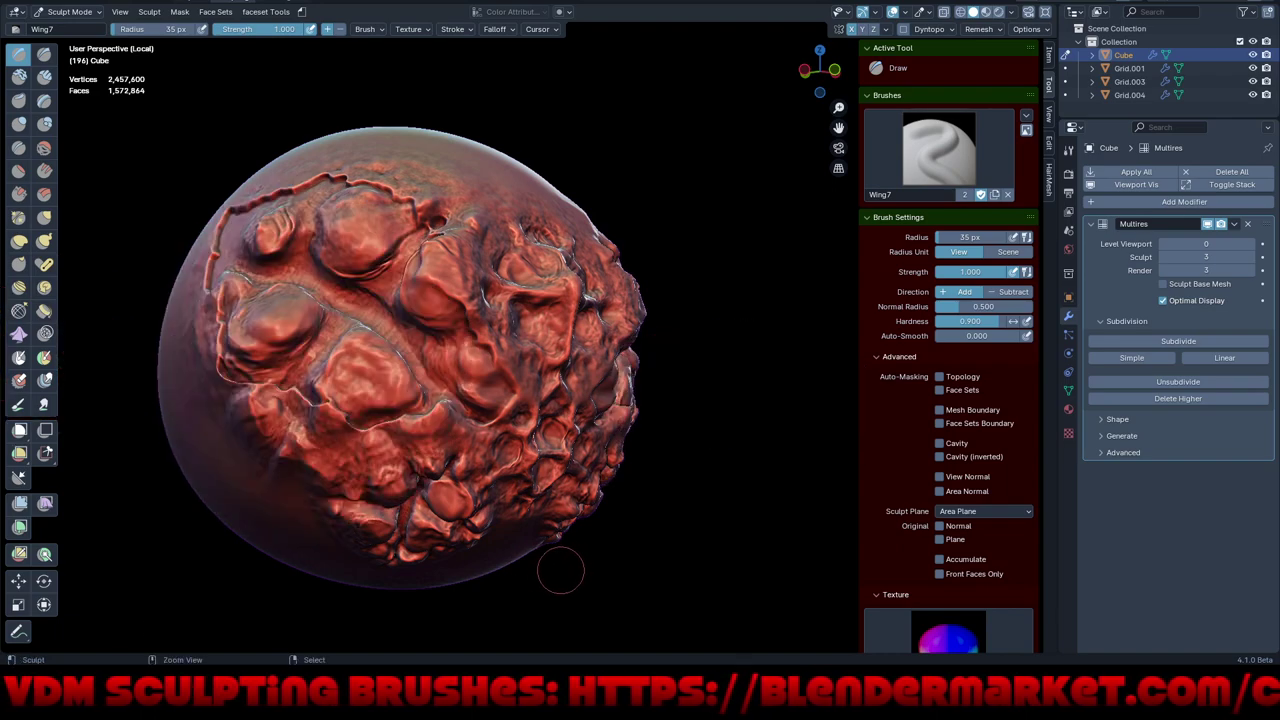
middle_drag(670, 512, 546, 495)
scroll(577, 537, down, 2)
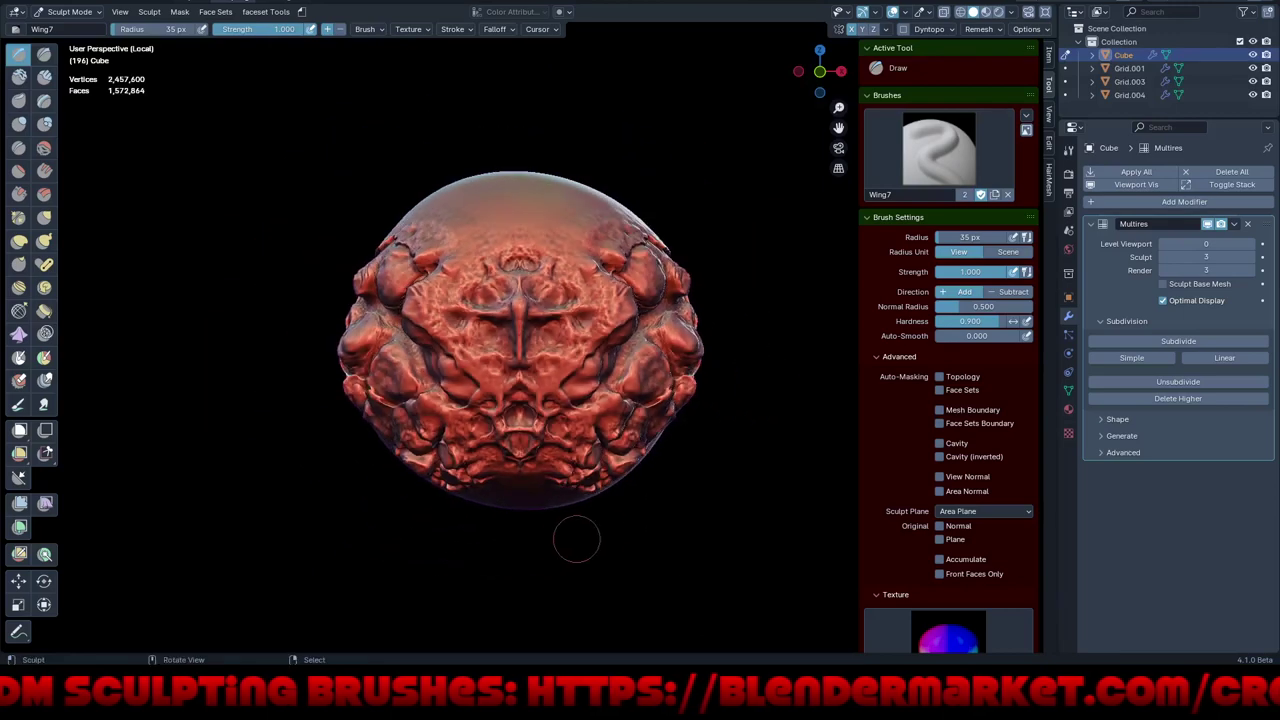
mouse_move(577, 537)
middle_down()
mouse_move(577, 580)
mouse_move(619, 461)
middle_up()
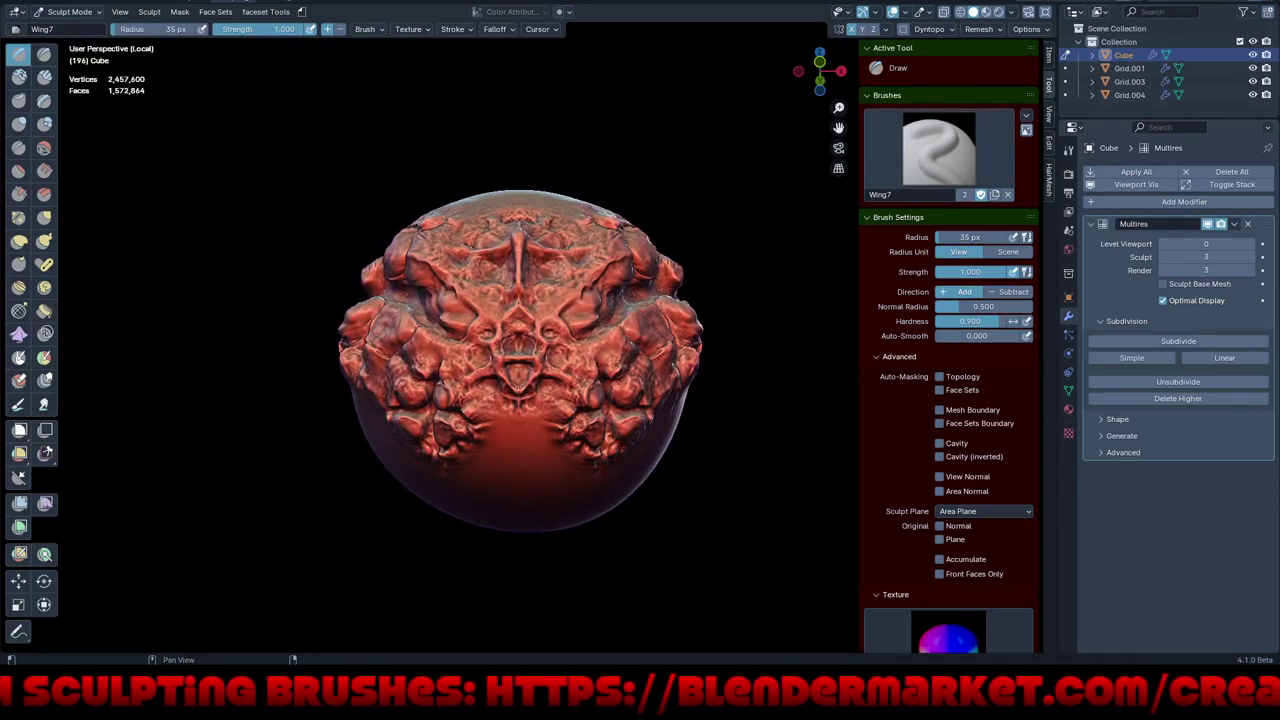
click(938, 150)
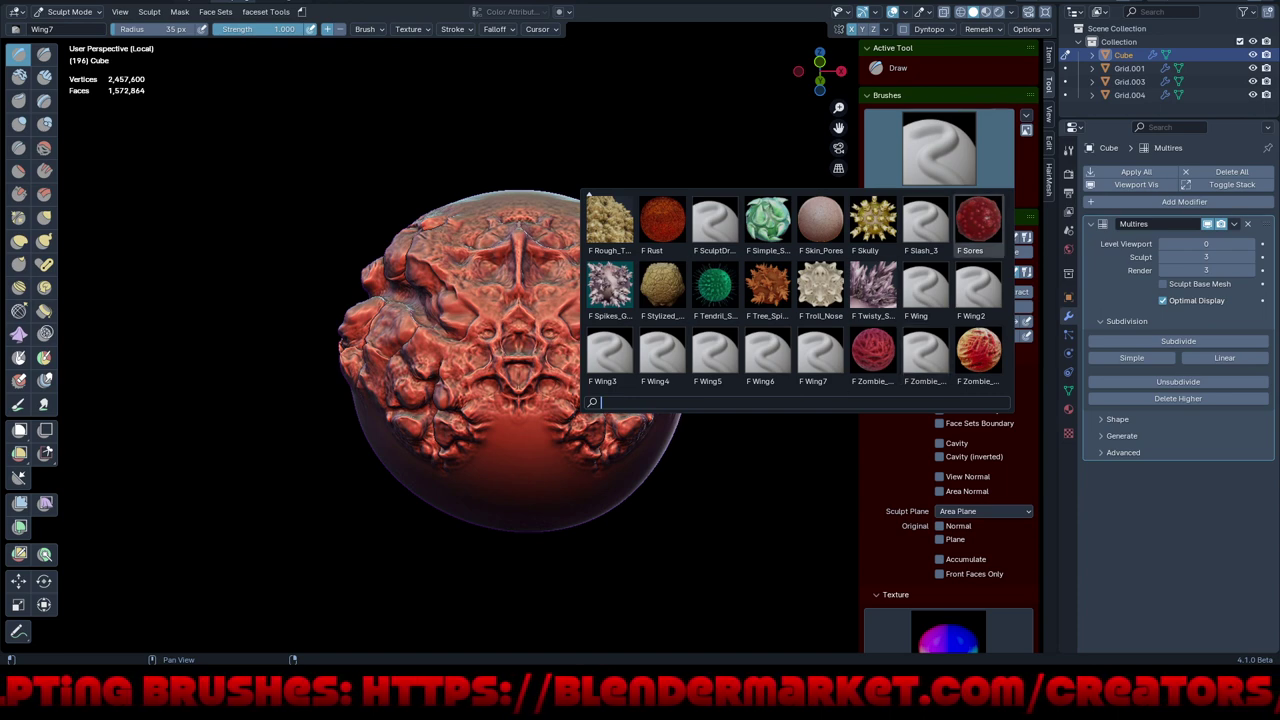
- Select the Gore_Lite brush and stamp gore texture on the sphere's lower front
scroll(715, 290, up, 2)
scroll(715, 290, up, 1)
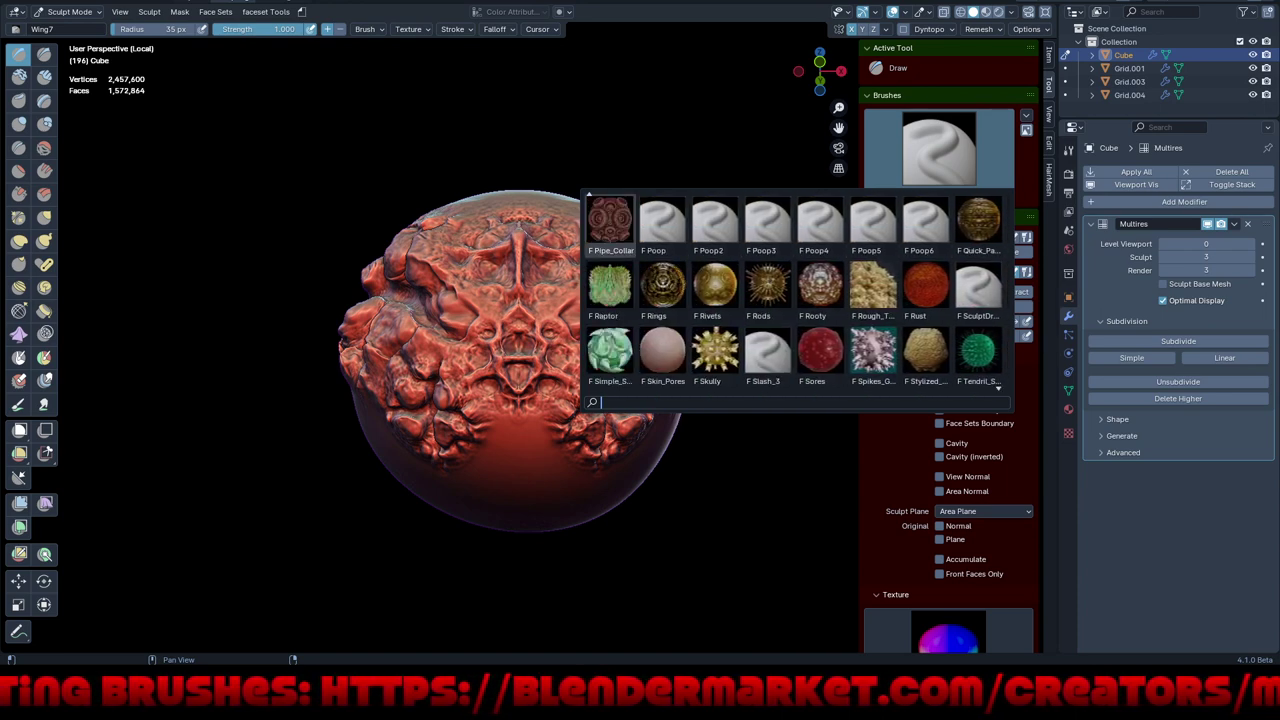
scroll(794, 290, up, 1)
scroll(794, 290, up, 1)
scroll(794, 290, up, 1)
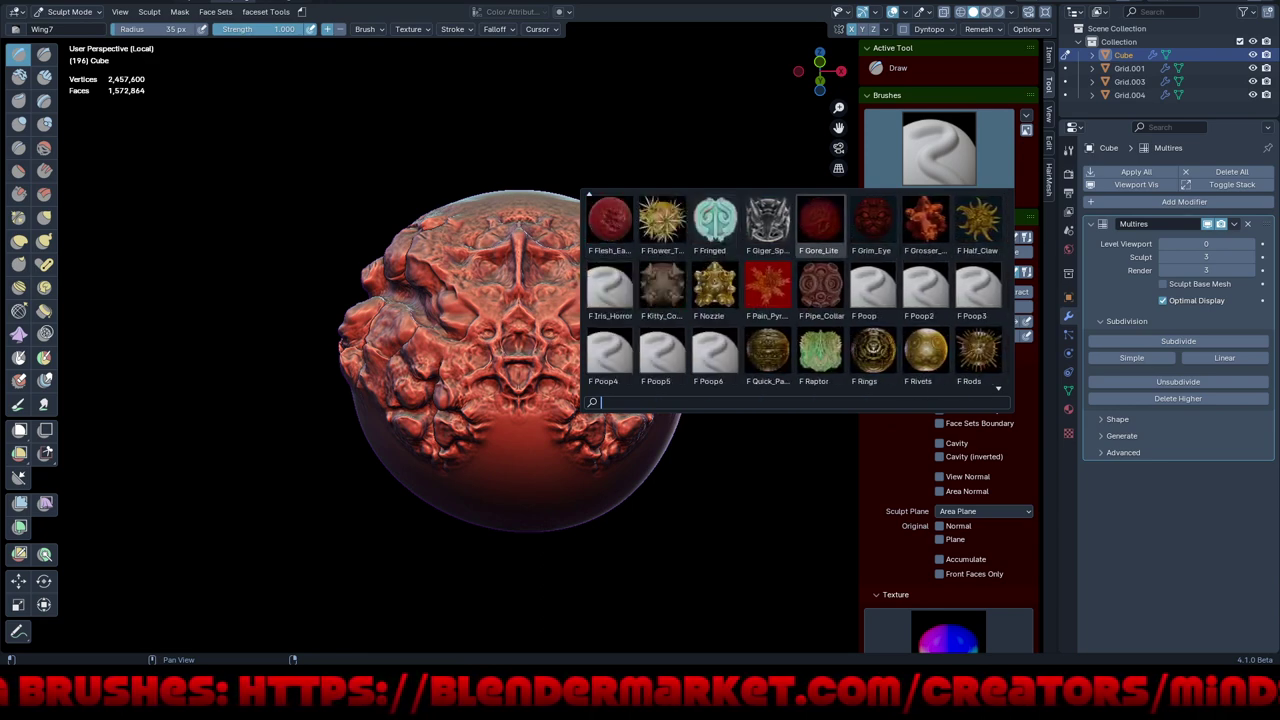
click(813, 237)
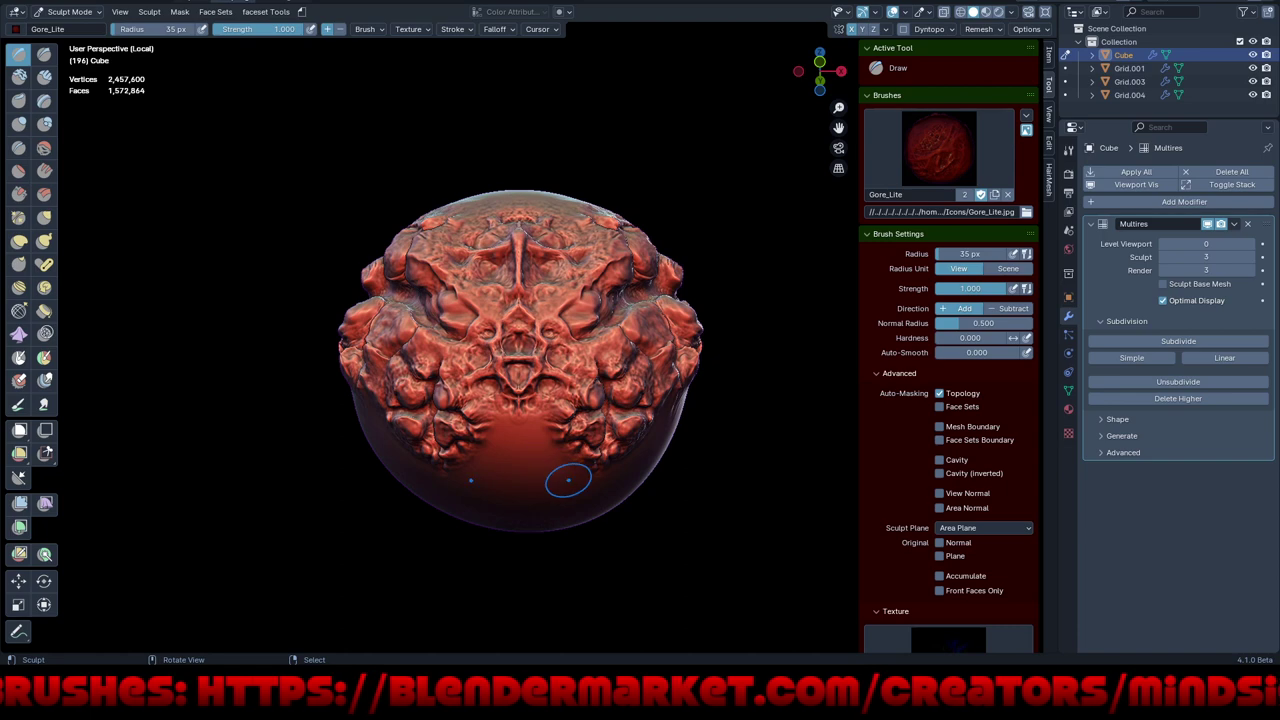
drag(520, 468, 505, 465)
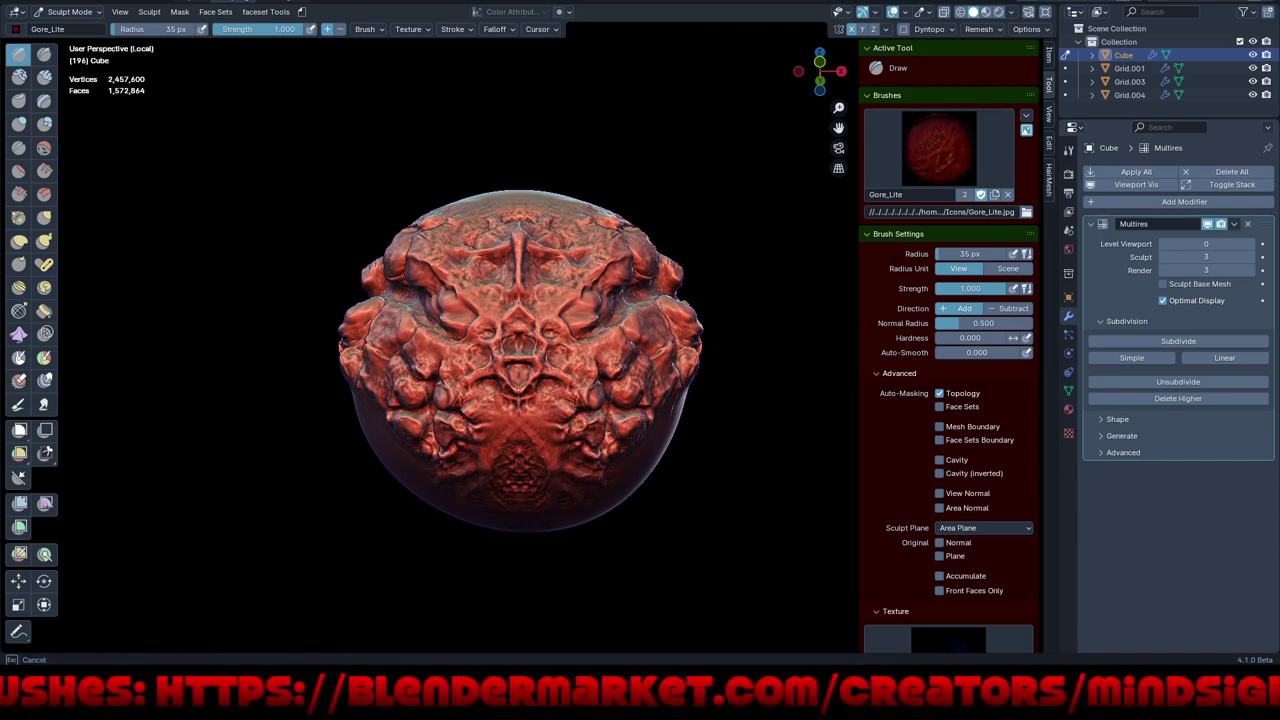
- Spread Gore_Lite detail over the sphere's smooth left side
middle_drag(670, 552, 402, 396)
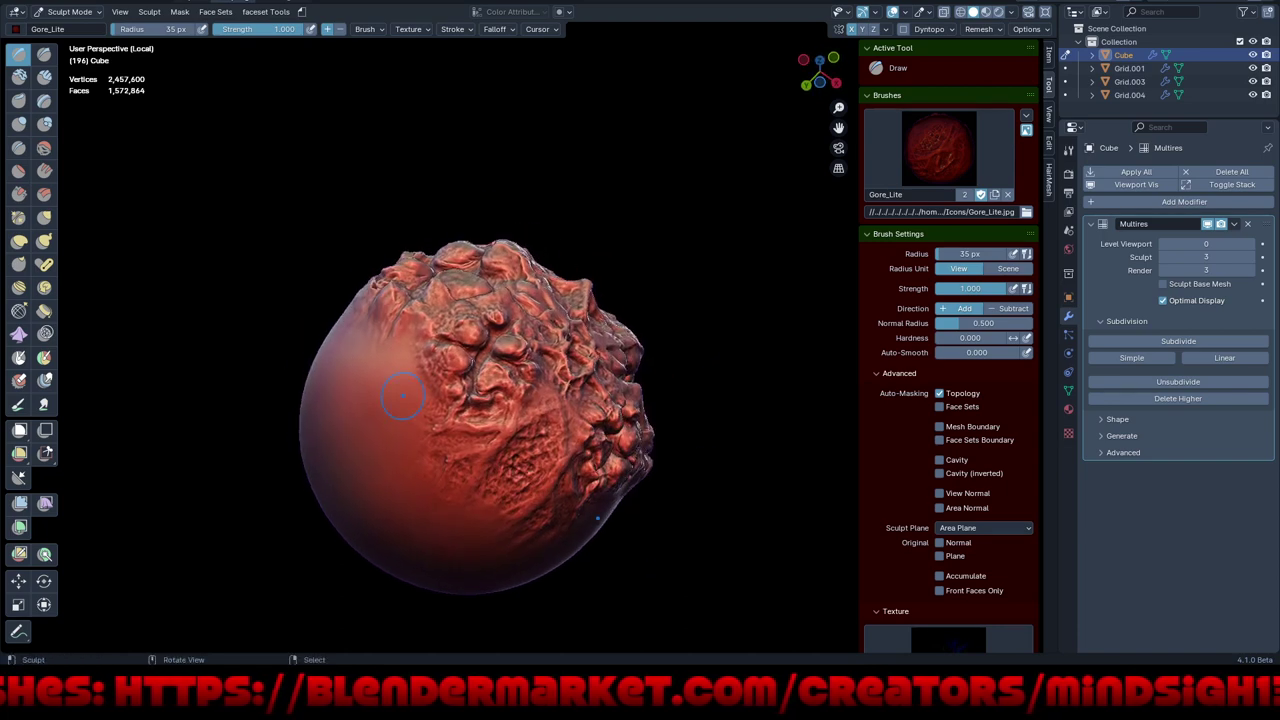
mouse_move(380, 370)
mouse_down()
mouse_move(405, 380)
mouse_move(365, 390)
mouse_move(400, 400)
mouse_move(350, 330)
mouse_move(430, 440)
mouse_move(340, 380)
mouse_move(420, 340)
mouse_move(405, 446)
mouse_up()
middle_drag(275, 493, 289, 279)
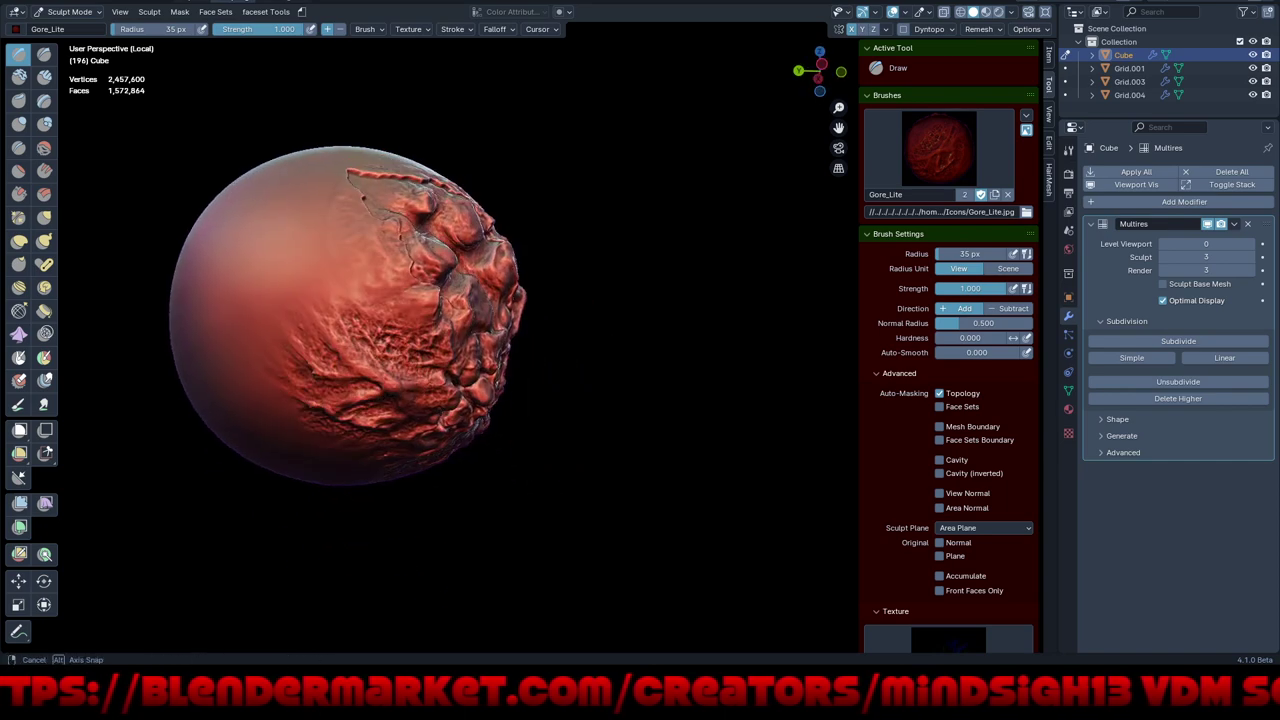
mouse_move(257, 233)
mouse_down()
mouse_move(230, 270)
mouse_move(330, 300)
mouse_move(260, 220)
mouse_move(322, 292)
mouse_up()
mouse_move(318, 470)
middle_down()
mouse_move(250, 440)
mouse_move(414, 482)
mouse_move(541, 493)
mouse_move(586, 434)
mouse_move(598, 524)
middle_up()
middle_drag(598, 480, 609, 434)
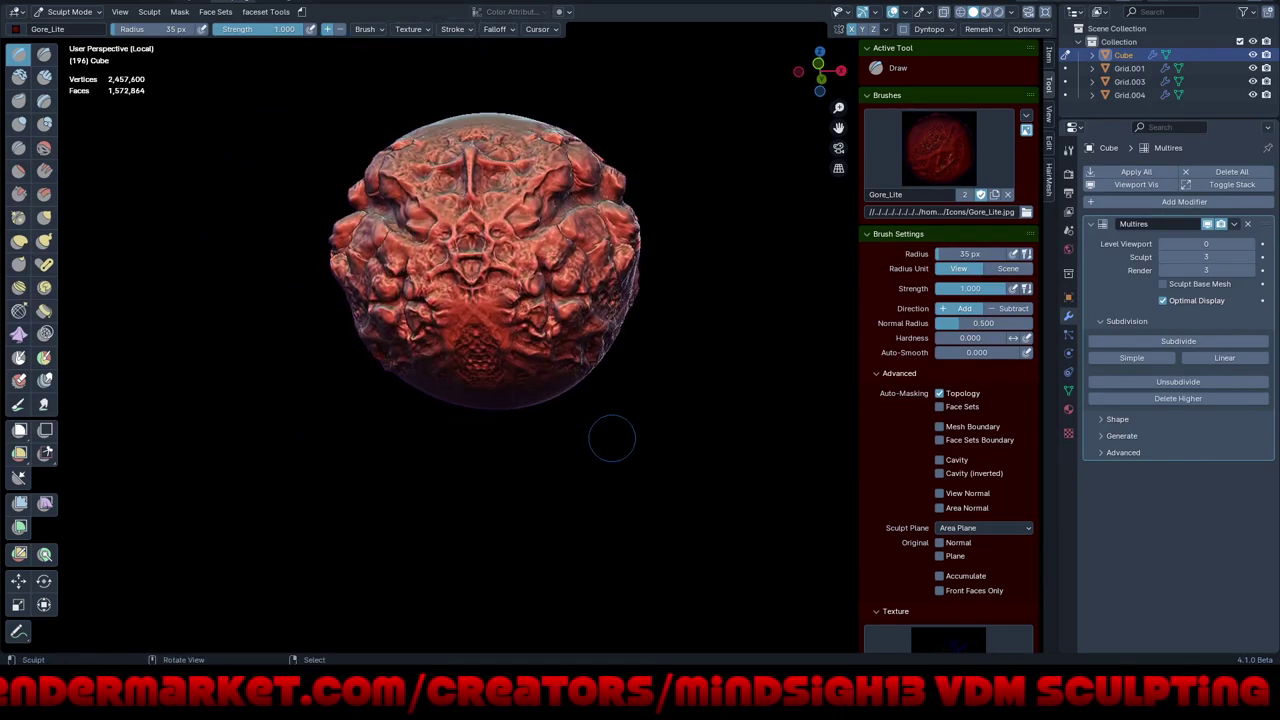
mouse_move(646, 506)
middle_down()
mouse_move(694, 480)
mouse_move(747, 493)
mouse_move(657, 463)
middle_up()
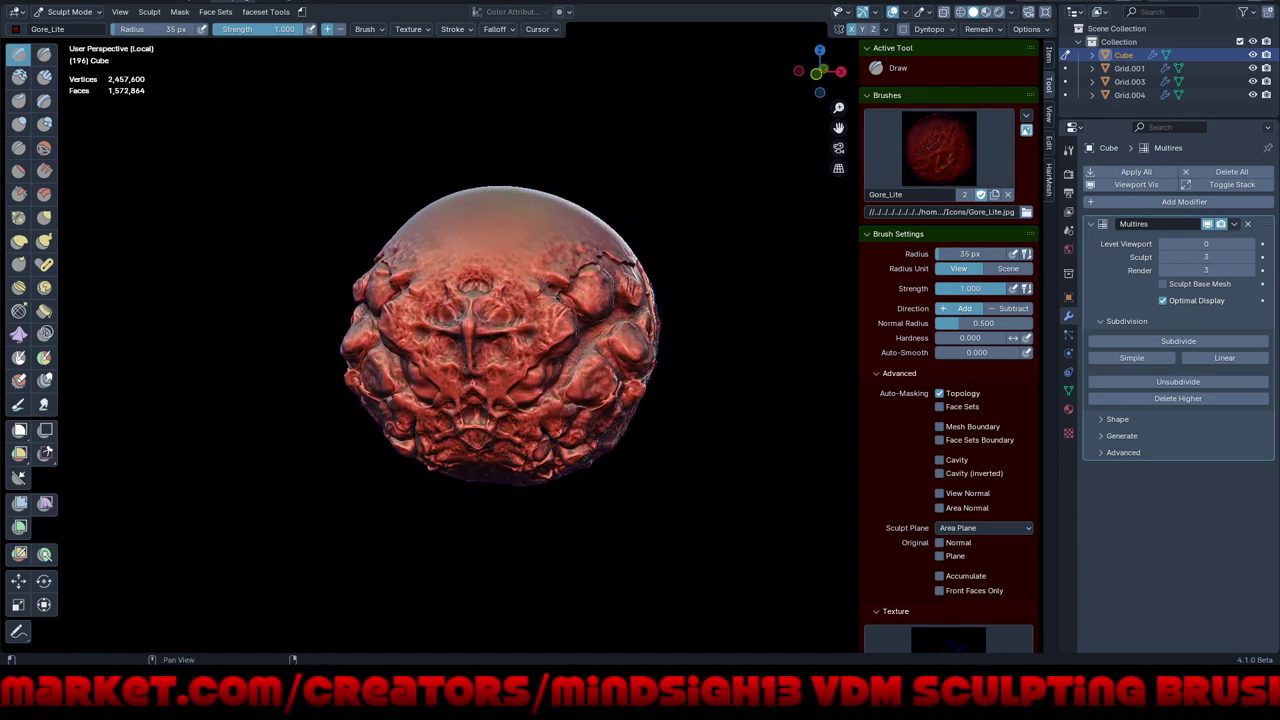
- Select the Grim_Eye brush, reshape an existing eye bump and stamp a new one
click(938, 148)
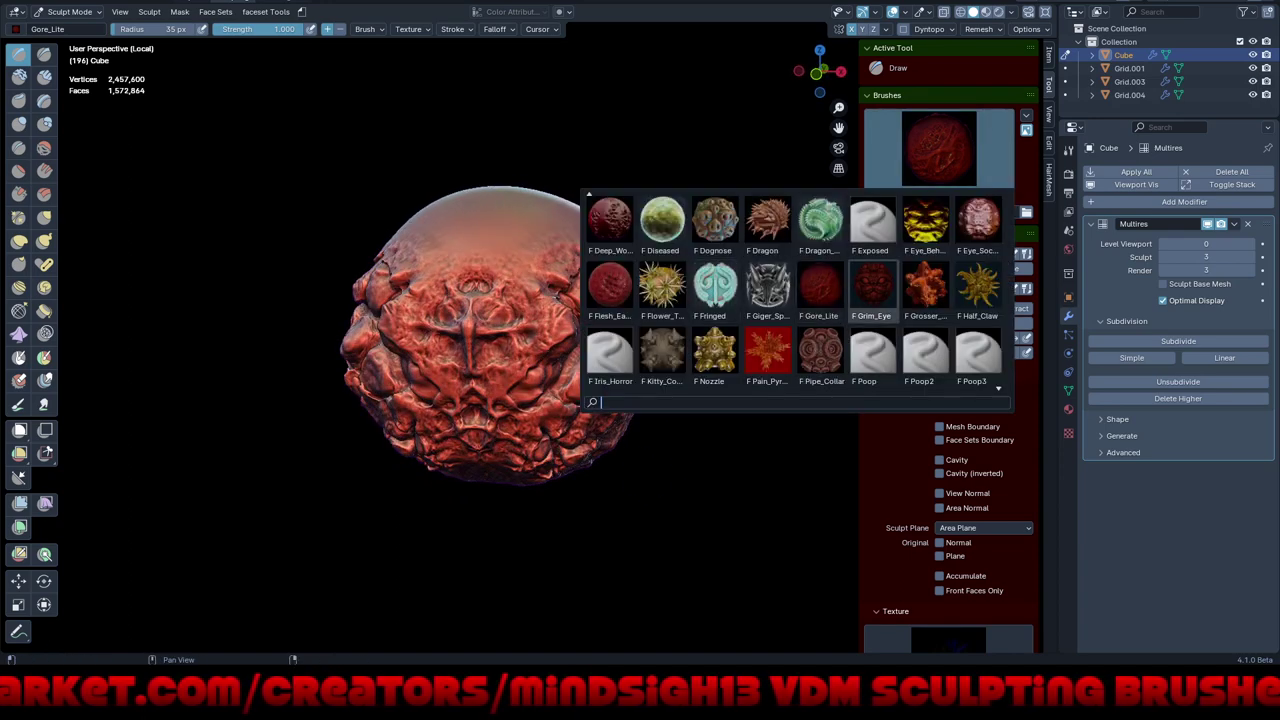
click(872, 288)
scroll(586, 487, up, 3)
scroll(592, 385, down, 1)
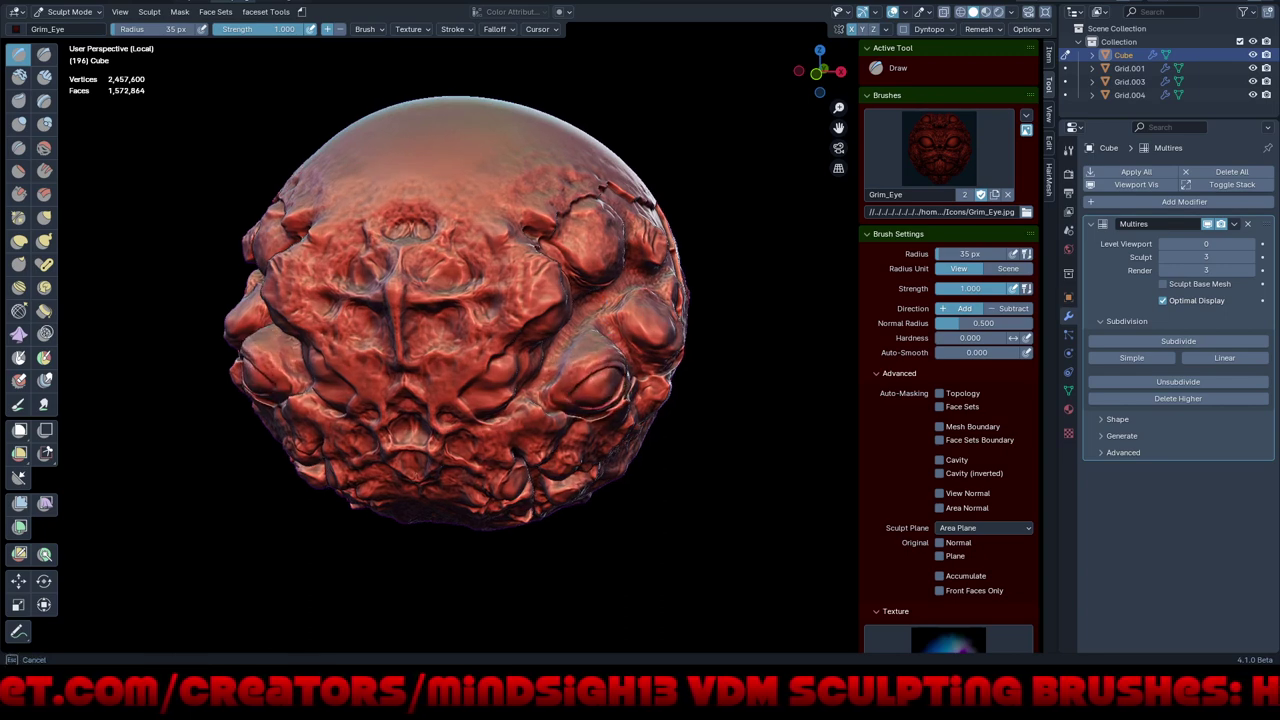
mouse_move(605, 385)
middle_down()
mouse_move(630, 390)
mouse_move(668, 333)
middle_up()
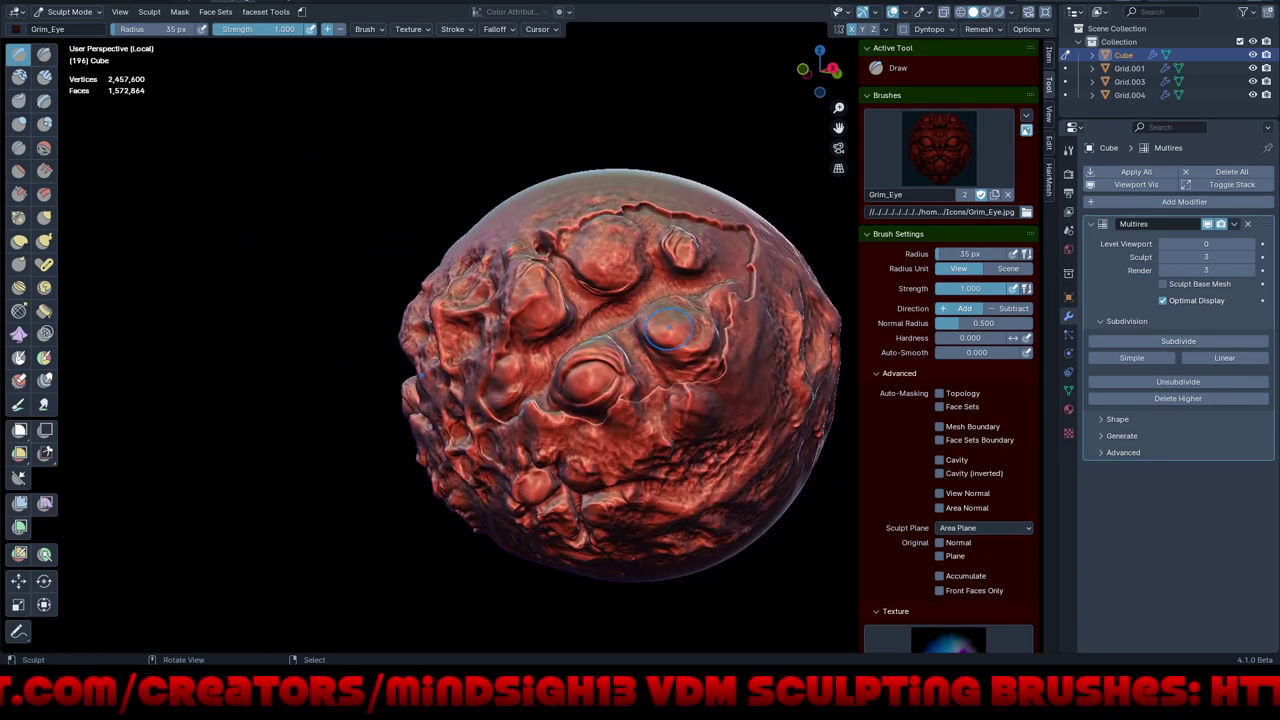
mouse_move(668, 333)
mouse_down()
mouse_move(690, 350)
mouse_move(676, 360)
mouse_move(672, 340)
mouse_up()
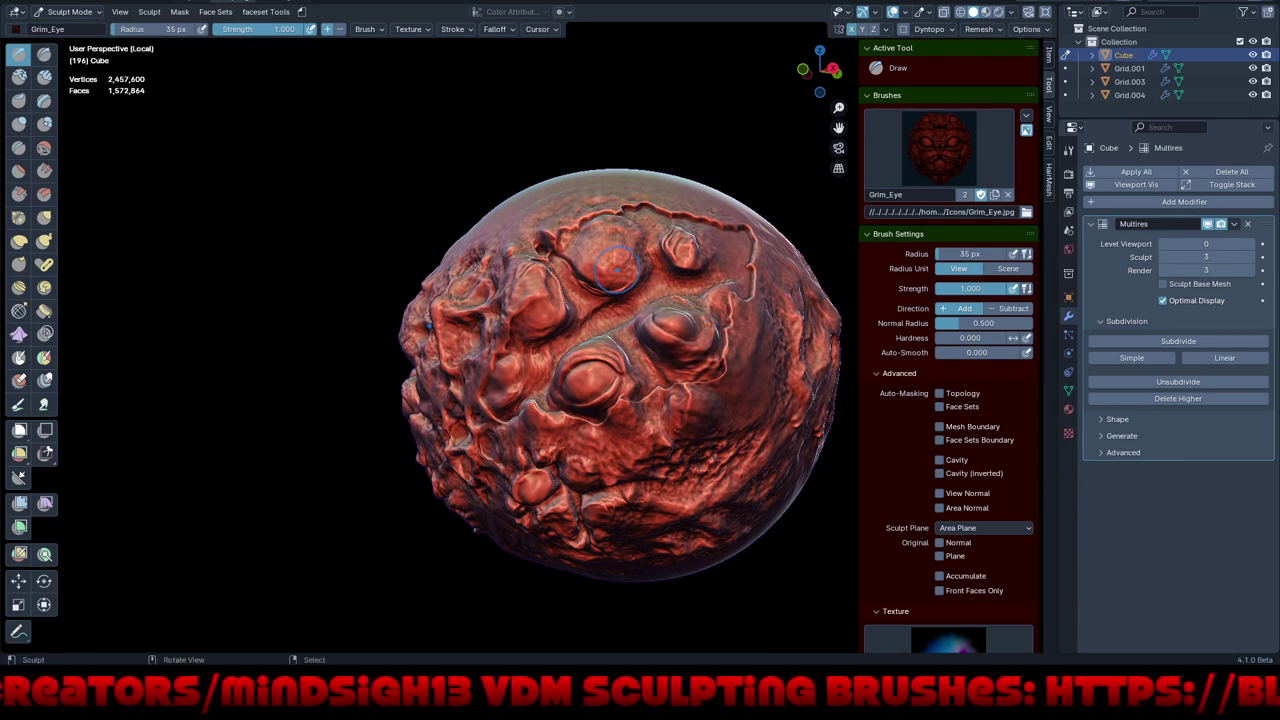
drag(601, 256, 602, 258)
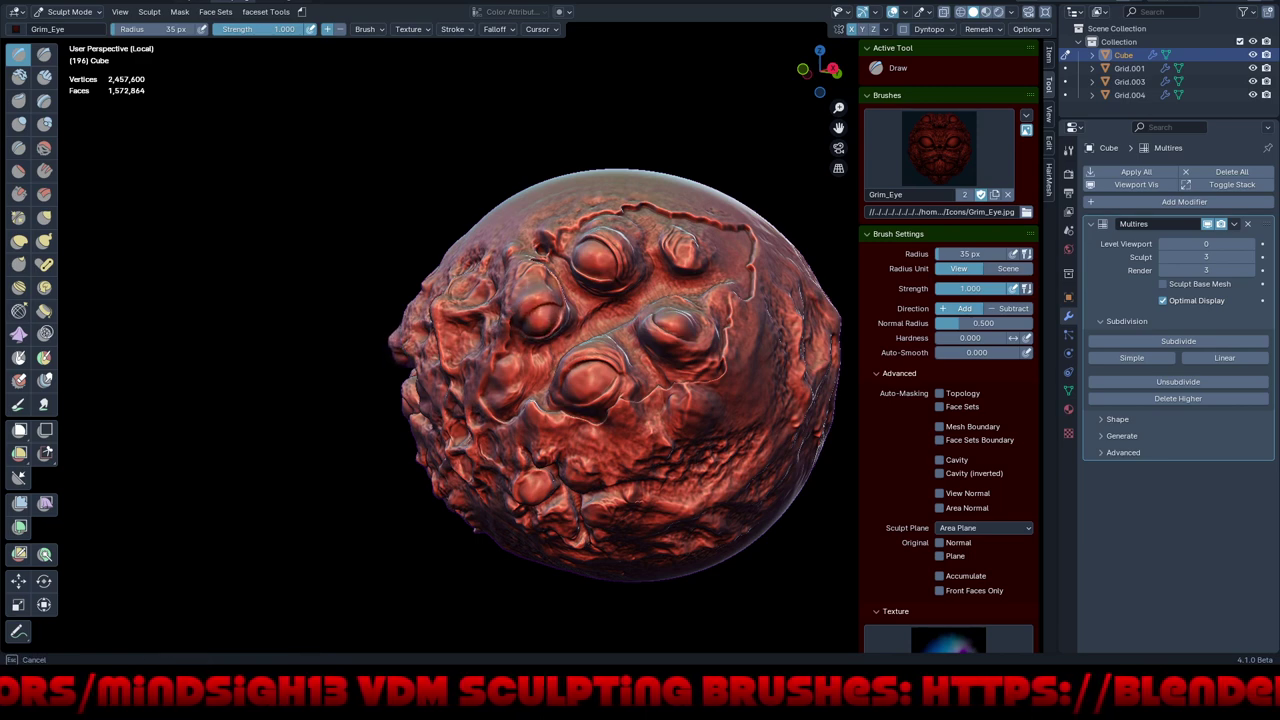
- Stamp two more mirrored Grim_Eye eyes from the sphere's front
mouse_move(516, 365)
middle_down()
mouse_move(617, 494)
mouse_move(691, 486)
mouse_move(699, 473)
middle_up()
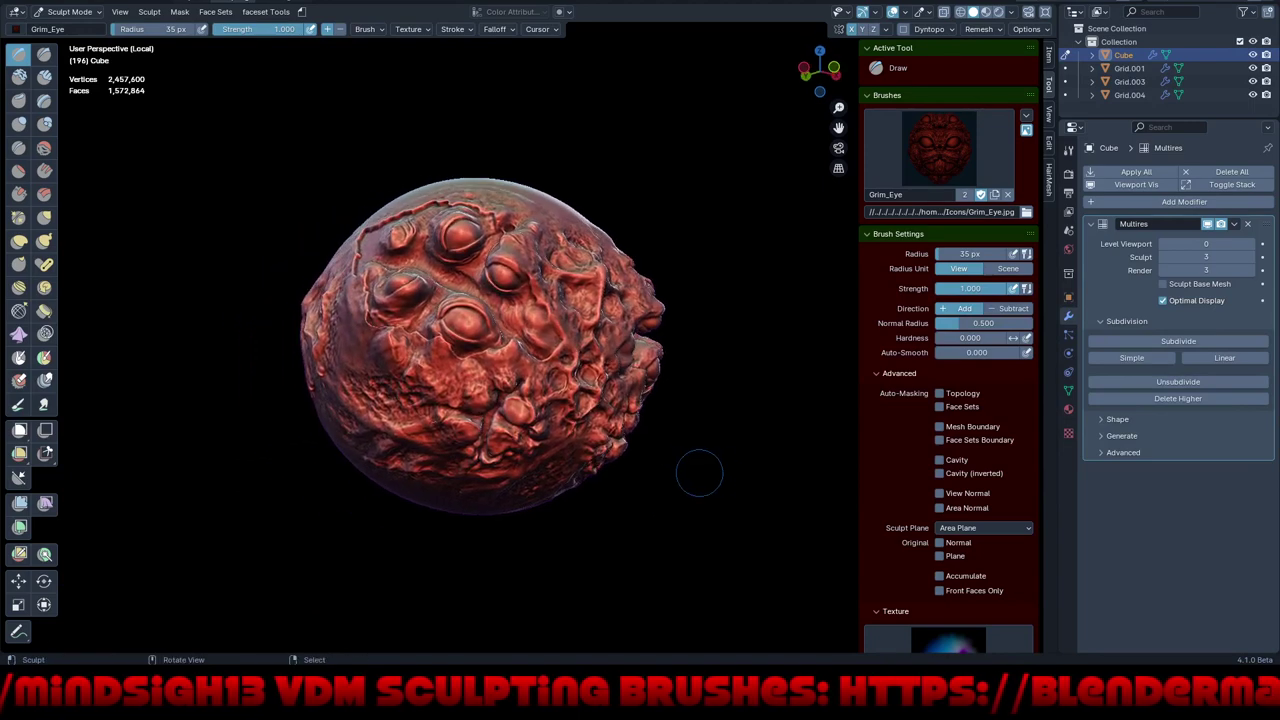
ctrl+middle_drag(508, 452, 522, 360)
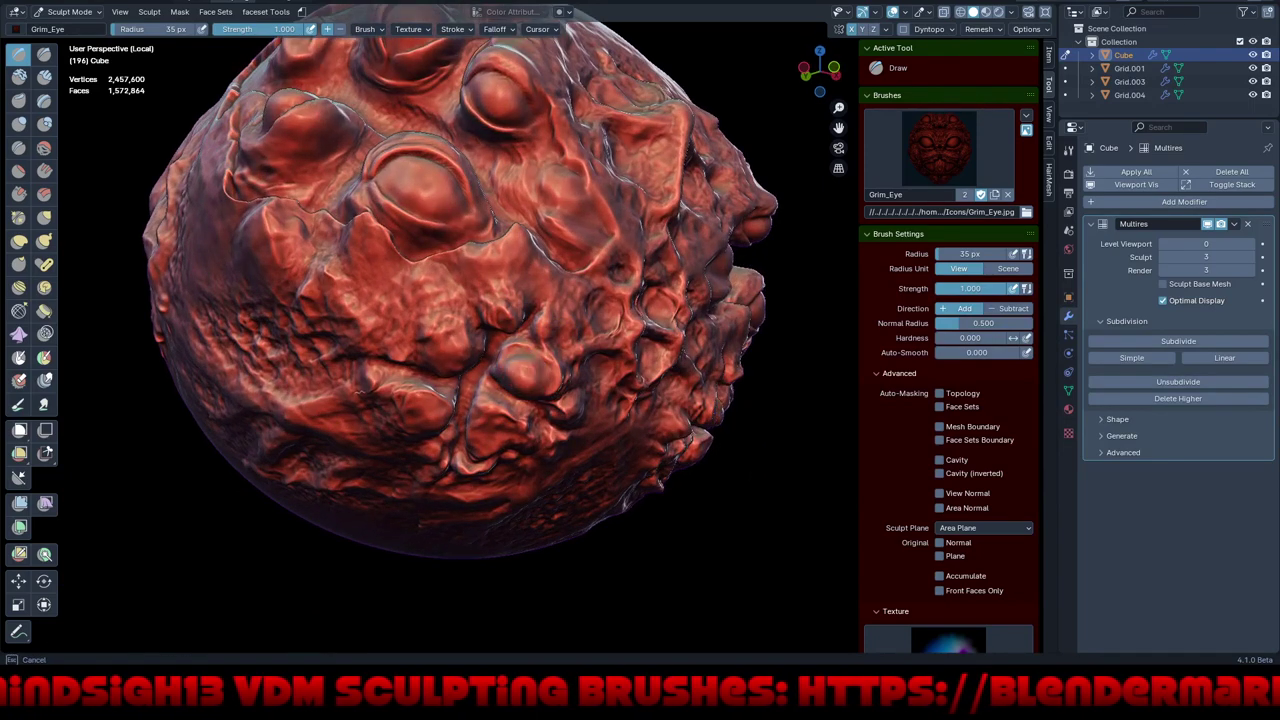
drag(528, 360, 530, 372)
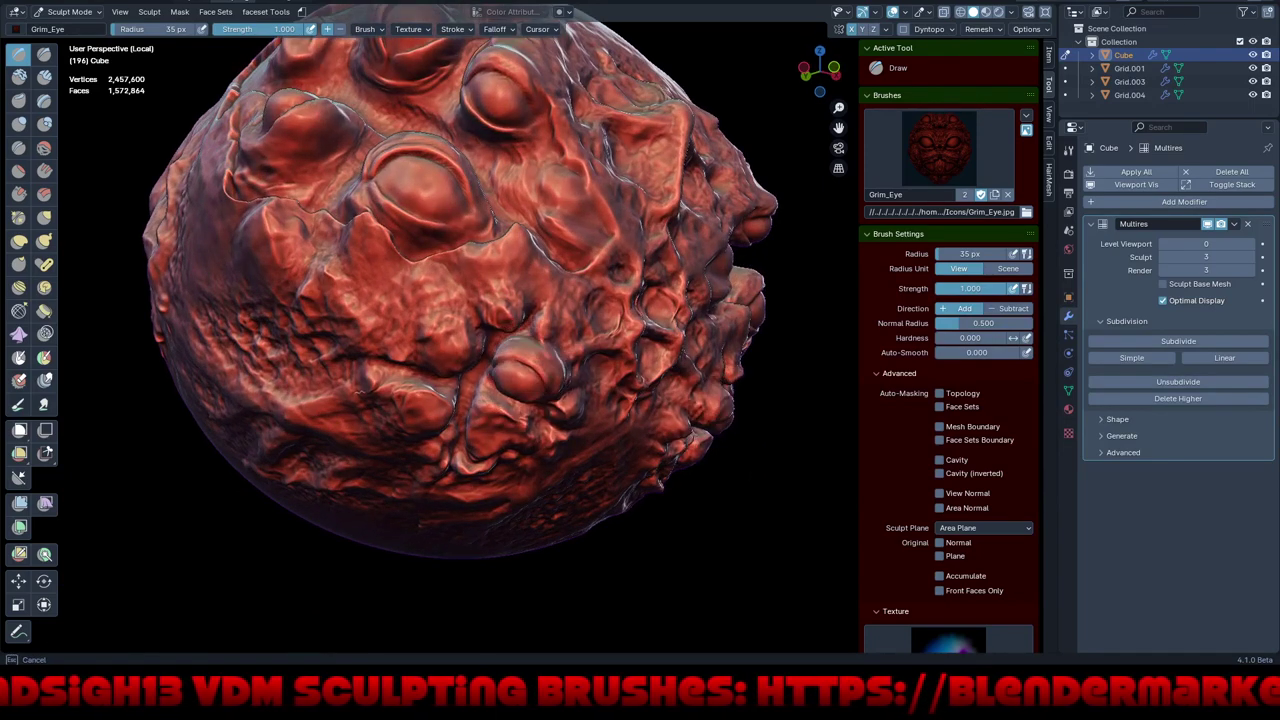
middle_drag(474, 474, 474, 454)
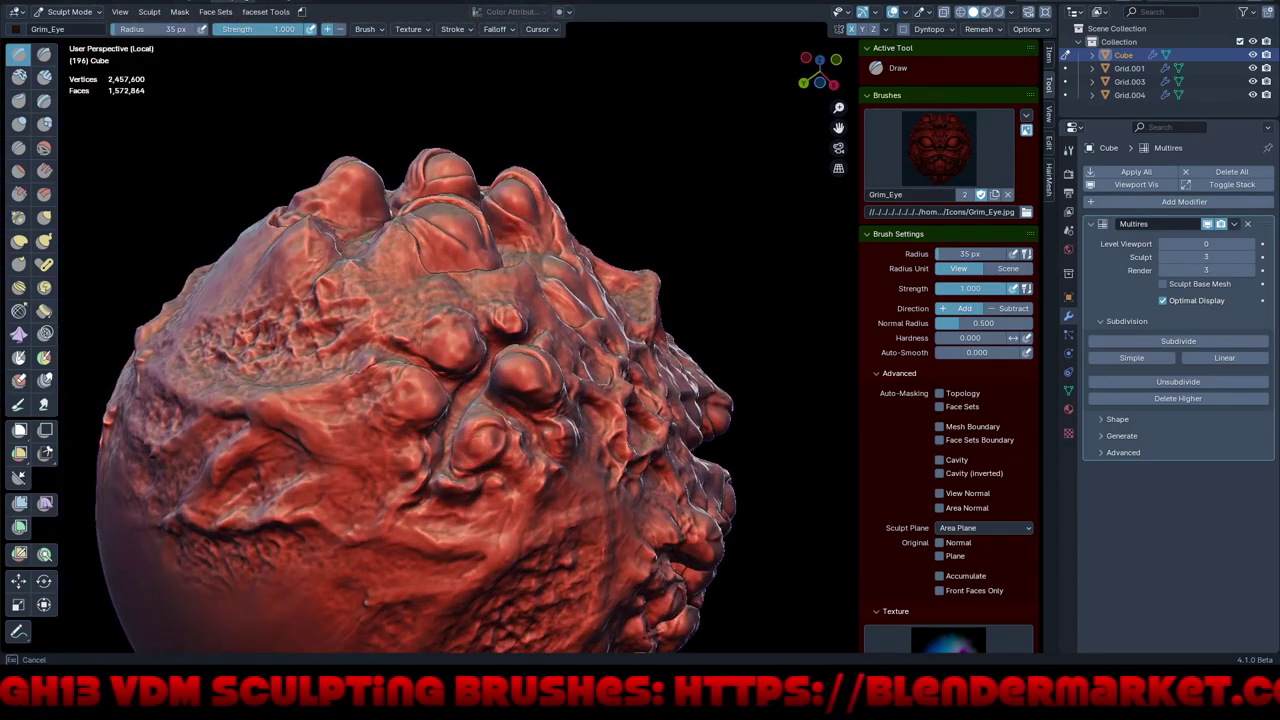
drag(482, 445, 482, 440)
mouse_move(573, 552)
middle_down()
mouse_move(663, 514)
mouse_move(603, 520)
mouse_move(686, 571)
mouse_move(708, 424)
middle_up()
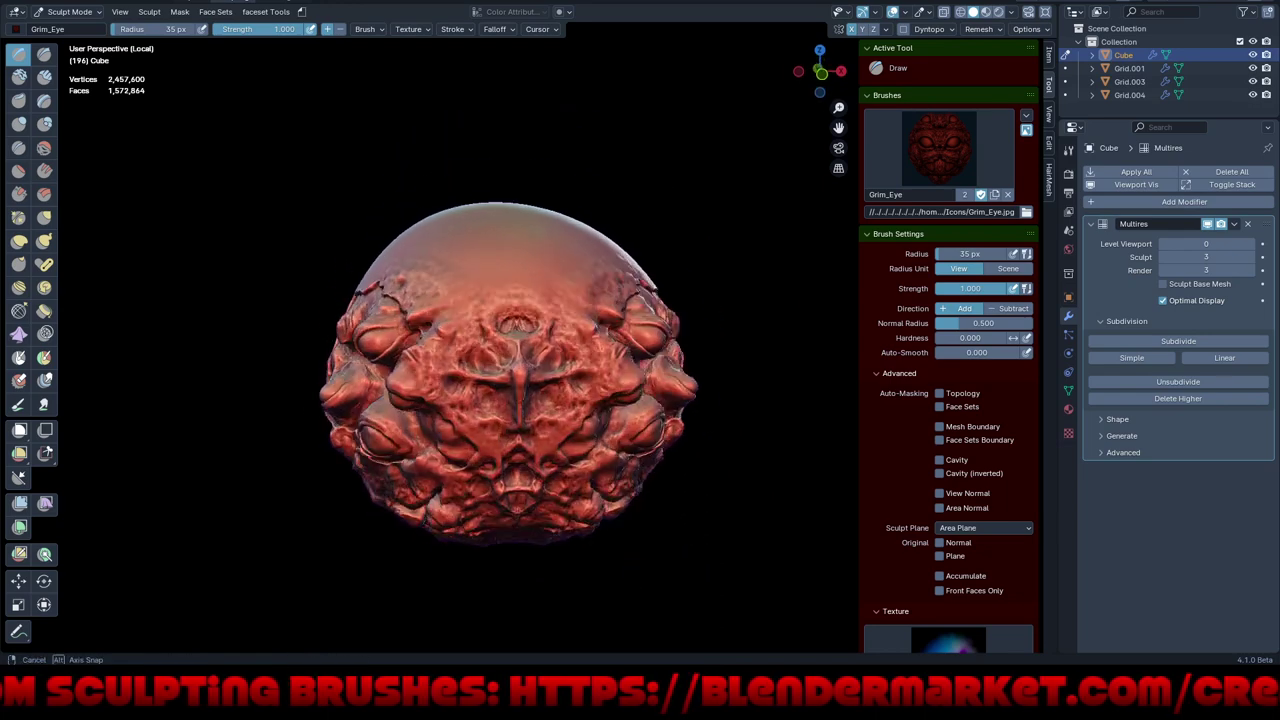
- Select the Exposed brush and stamp a mirrored pair of diamond skin outlines on the forehead
click(939, 148)
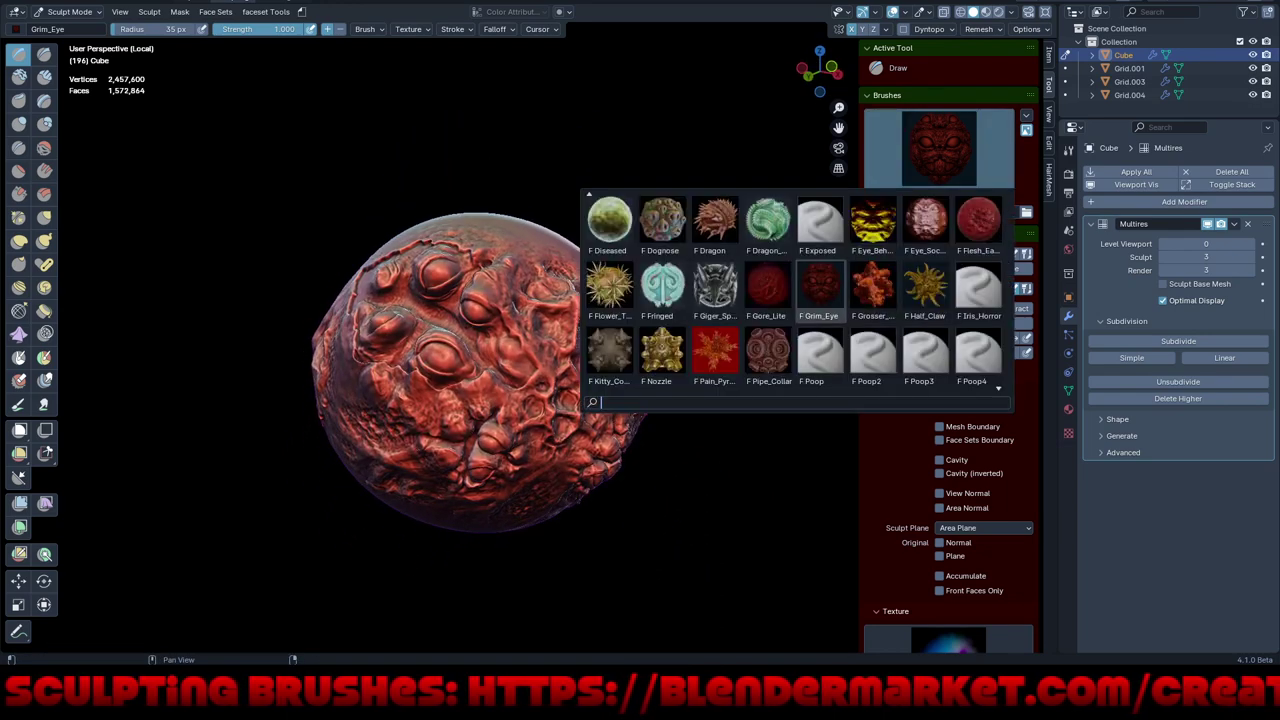
click(819, 222)
middle_drag(560, 360, 480, 200)
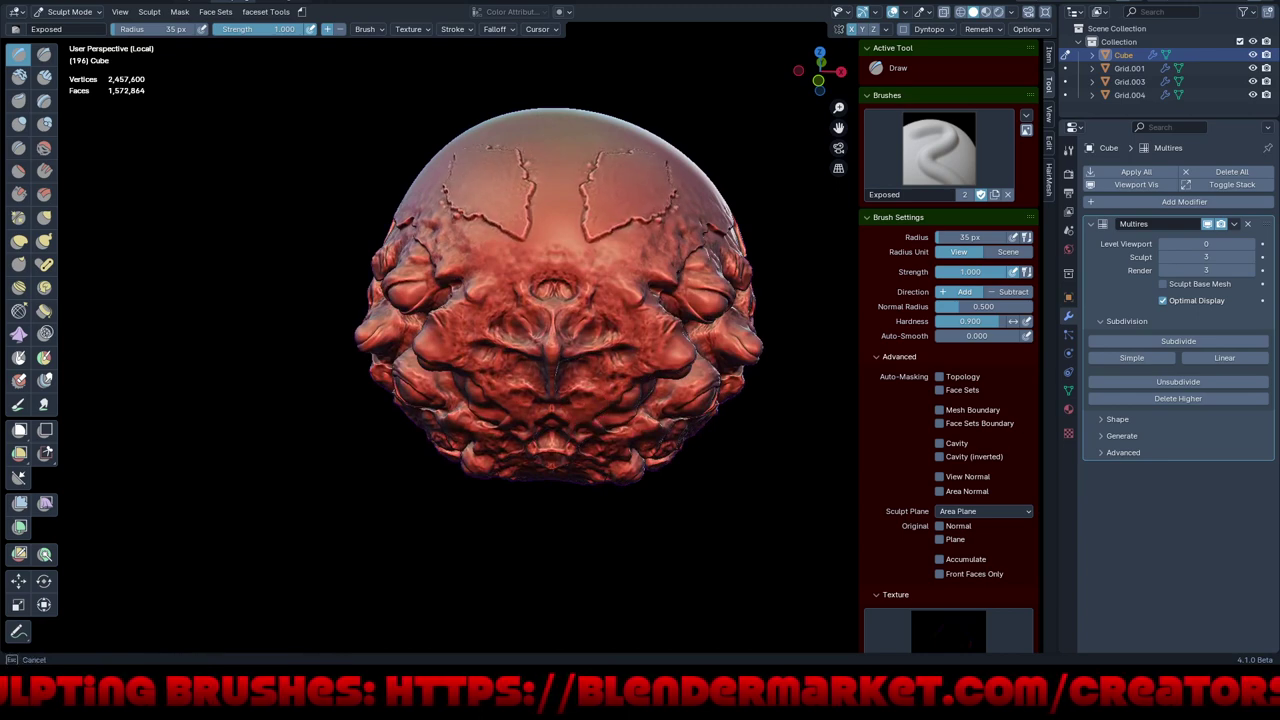
middle_drag(484, 196, 490, 184)
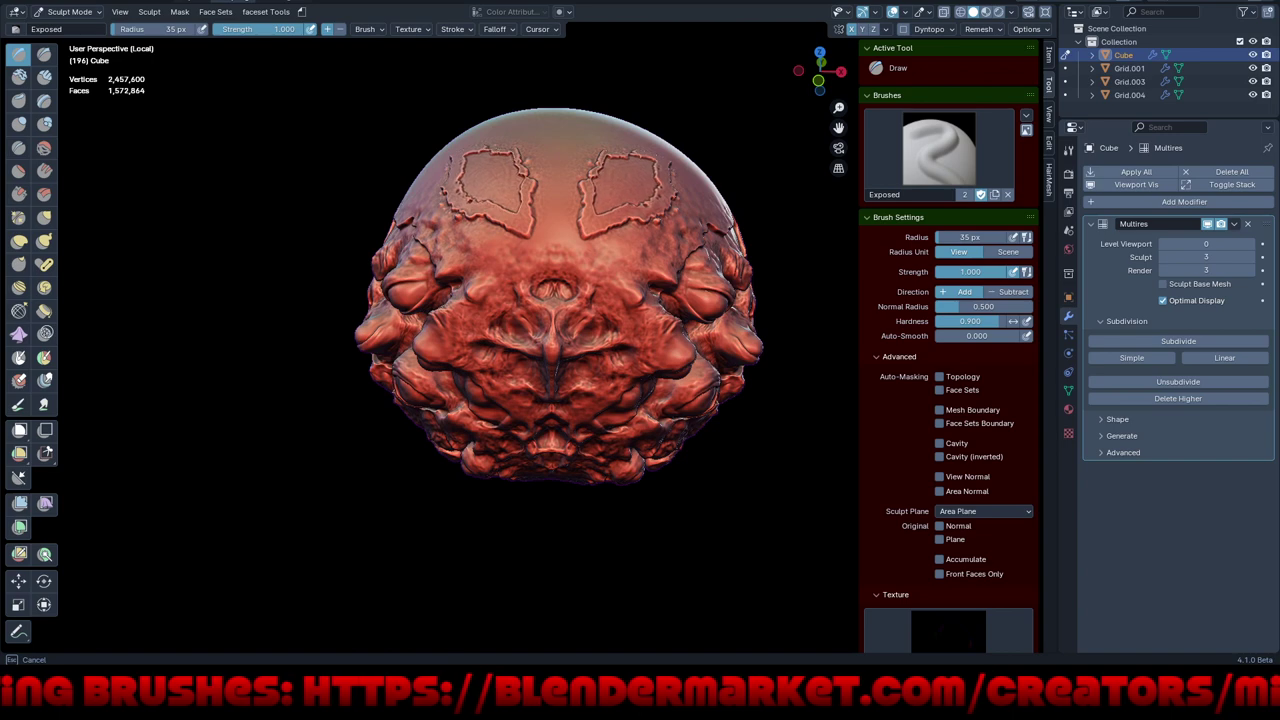
mouse_move(500, 208)
mouse_down()
mouse_move(470, 156)
mouse_move(520, 180)
mouse_move(490, 210)
mouse_move(464, 200)
mouse_move(500, 210)
mouse_up()
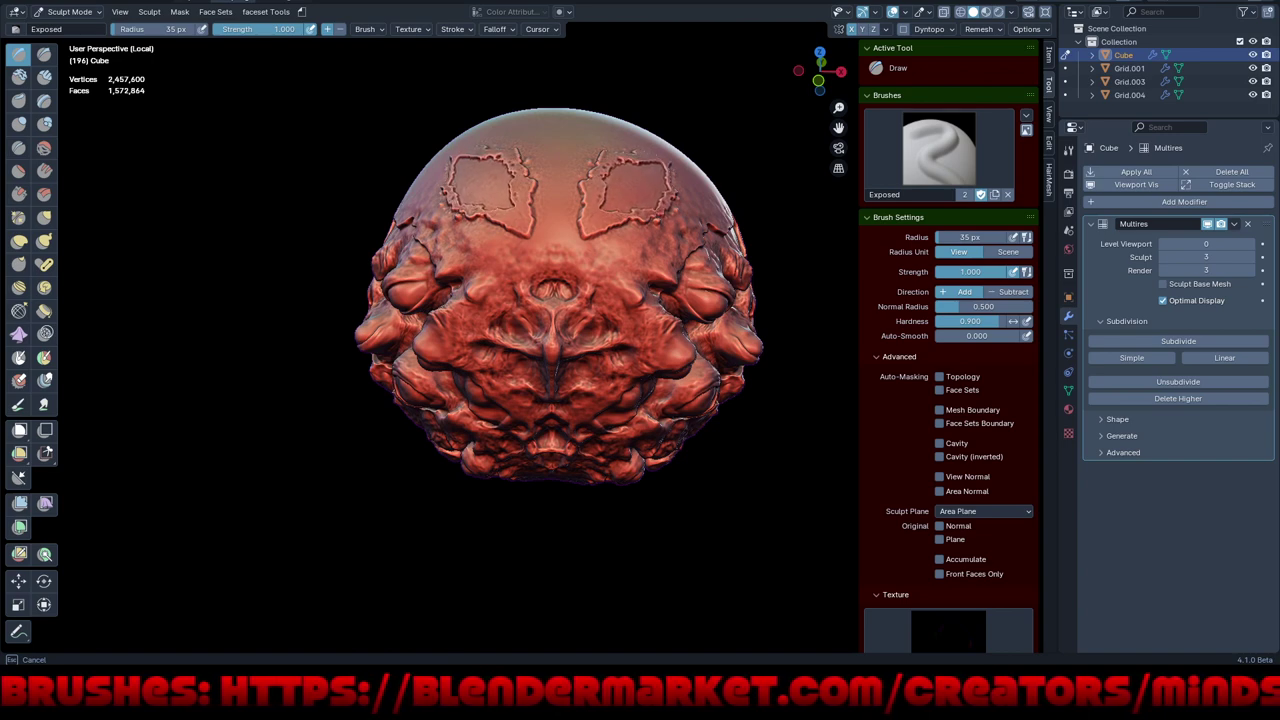
mouse_move(500, 210)
middle_down()
mouse_move(470, 240)
mouse_move(587, 450)
middle_up()
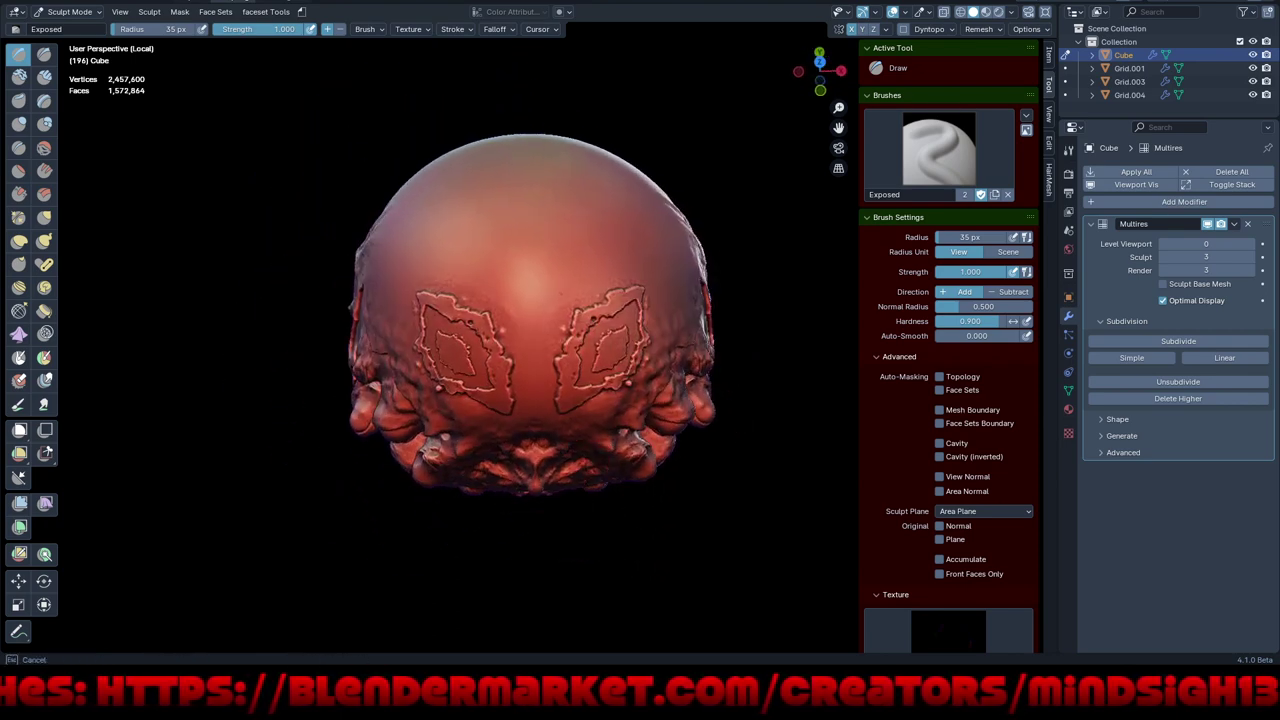
middle_drag(593, 388, 672, 425)
scroll(600, 400, up, 3)
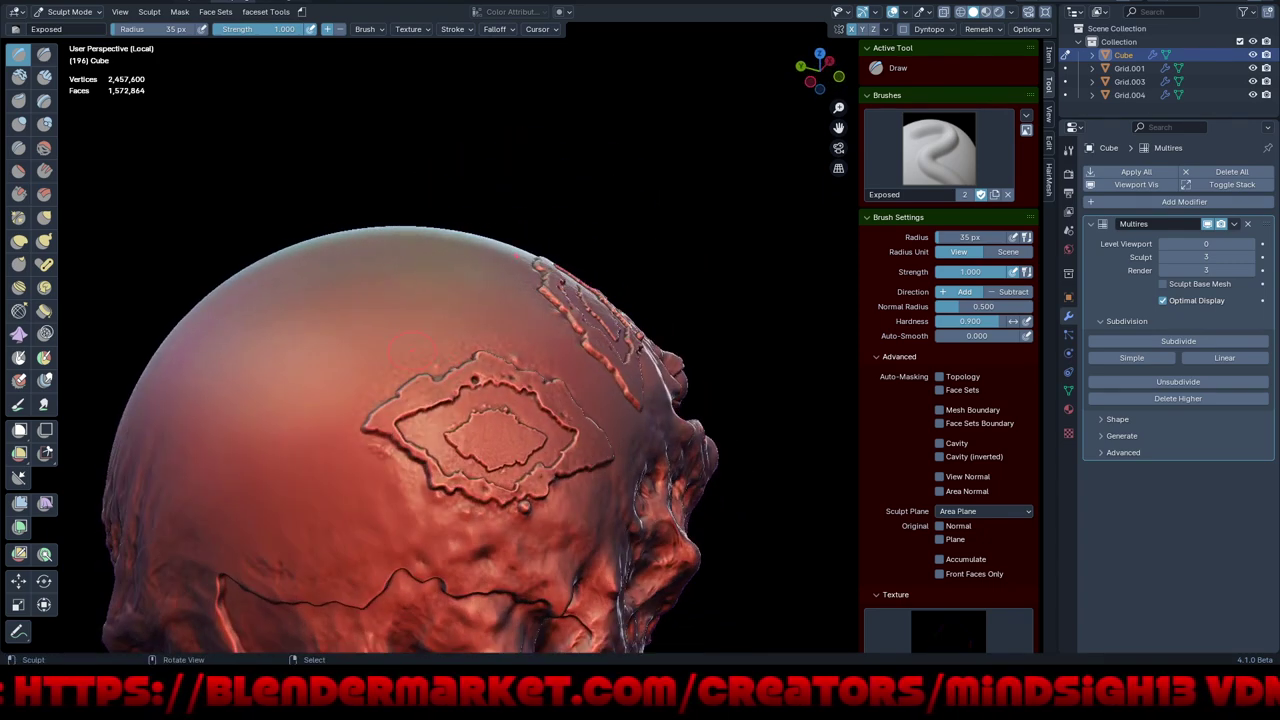
middle_drag(410, 348, 360, 380)
- Change the Exposed brush's stroke method and set its radius to 108 px
click(455, 28)
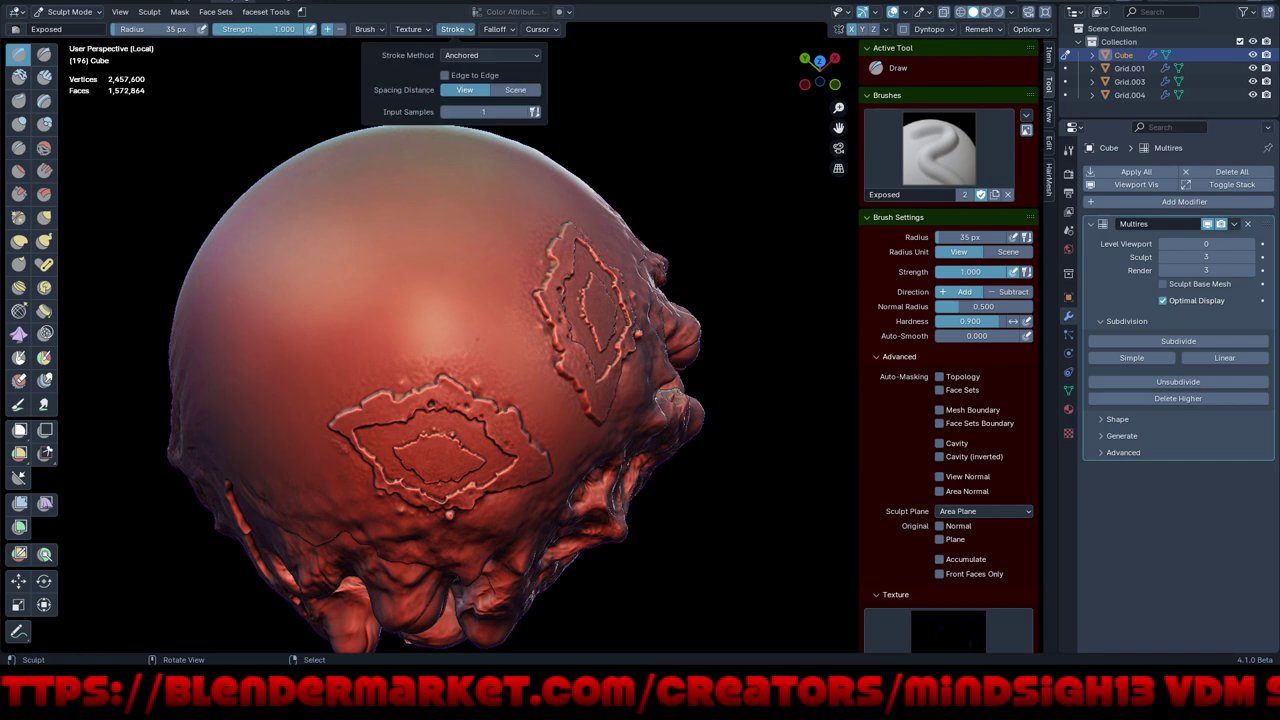
click(490, 55)
click(490, 55)
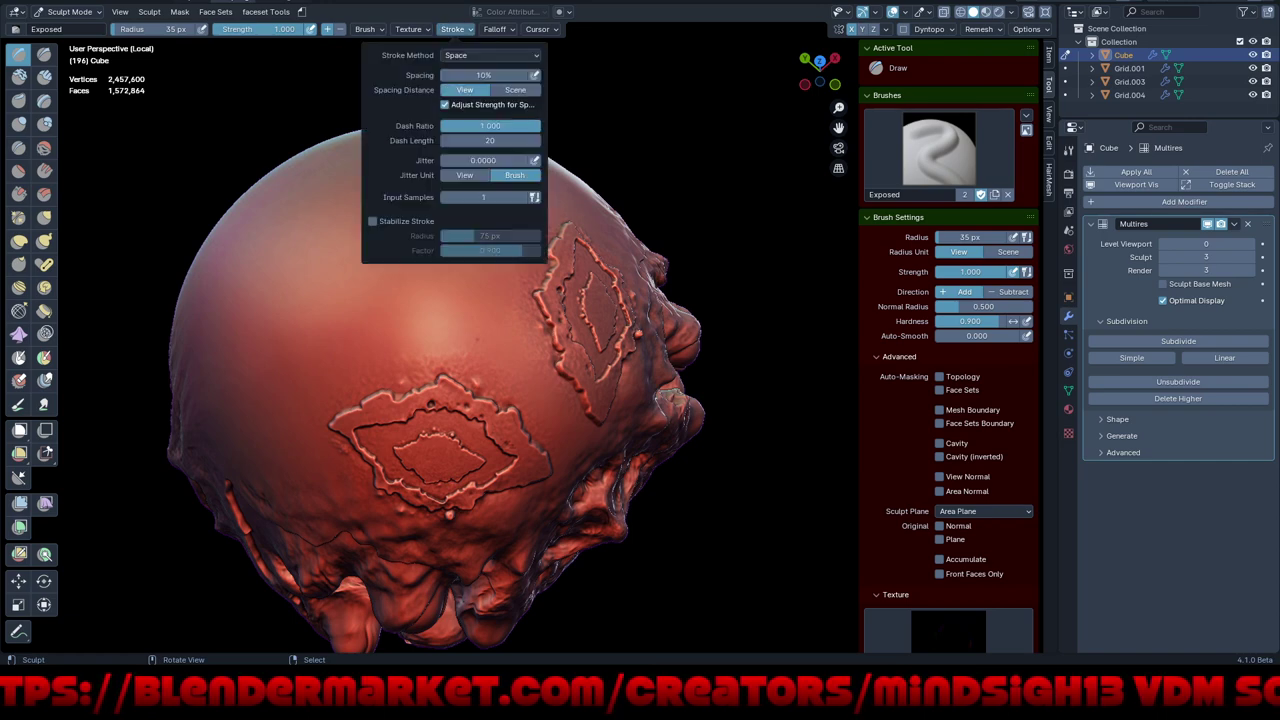
key(f)
click(292, 363)
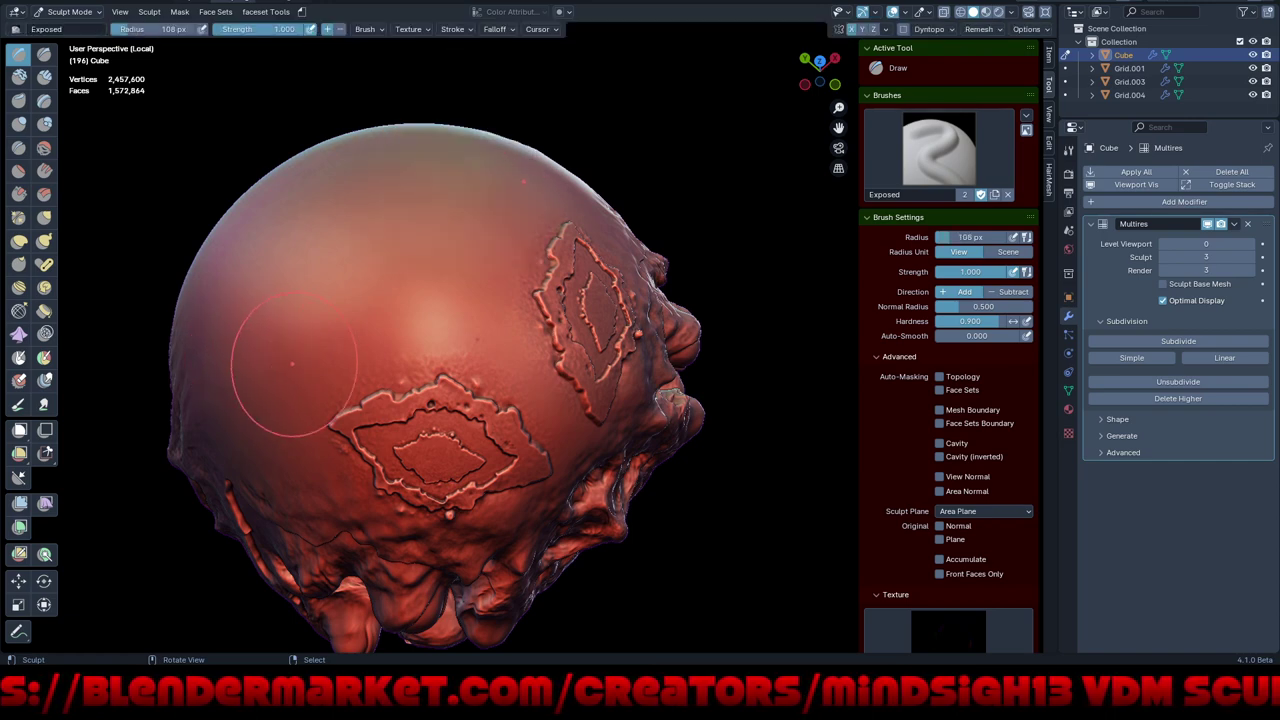
- Paint bands of stamped skin pattern across the upper left and left side
drag(280, 380, 530, 175)
middle_drag(450, 400, 330, 390)
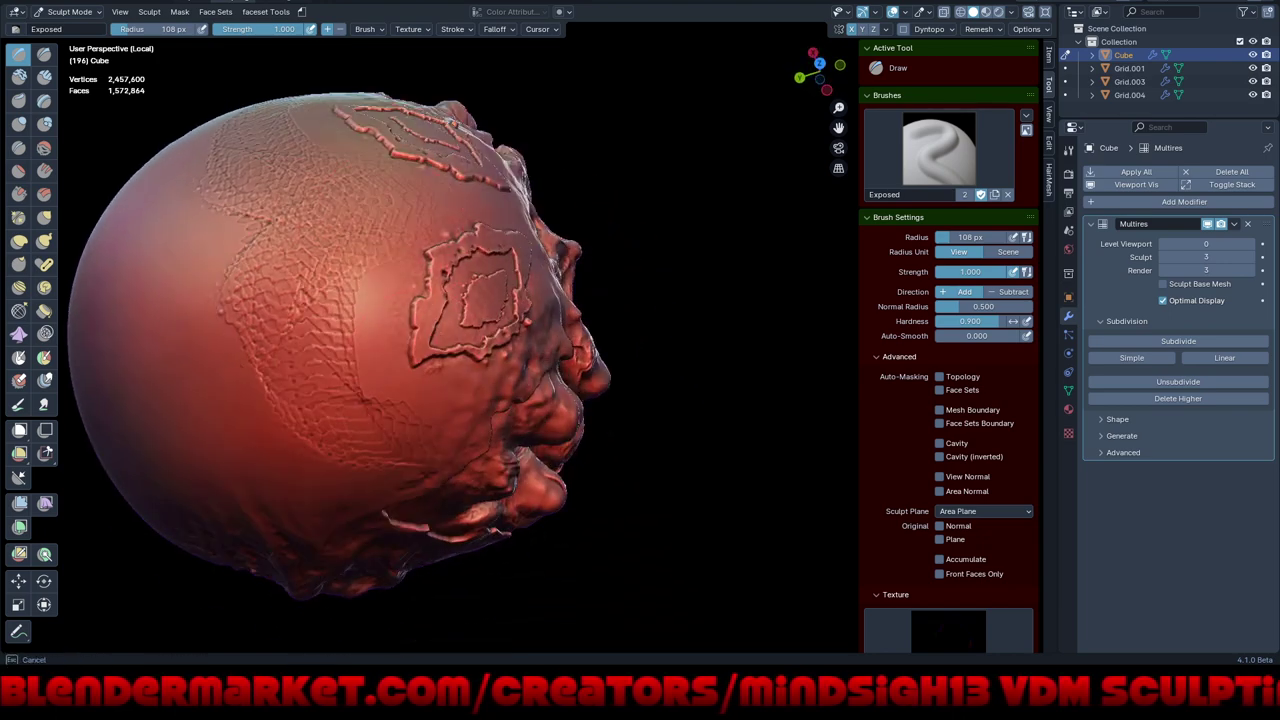
drag(230, 170, 260, 500)
drag(150, 135, 243, 443)
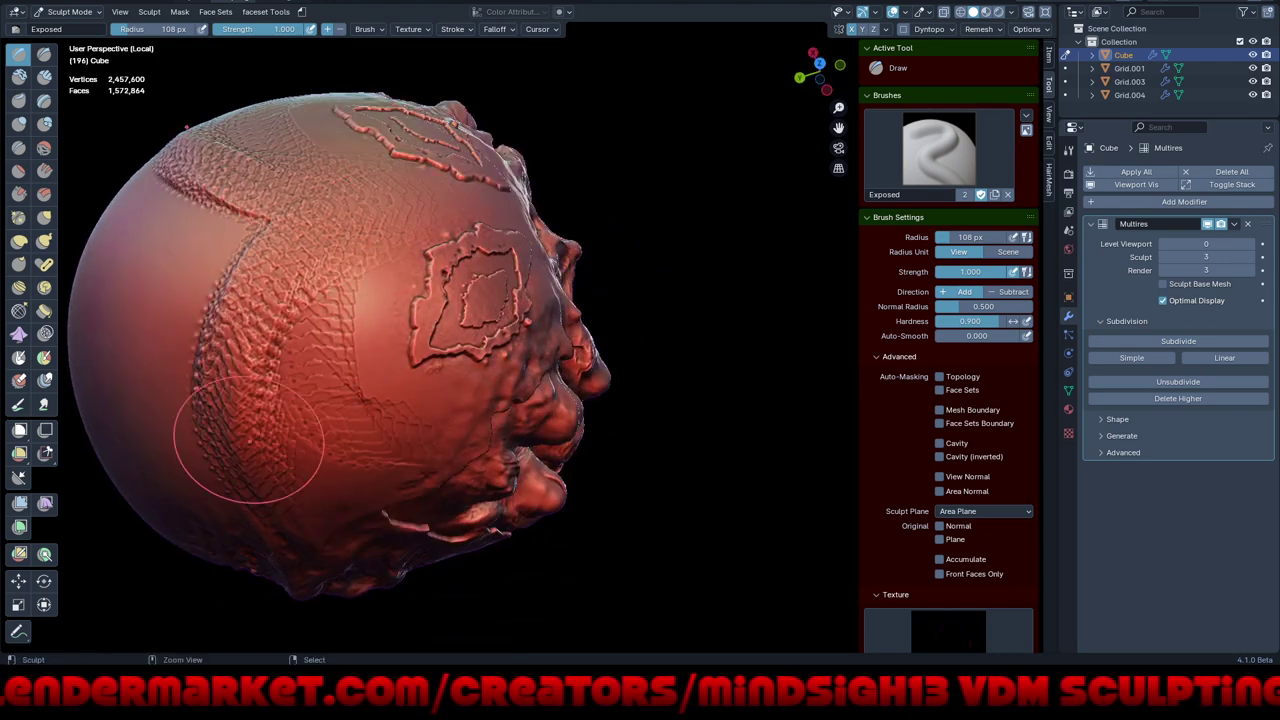
drag(150, 135, 240, 460)
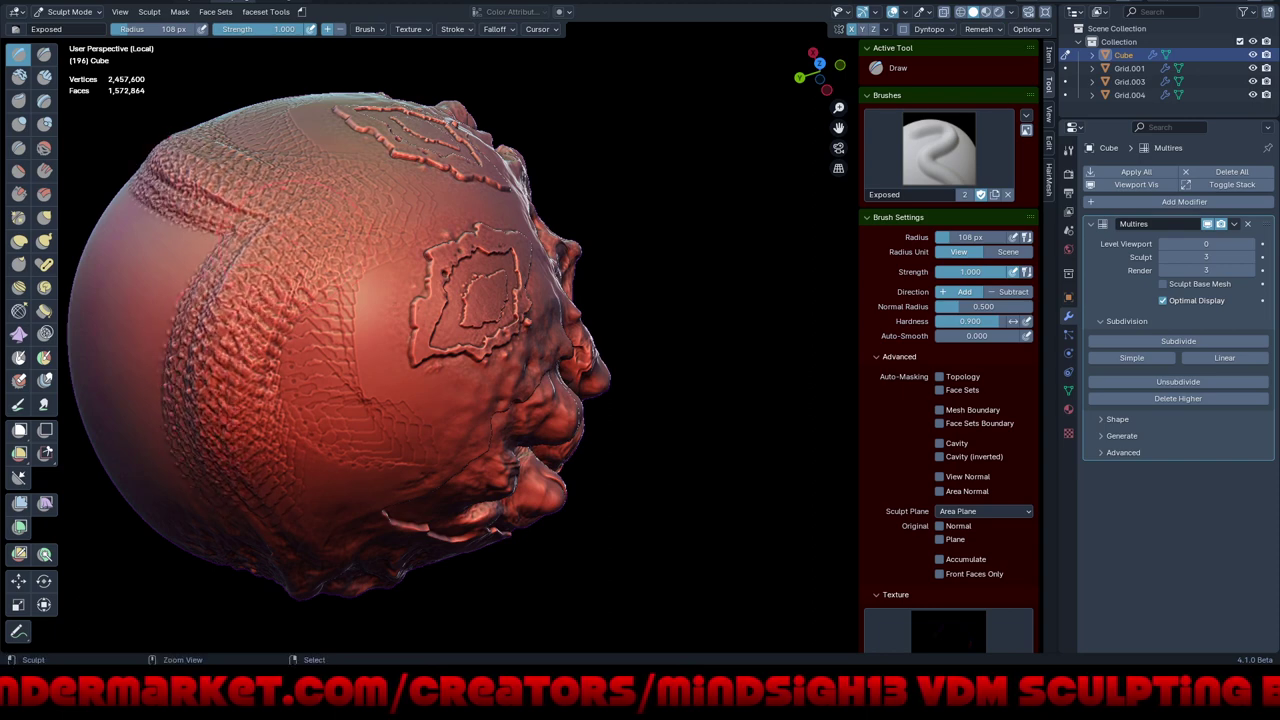
mouse_move(160, 140)
mouse_down()
mouse_move(350, 285)
mouse_move(270, 175)
mouse_up()
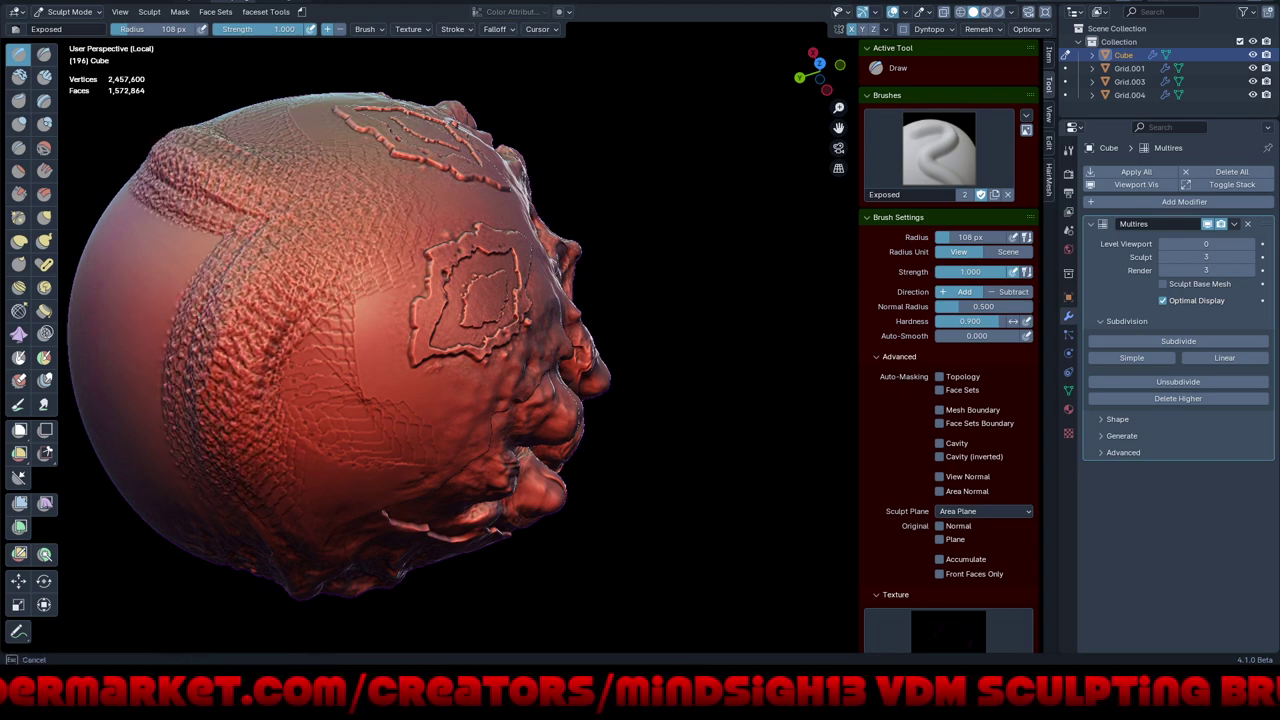
mouse_move(350, 200)
mouse_down()
mouse_move(420, 190)
mouse_move(450, 220)
mouse_up()
drag(430, 170, 470, 260)
drag(470, 175, 300, 240)
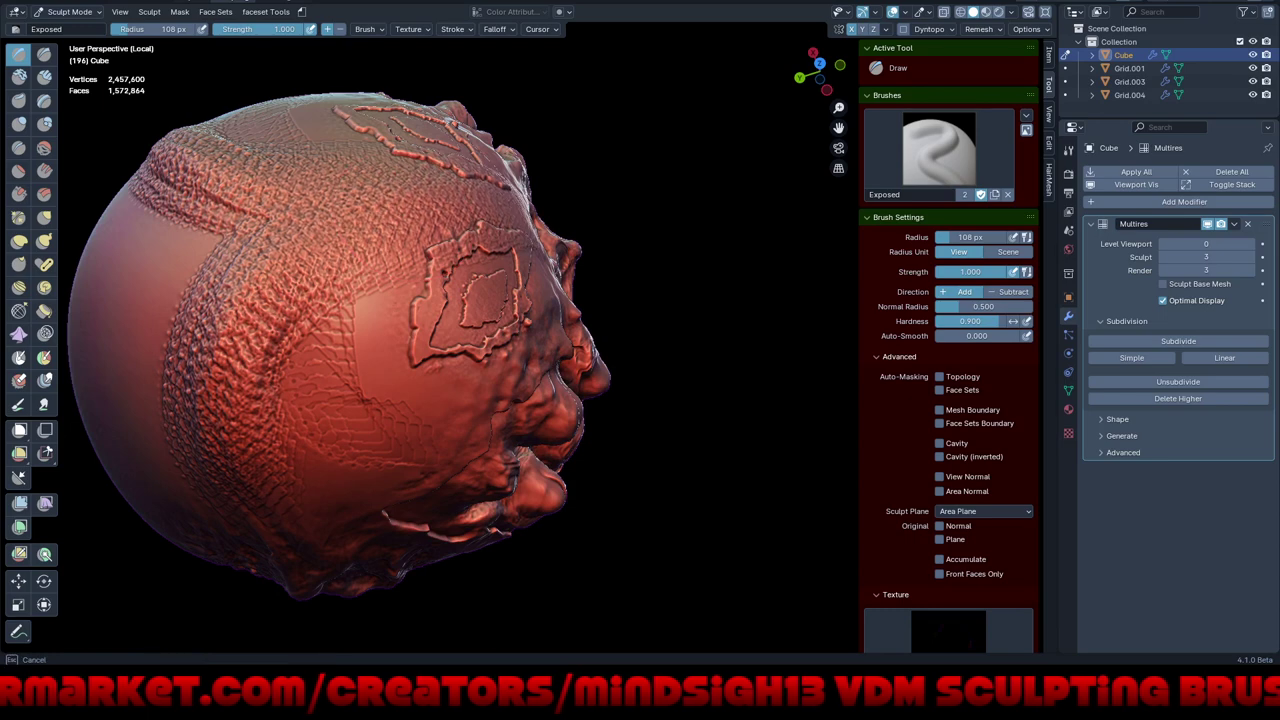
drag(310, 170, 160, 340)
drag(480, 160, 200, 400)
mouse_move(430, 160)
mouse_down()
mouse_move(170, 440)
mouse_move(220, 340)
mouse_up()
- Build raised scale-textured ridges along the sphere's top and left edges
drag(200, 140, 260, 460)
mouse_move(330, 150)
mouse_down()
mouse_move(280, 470)
mouse_move(240, 470)
mouse_up()
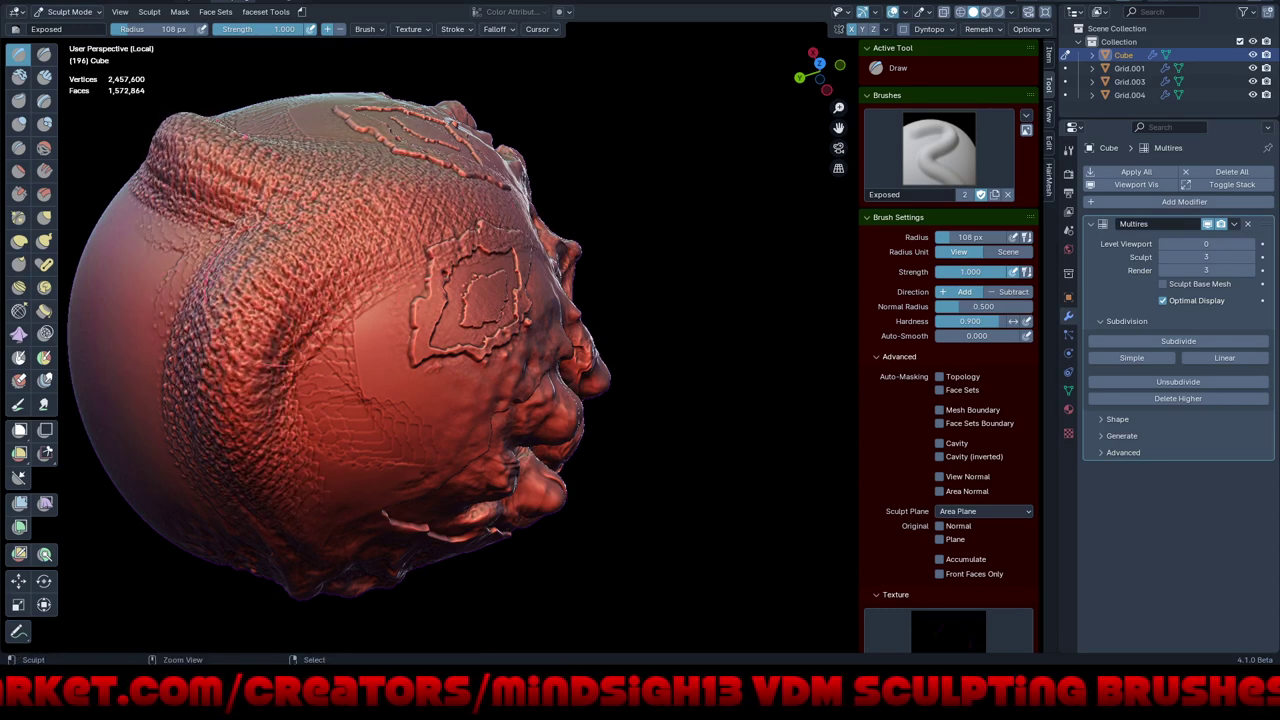
mouse_move(220, 140)
mouse_down()
mouse_move(280, 460)
mouse_move(240, 470)
mouse_up()
drag(380, 130, 200, 420)
drag(420, 130, 280, 300)
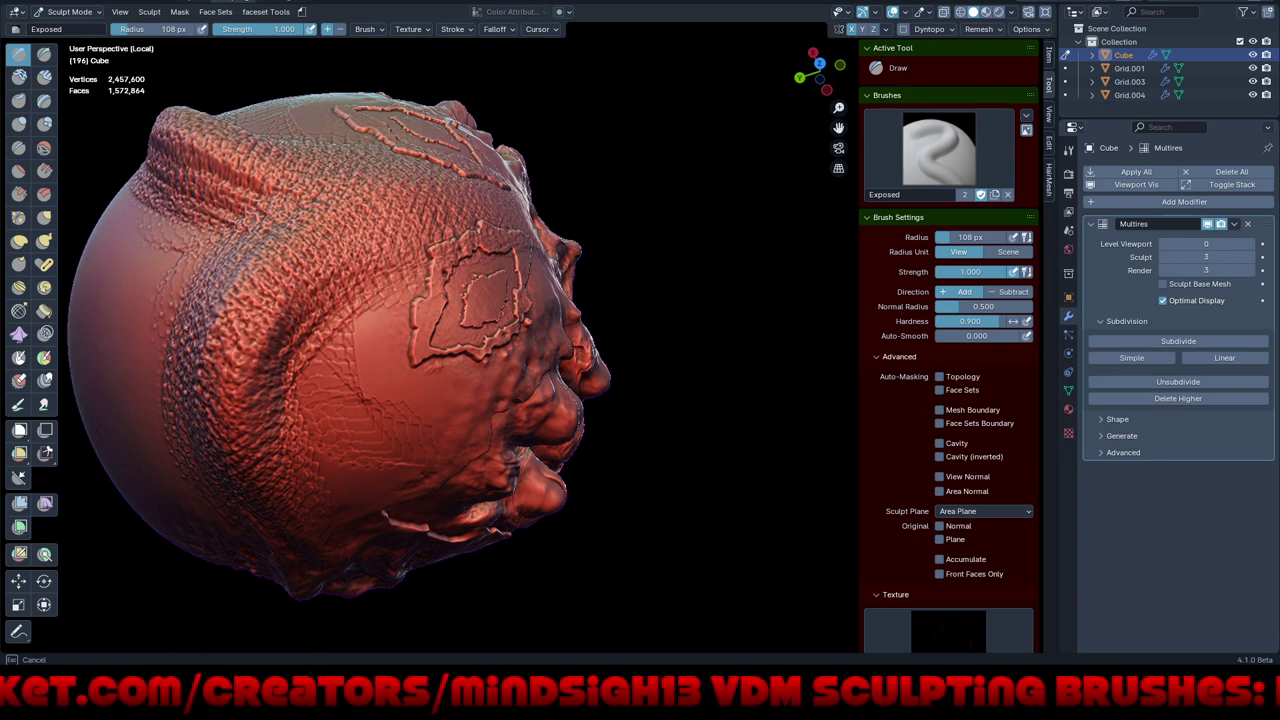
mouse_move(460, 140)
mouse_down()
mouse_move(300, 300)
mouse_move(420, 290)
mouse_move(350, 290)
mouse_up()
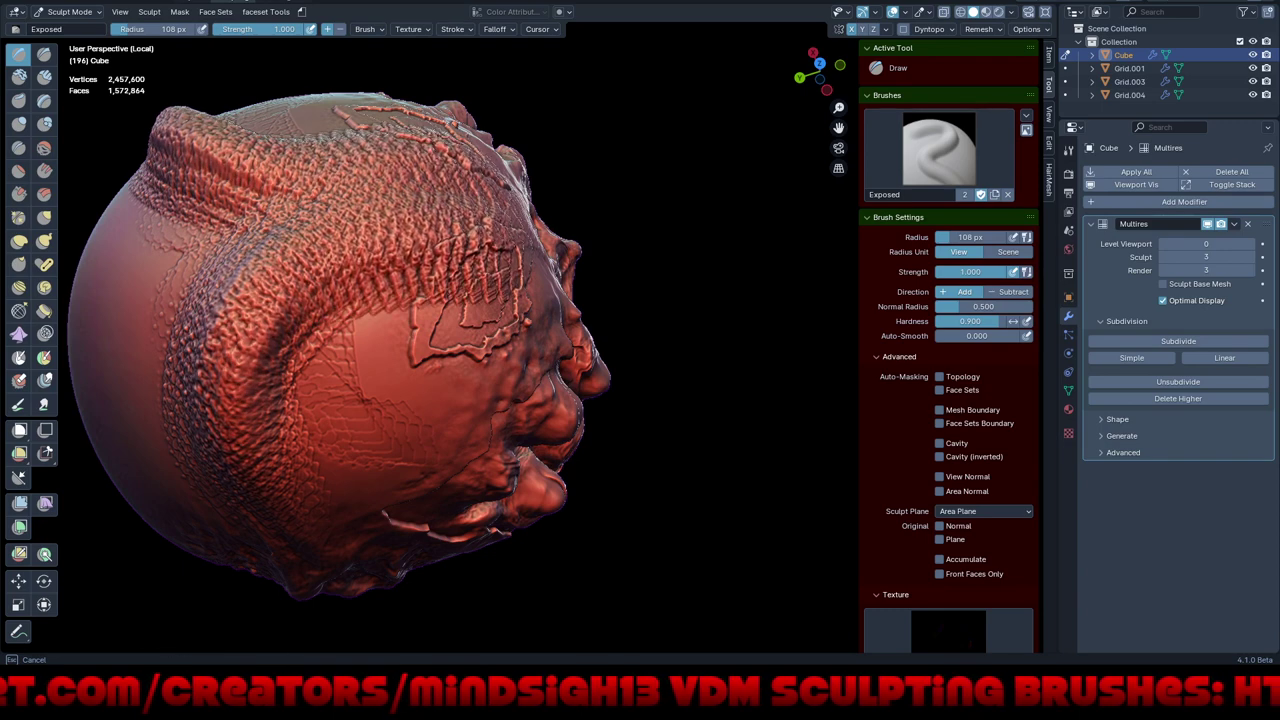
drag(500, 140, 290, 290)
mouse_move(460, 120)
mouse_down()
mouse_move(190, 250)
mouse_move(170, 150)
mouse_up()
mouse_move(250, 140)
mouse_down()
mouse_move(210, 460)
mouse_move(200, 400)
mouse_up()
mouse_move(180, 120)
mouse_down()
mouse_move(200, 480)
mouse_move(180, 460)
mouse_up()
drag(190, 150, 220, 400)
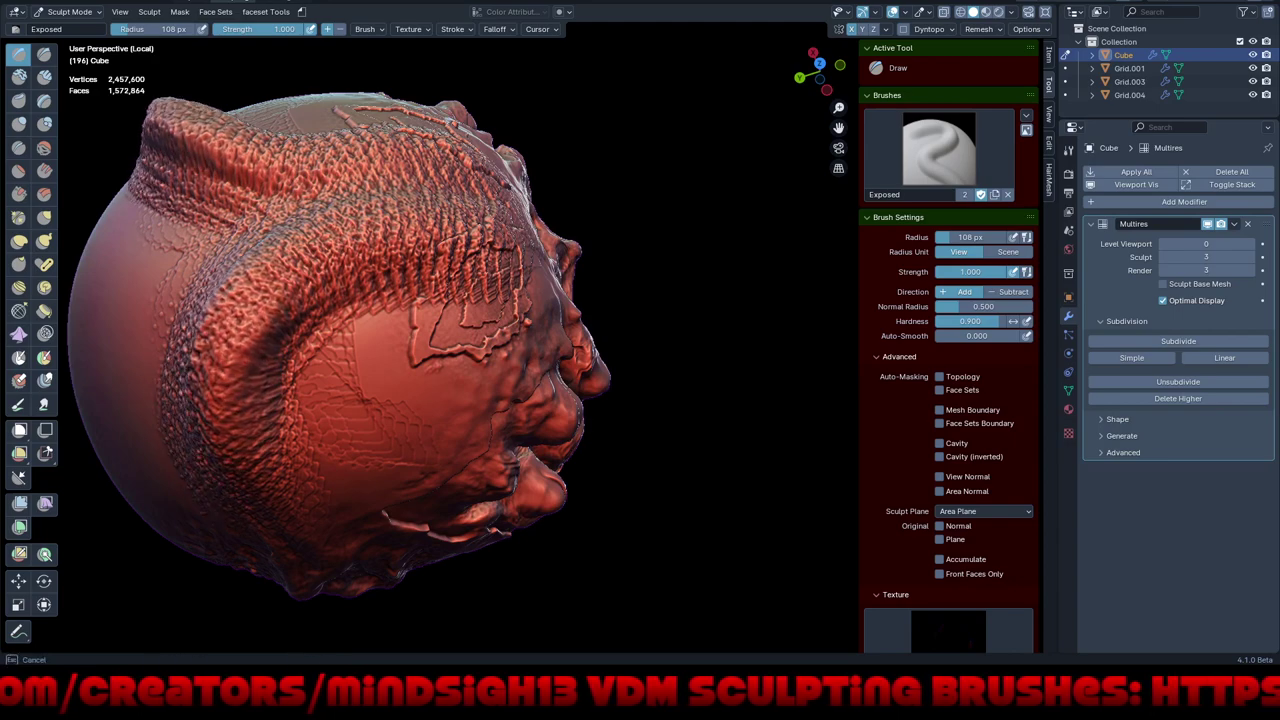
mouse_move(175, 110)
mouse_down()
mouse_move(210, 490)
mouse_move(200, 510)
mouse_up()
drag(140, 120, 420, 220)
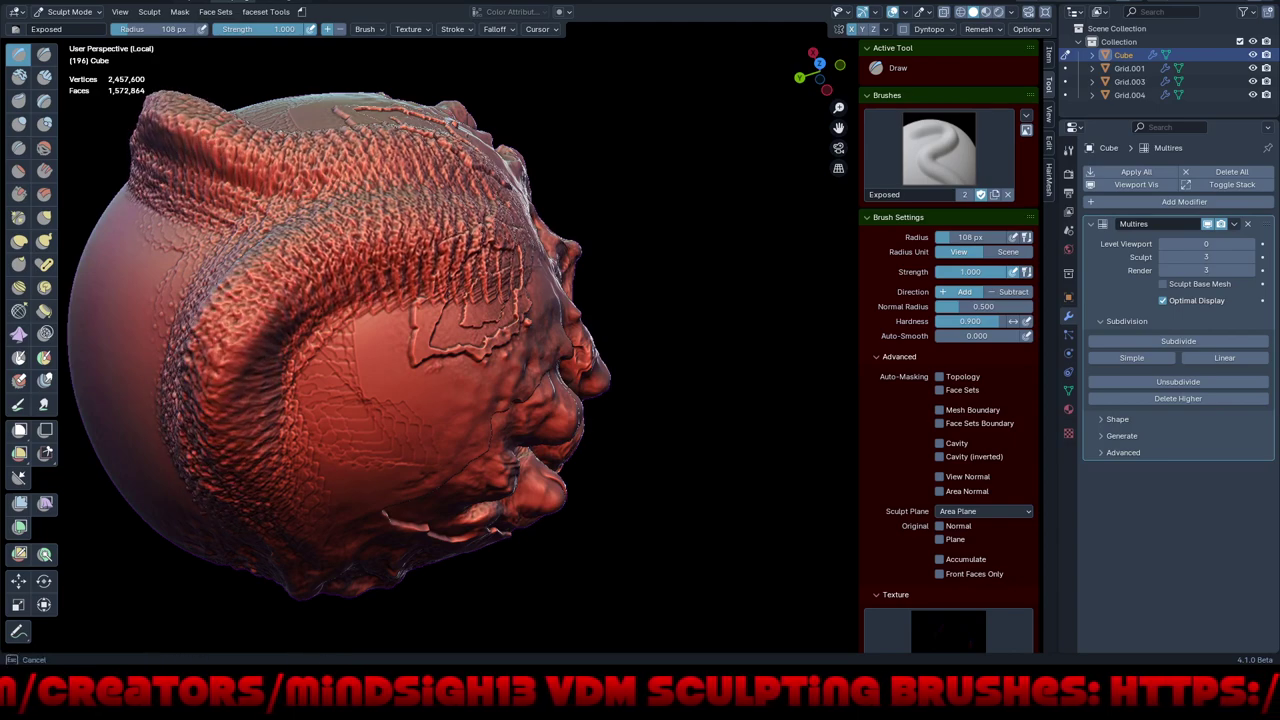
- From the front, add symmetric scale texture low down and across the head's upper centre
middle_drag(500, 260, 424, 383)
mouse_move(430, 270)
mouse_down()
mouse_move(400, 470)
mouse_move(350, 430)
mouse_up()
drag(400, 250, 330, 440)
drag(380, 320, 300, 440)
mouse_move(600, 300)
mouse_down()
mouse_move(580, 400)
mouse_move(520, 400)
mouse_up()
- Add cracked scale detail to the sphere's left side from a side view
scroll(420, 380, down, 2)
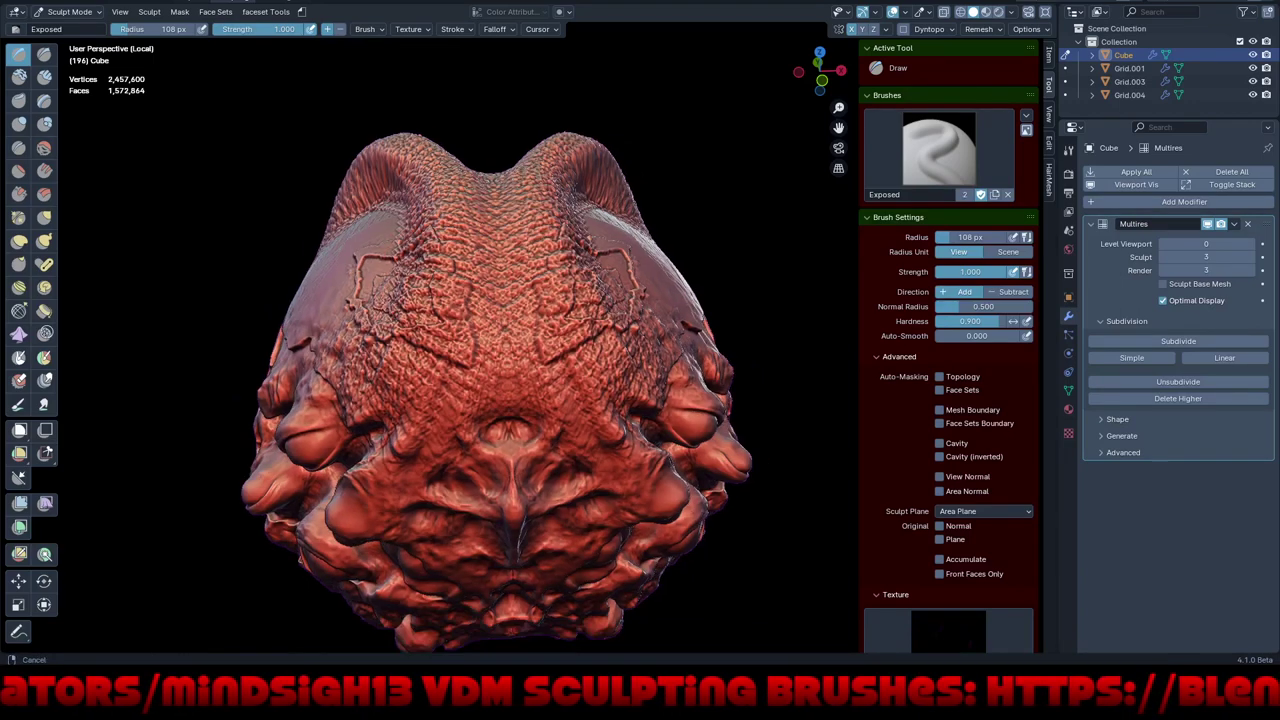
scroll(420, 380, down, 2)
mouse_move(420, 380)
middle_down()
mouse_move(324, 452)
mouse_move(637, 523)
middle_up()
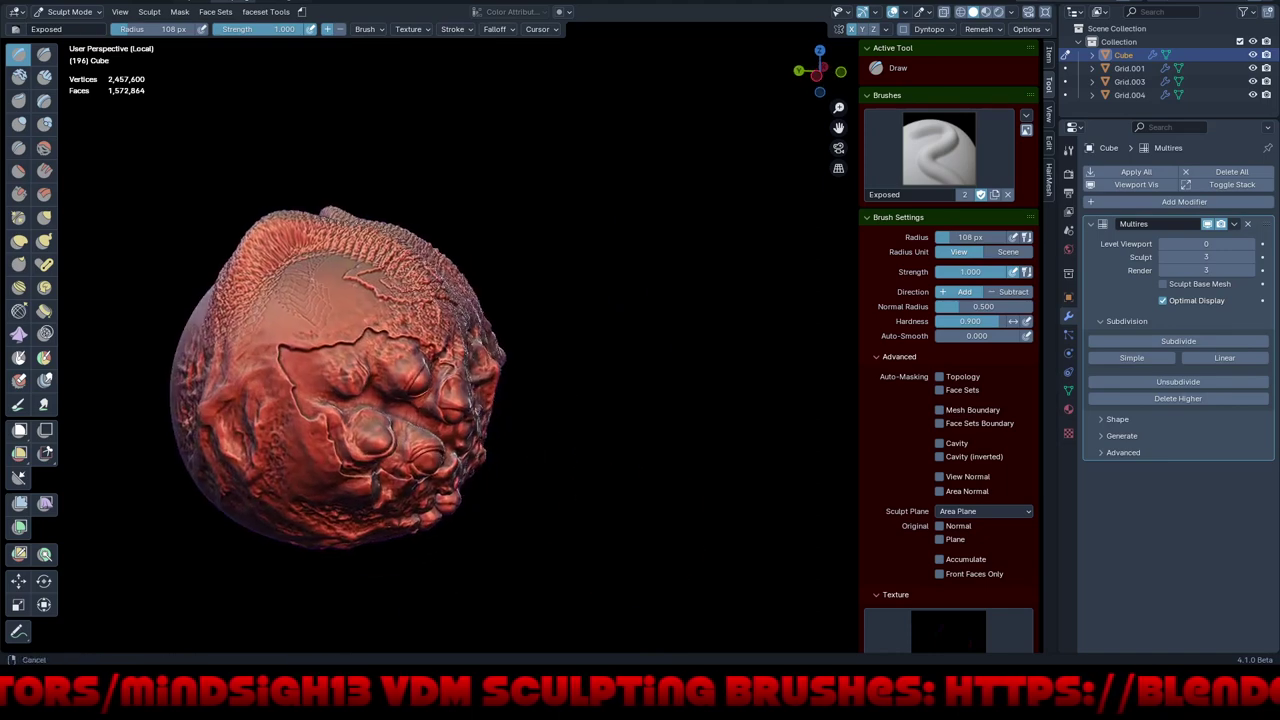
mouse_move(677, 449)
middle_down()
mouse_move(325, 400)
mouse_move(450, 525)
middle_up()
scroll(450, 525, down, 2)
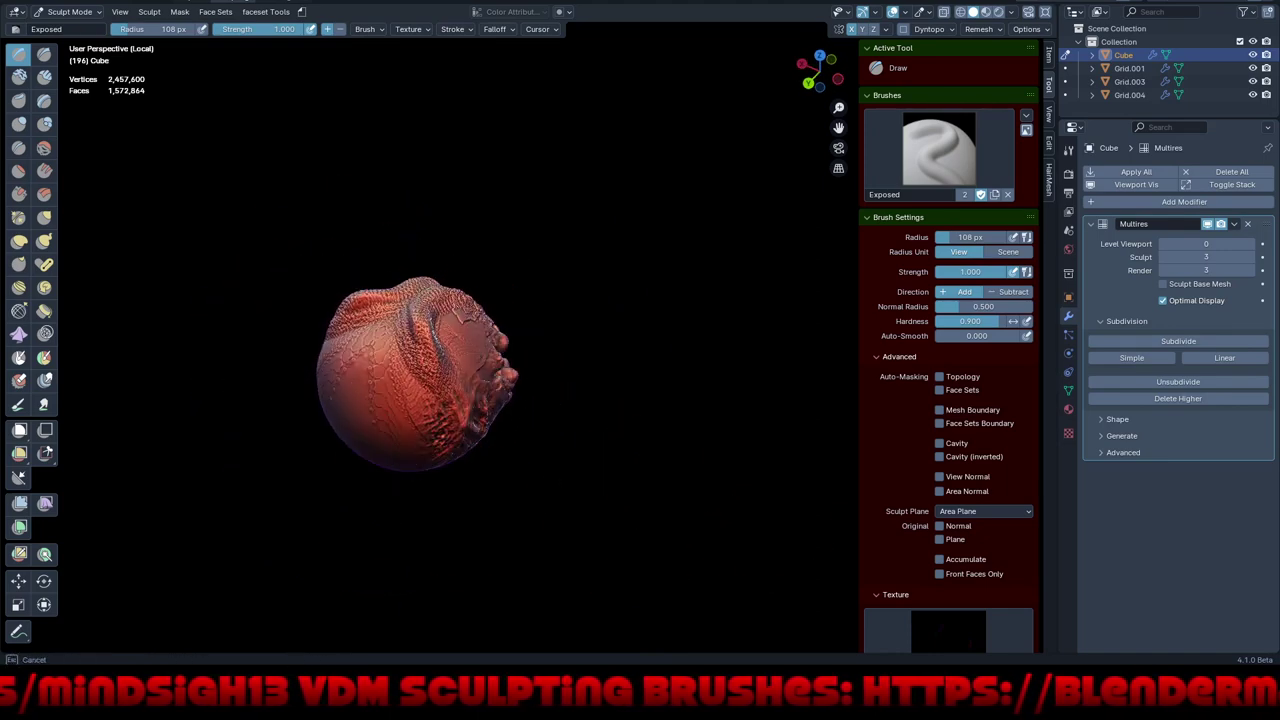
mouse_move(345, 340)
mouse_down()
mouse_move(330, 400)
mouse_move(410, 440)
mouse_up()
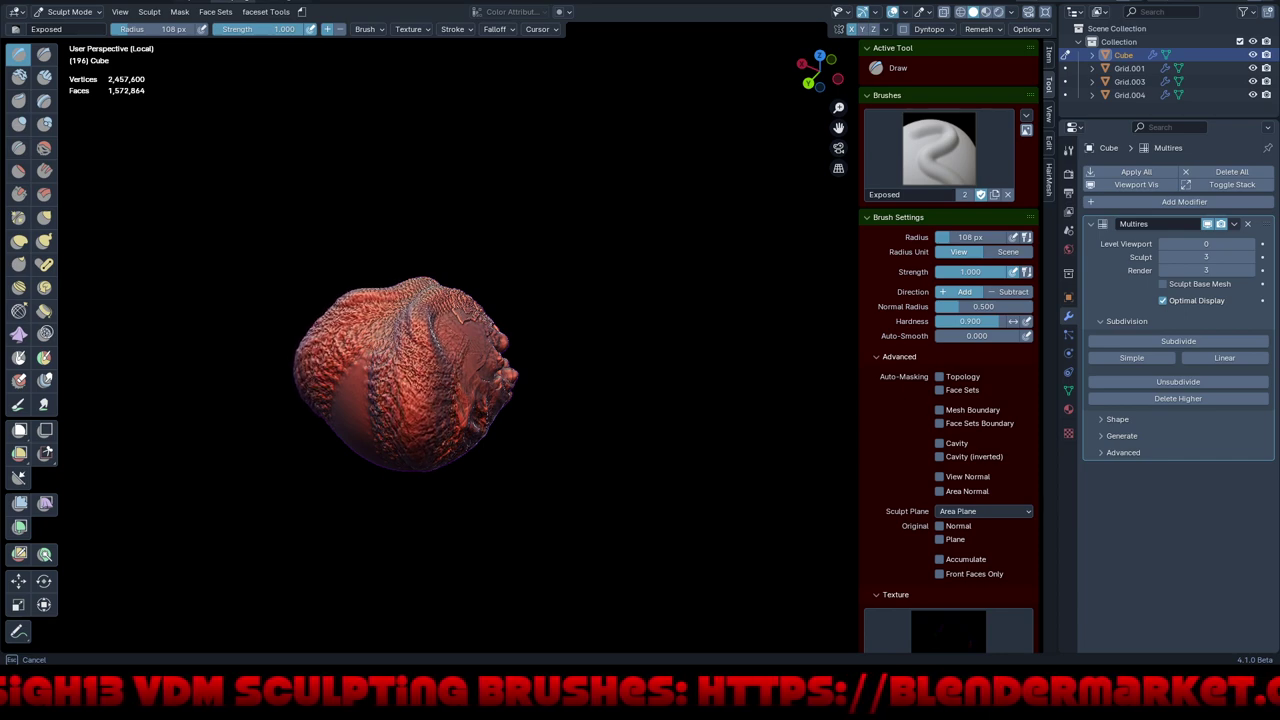
- Add fine detail to the sphere's lower centre and review the sculpt
mouse_move(571, 386)
middle_down()
mouse_move(430, 345)
mouse_move(500, 330)
middle_up()
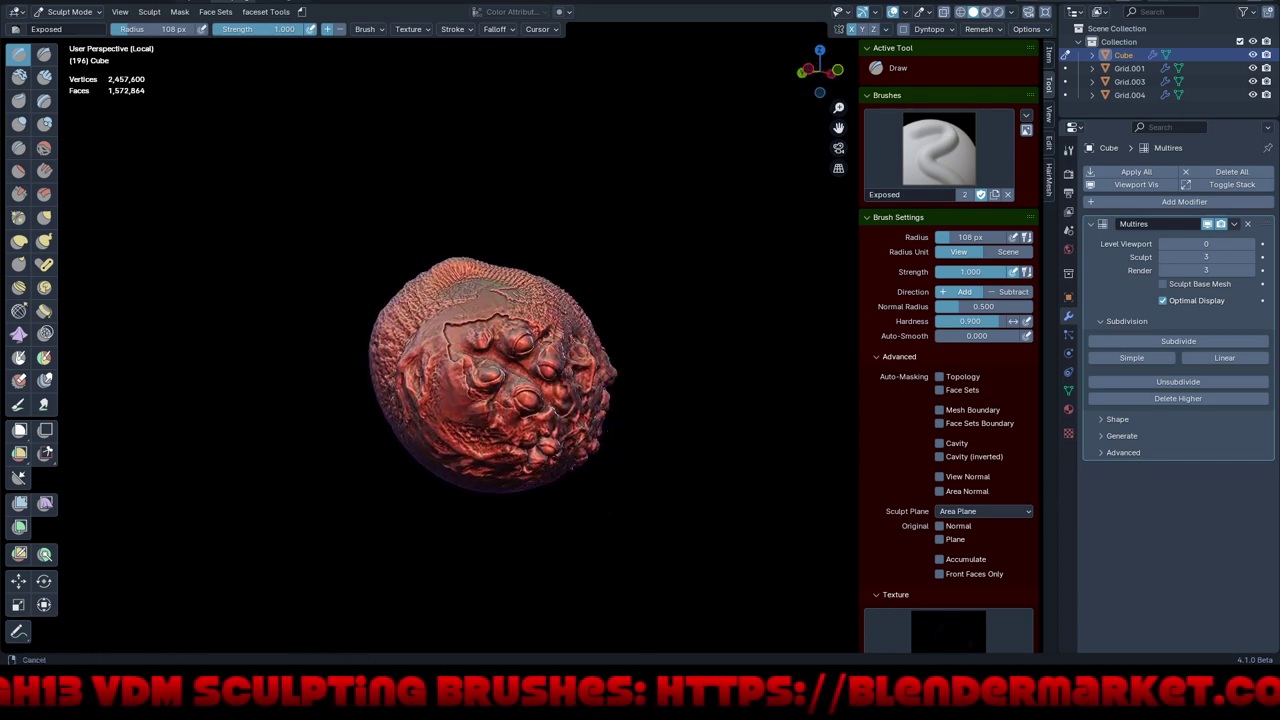
mouse_move(656, 395)
middle_down()
mouse_move(557, 400)
mouse_move(640, 400)
mouse_move(579, 452)
mouse_move(535, 446)
middle_up()
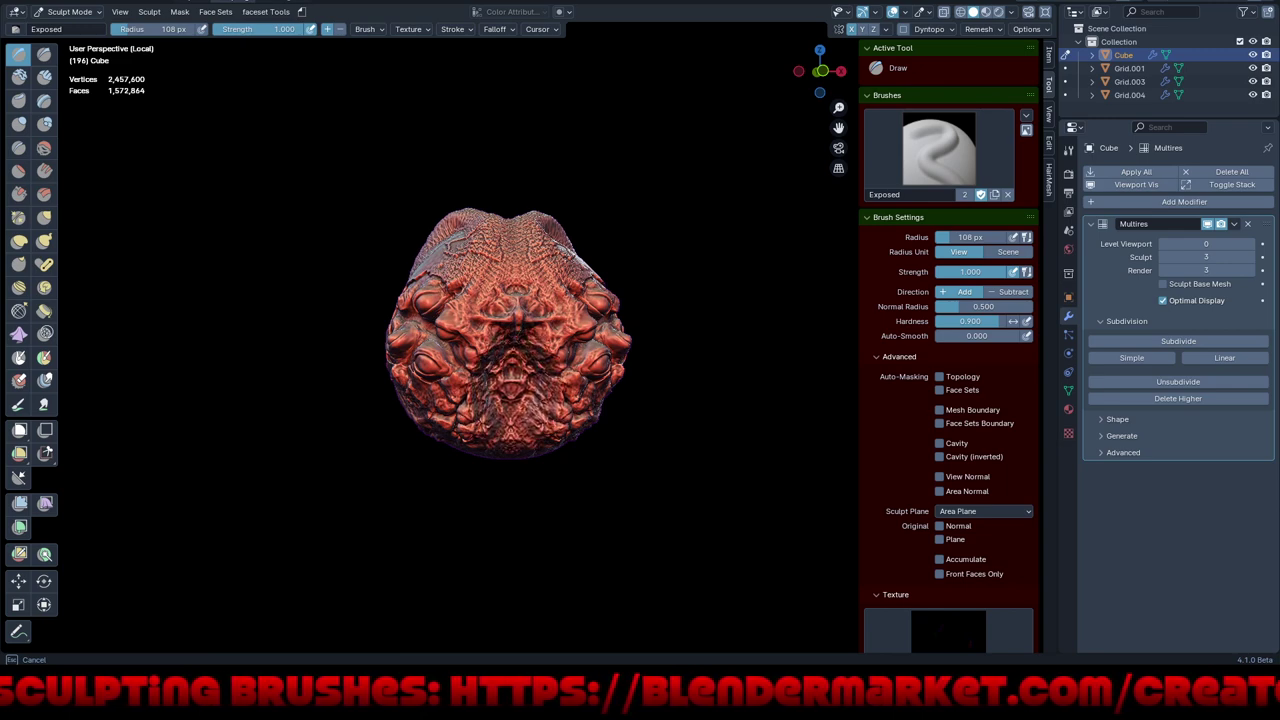
mouse_move(539, 497)
middle_down()
mouse_move(514, 486)
mouse_move(530, 300)
mouse_move(515, 290)
middle_up()
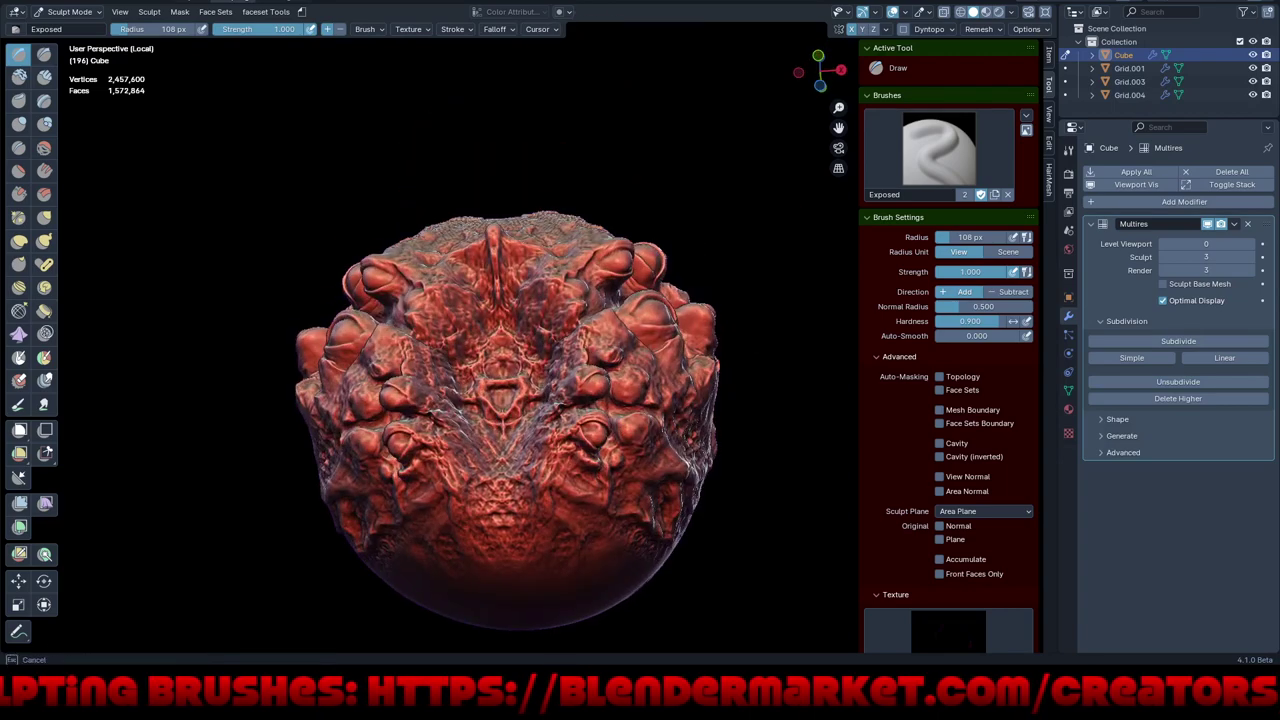
mouse_move(490, 495)
mouse_down()
mouse_move(540, 530)
mouse_move(440, 500)
mouse_move(520, 550)
mouse_up()
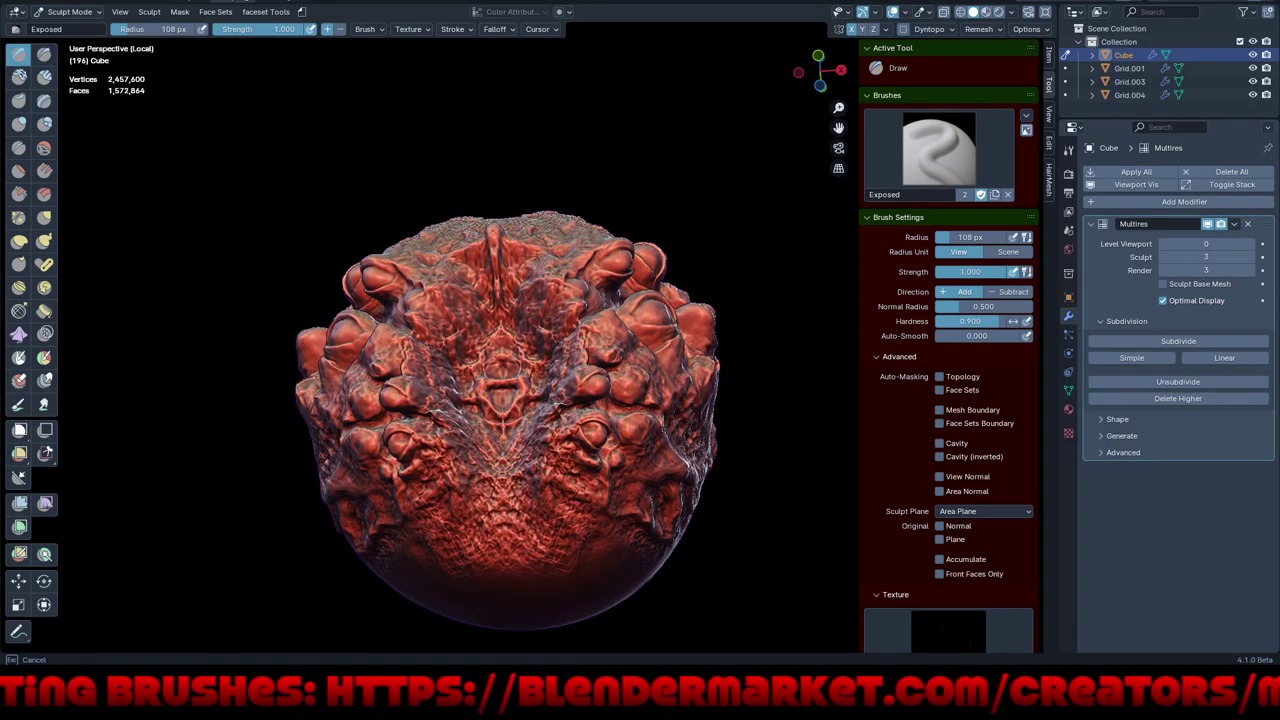
middle_drag(560, 380, 576, 491)
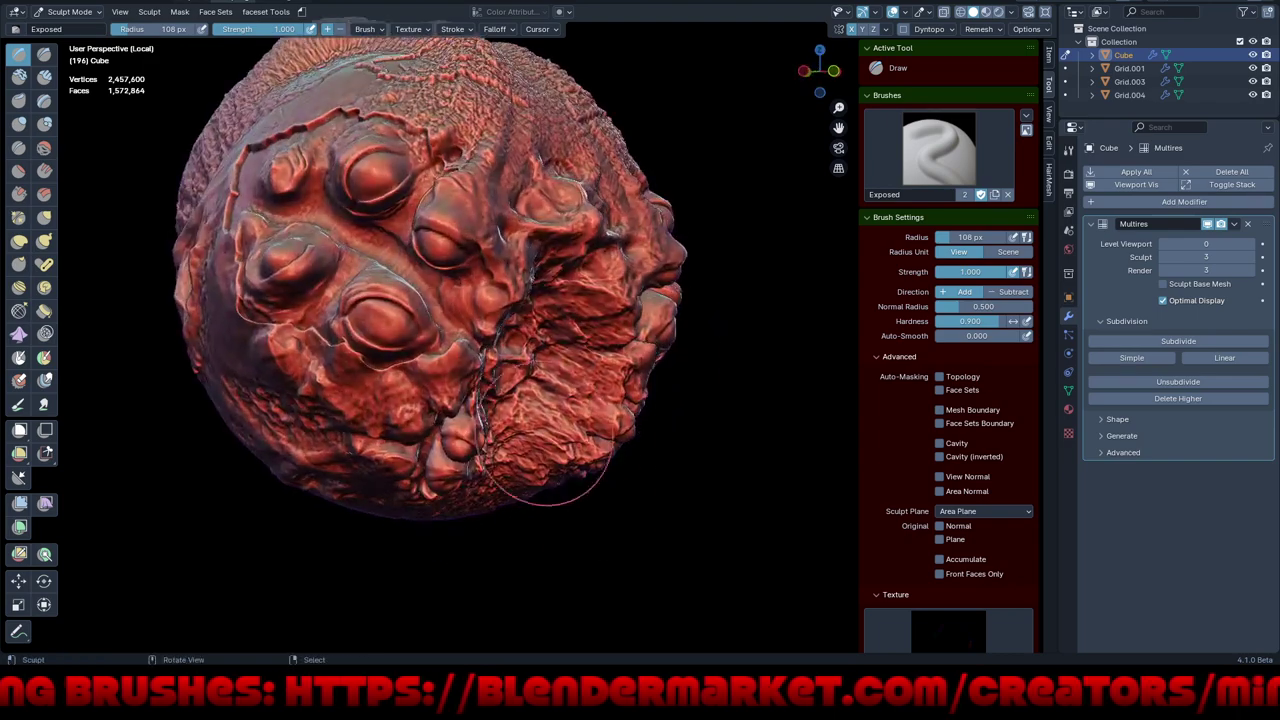
mouse_move(548, 445)
middle_down()
mouse_move(600, 528)
mouse_move(650, 500)
mouse_move(700, 540)
middle_up()
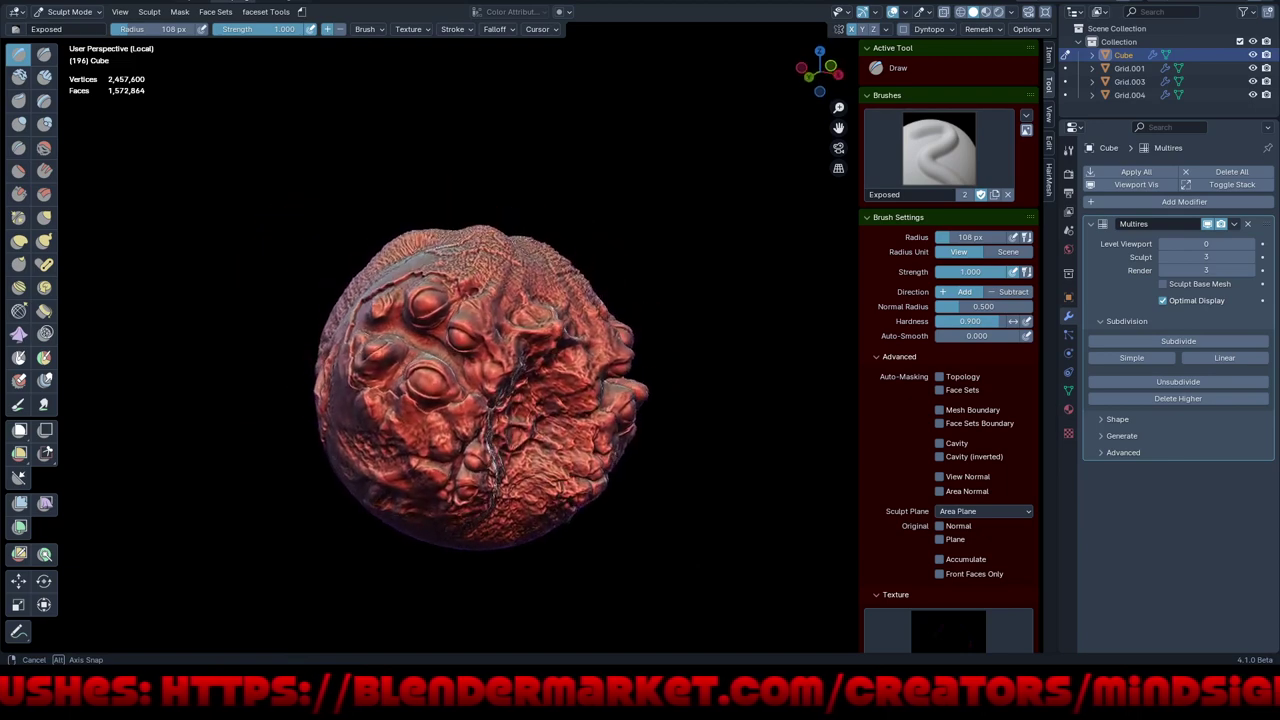
middle_drag(557, 486, 622, 447)
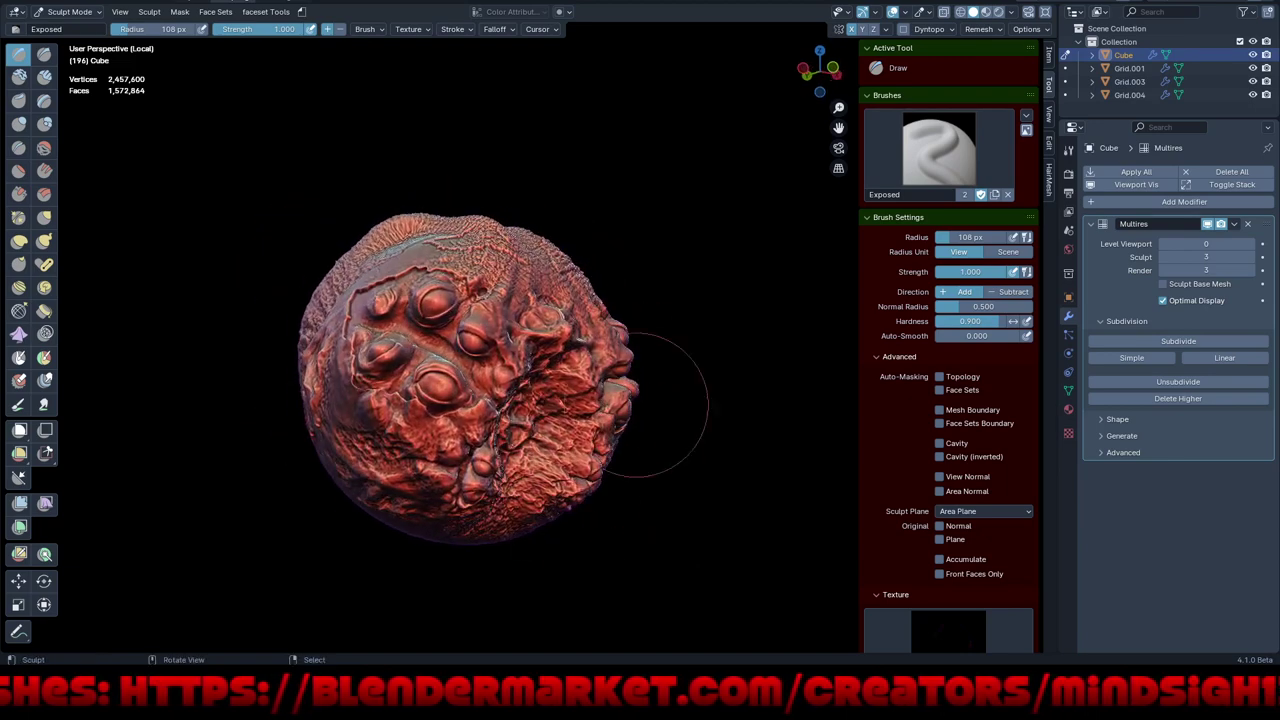
- Select the Alien_Quill brush and view the two quill horns atop the sphere
click(938, 150)
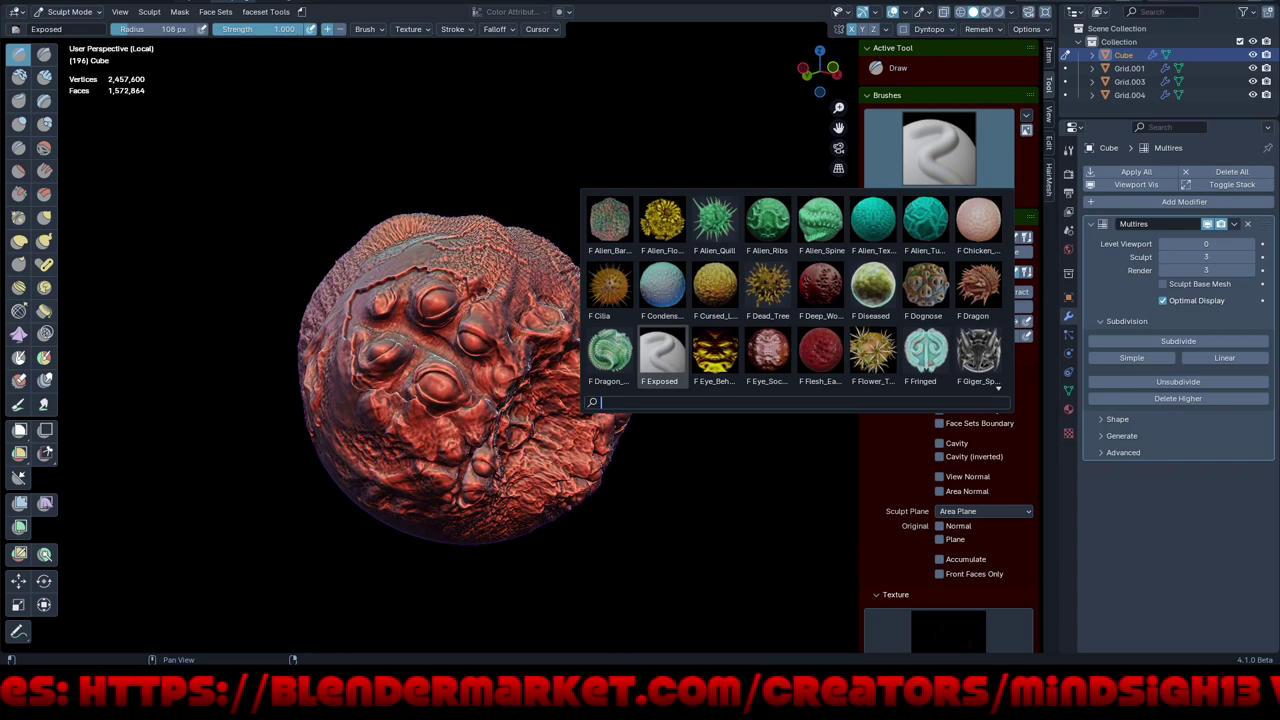
click(715, 220)
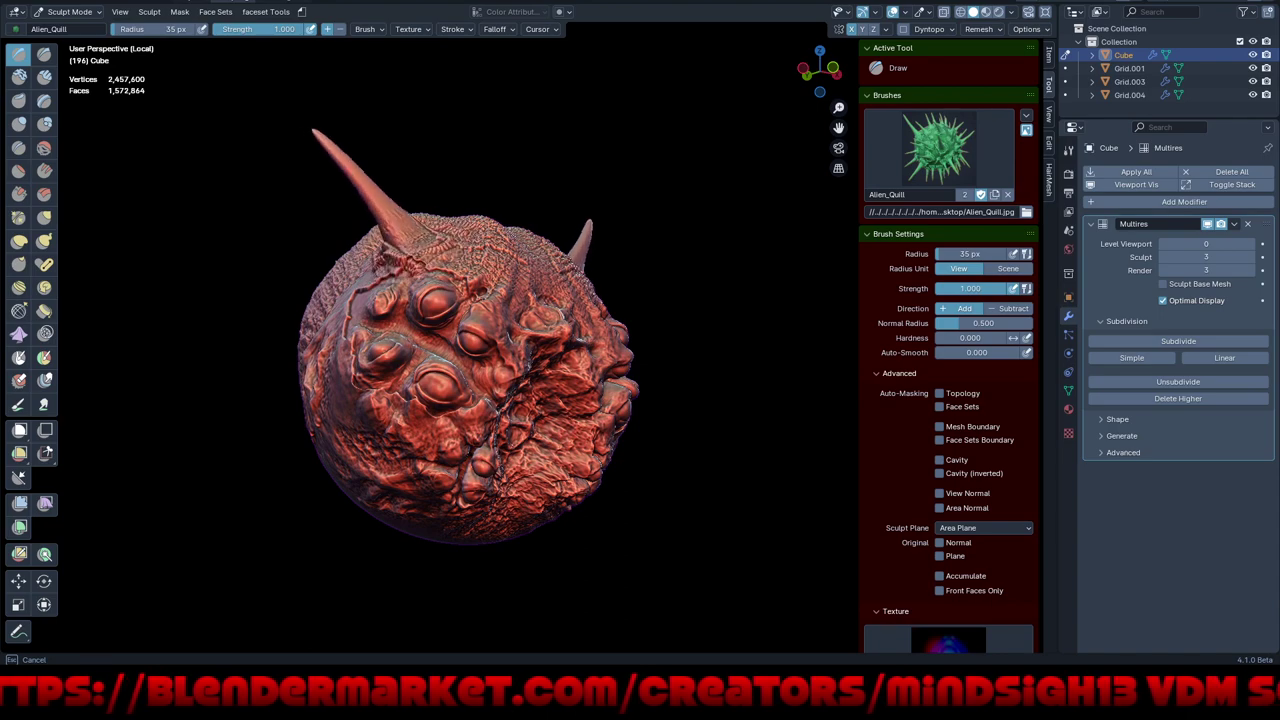
middle_drag(450, 350, 600, 350)
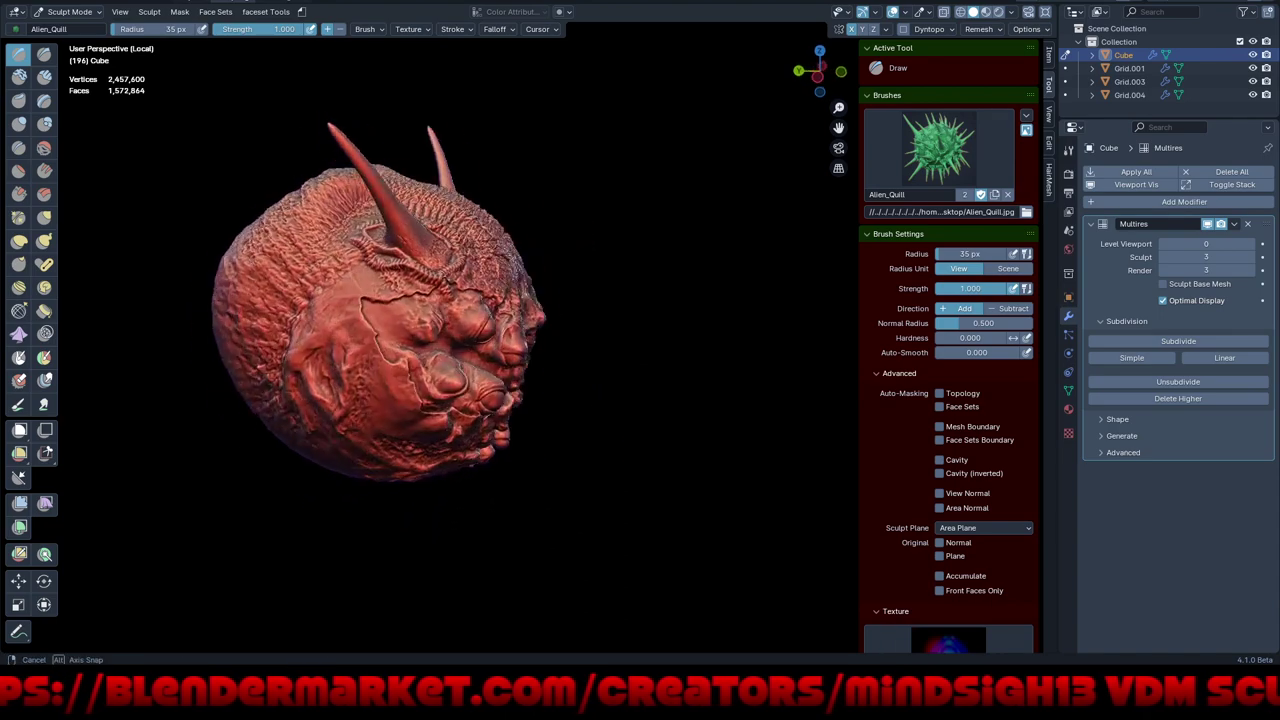